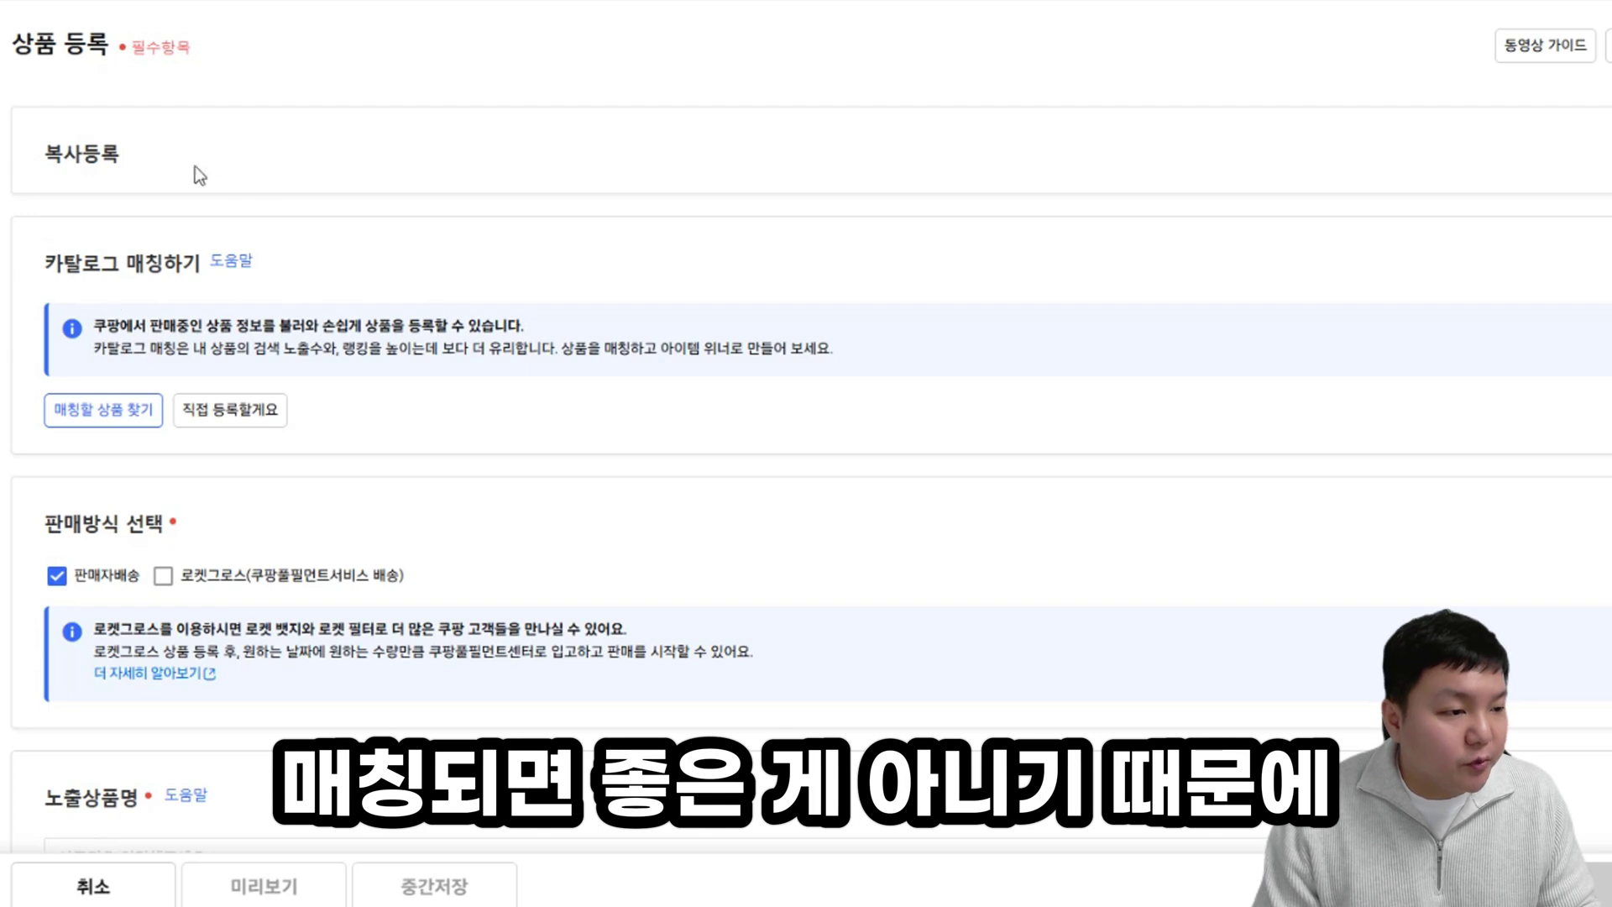
# Step: Choose to register the product directly without catalog matching, and enable 로켓그로스 alongside 판매자배송 as a sales method
pyautogui.click(233, 413)
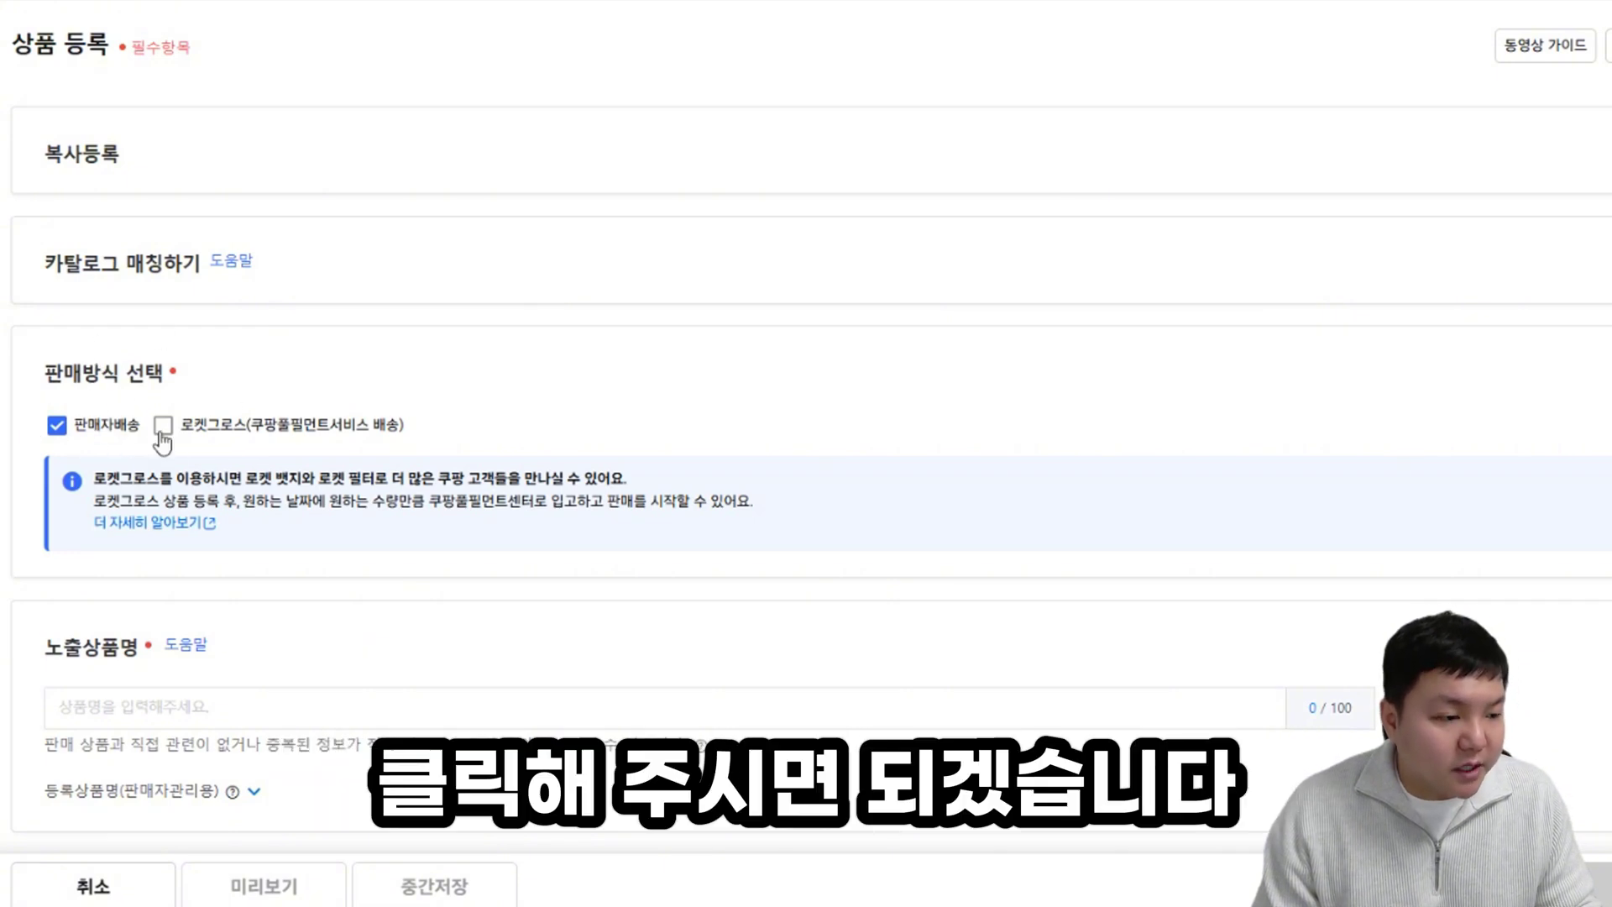
pyautogui.click(214, 427)
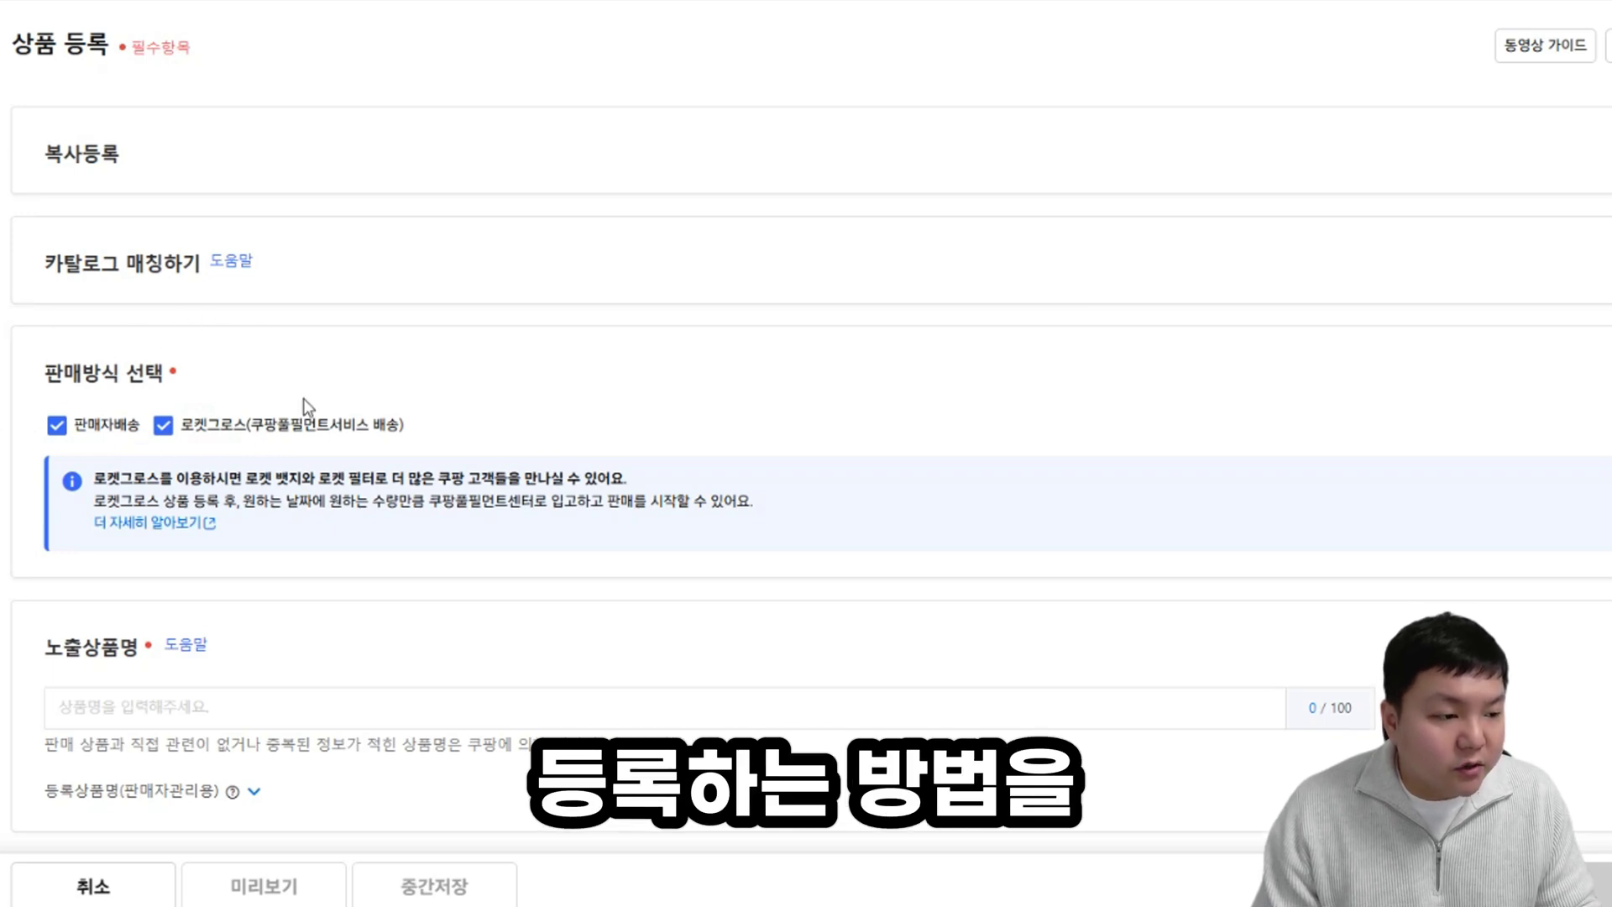
# Step: Copy the product name "네창사 발 뒤꿈치 발바닥 각질제거기" from the Notepad notes into the 노출상품명 field
pyautogui.scroll(-1, 192, 305)
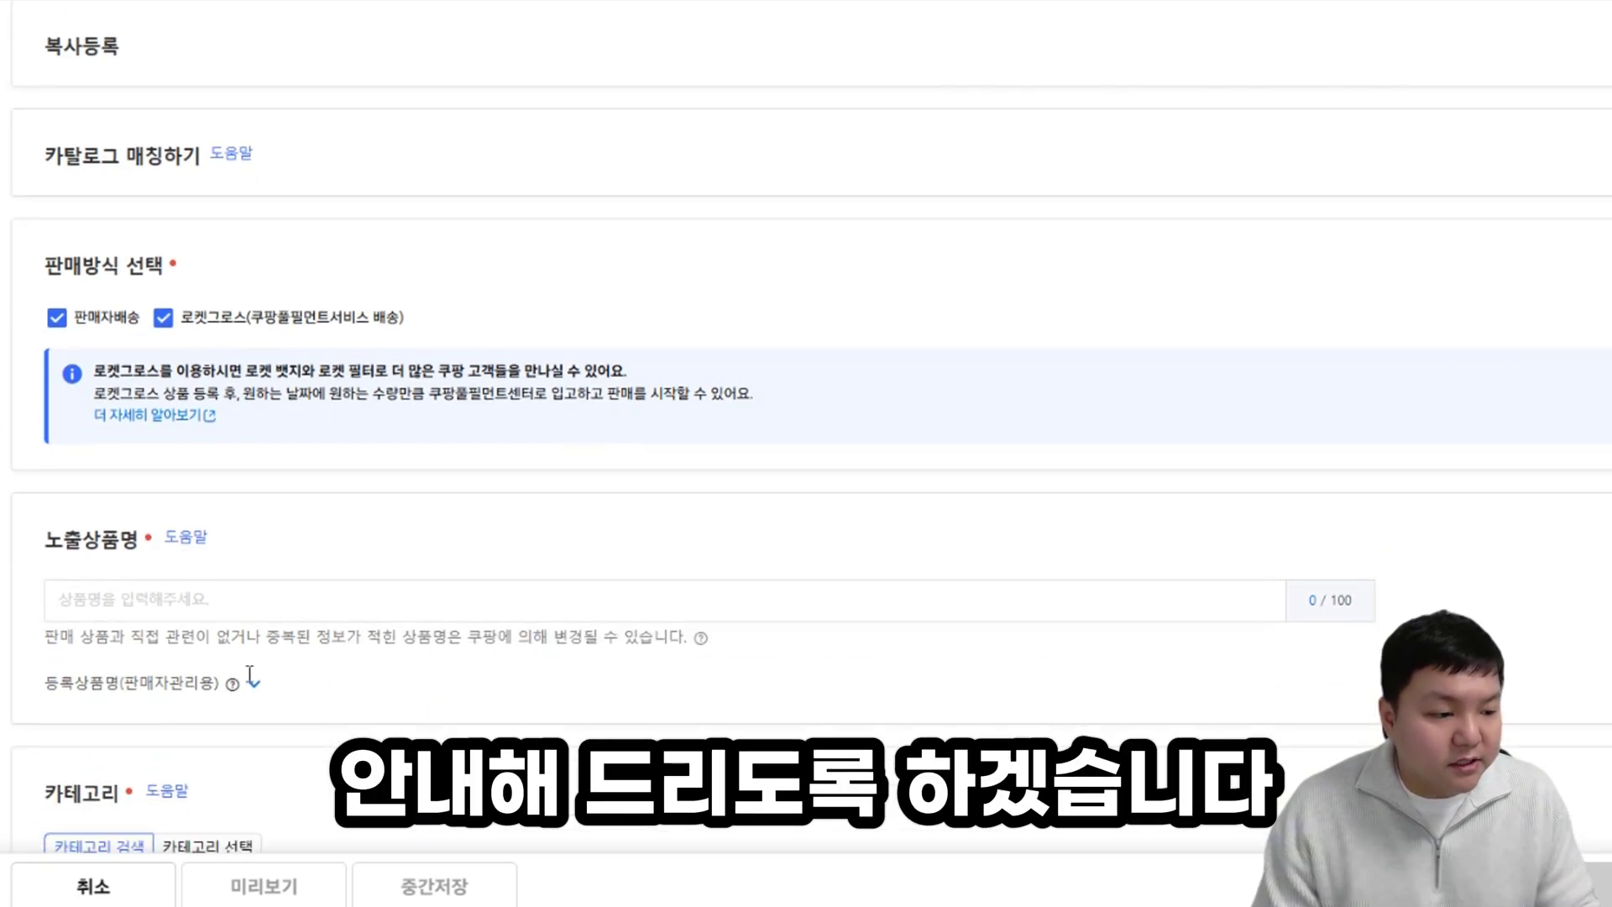
pyautogui.hotkey('alt', 'Tab')
pyautogui.click(1323, 418)
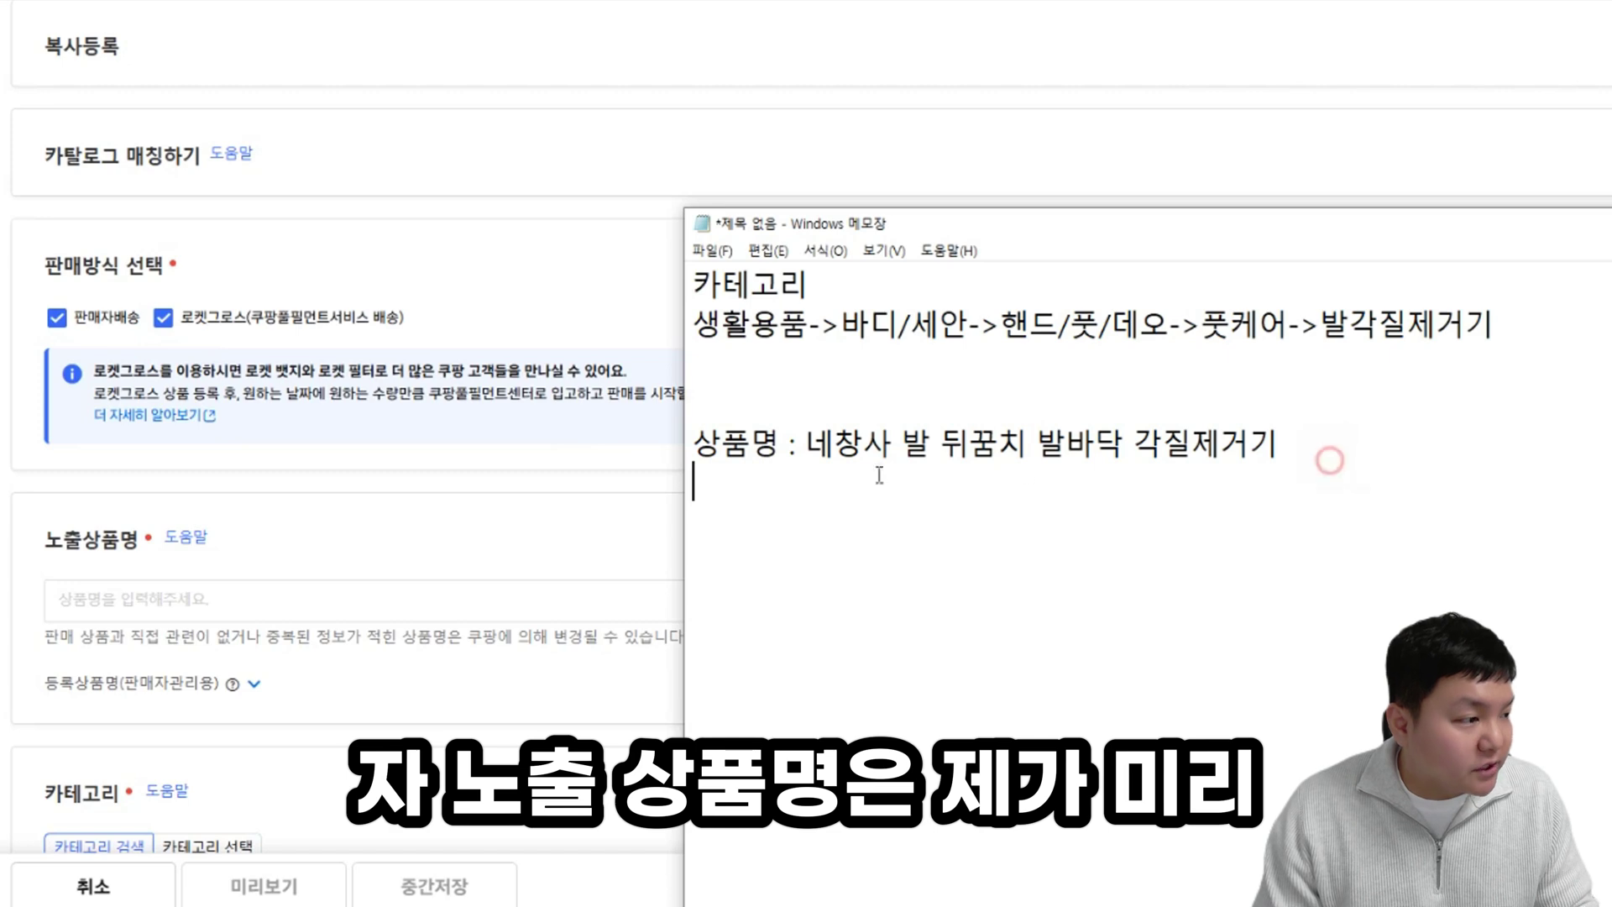
pyautogui.moveTo(1326, 457); pyautogui.dragTo(806, 443)
pyautogui.hotkey('ctrl', 'c')
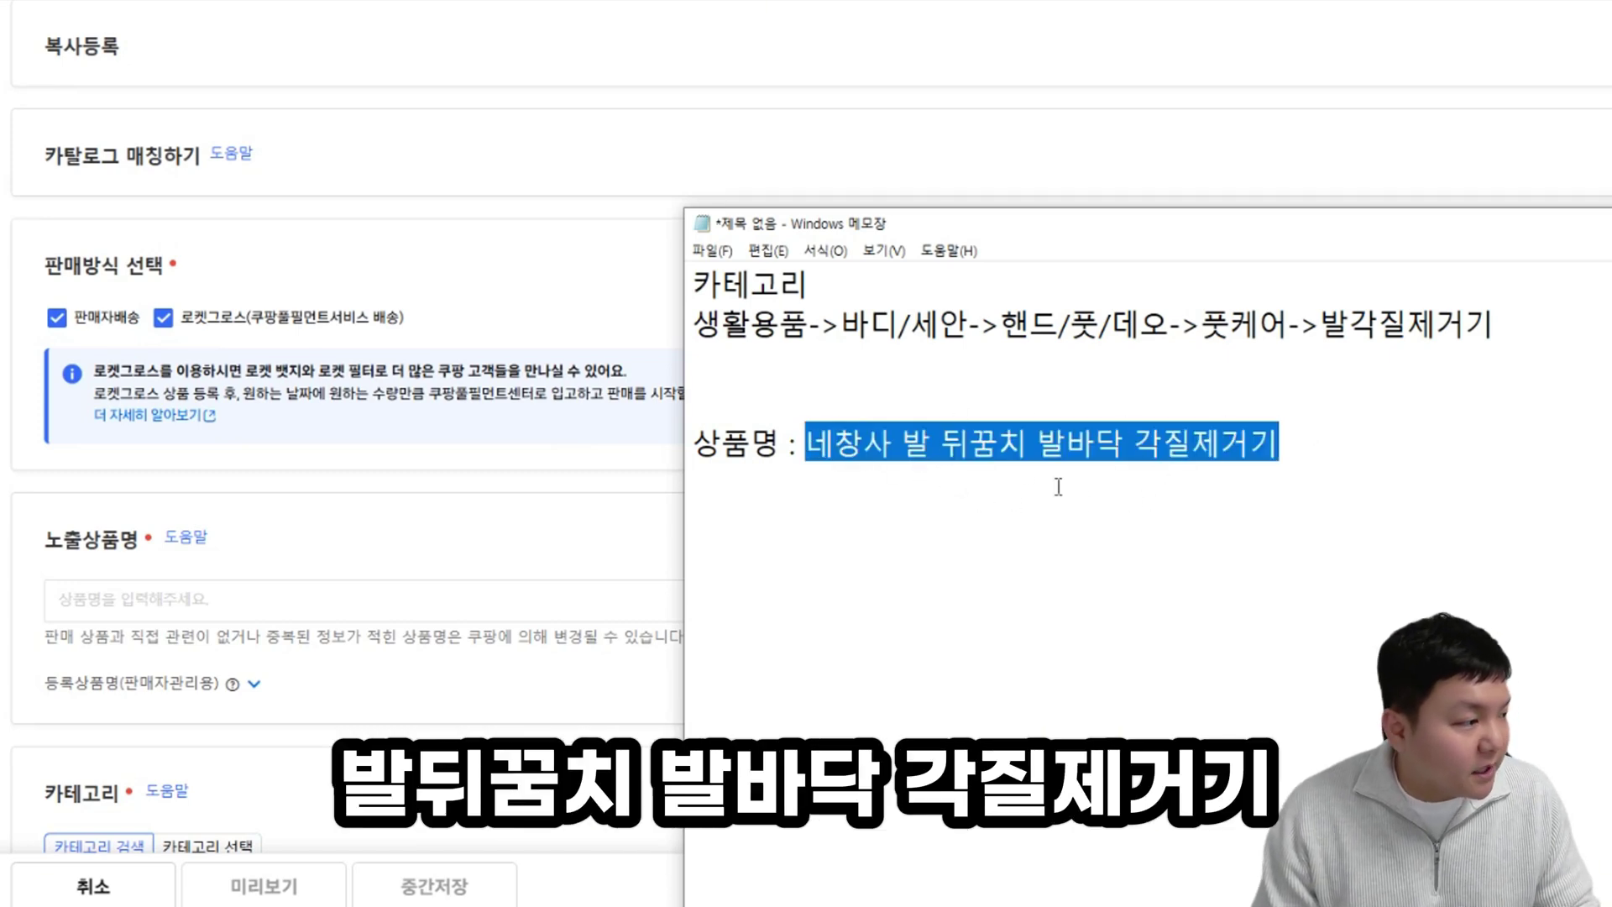
pyautogui.click(134, 599)
pyautogui.hotkey('ctrl', 'v')
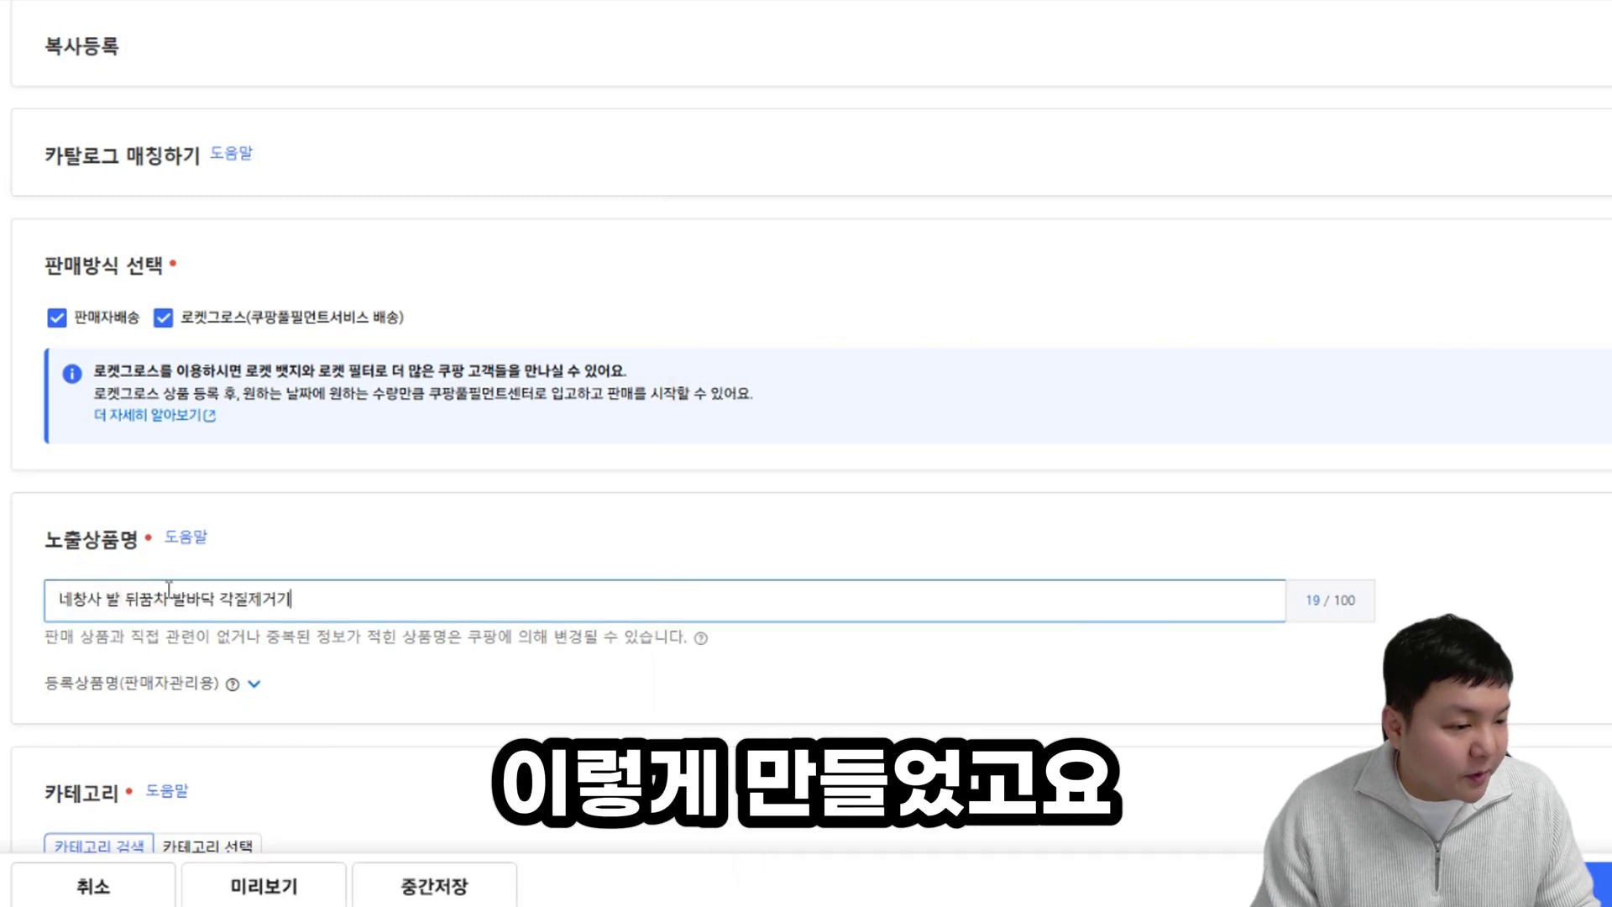
pyautogui.doubleClick(99, 601)
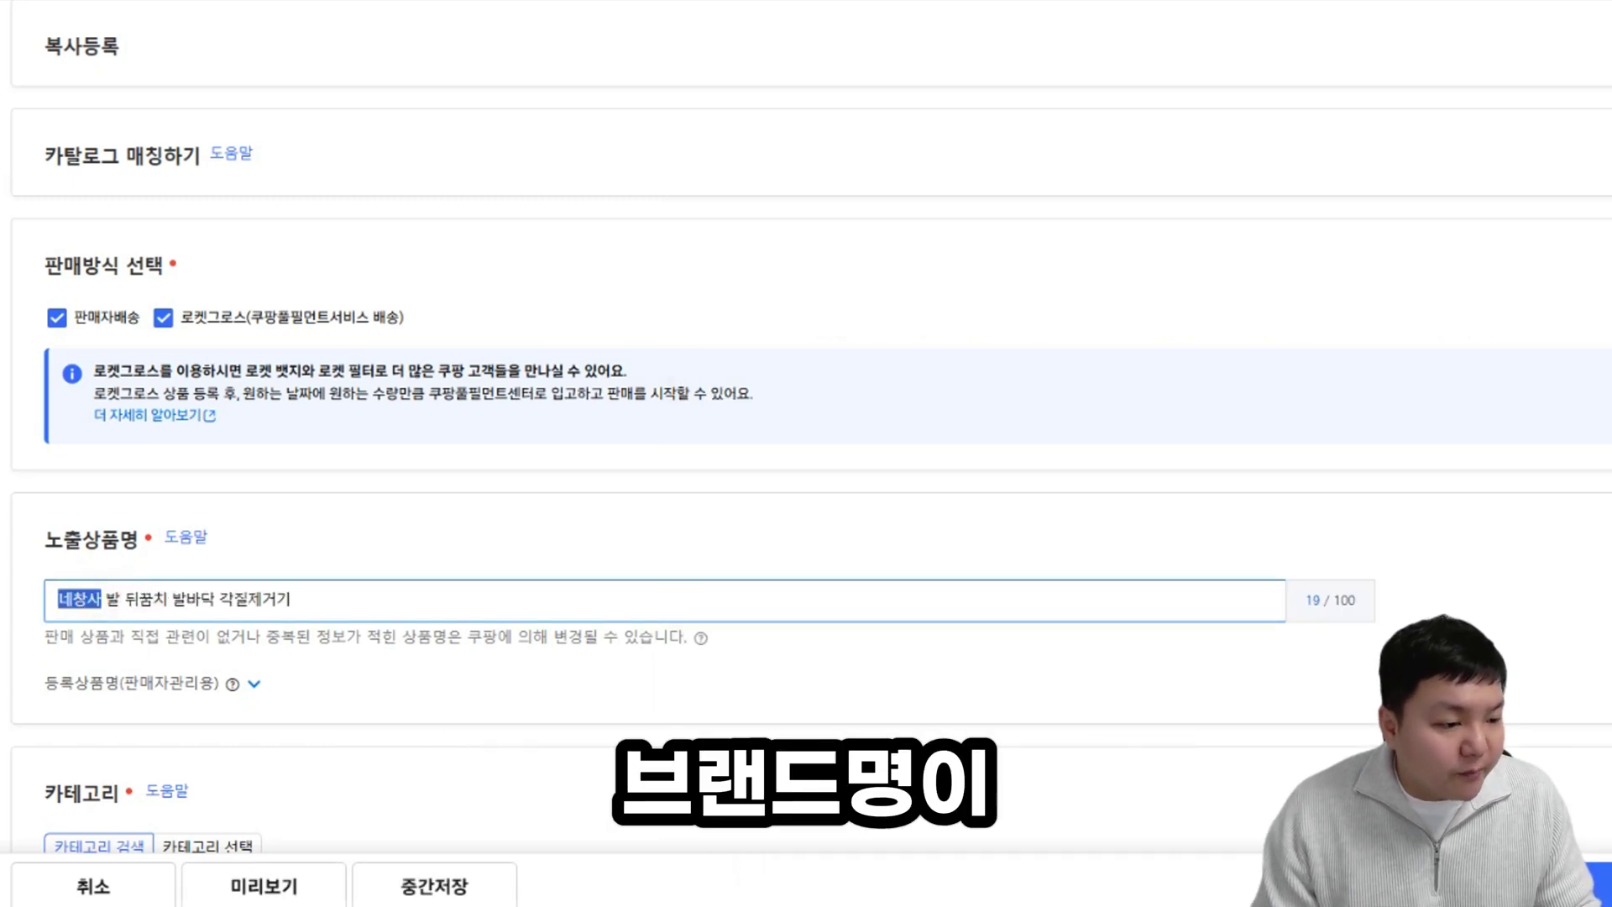
pyautogui.moveTo(102, 601); pyautogui.dragTo(37, 606)
pyautogui.click(319, 598)
# Step: Search the categories for "각질" and select 뷰티>바디>핸드/풋 케어>풋케어>풋파일/발각질제거
pyautogui.scroll(-2, 319, 598)
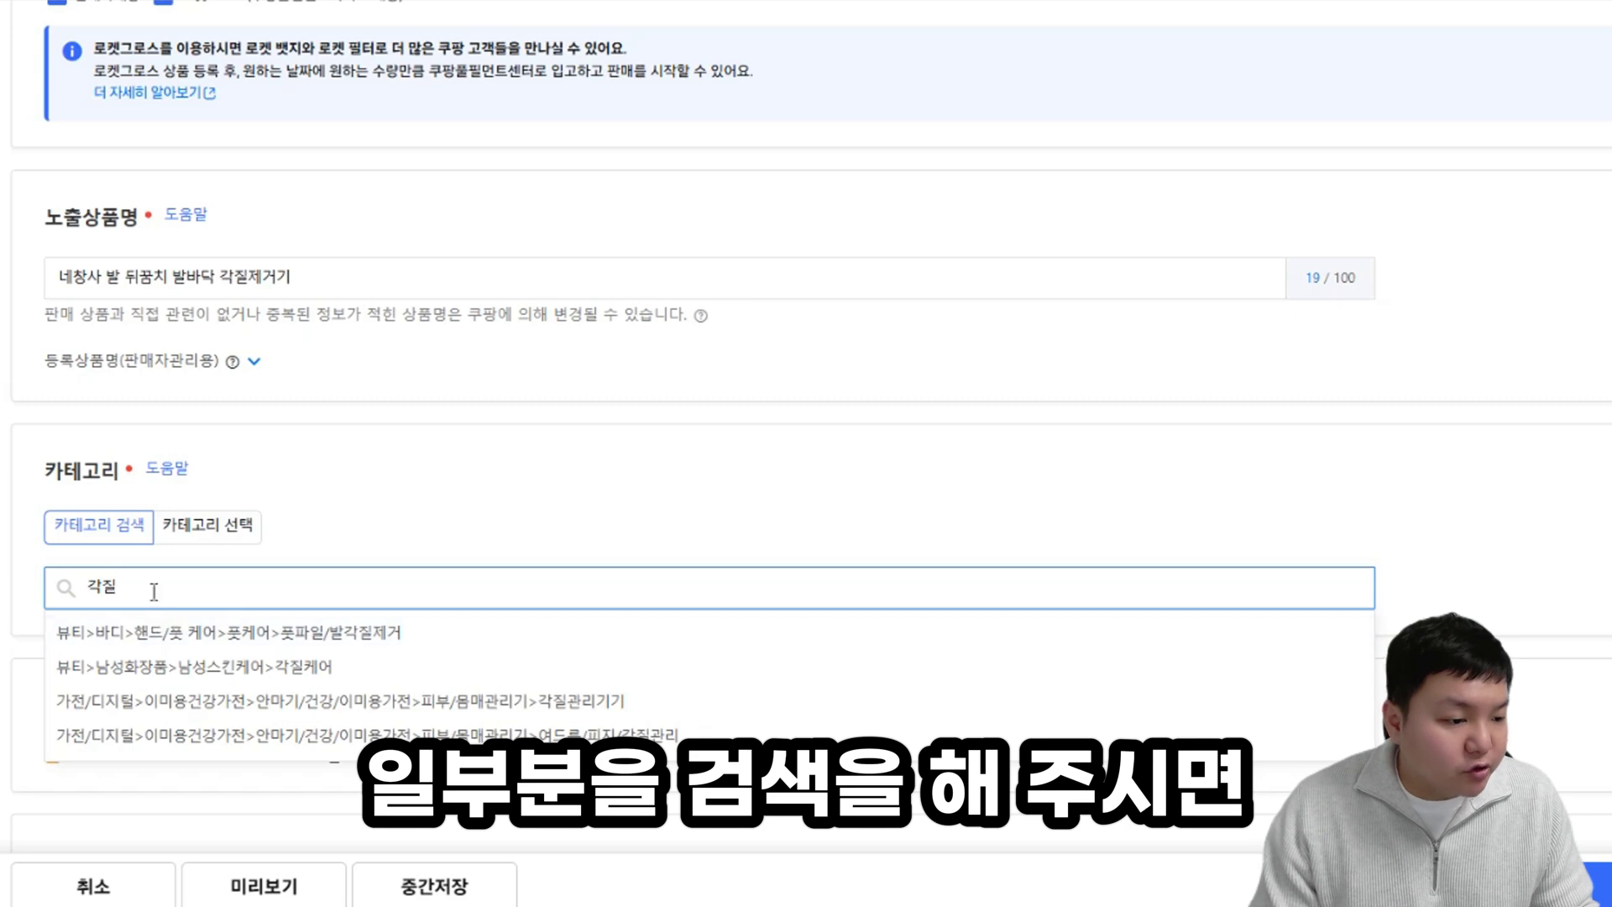
pyautogui.click(314, 631)
# Step: Check the category's sales commission and work out its VAT-inclusive rate in the calculator as 9.6 × 1.1
pyautogui.moveTo(636, 648); pyautogui.dragTo(878, 651)
pyautogui.click(878, 651)
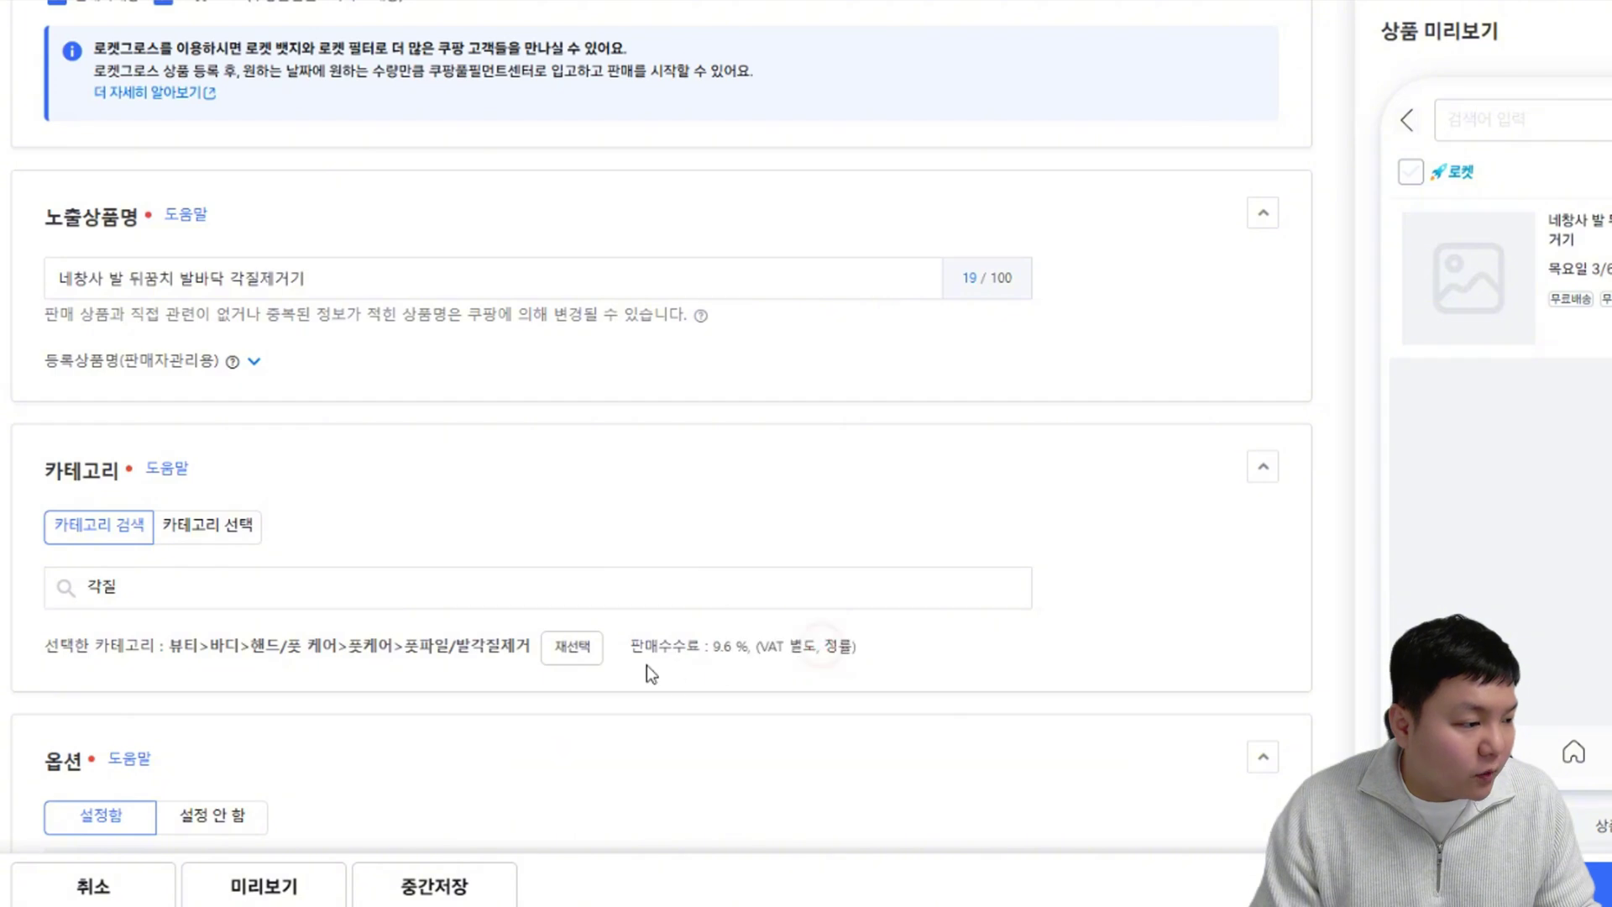
pyautogui.moveTo(636, 648); pyautogui.dragTo(854, 648)
pyautogui.click(847, 651)
pyautogui.press('XF86Calculator')
pyautogui.write('9.6')
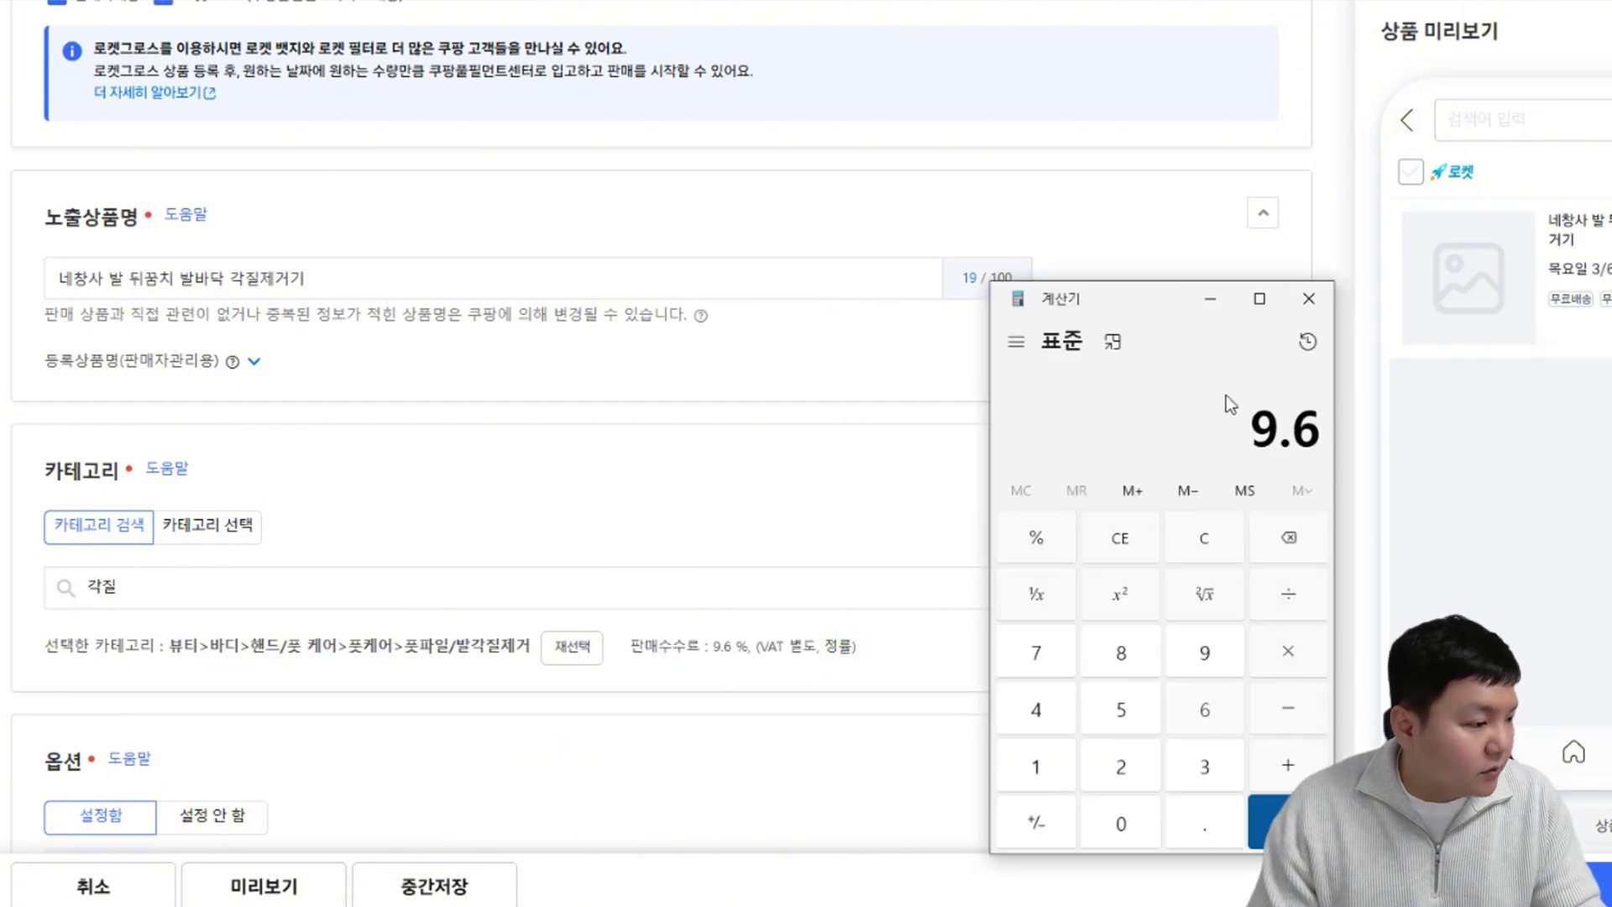
pyautogui.press('*')
pyautogui.write('1.1')
pyautogui.press('Return')
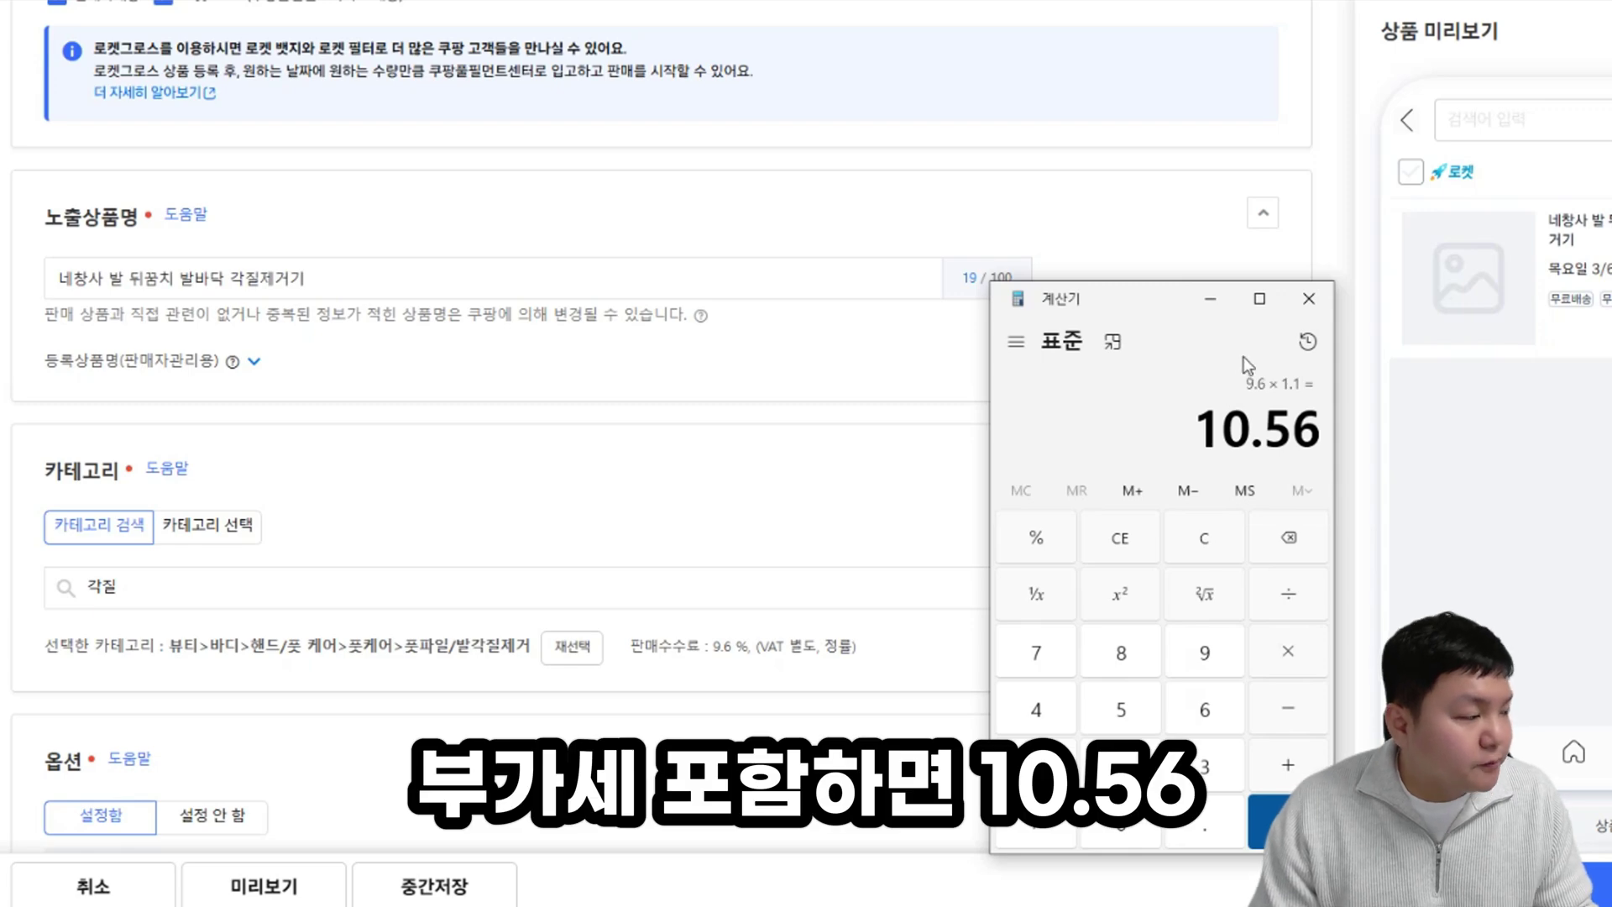
pyautogui.click(1309, 299)
# Step: With options enabled, enter 1 개입 as the per-unit quantity (개당 수량) and 1 개 as the quantity (수량)
pyautogui.scroll(-7, 134, 199)
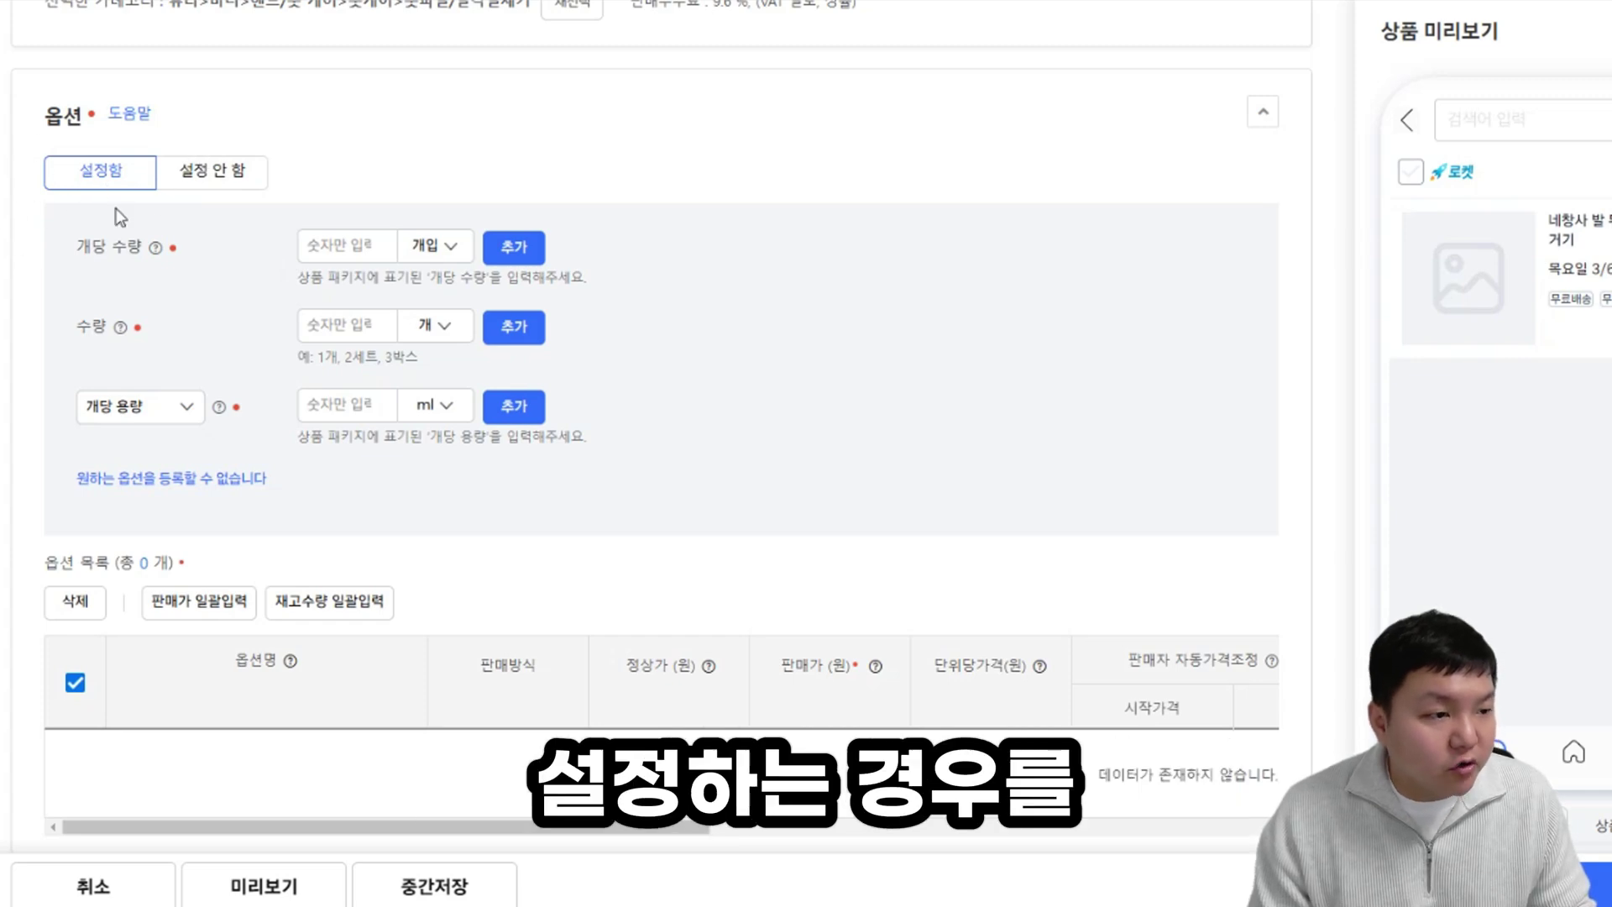
pyautogui.click(348, 244)
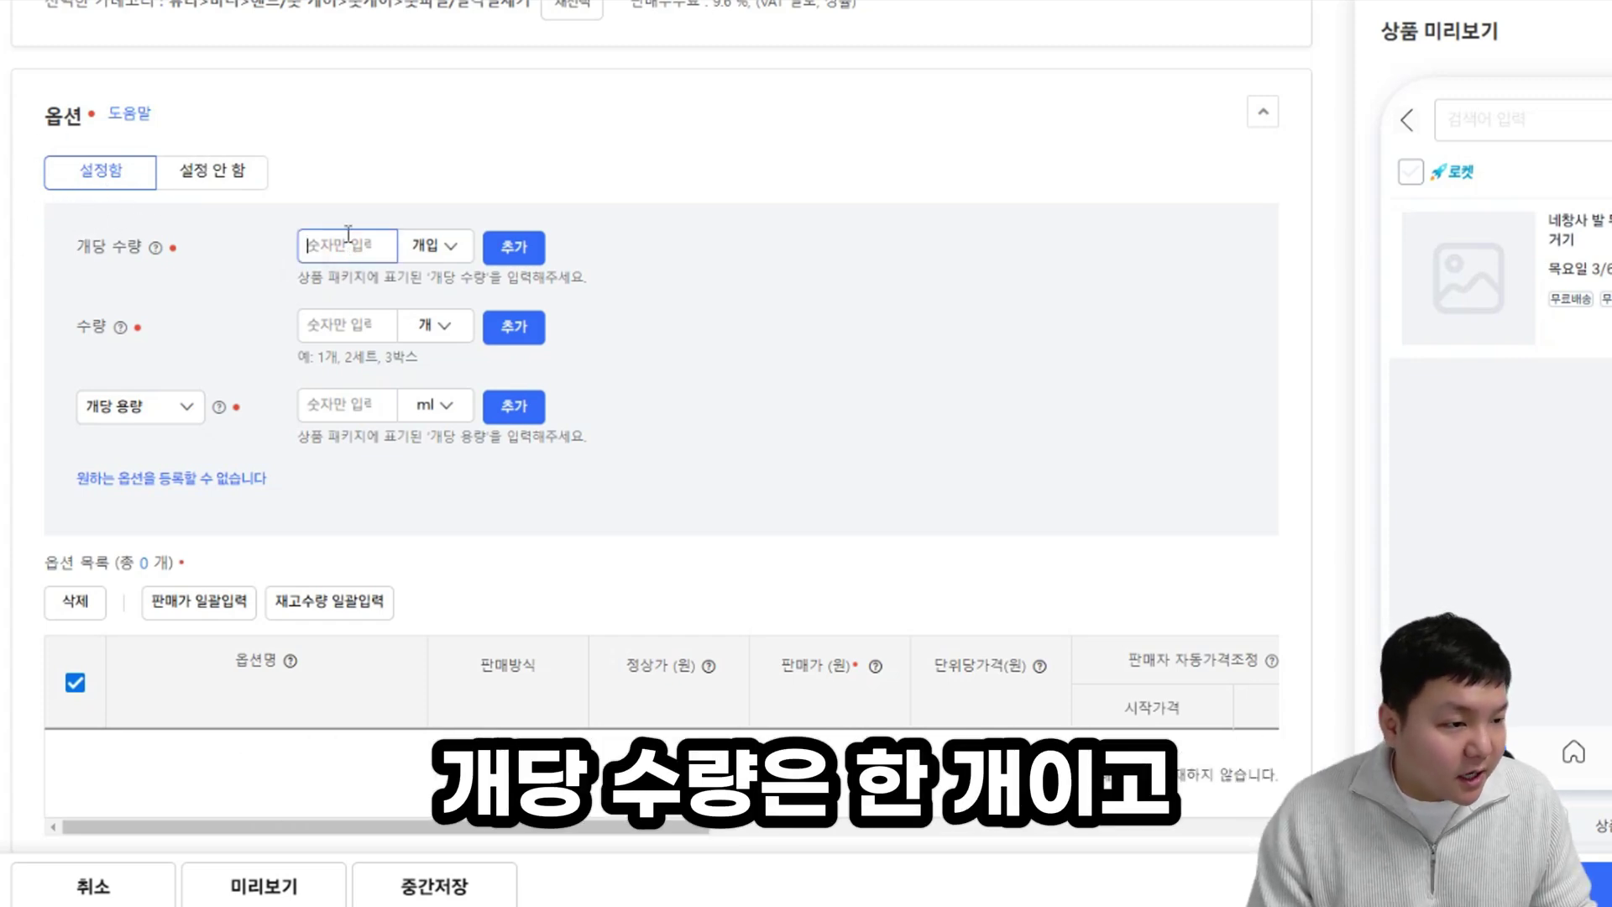
pyautogui.write('1')
pyautogui.click(361, 324)
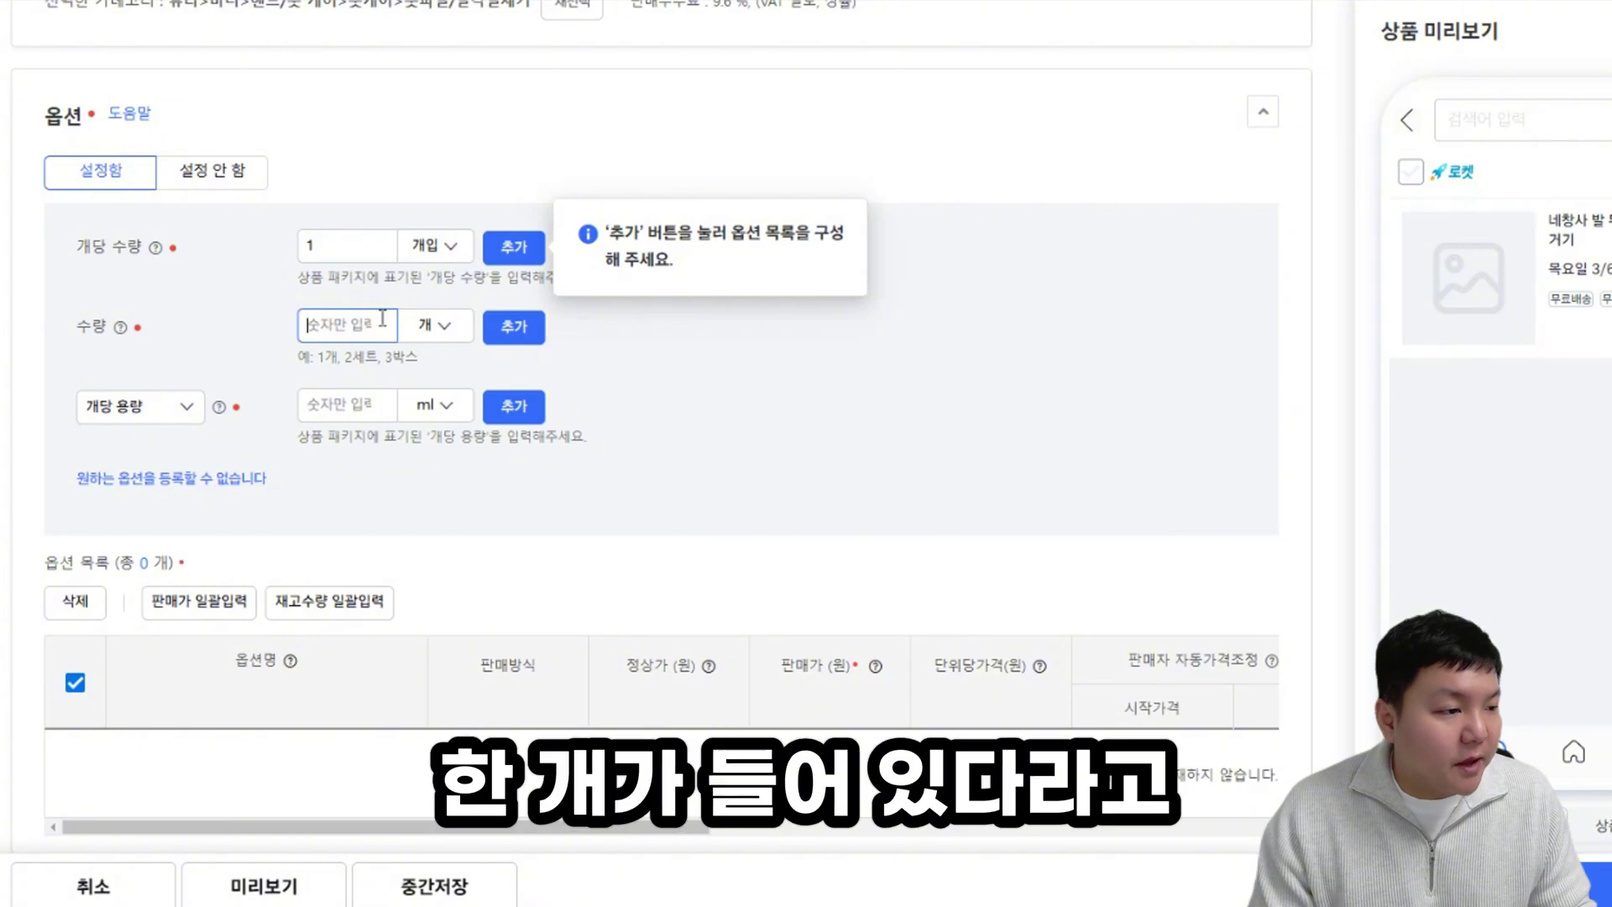
pyautogui.write('1')
# Step: Switch the 개당 용량 option attribute to 개당 중량 and enter 100 g
pyautogui.click(457, 412)
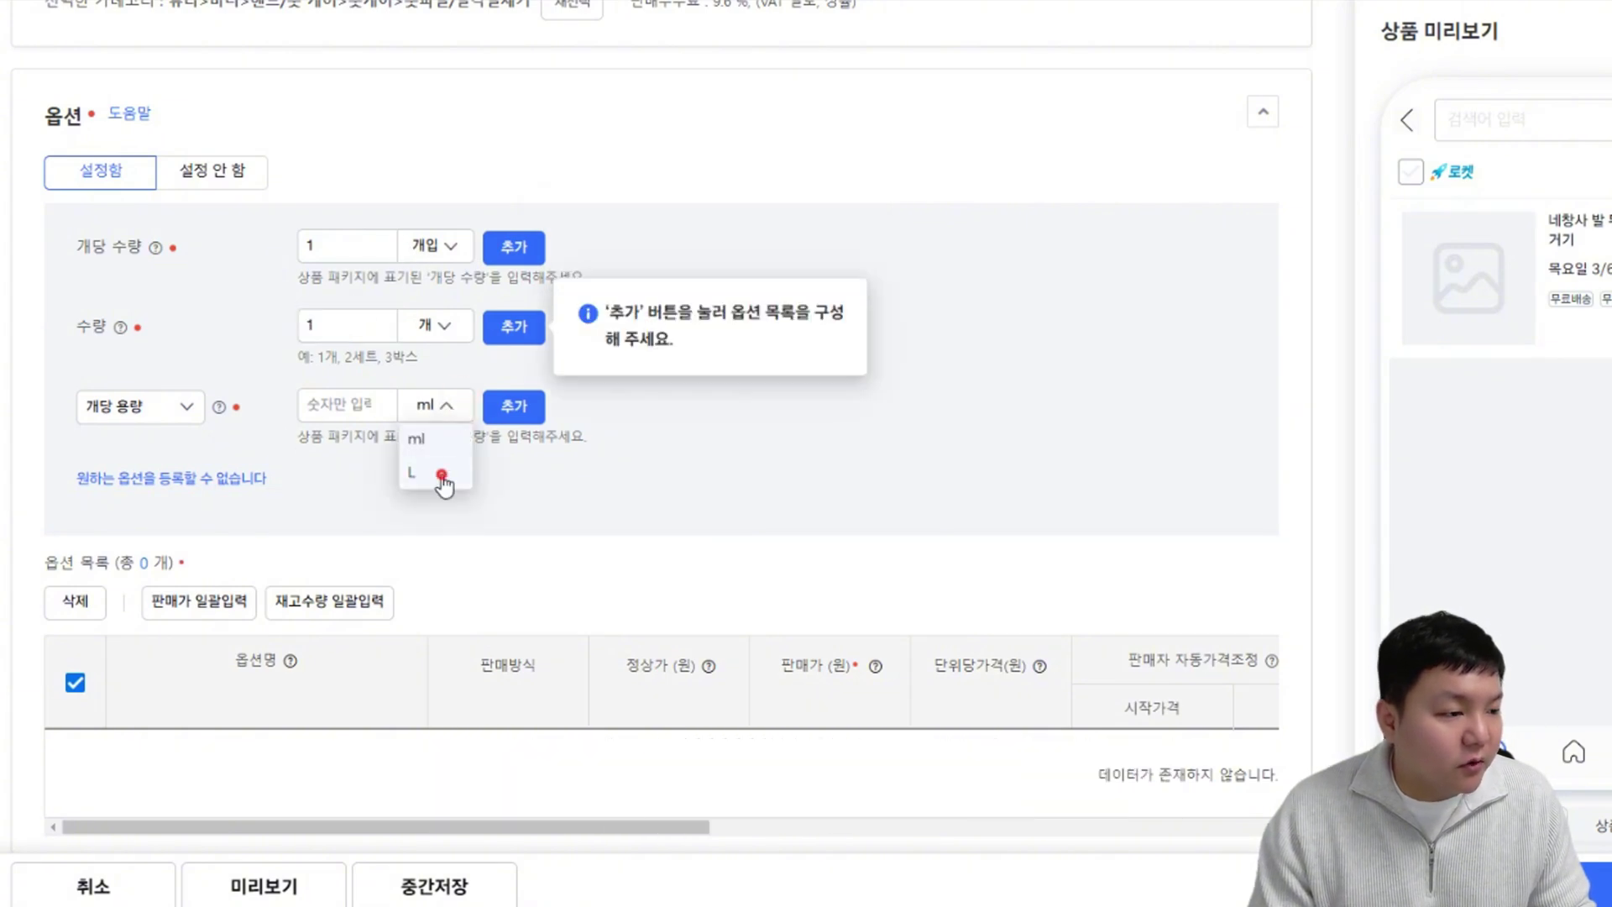
pyautogui.click(437, 472)
pyautogui.click(168, 411)
pyautogui.click(114, 474)
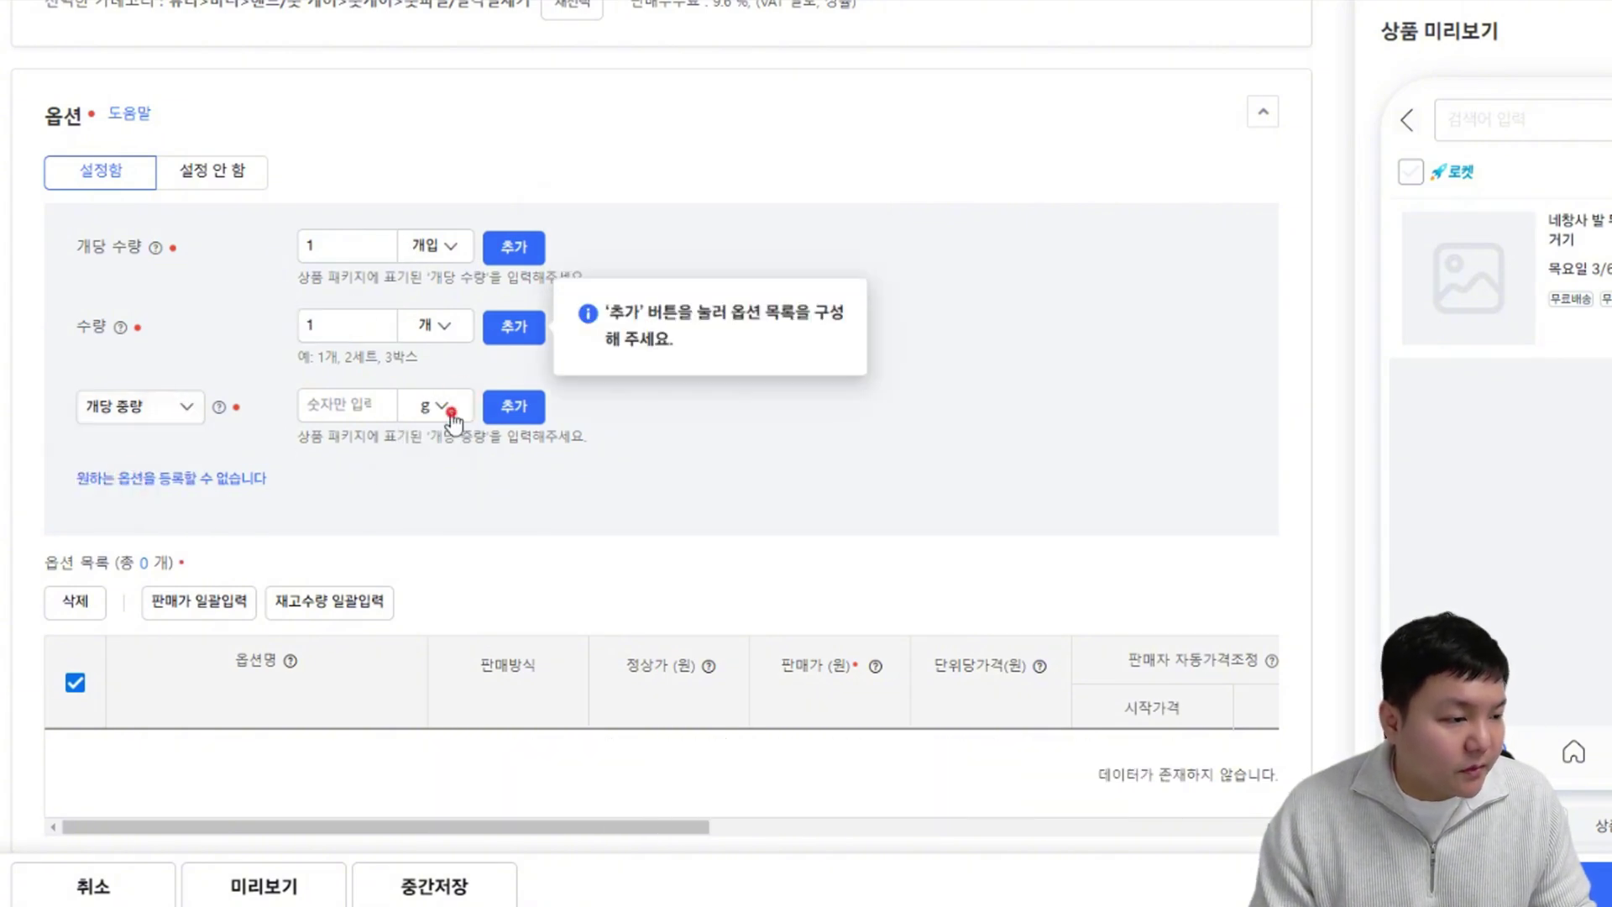
pyautogui.click(437, 406)
pyautogui.click(361, 406)
pyautogui.write('100')
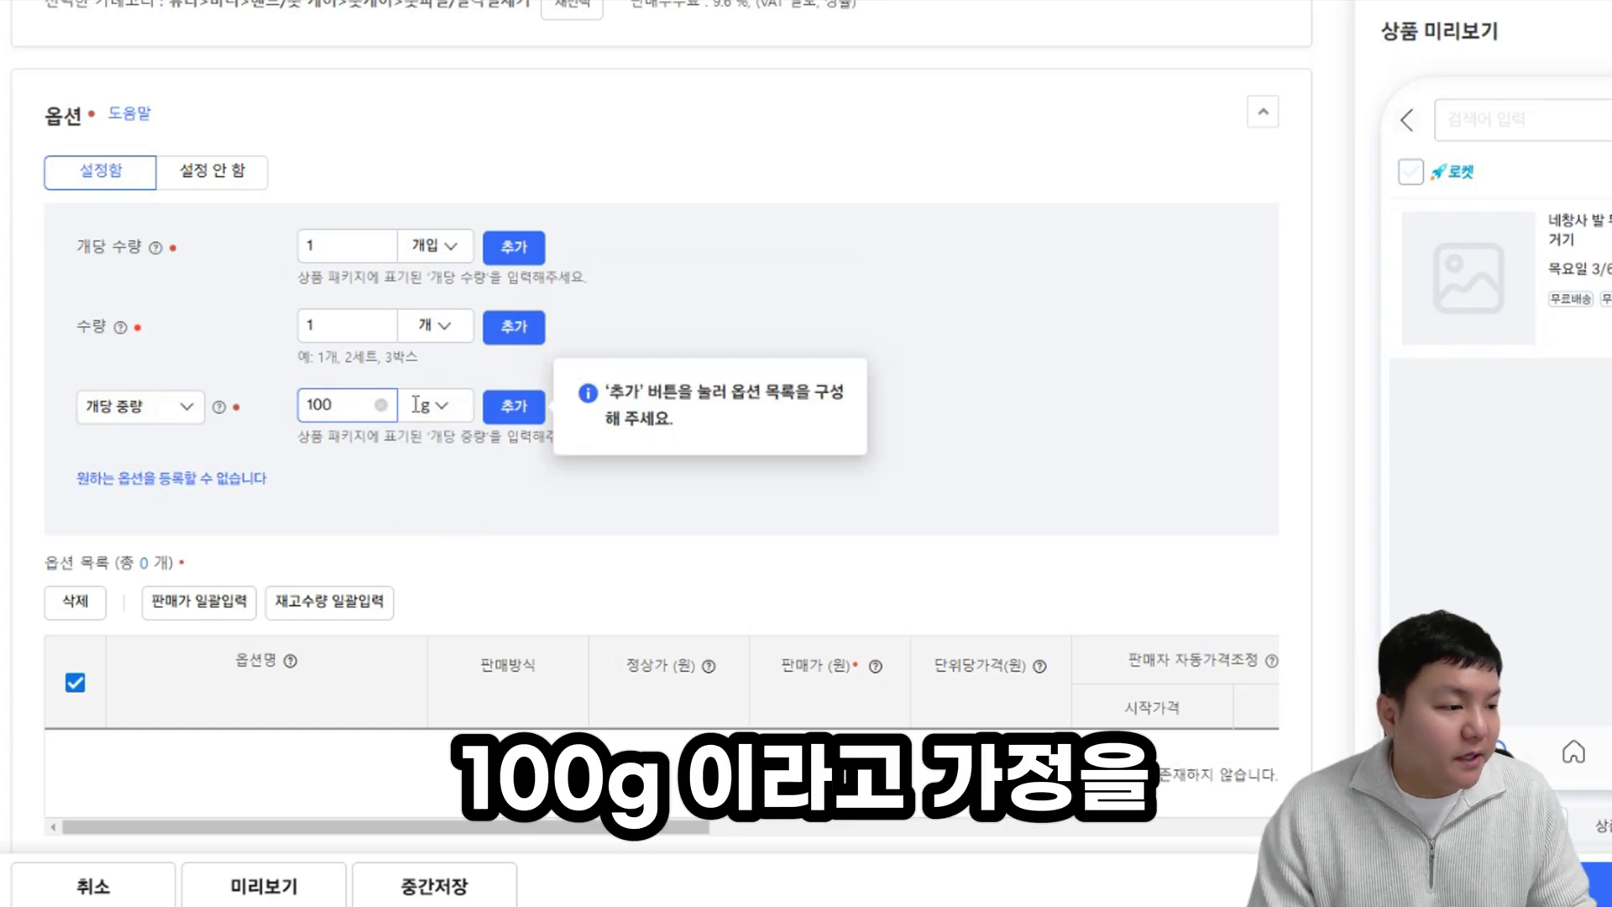
# Step: Add the per-unit quantity, quantity and weight values to build the option list
pyautogui.click(514, 247)
pyautogui.click(506, 330)
pyautogui.click(514, 406)
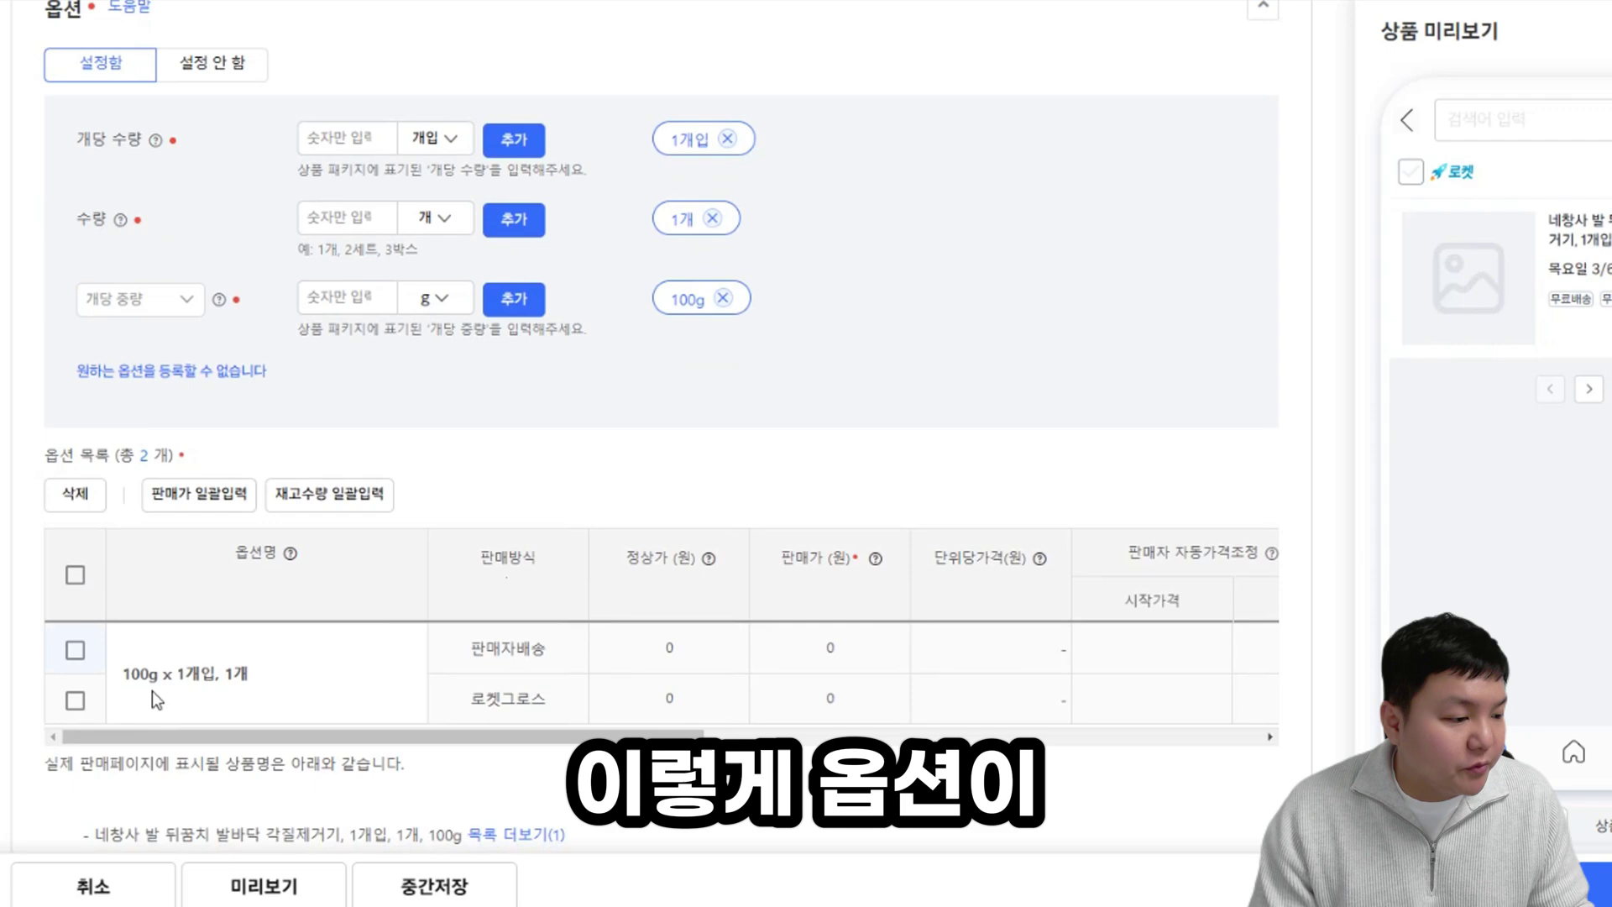
pyautogui.moveTo(120, 782); pyautogui.dragTo(357, 784)
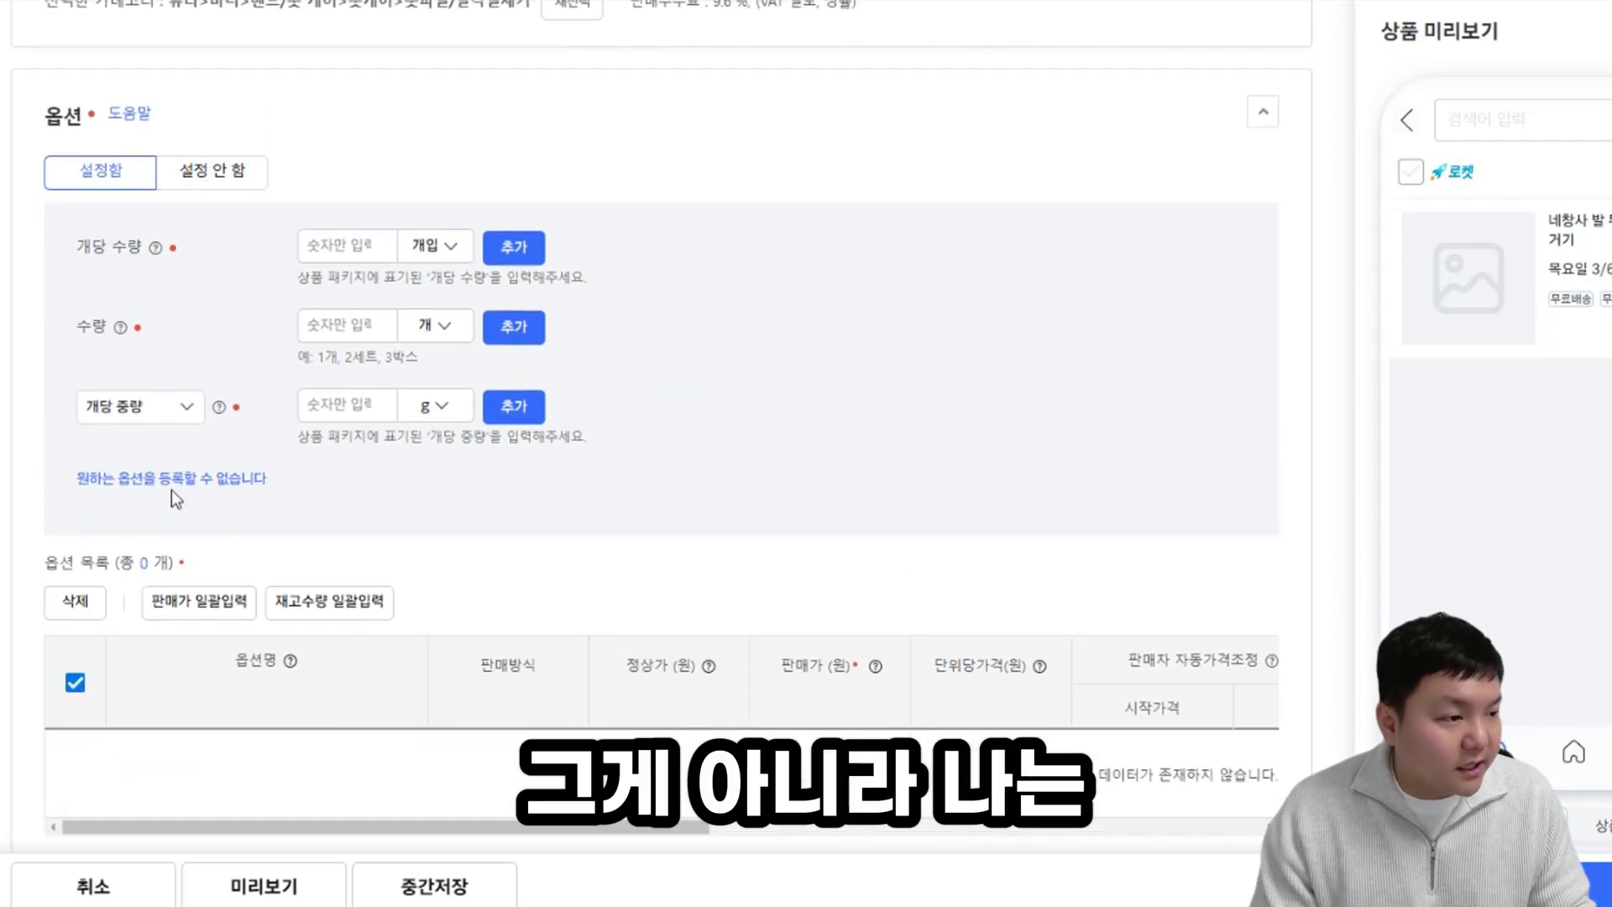
# Step: Set the product to have no options (설정 안 함), with 개당 수량 1 개입 and 수량 1 개
pyautogui.click(222, 171)
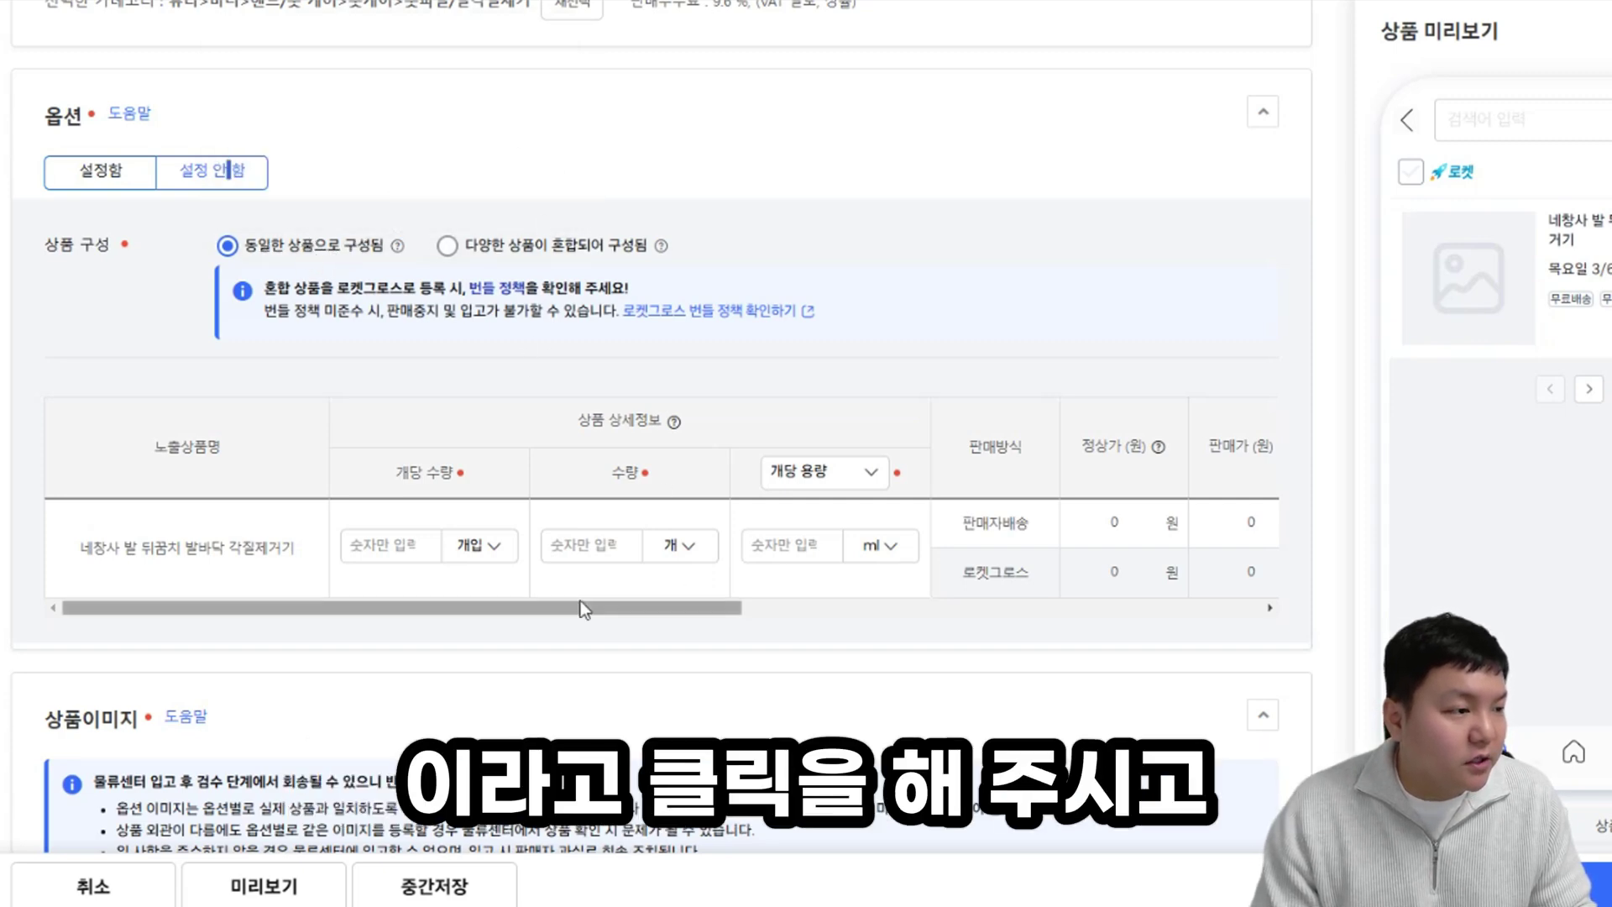
pyautogui.click(380, 544)
pyautogui.write('1')
pyautogui.click(573, 545)
pyautogui.write('1')
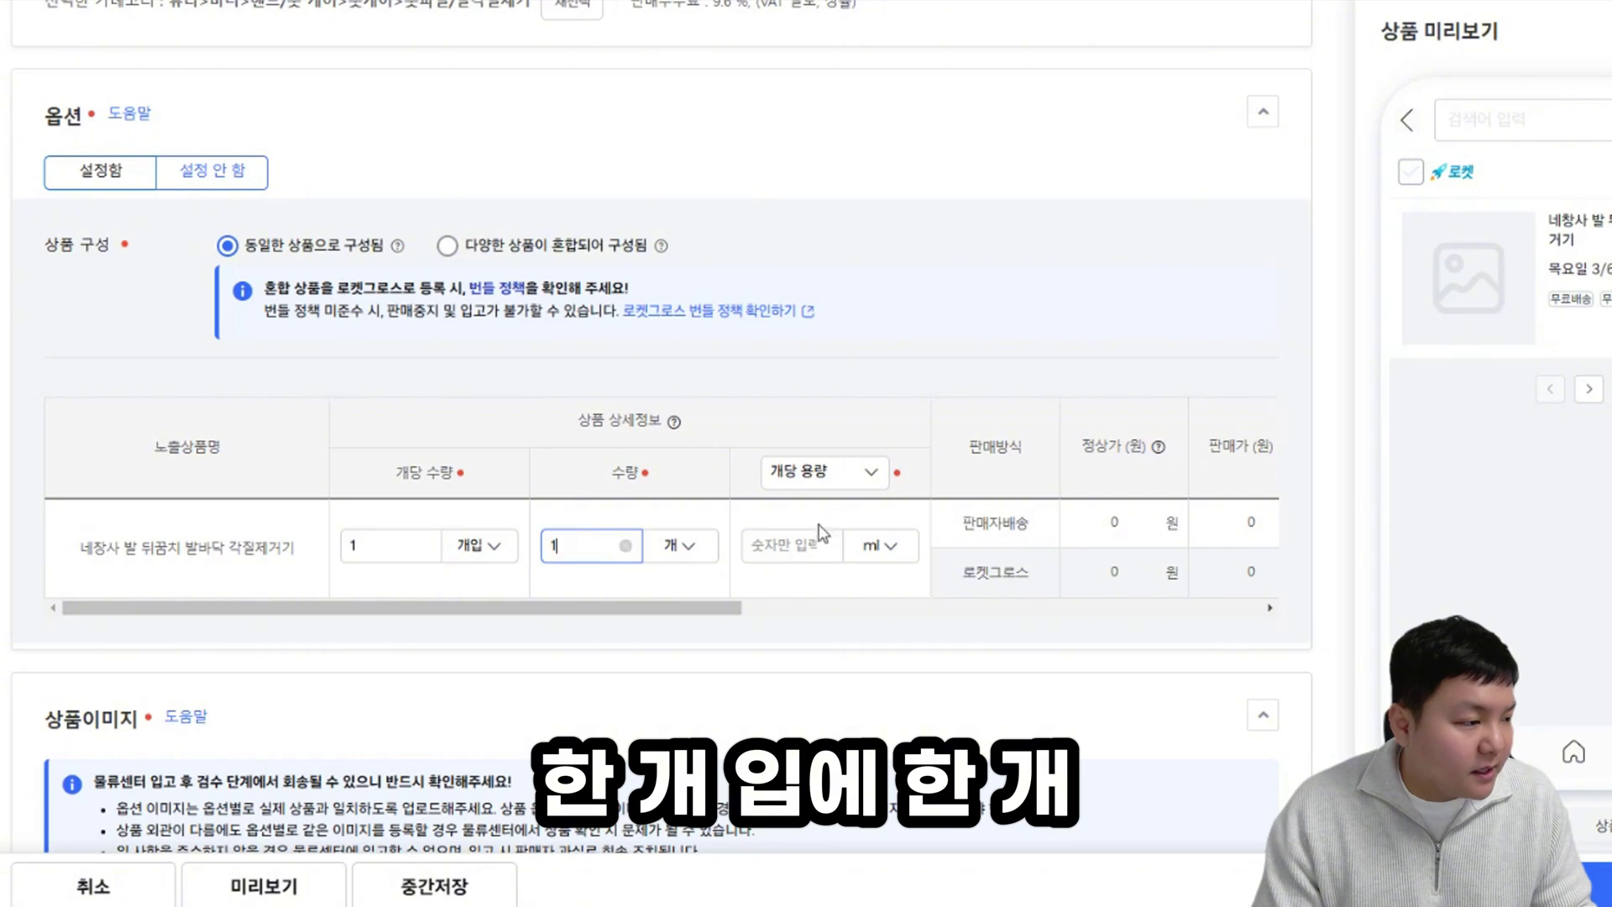
# Step: Change the 개당 용량 column to 개당 중량 and set the weight to 100 g
pyautogui.click(848, 471)
pyautogui.click(840, 539)
pyautogui.click(776, 546)
pyautogui.write('100')
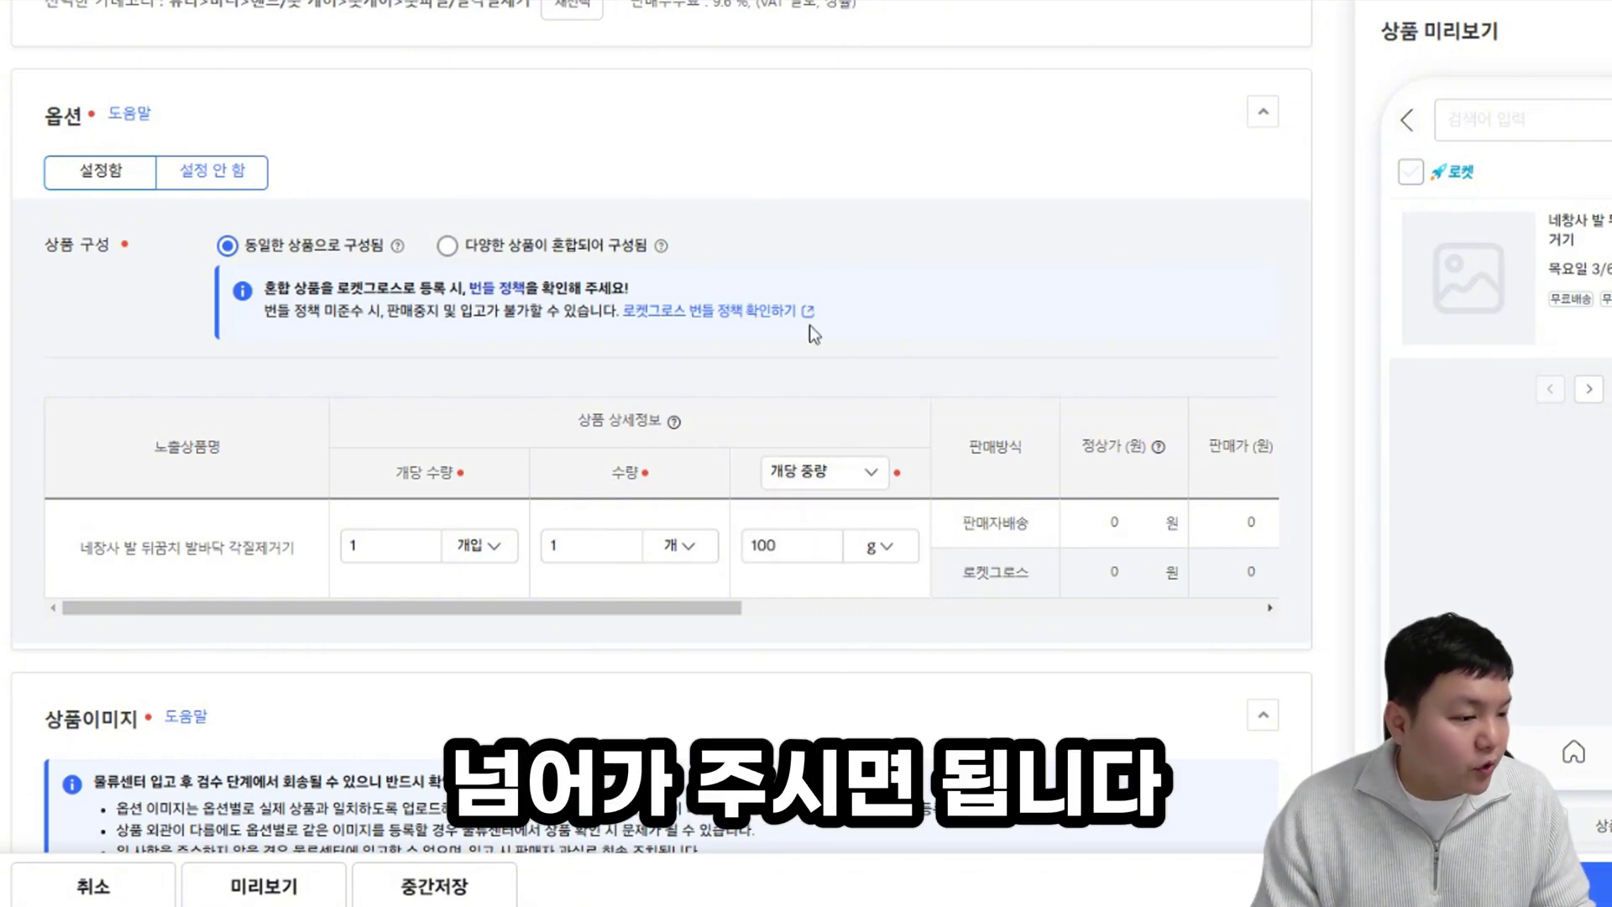
# Step: Set the regular price (정상가) to 10,000 won for both 판매자배송 and 로켓그로스
pyautogui.moveTo(486, 608); pyautogui.dragTo(828, 596)
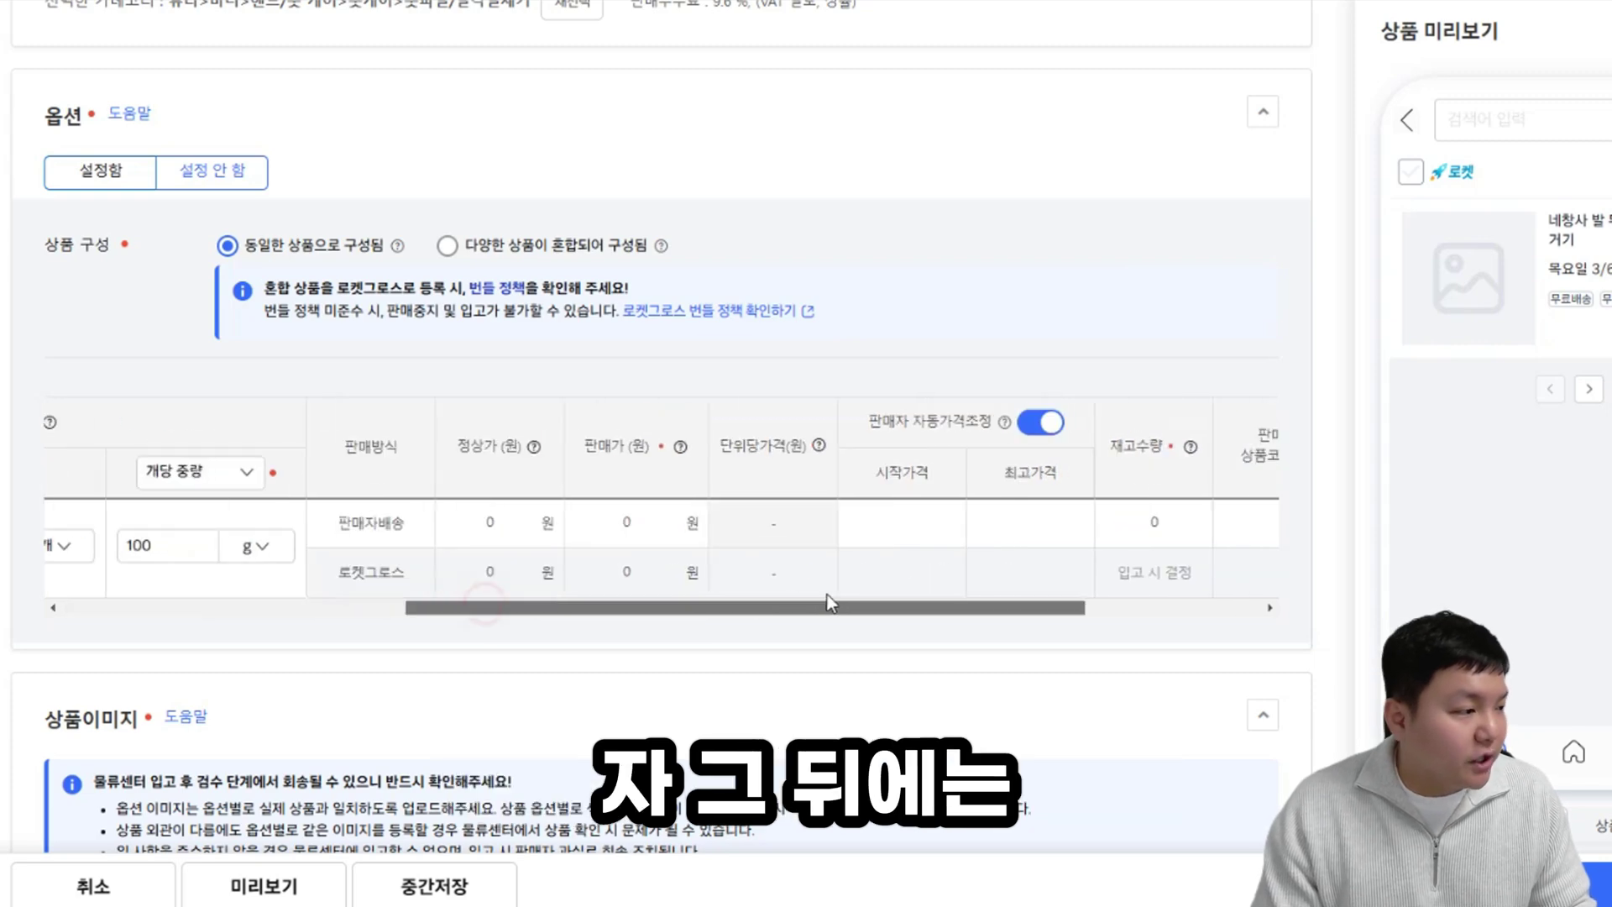
pyautogui.click(497, 522)
pyautogui.write('100000')
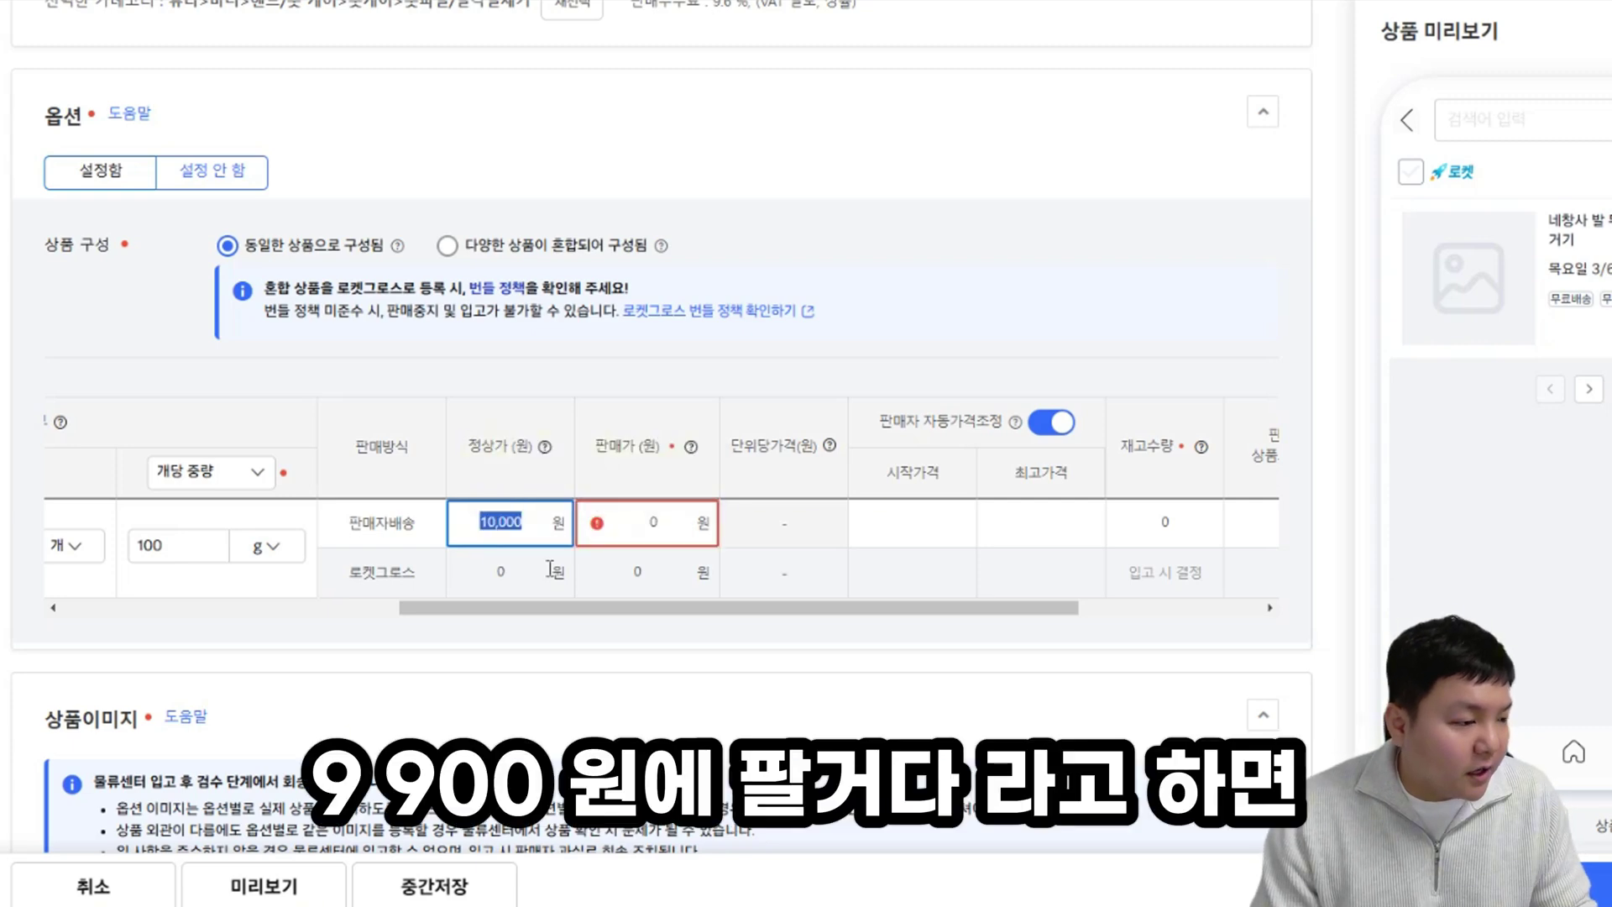
# Step: Set the sale price (판매가) to 9,900 won for both 판매자배송 and 로켓그로스
pyautogui.click(625, 526)
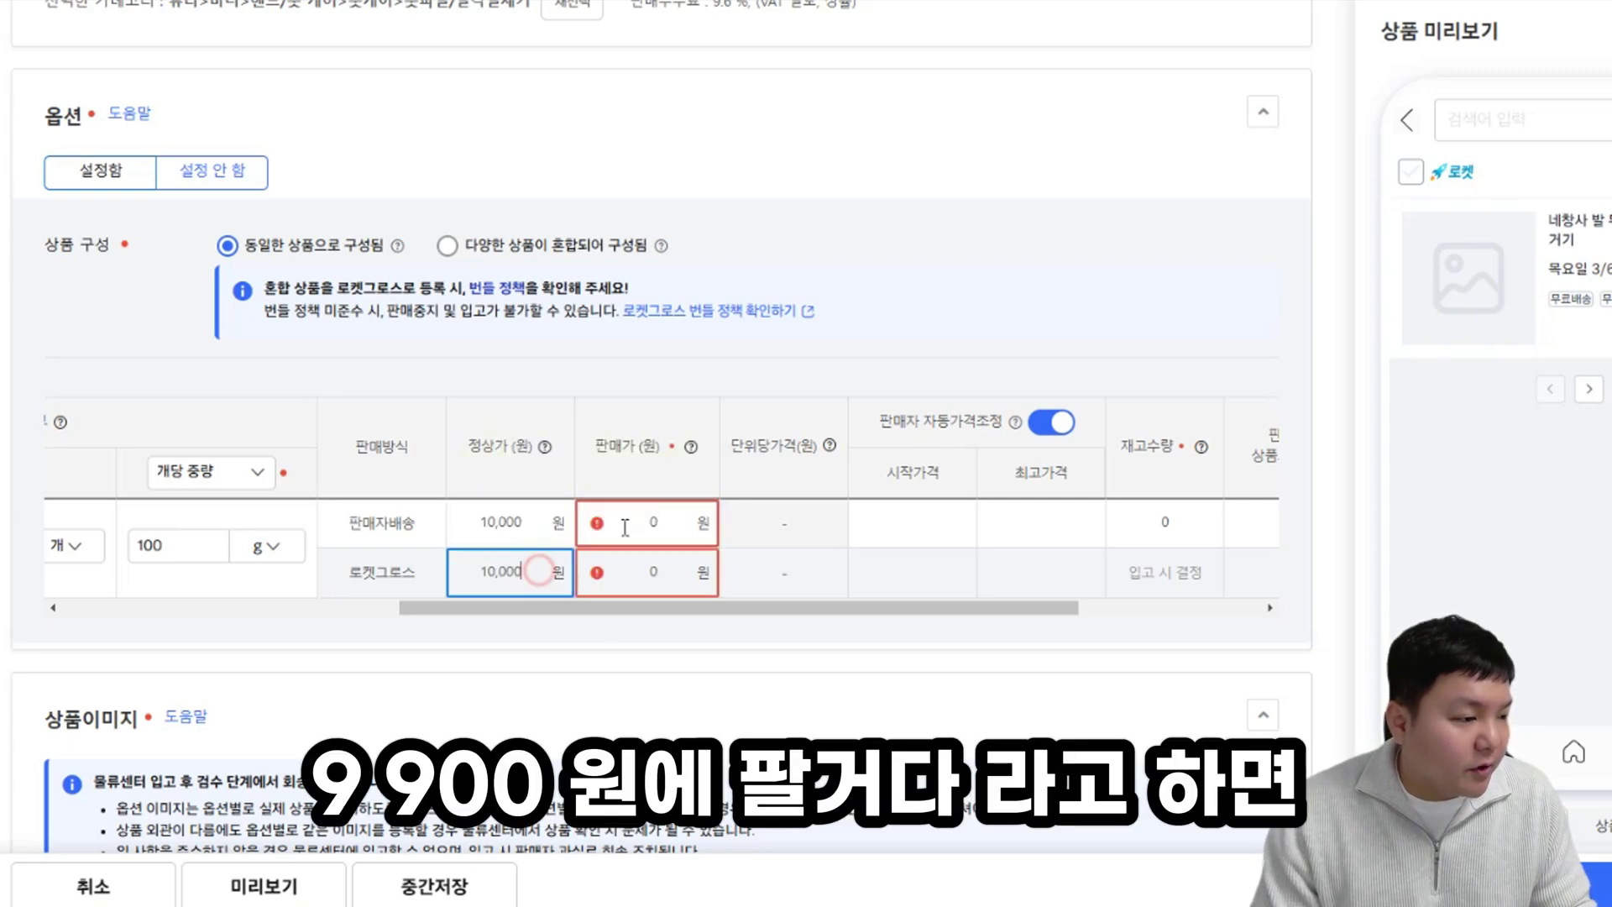
pyautogui.write('9900')
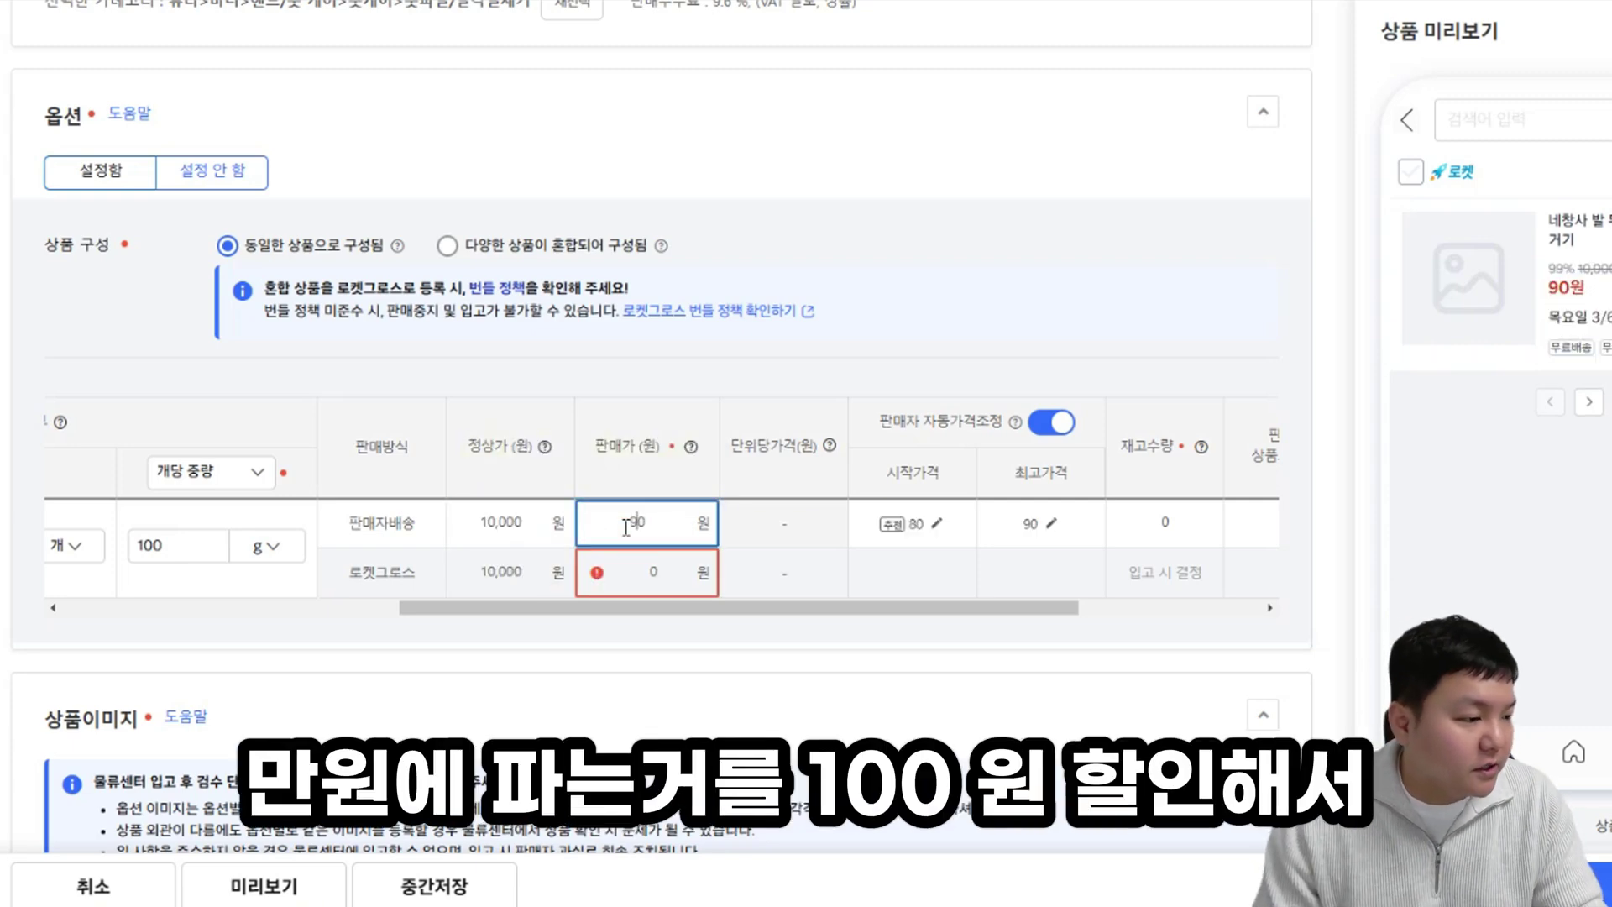
pyautogui.press('BackSpace')
pyautogui.hotkey('ctrl', 'a')
pyautogui.hotkey('ctrl', 'c')
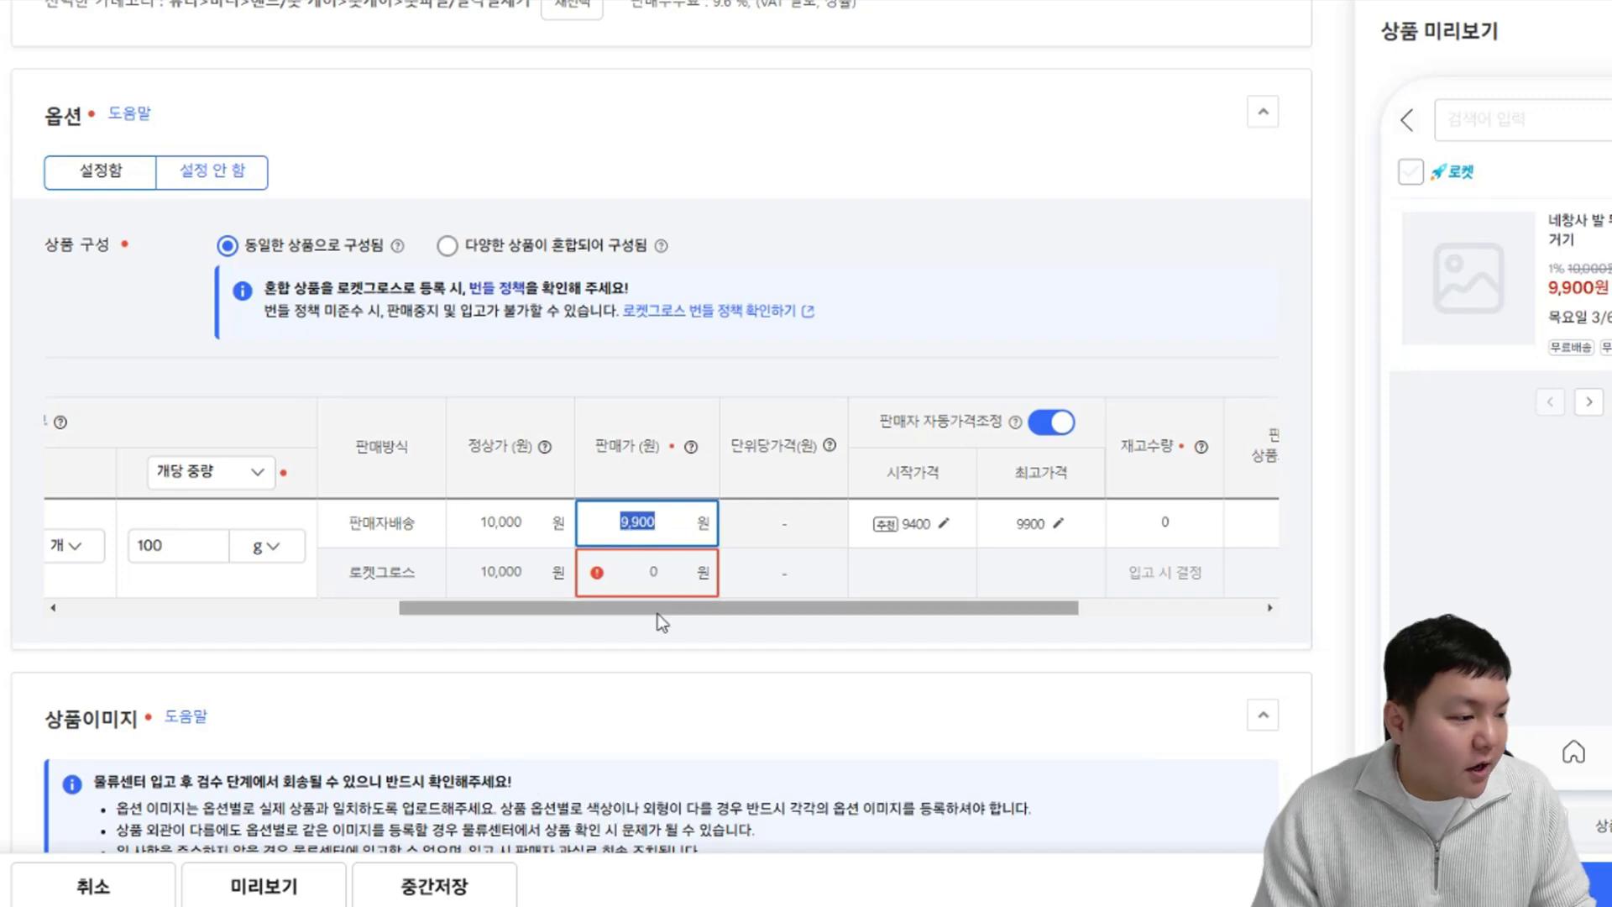
pyautogui.click(651, 572)
pyautogui.hotkey('ctrl', 'v')
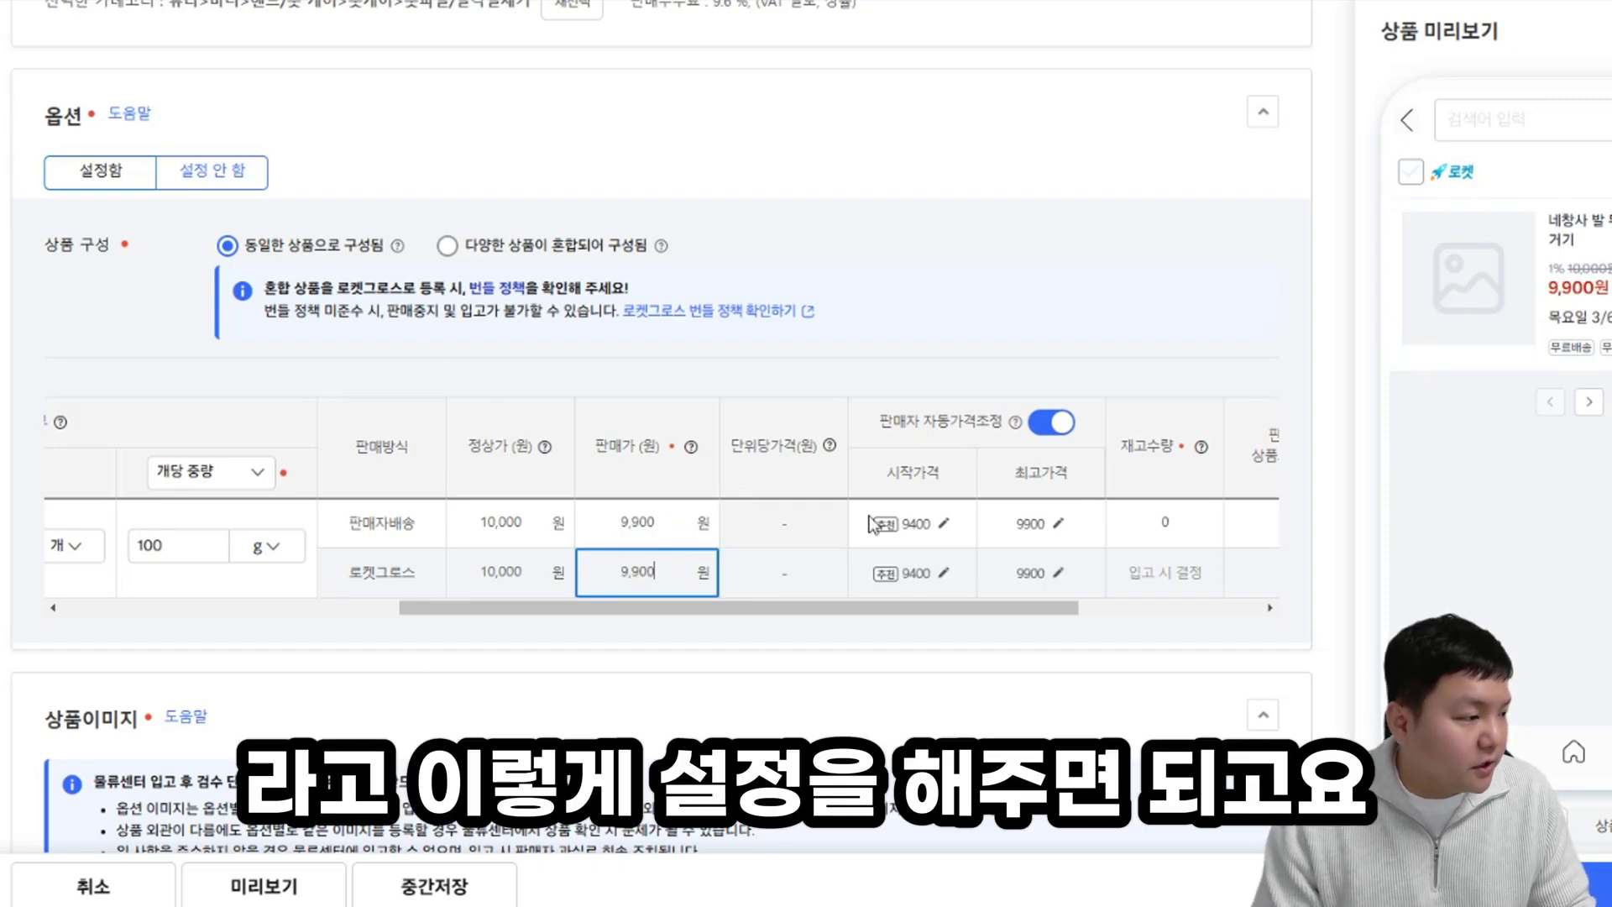
# Step: Turn off automatic price adjustment (판매자 자동가격조정) and choose to deactivate it in the dialog
pyautogui.click(1090, 423)
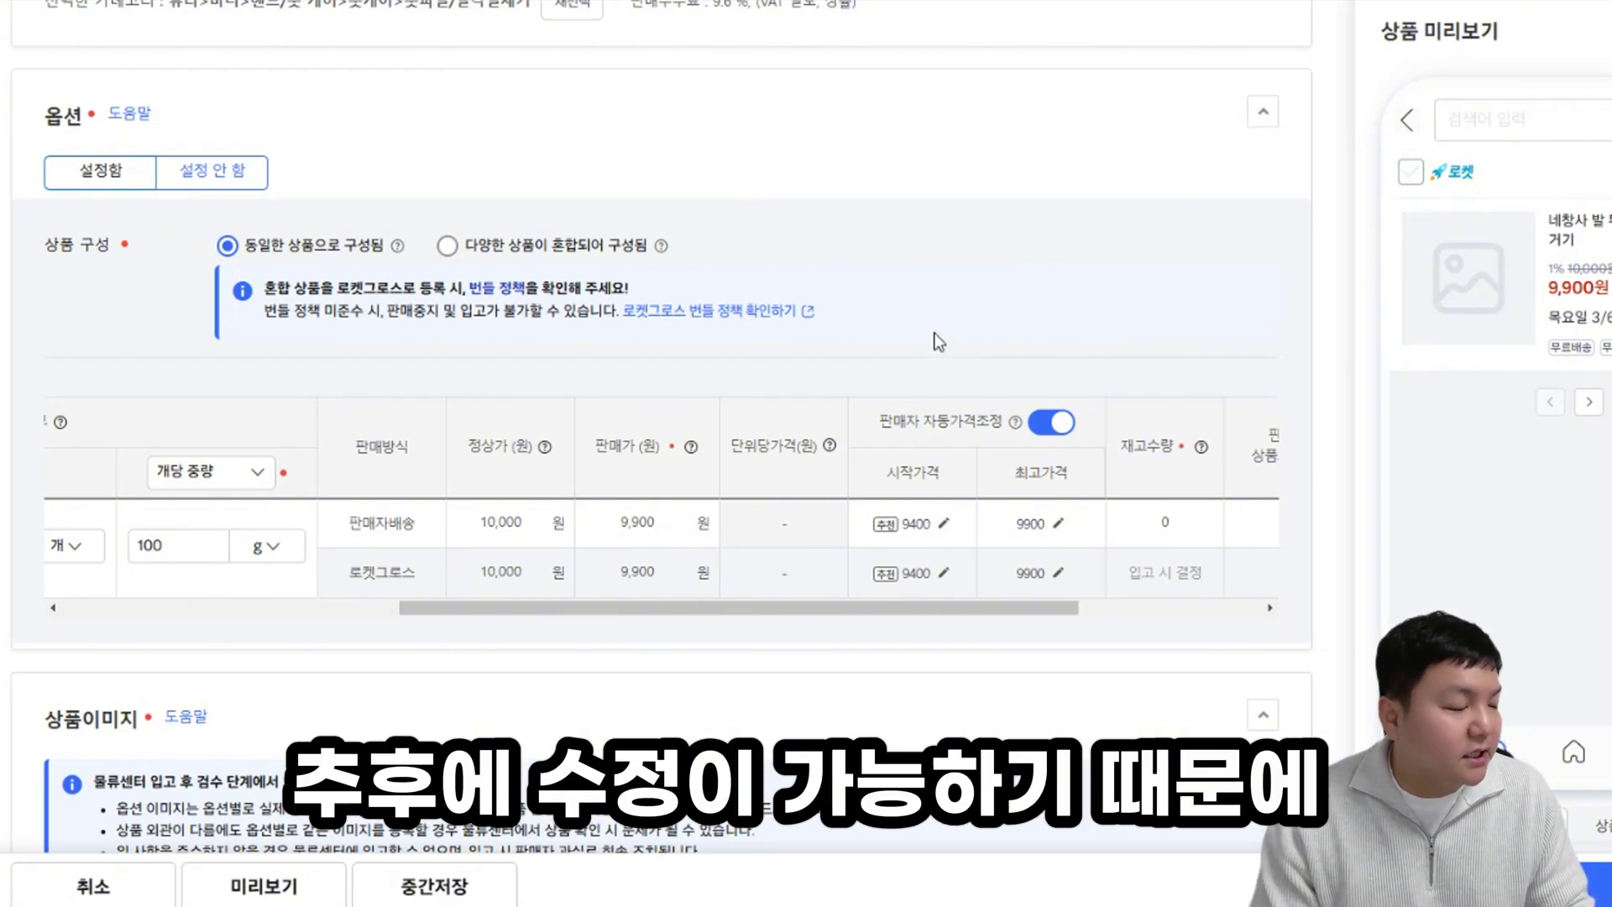
pyautogui.click(1053, 430)
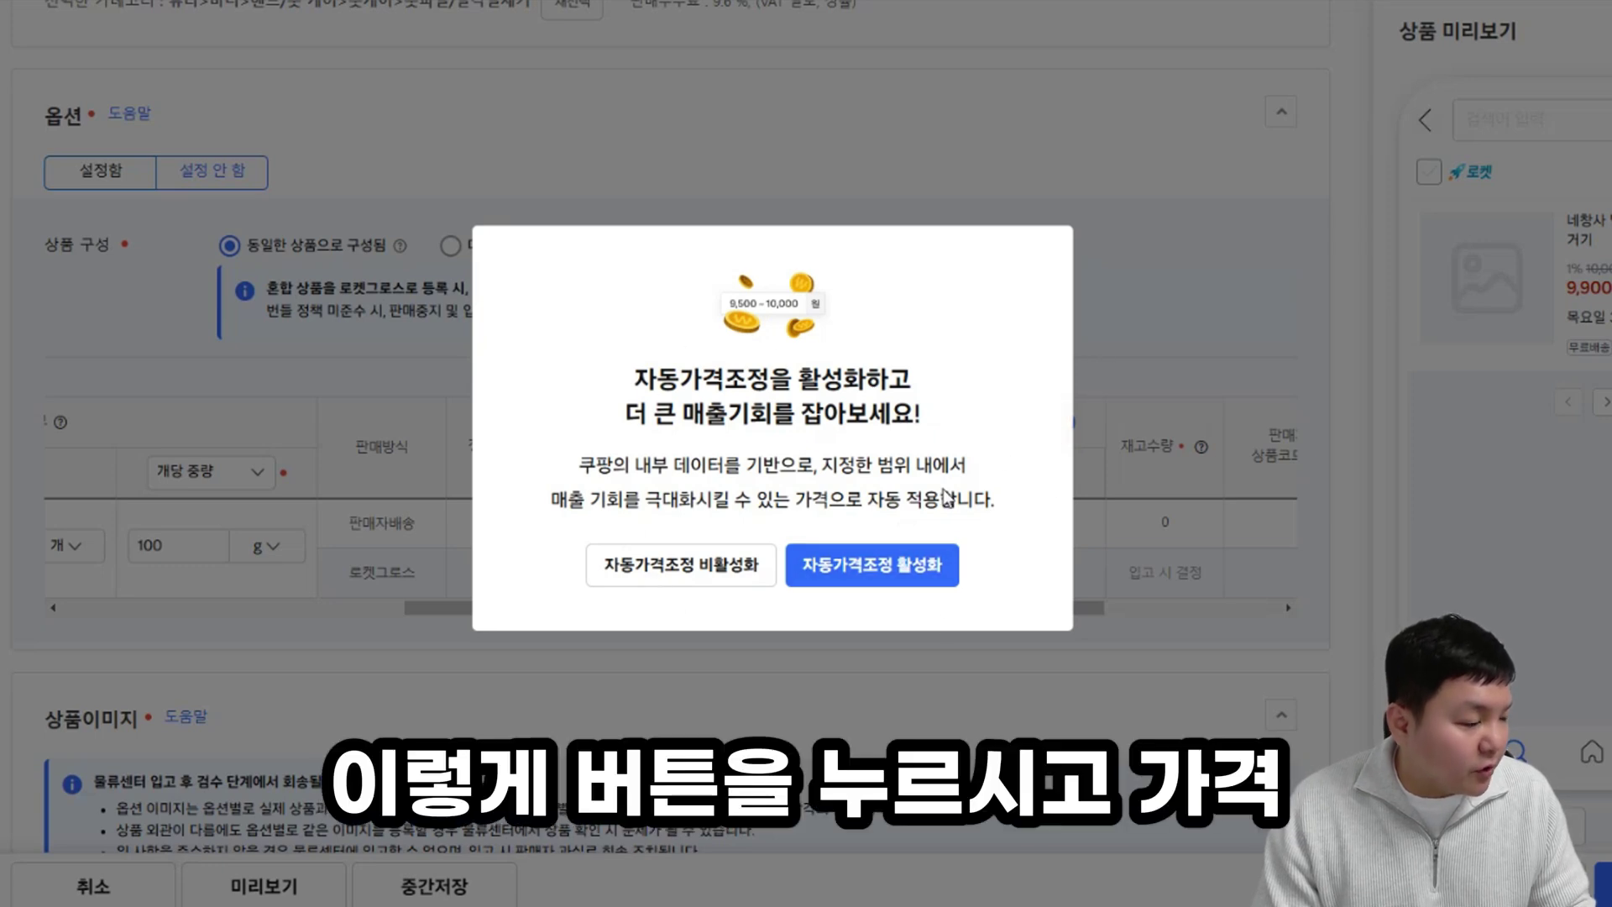
pyautogui.click(659, 593)
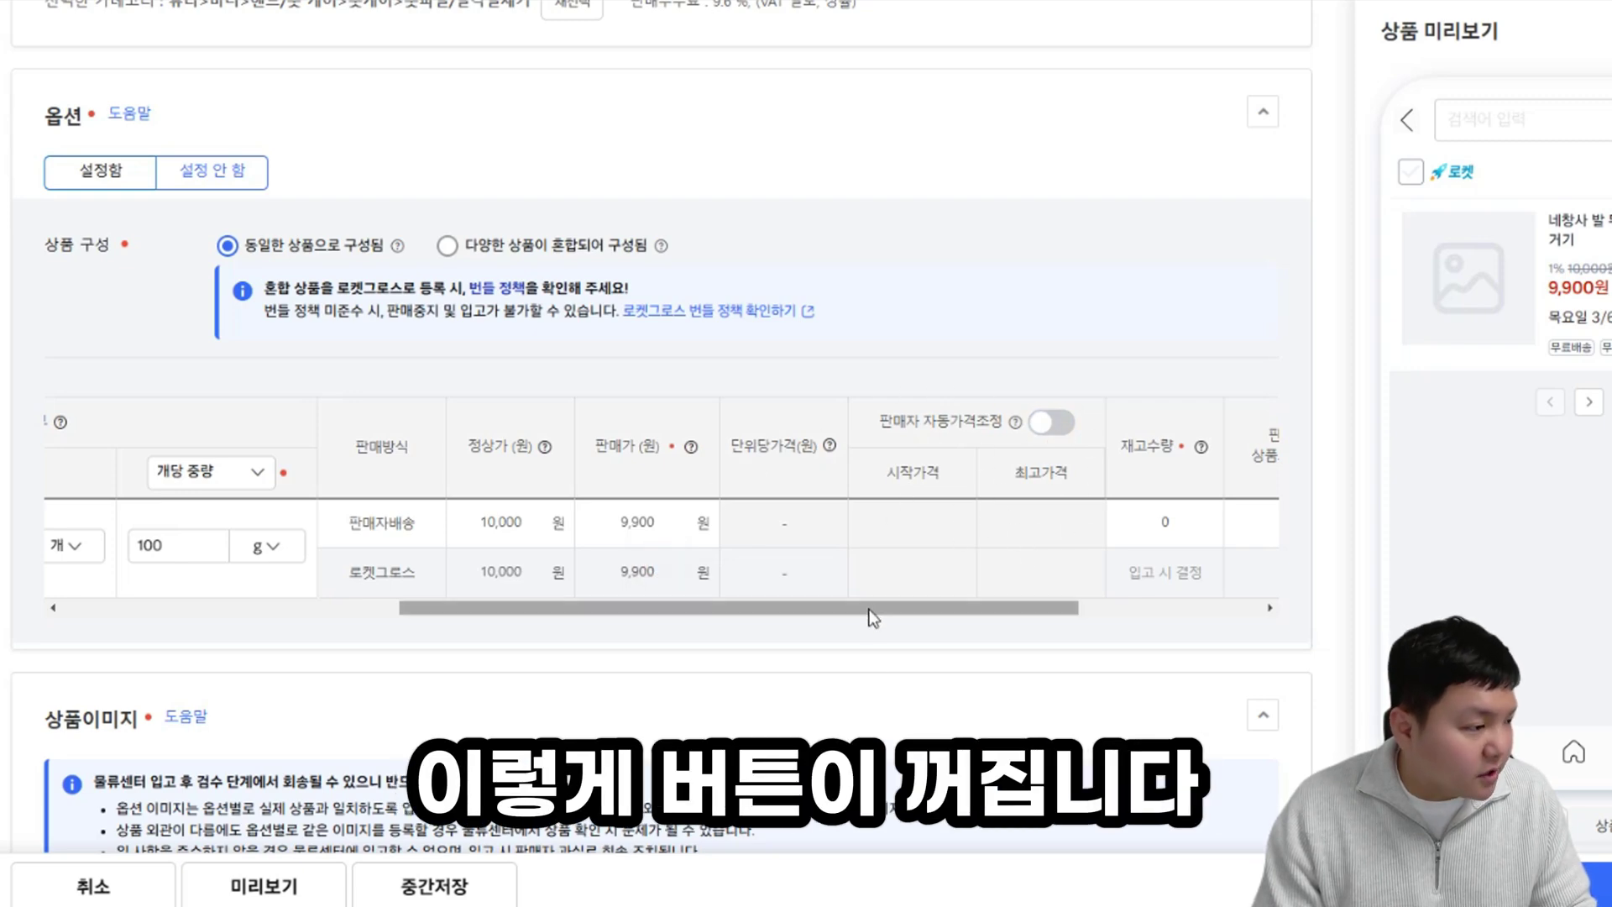
# Step: Set the 판매자배송 stock quantity (재고수량) to 9,999, leaving the seller code, model number and barcode blank
pyautogui.moveTo(868, 609); pyautogui.dragTo(1065, 605)
pyautogui.click(875, 521)
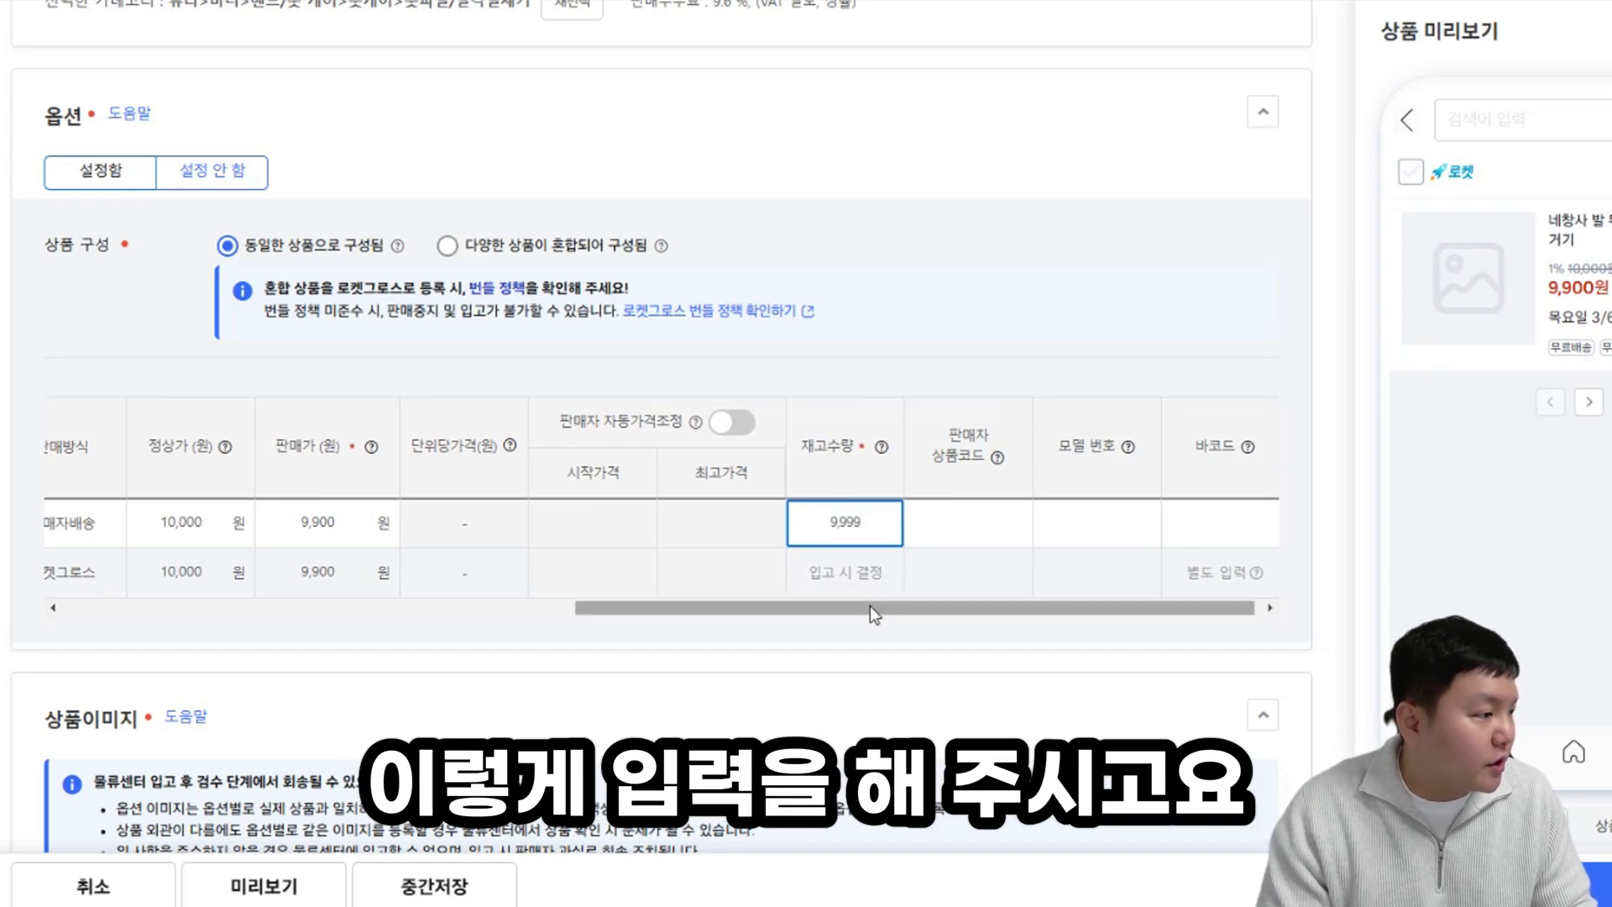
pyautogui.moveTo(870, 606); pyautogui.dragTo(877, 607)
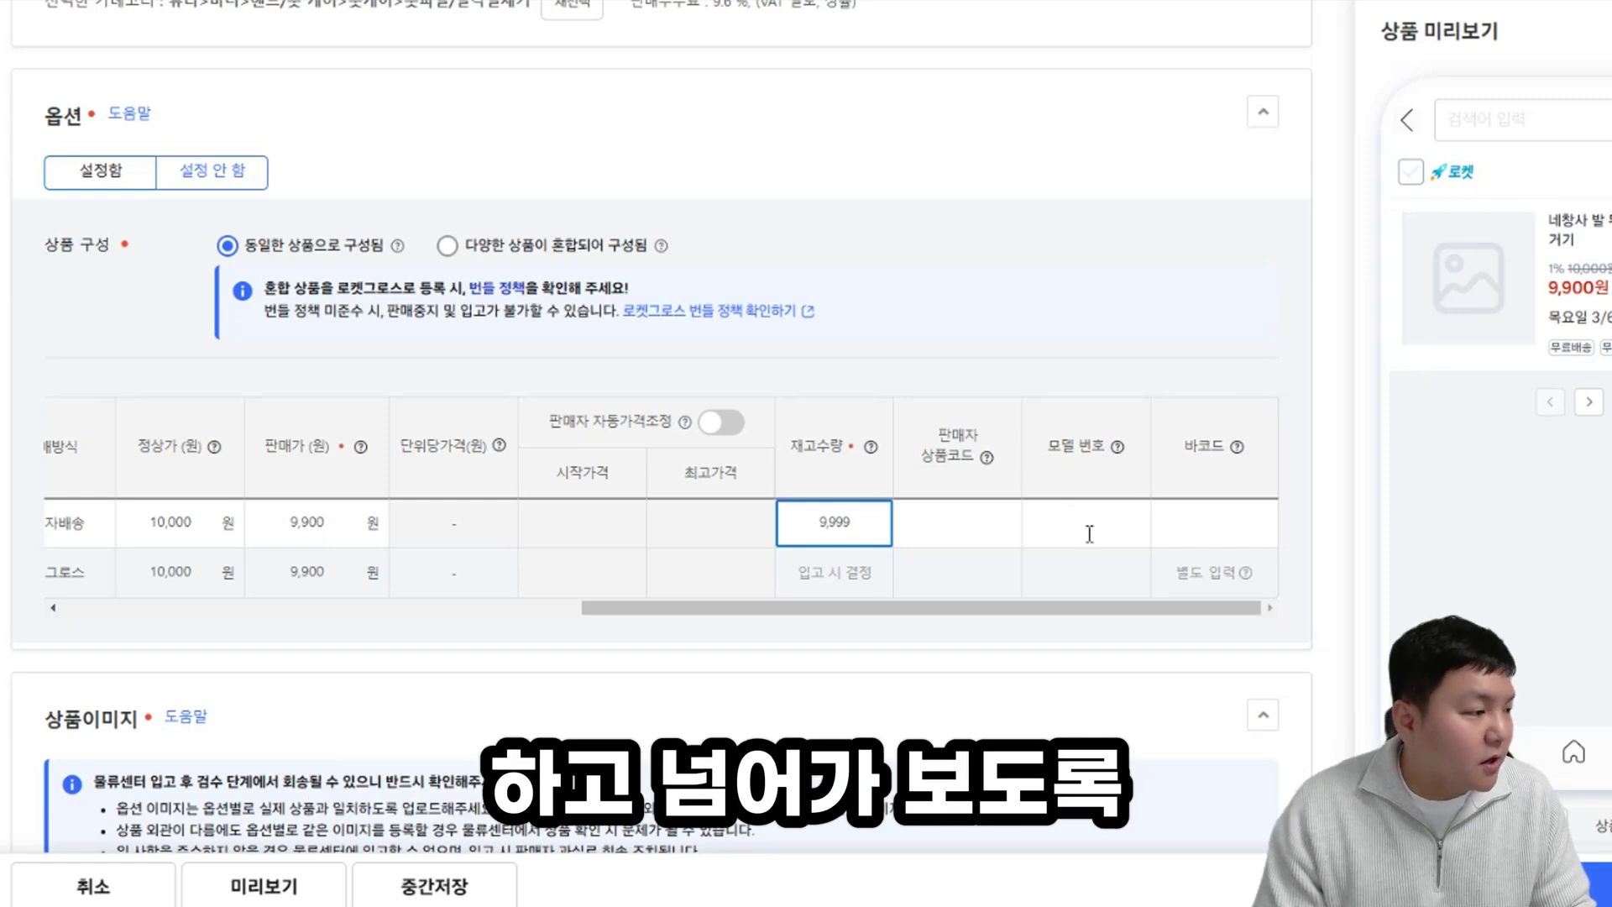
pyautogui.moveTo(716, 615); pyautogui.dragTo(1045, 608)
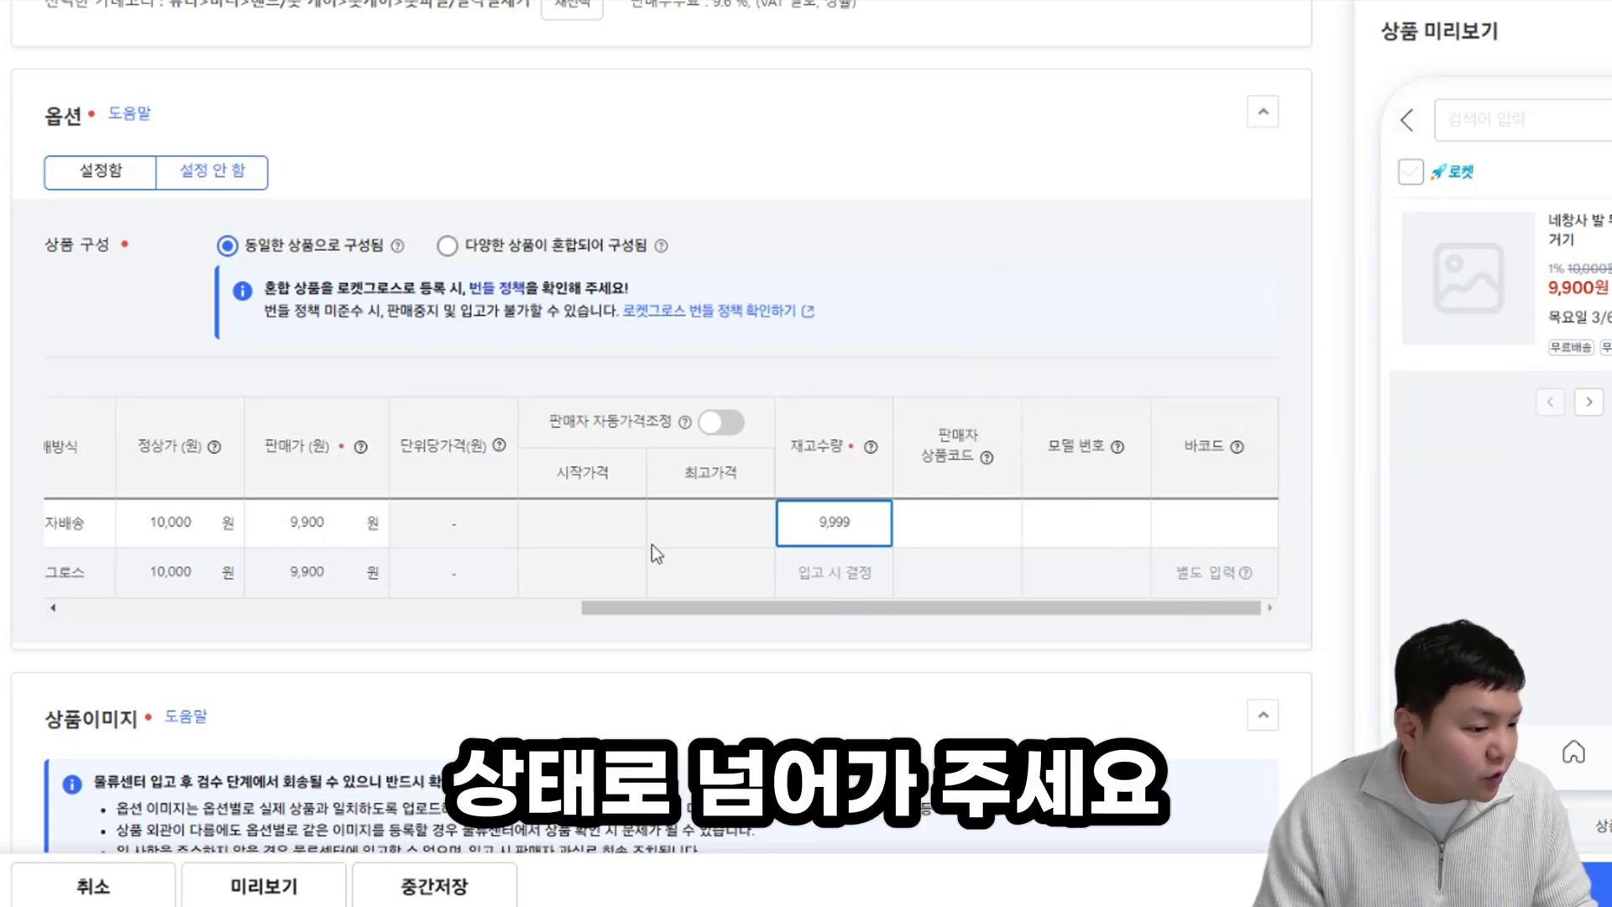
pyautogui.moveTo(659, 607); pyautogui.dragTo(139, 608)
# Step: Switch the product image section (상품이미지) from per-option registration to 기본 등록
pyautogui.scroll(-5, 84, 344)
pyautogui.doubleClick(57, 279)
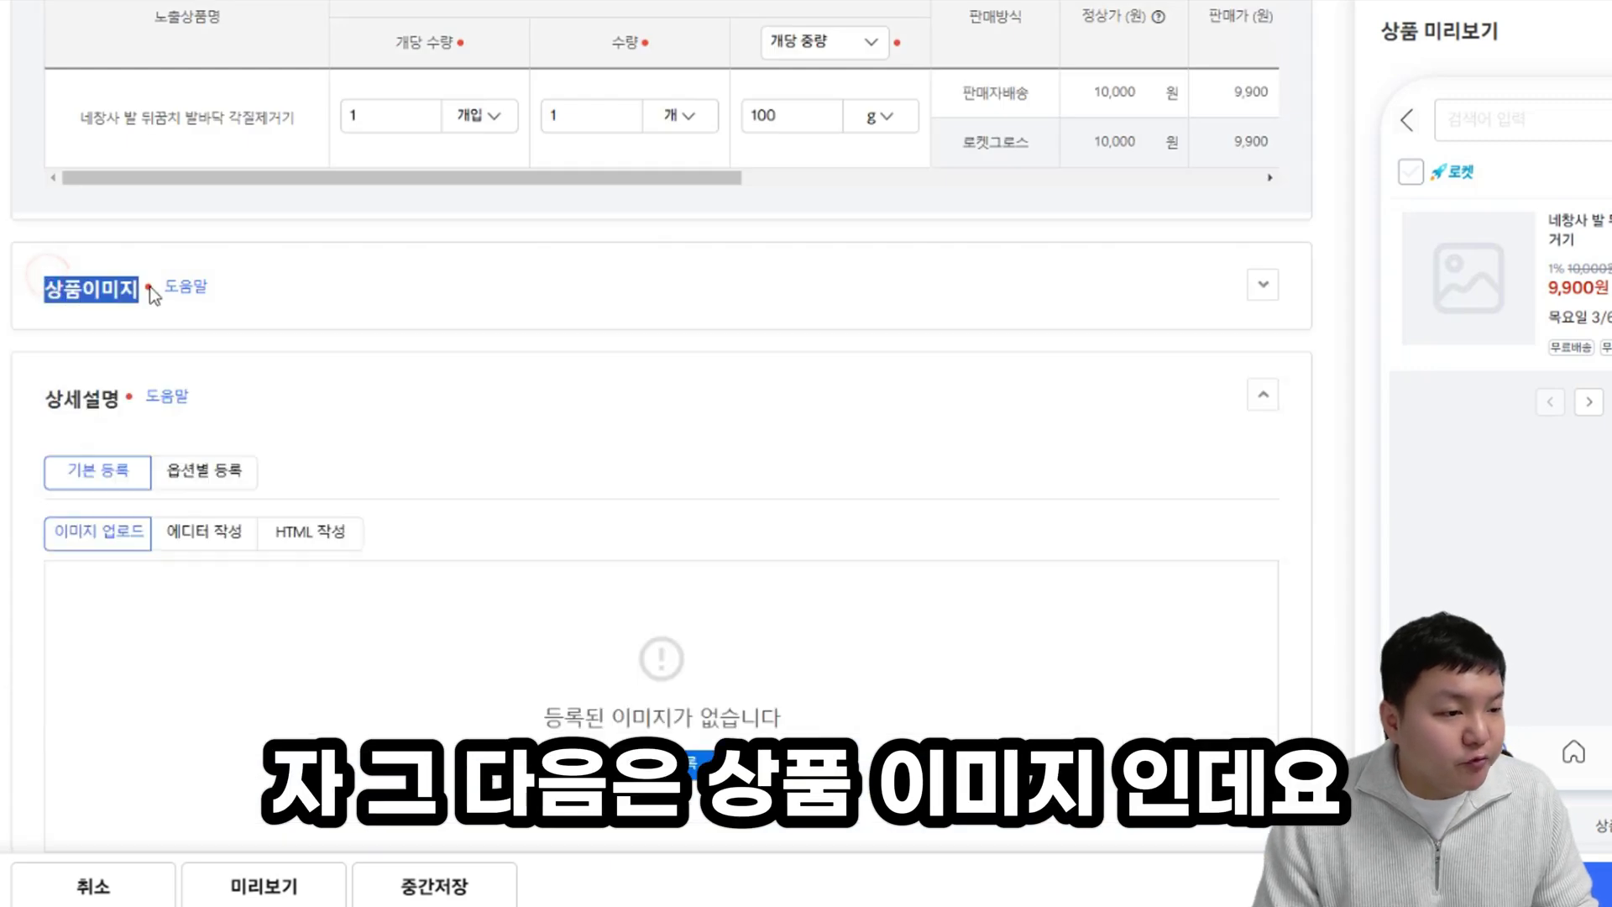
pyautogui.click(89, 317)
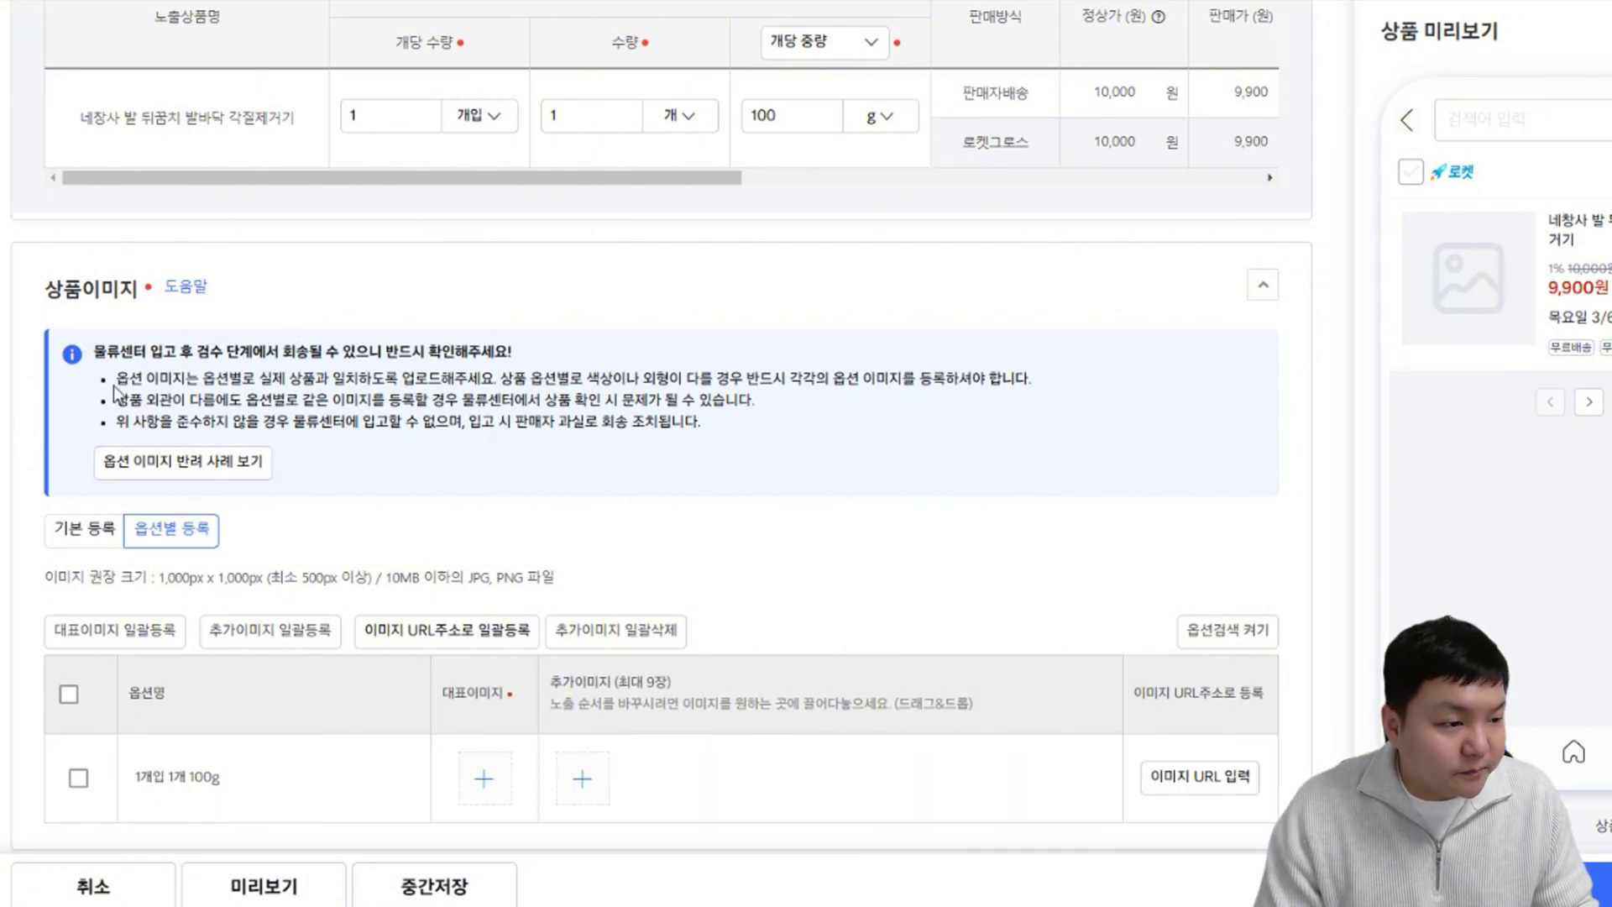
pyautogui.scroll(-1, 136, 557)
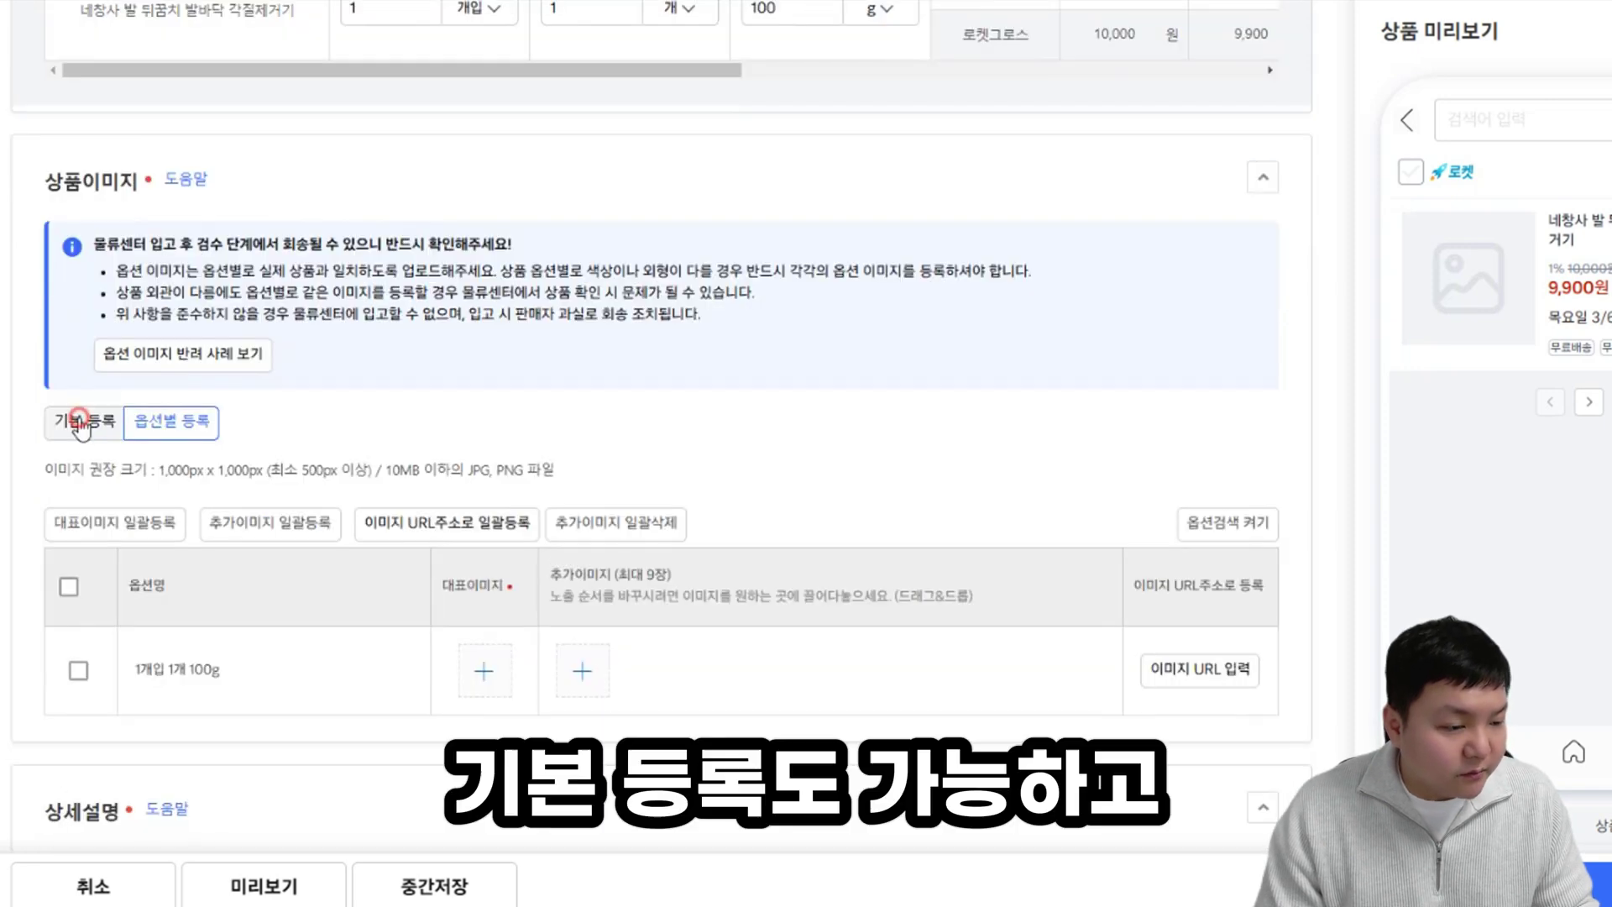
pyautogui.click(84, 420)
pyautogui.click(198, 419)
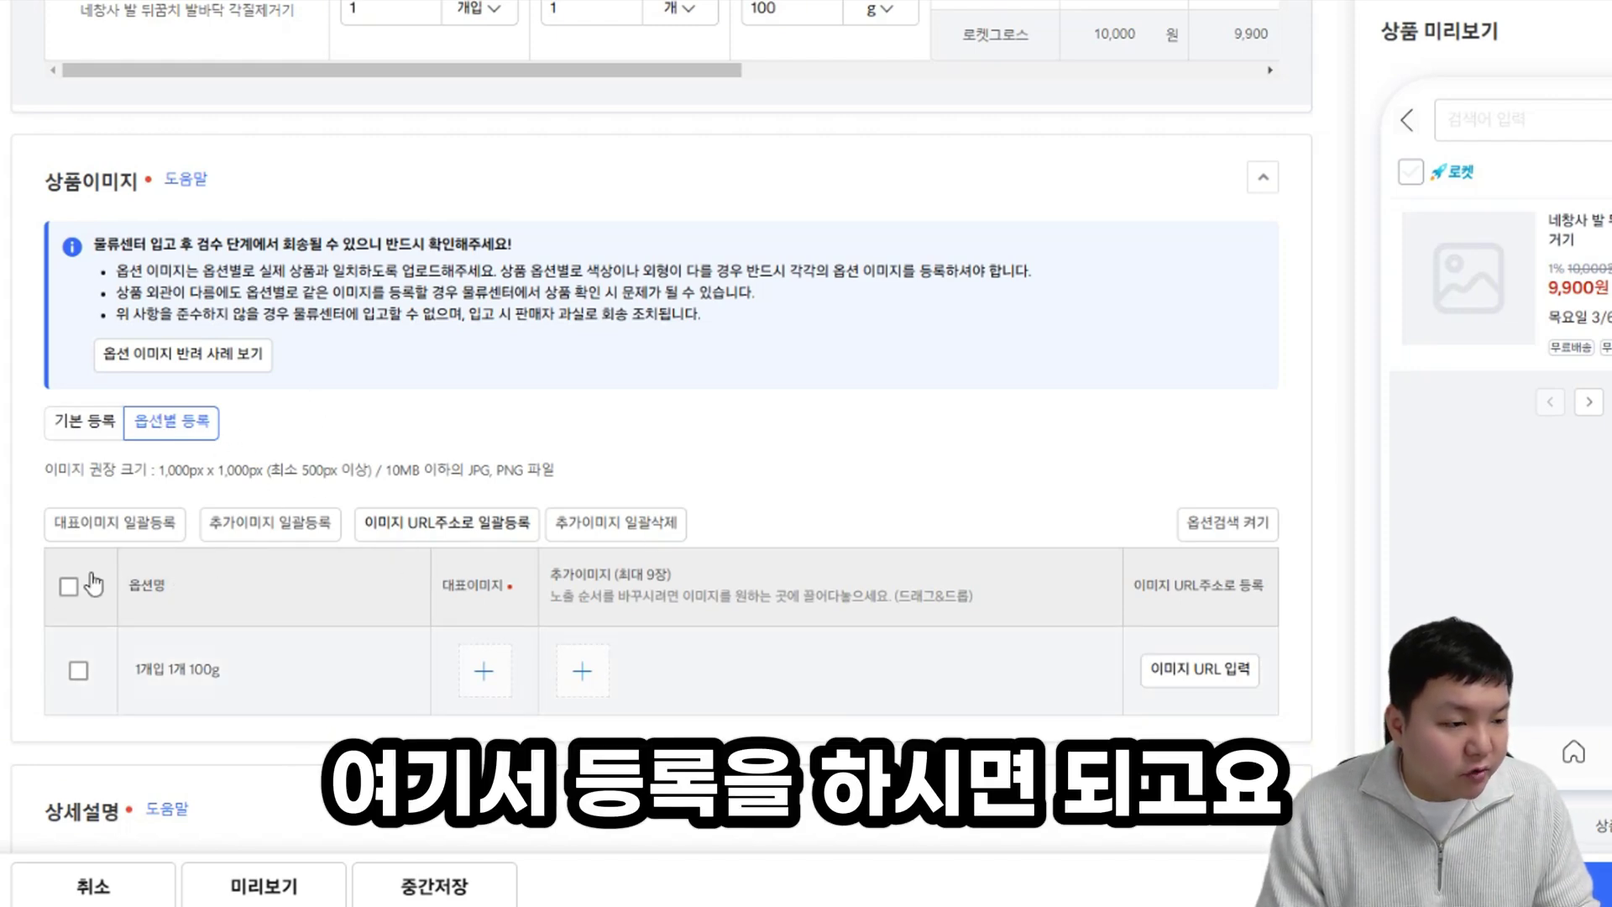
pyautogui.click(83, 422)
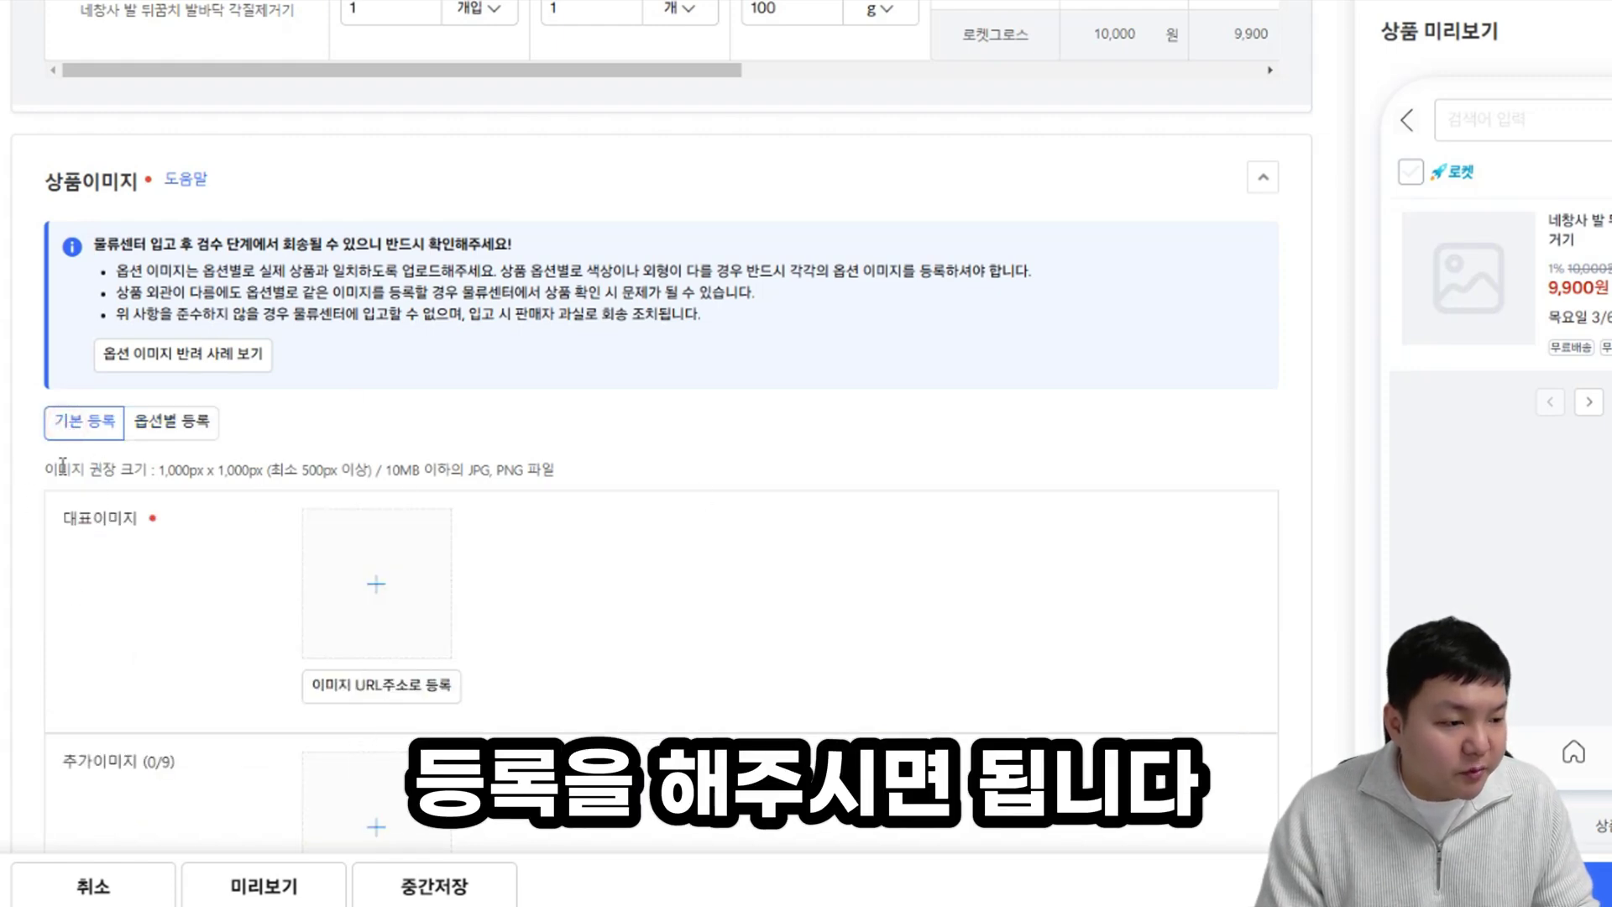
# Step: Read the product image requirements for recommended size, minimum size, file size and file format
pyautogui.moveTo(152, 470); pyautogui.dragTo(411, 463)
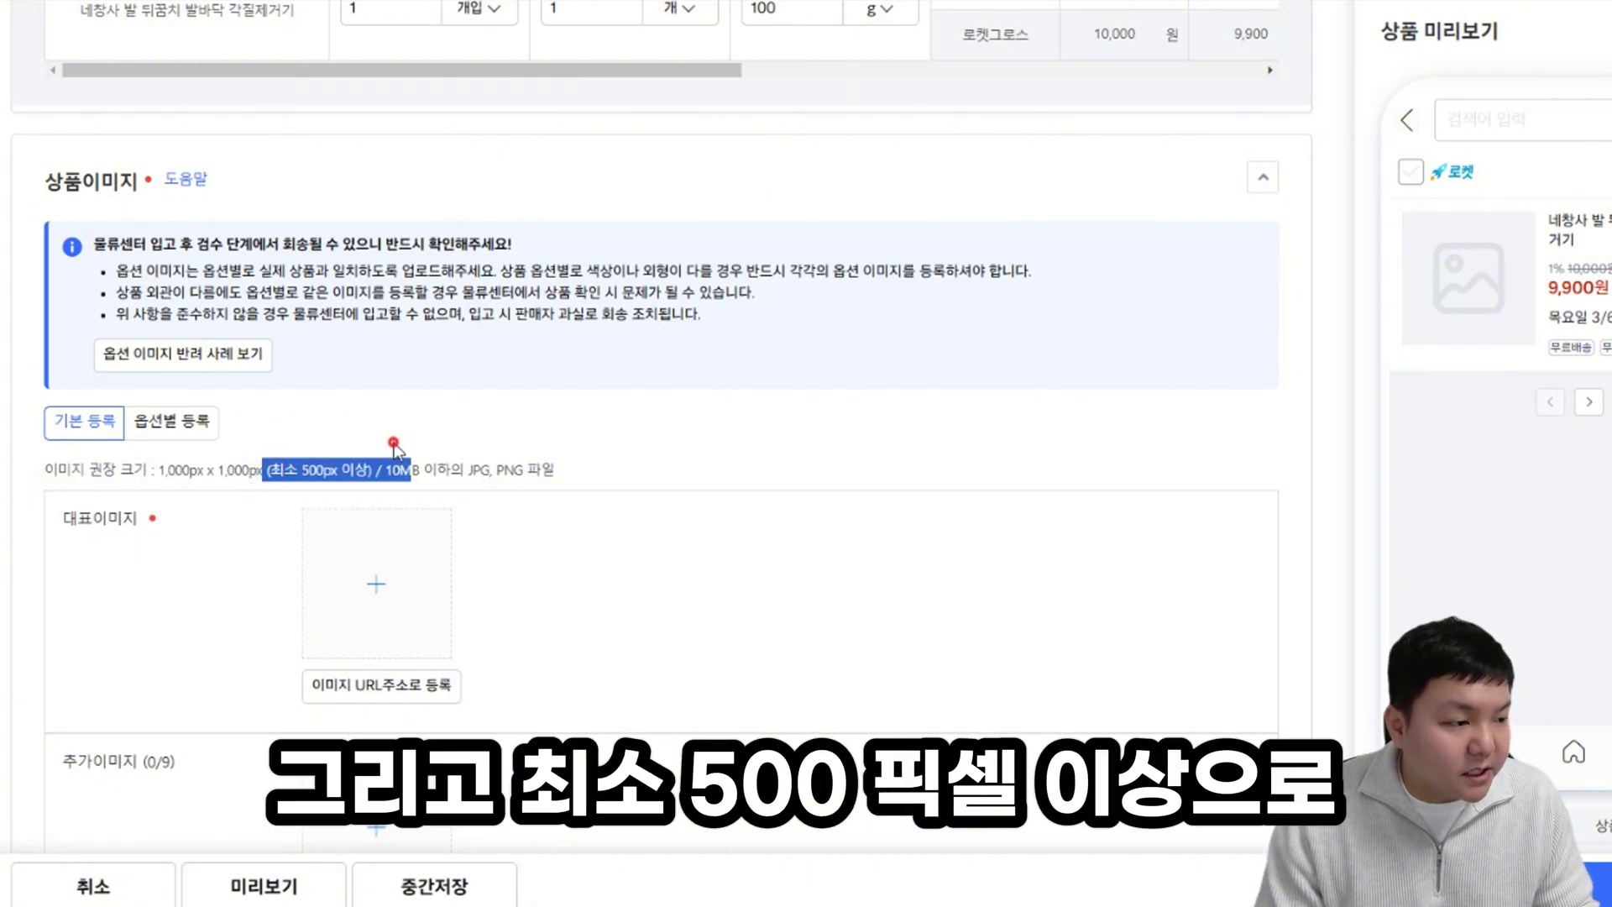
pyautogui.moveTo(262, 470); pyautogui.dragTo(576, 467)
pyautogui.click(464, 463)
pyautogui.click(576, 468)
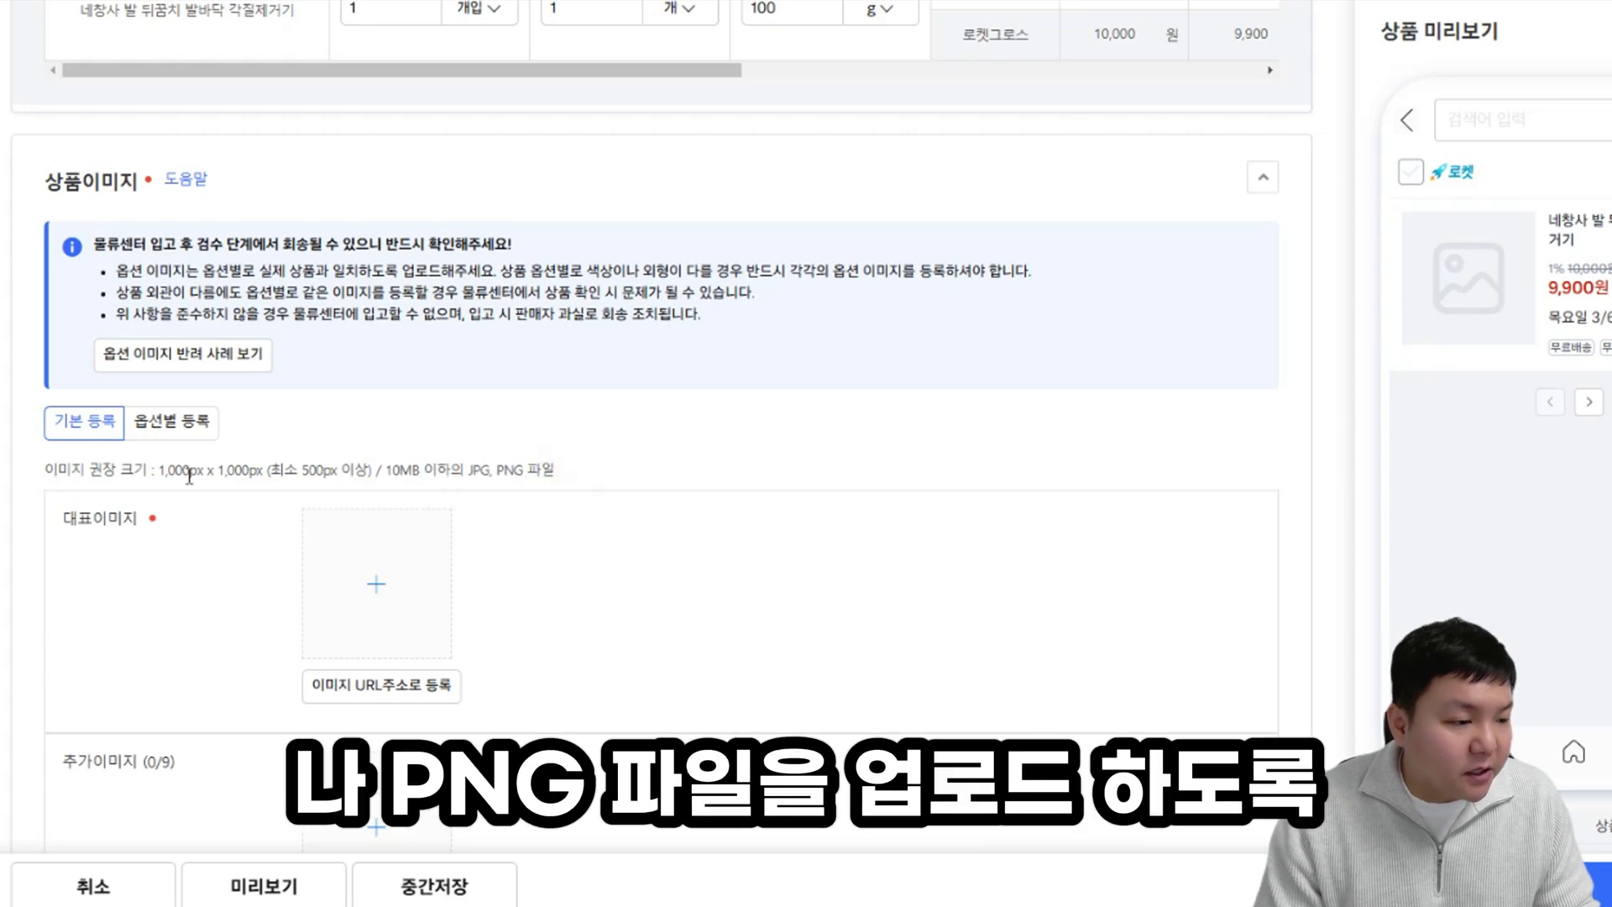
pyautogui.moveTo(164, 476); pyautogui.dragTo(540, 467)
pyautogui.click(540, 468)
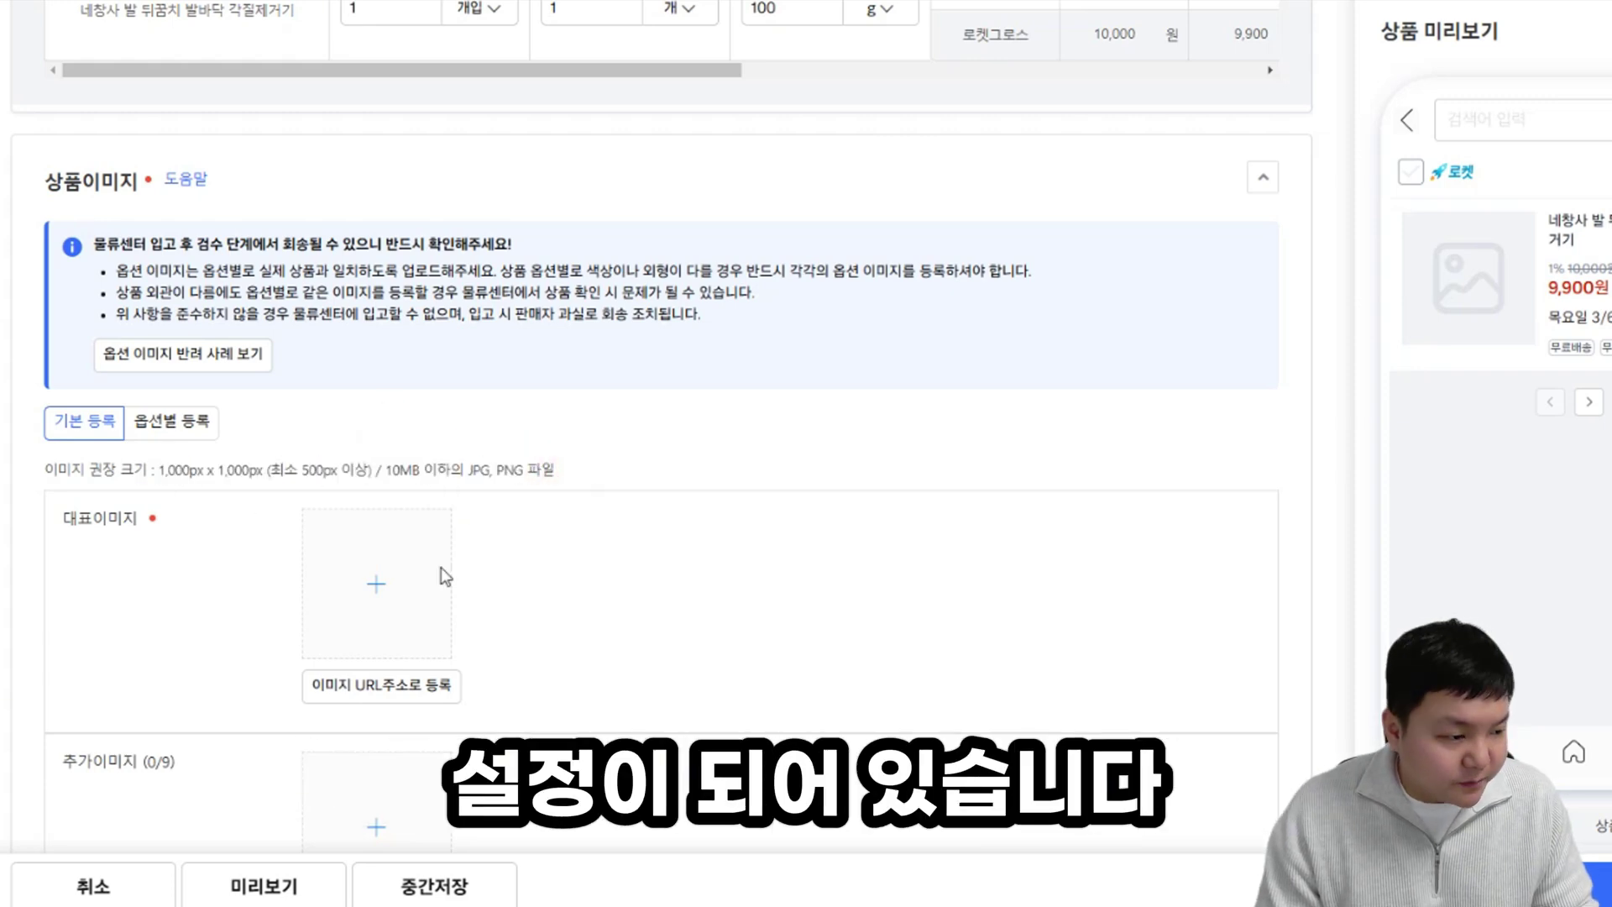
pyautogui.moveTo(92, 472); pyautogui.dragTo(569, 471)
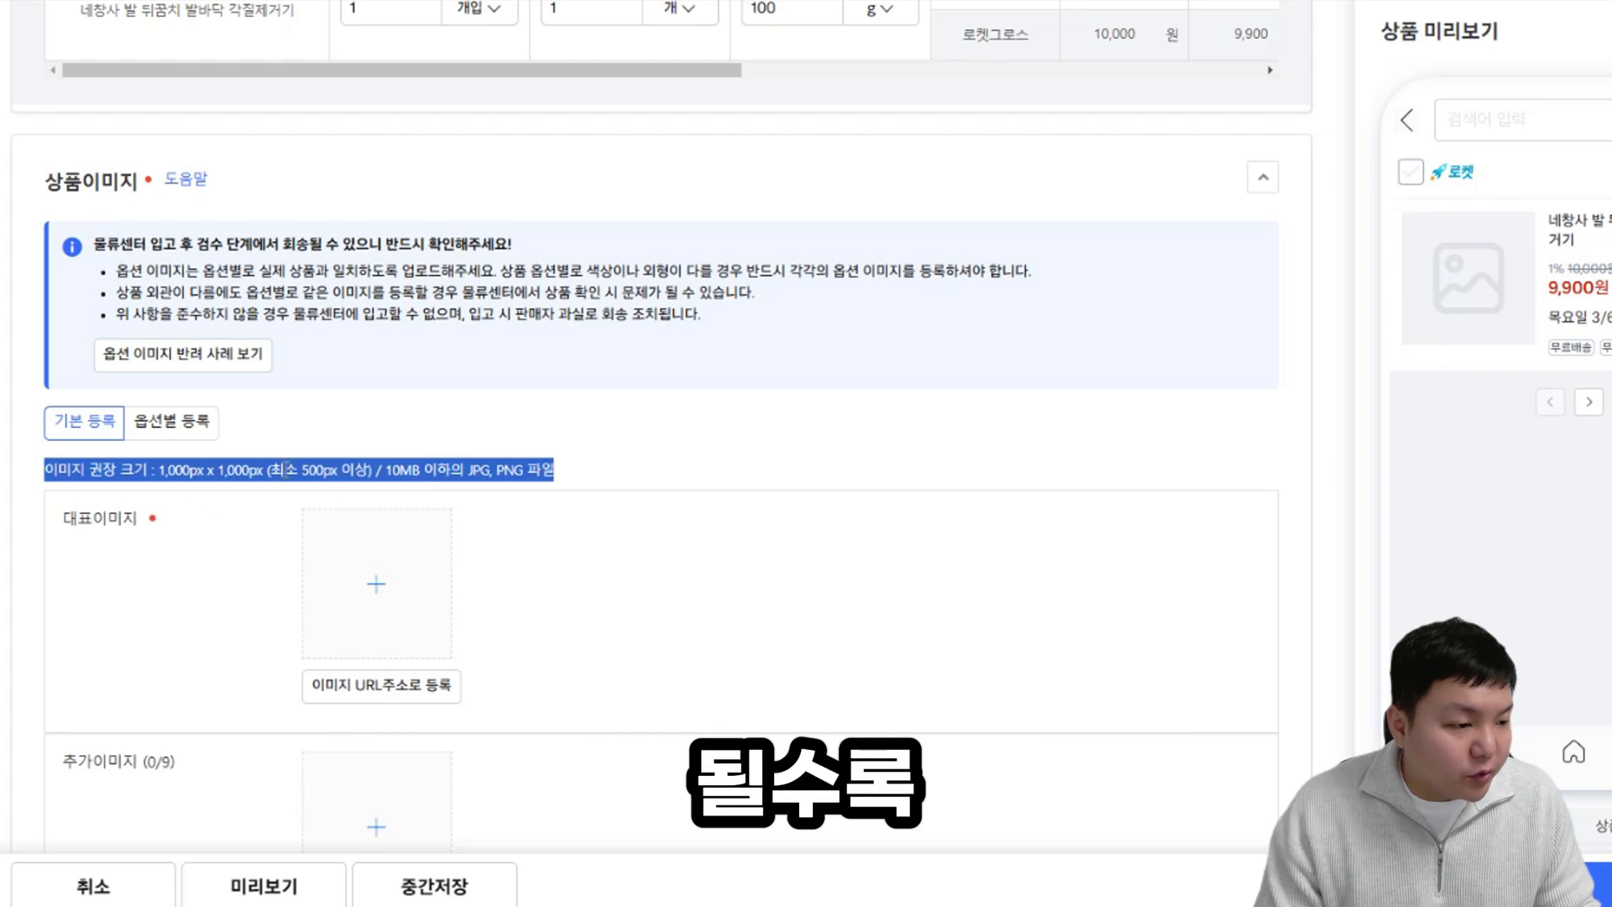
pyautogui.click(78, 474)
pyautogui.moveTo(48, 472); pyautogui.dragTo(568, 471)
pyautogui.click(281, 460)
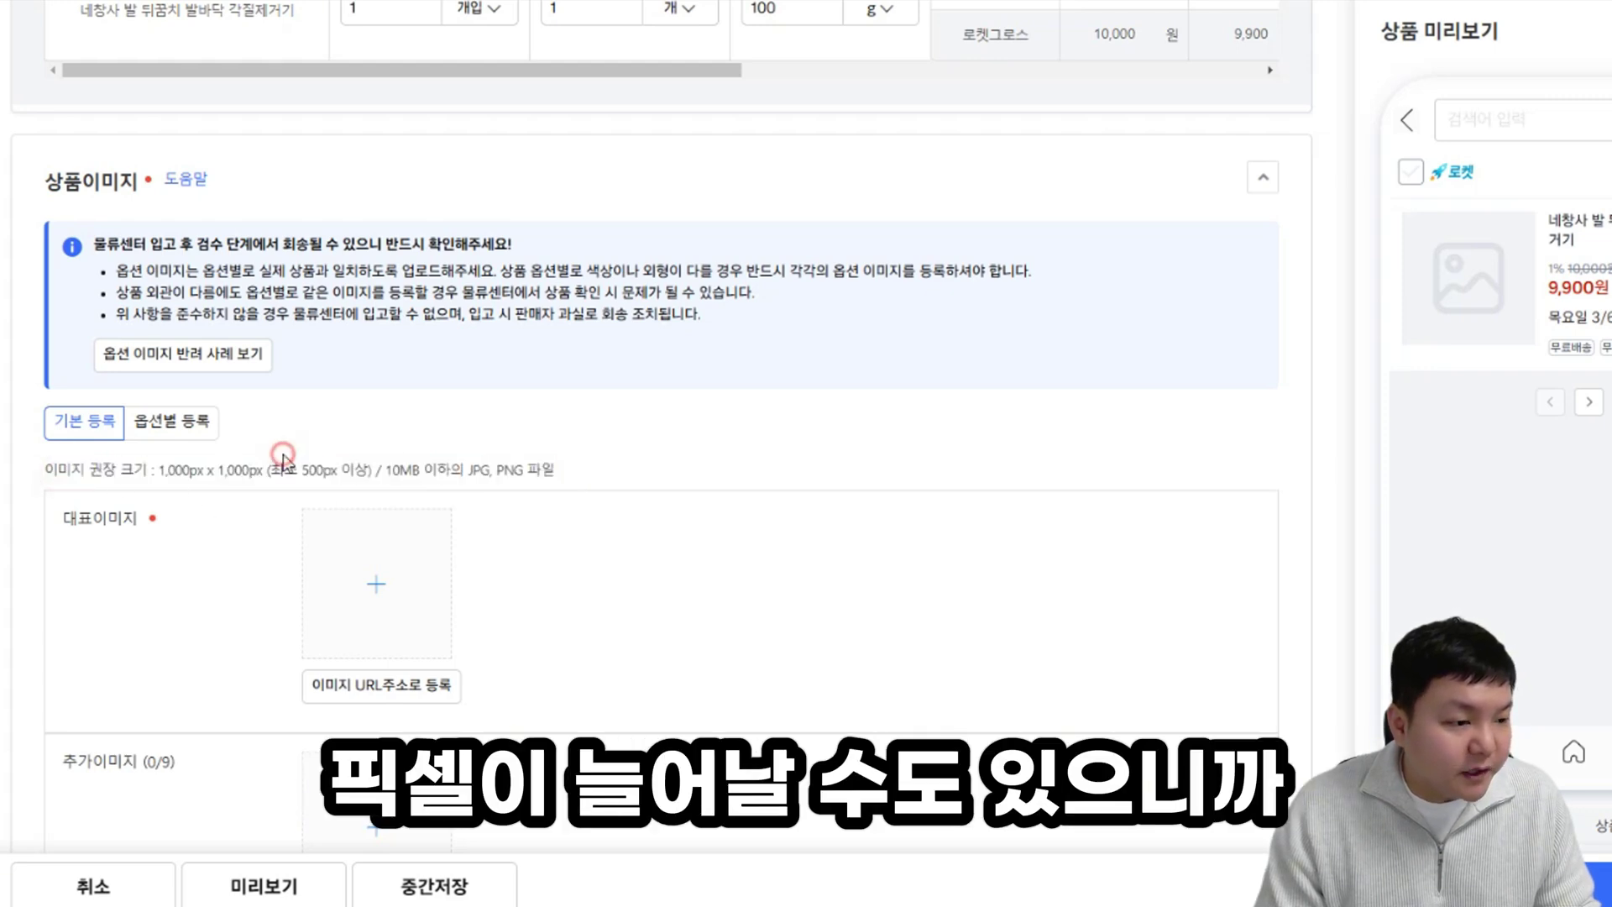
pyautogui.moveTo(53, 472); pyautogui.dragTo(411, 468)
pyautogui.click(260, 467)
pyautogui.moveTo(136, 470); pyautogui.dragTo(367, 470)
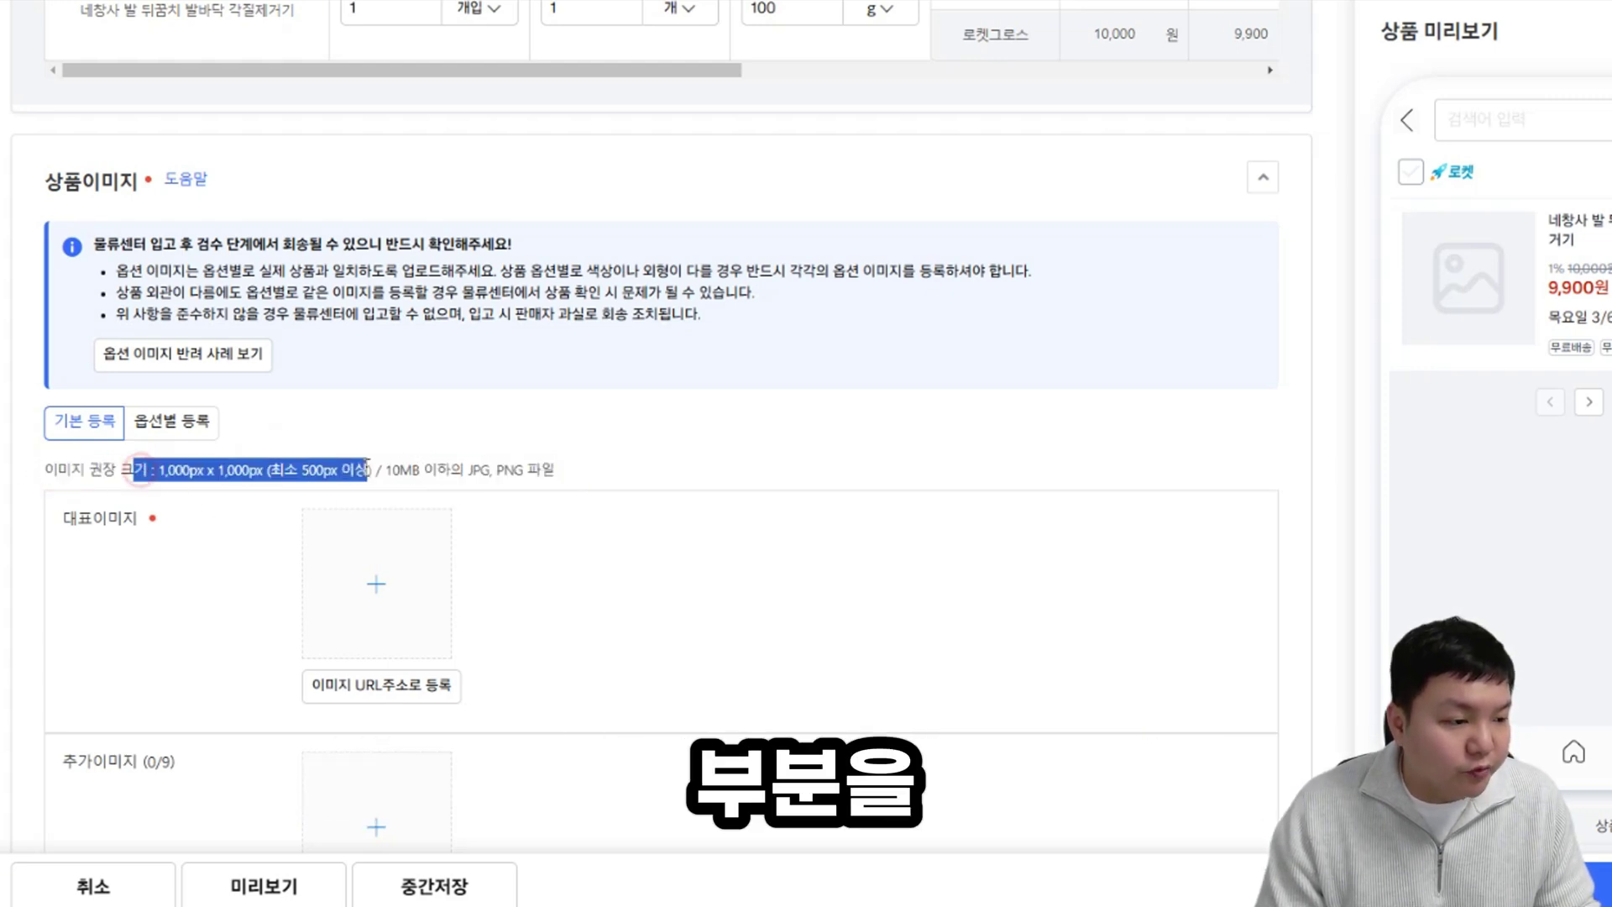
# Step: Upload the green 네창사 logo picture as the product's main image (대표이미지)
pyautogui.scroll(-1, 349, 444)
pyautogui.click(334, 316)
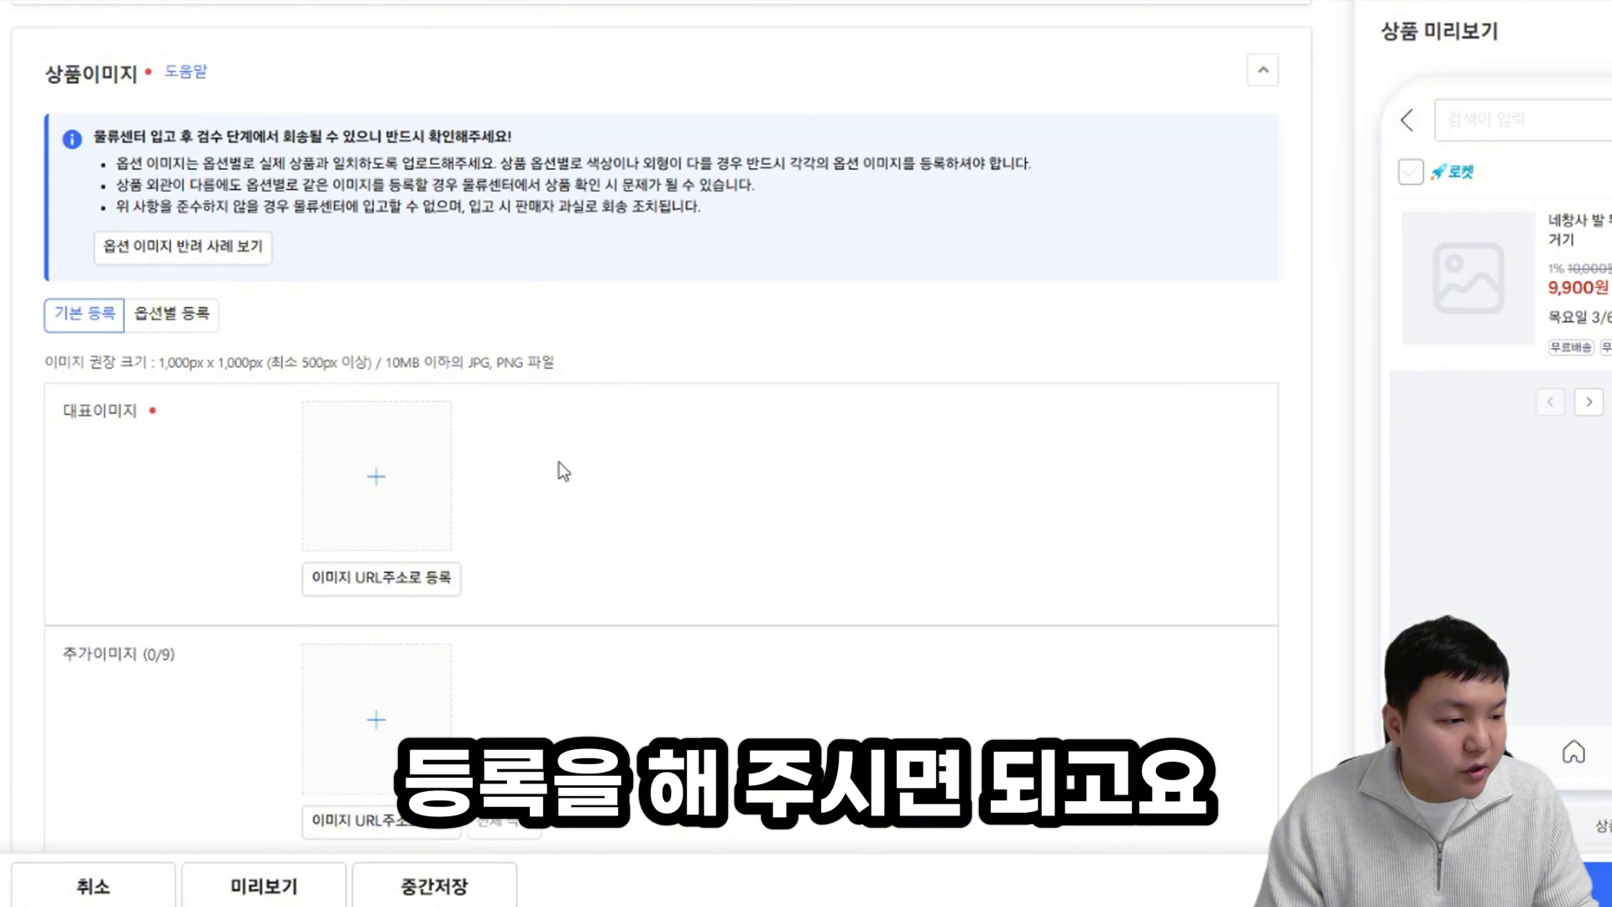
pyautogui.click(368, 486)
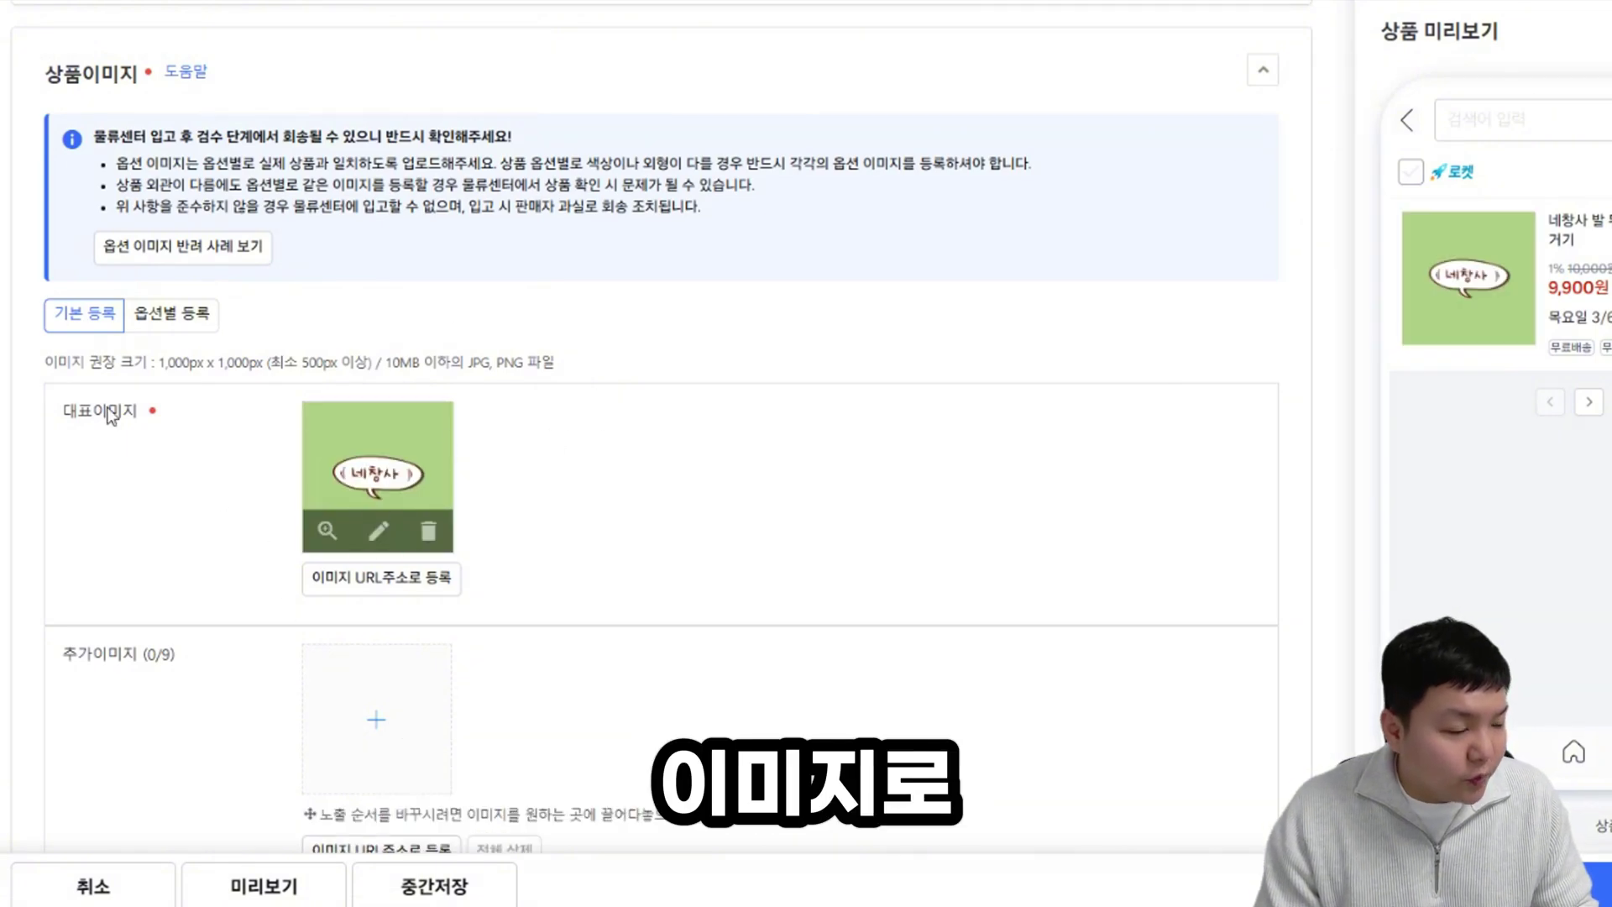
pyautogui.scroll(-3, 401, 339)
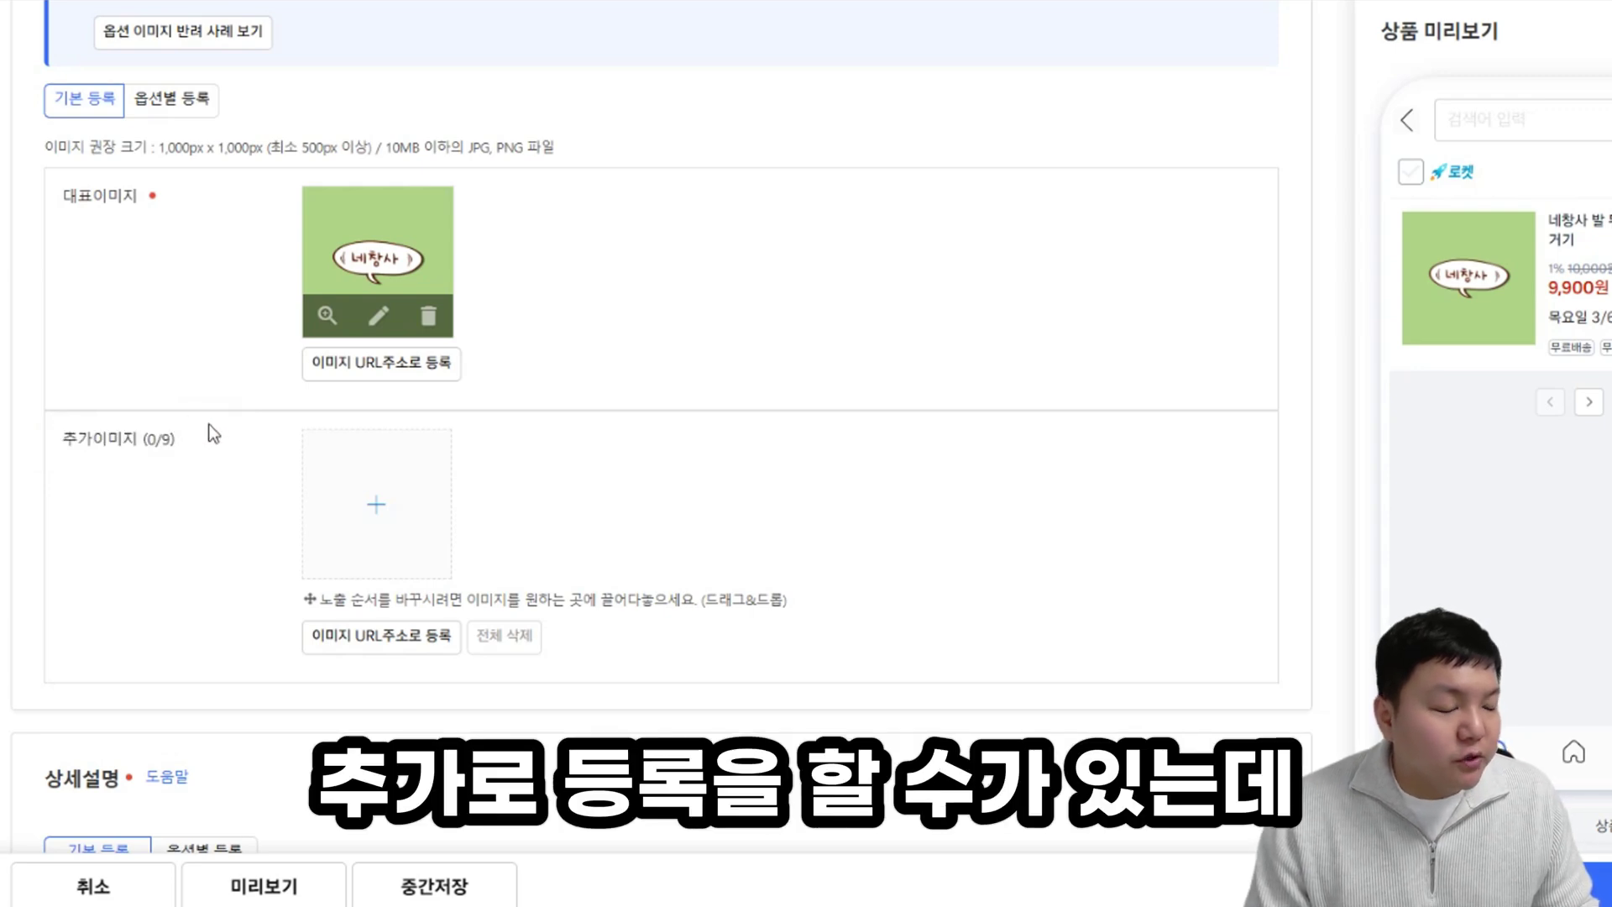
pyautogui.moveTo(67, 438); pyautogui.dragTo(230, 428)
pyautogui.click(228, 425)
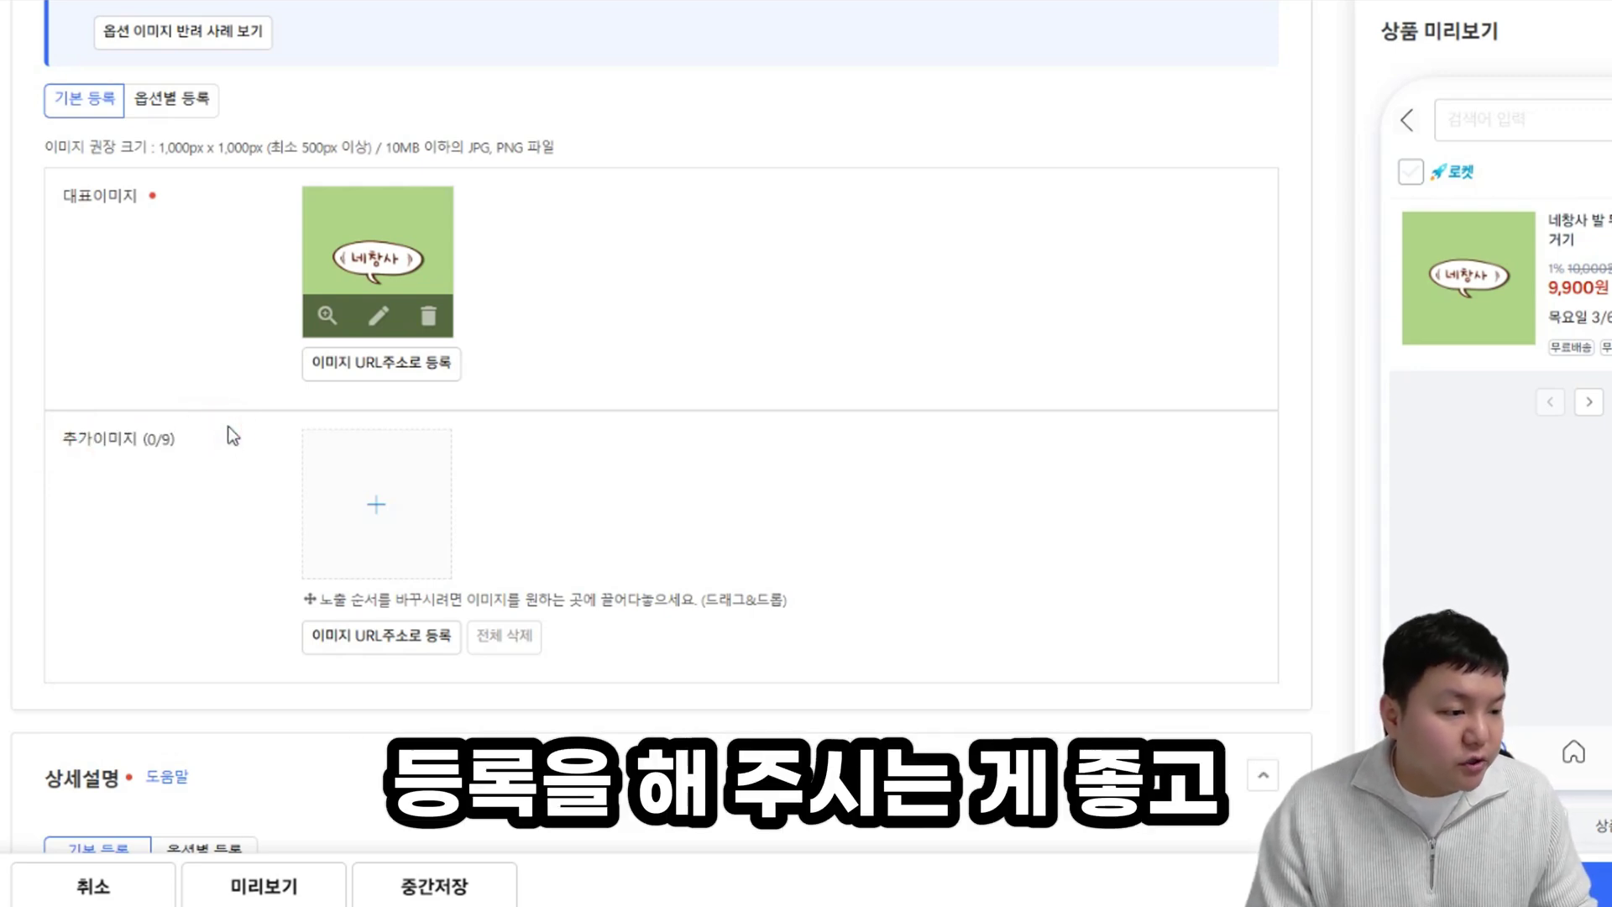
pyautogui.moveTo(75, 438); pyautogui.dragTo(218, 437)
pyautogui.click(218, 436)
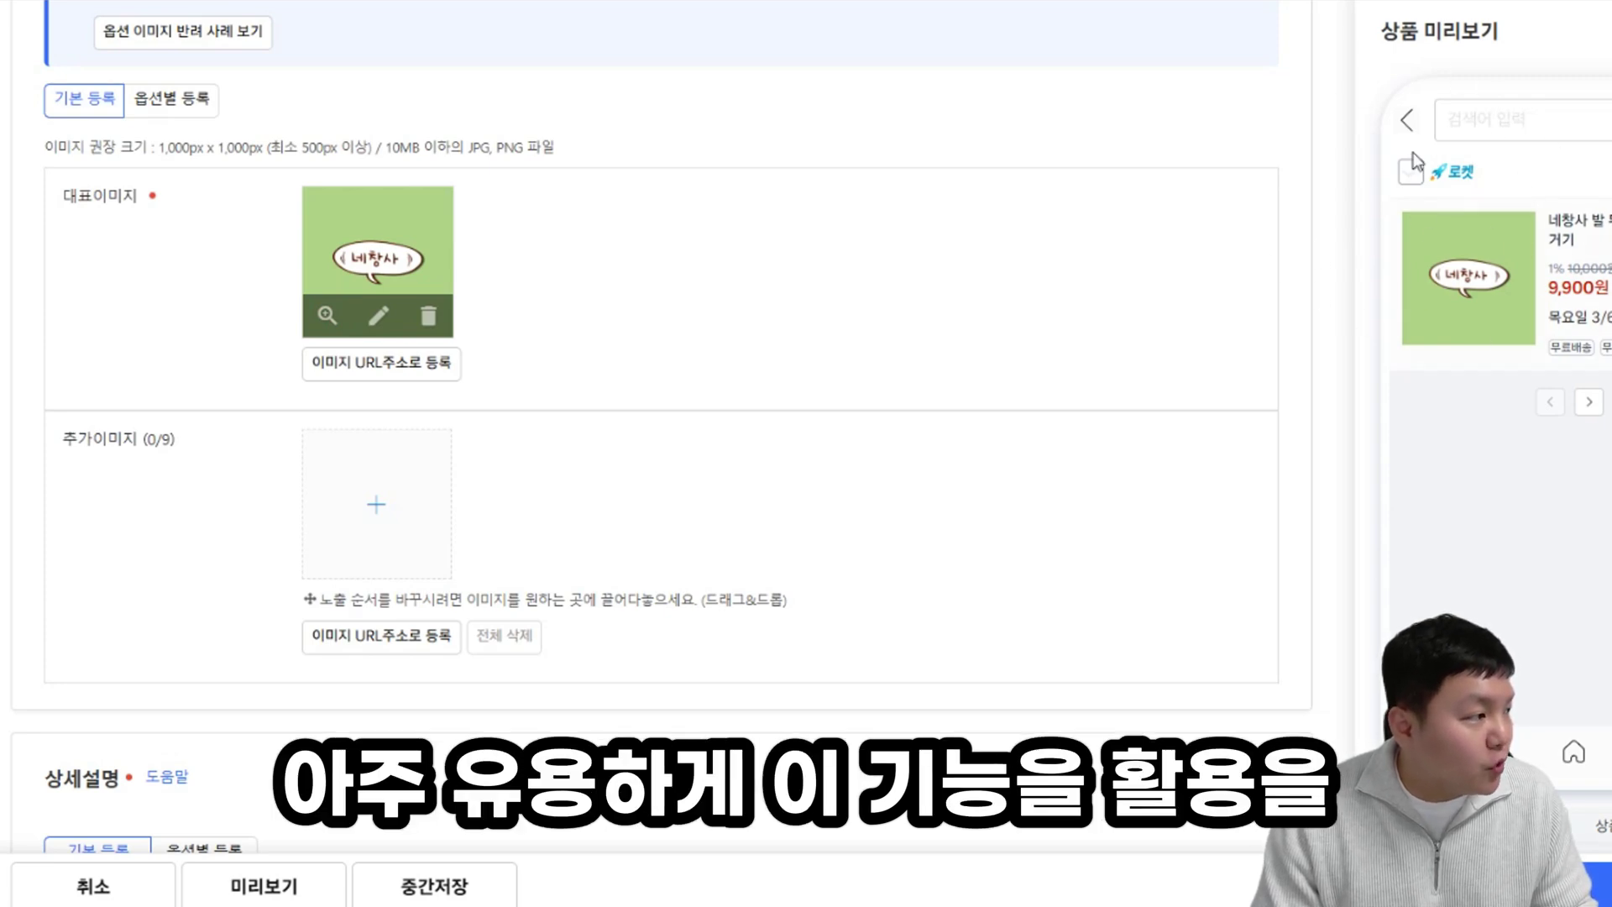
# Step: Register the green 네창사 logo picture as the detail description (상세설명) through 이미지 업로드 and save it
pyautogui.scroll(-6, 193, 260)
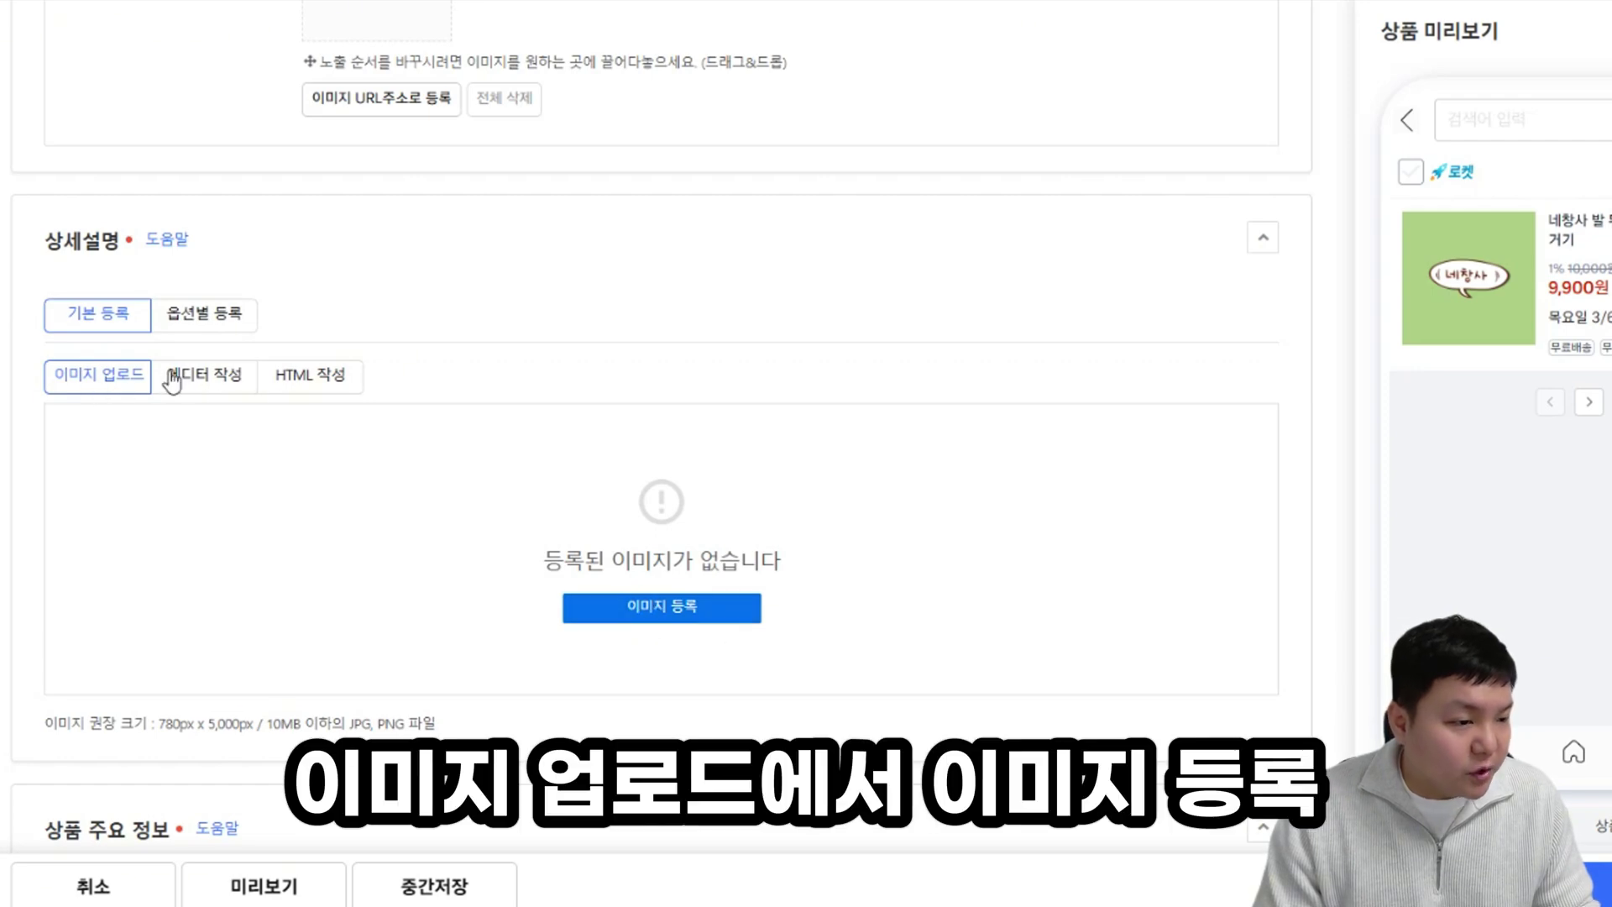
pyautogui.click(649, 606)
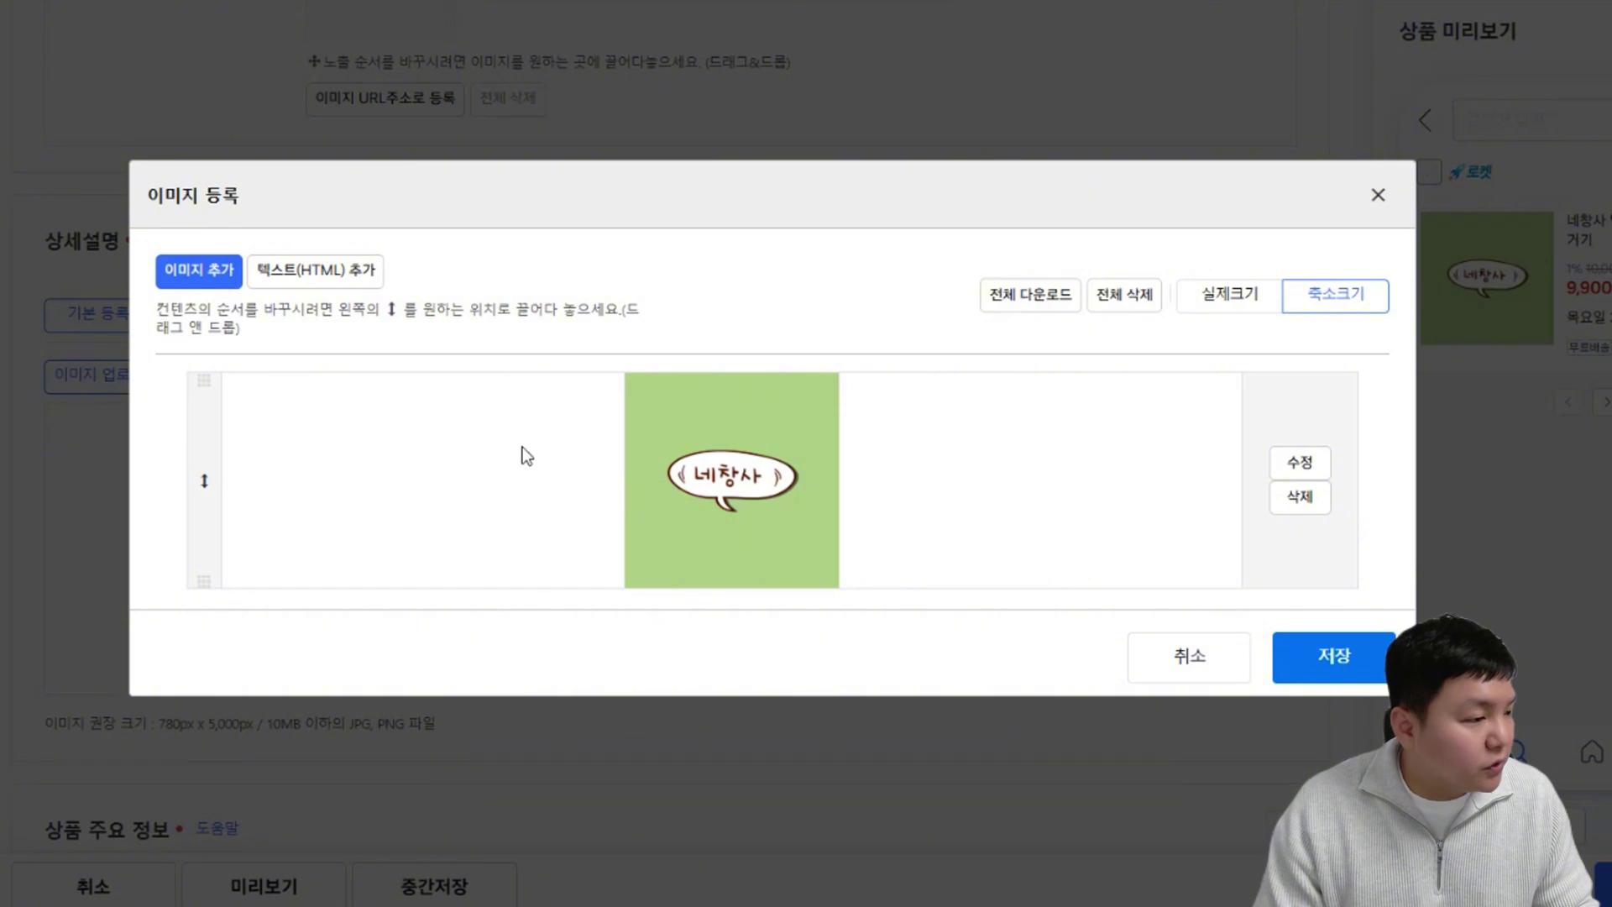
pyautogui.click(1333, 656)
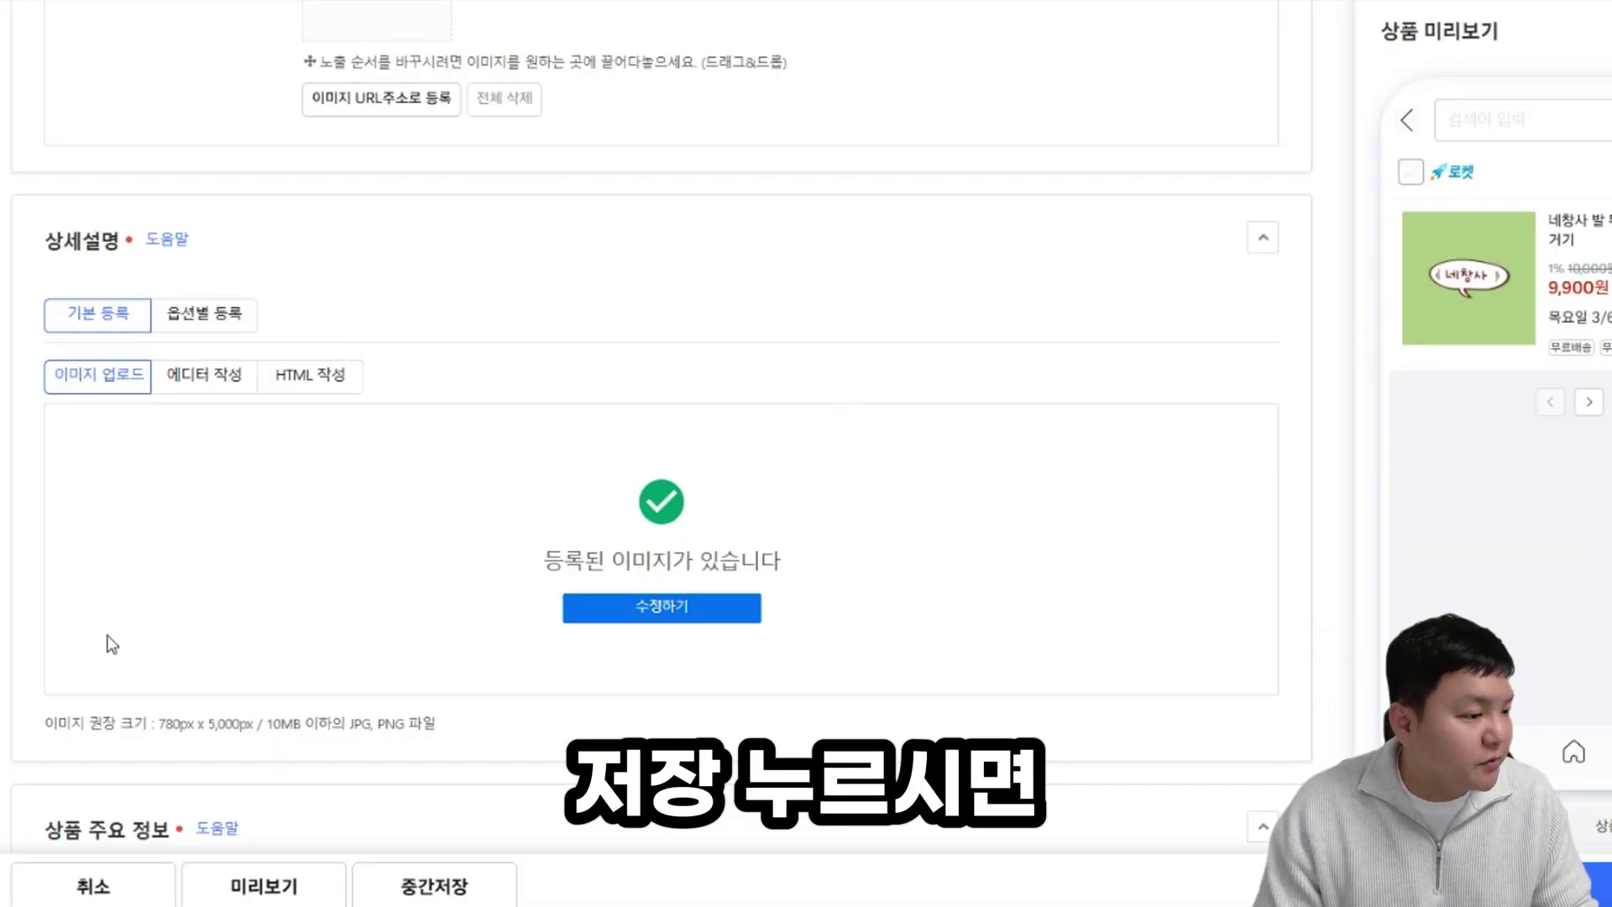
# Step: Enter 네창사 as the brand (브랜드) in the main product information, using the direct-input suggestion
pyautogui.scroll(-5, 521, 411)
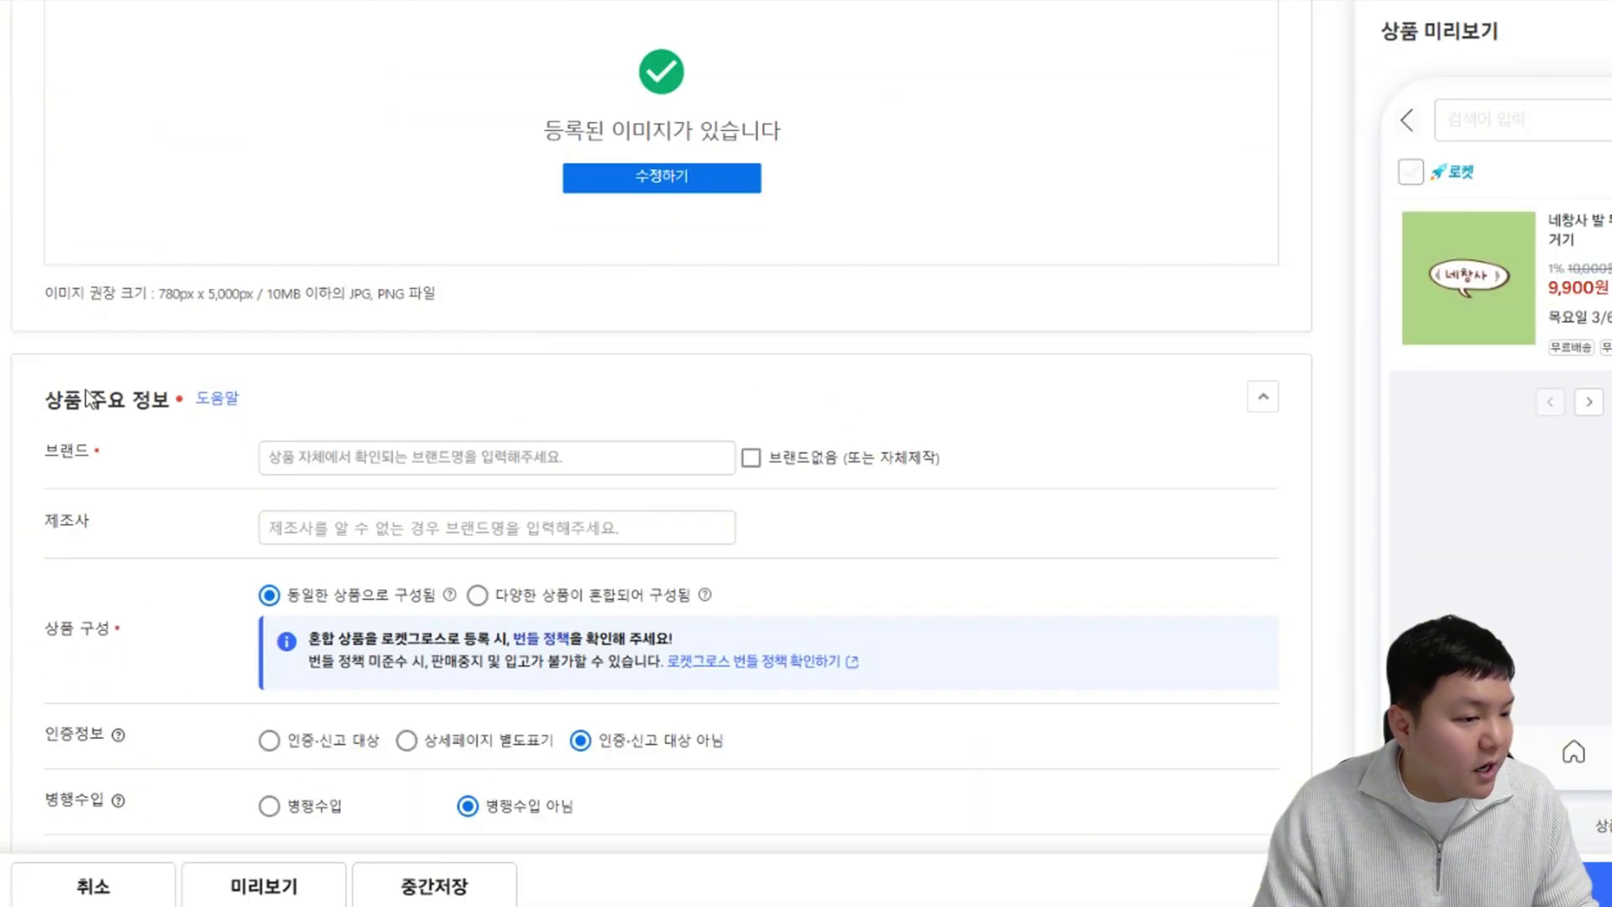
pyautogui.tripleClick(88, 397)
pyautogui.click(316, 399)
pyautogui.click(316, 399)
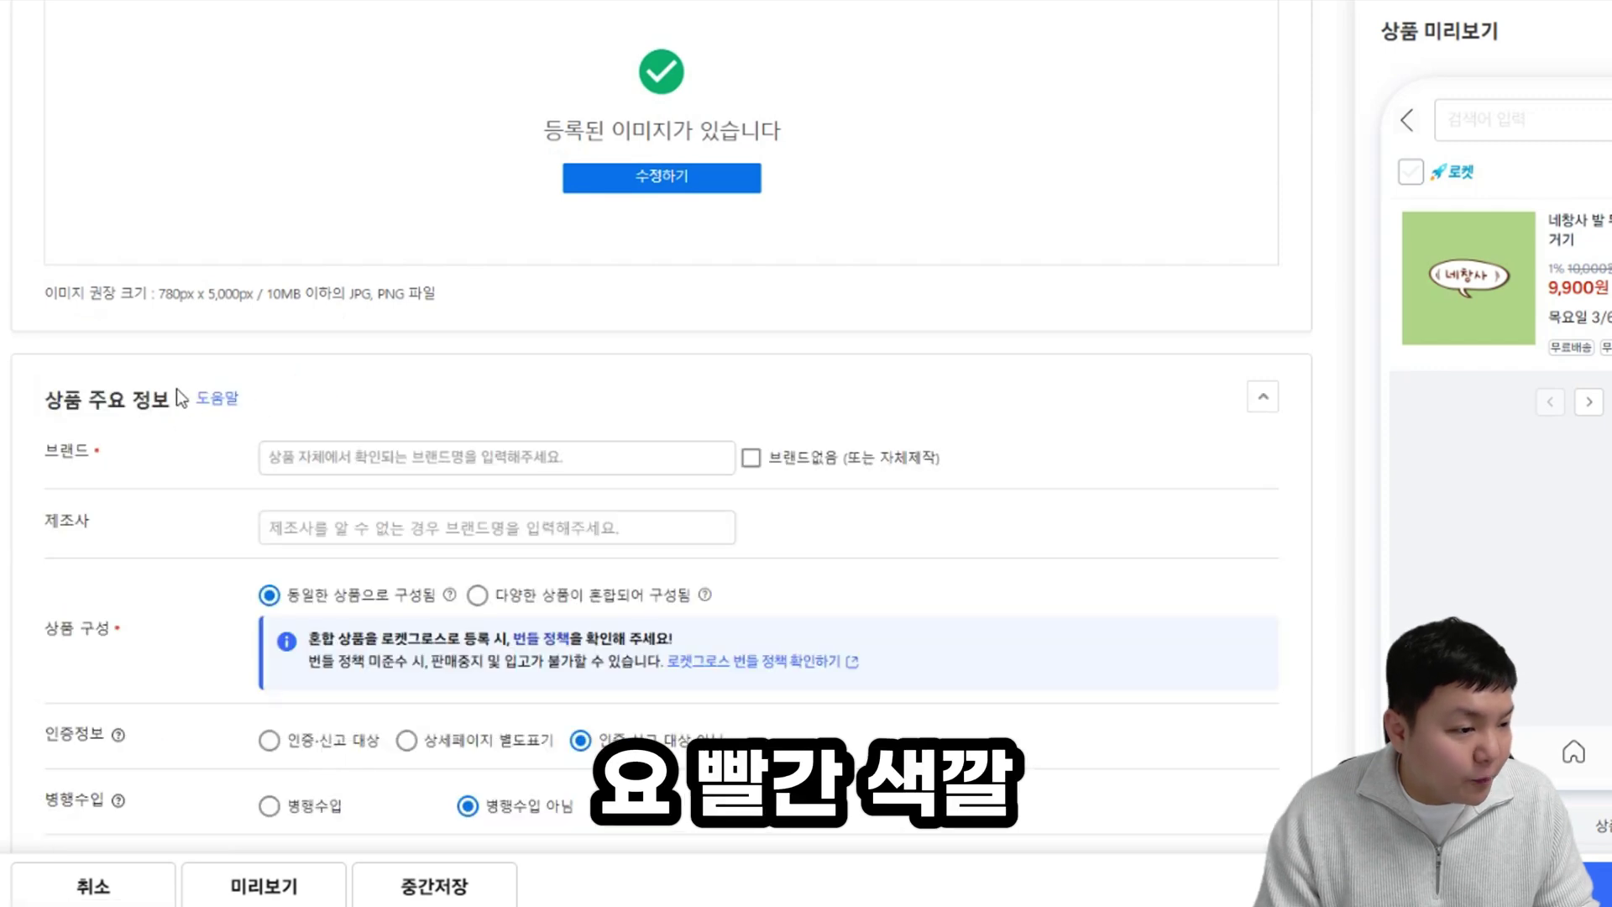
pyautogui.click(180, 397)
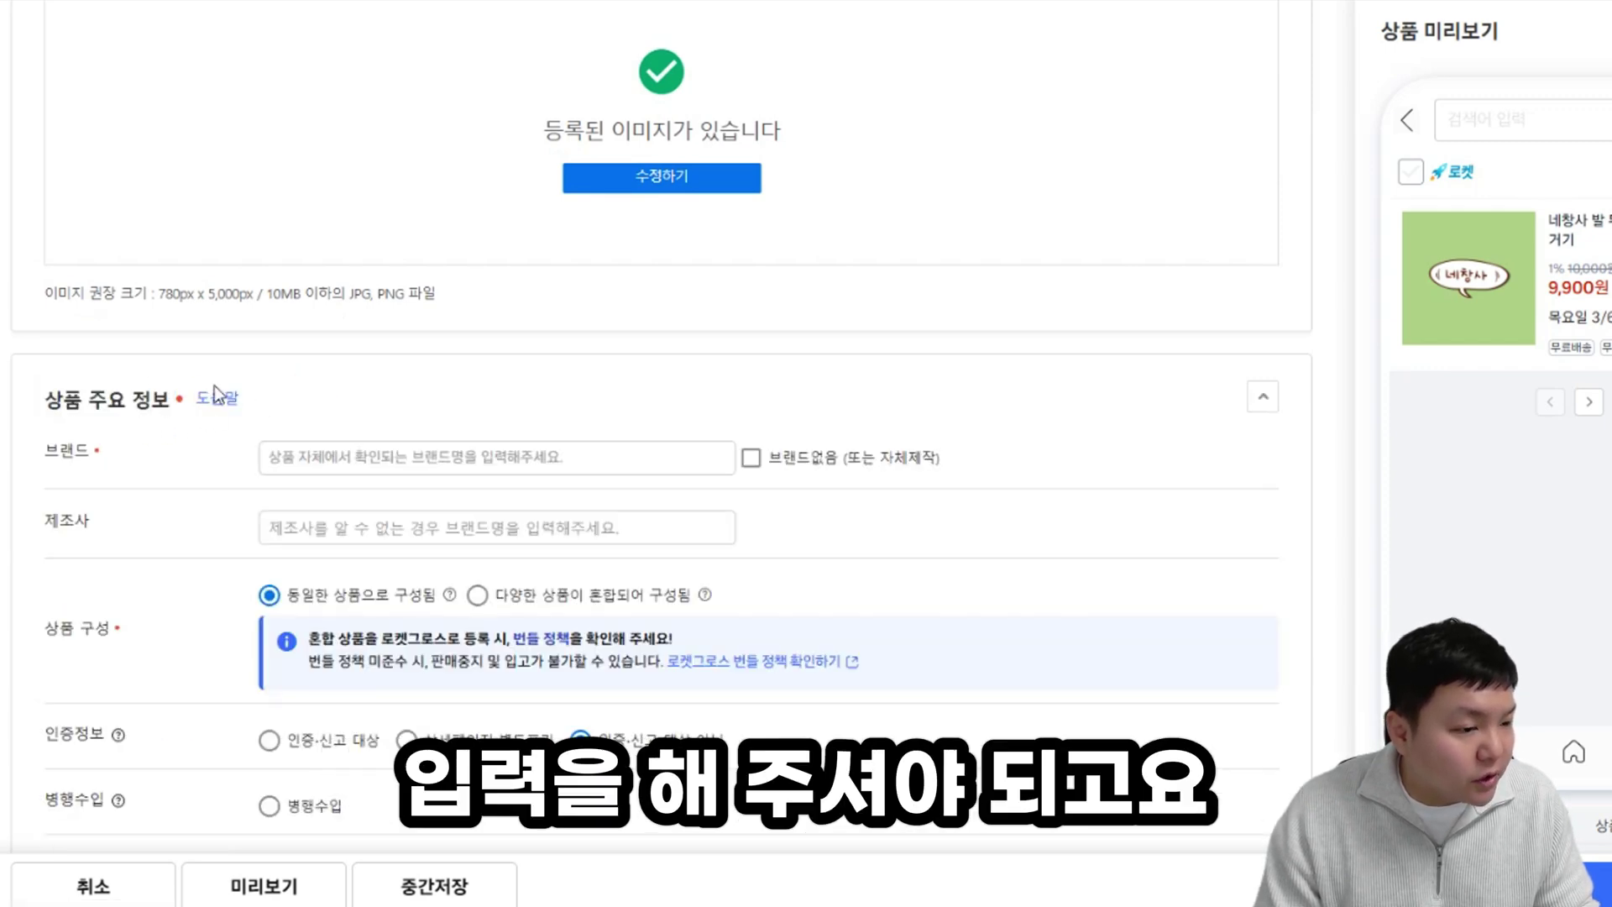
pyautogui.click(405, 461)
pyautogui.click(58, 349)
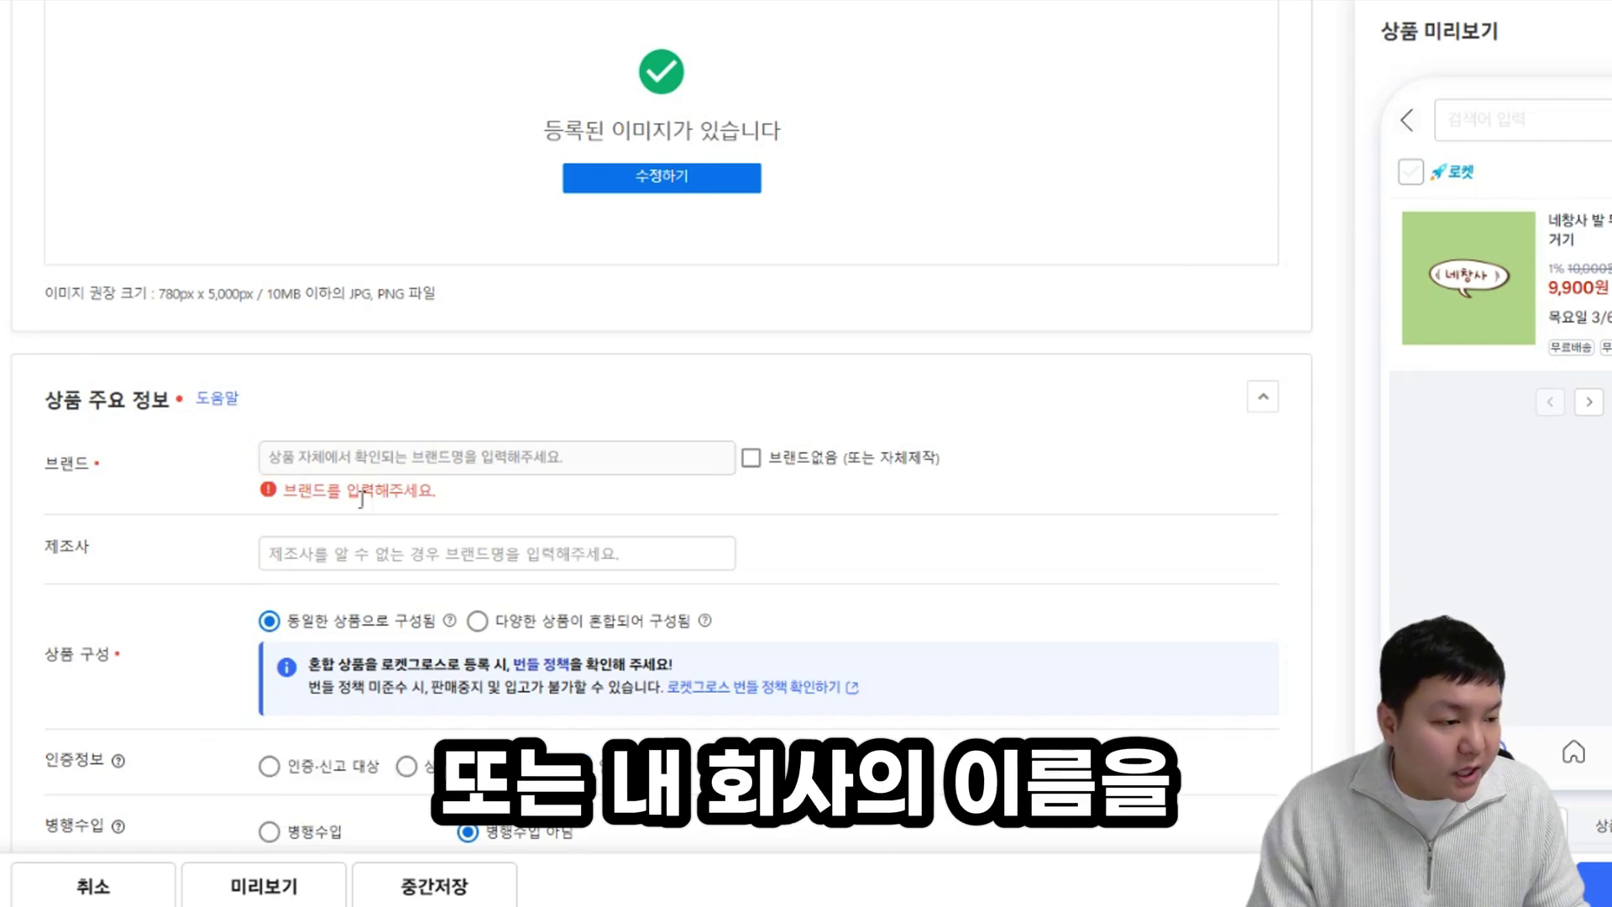
pyautogui.click(451, 455)
pyautogui.write('ㄴㅔ창사')
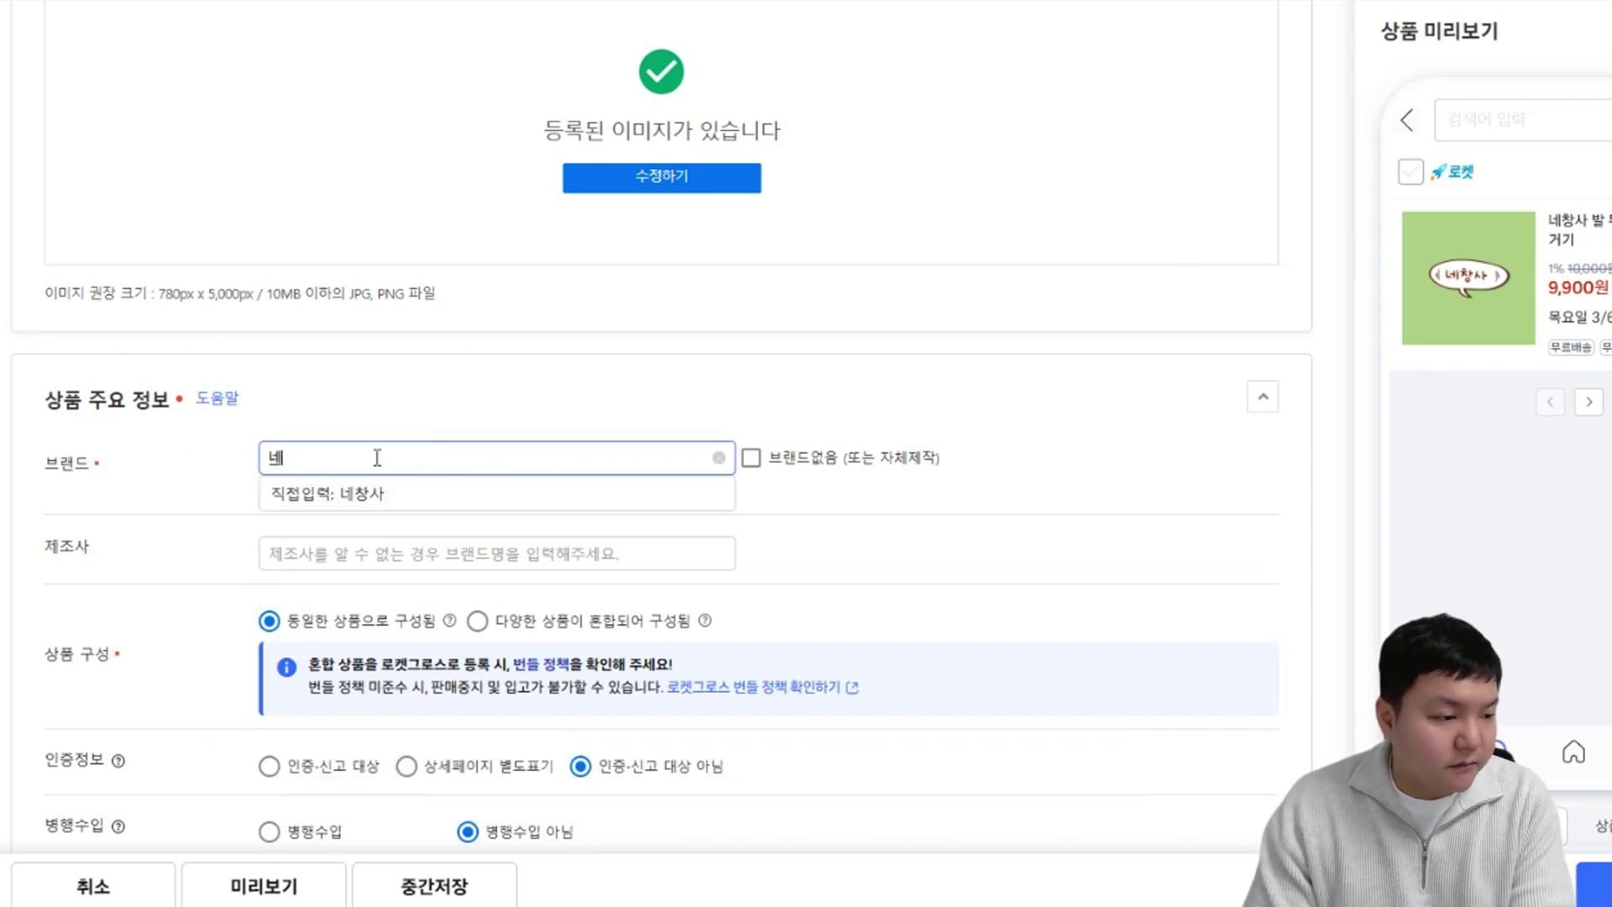
pyautogui.click(348, 499)
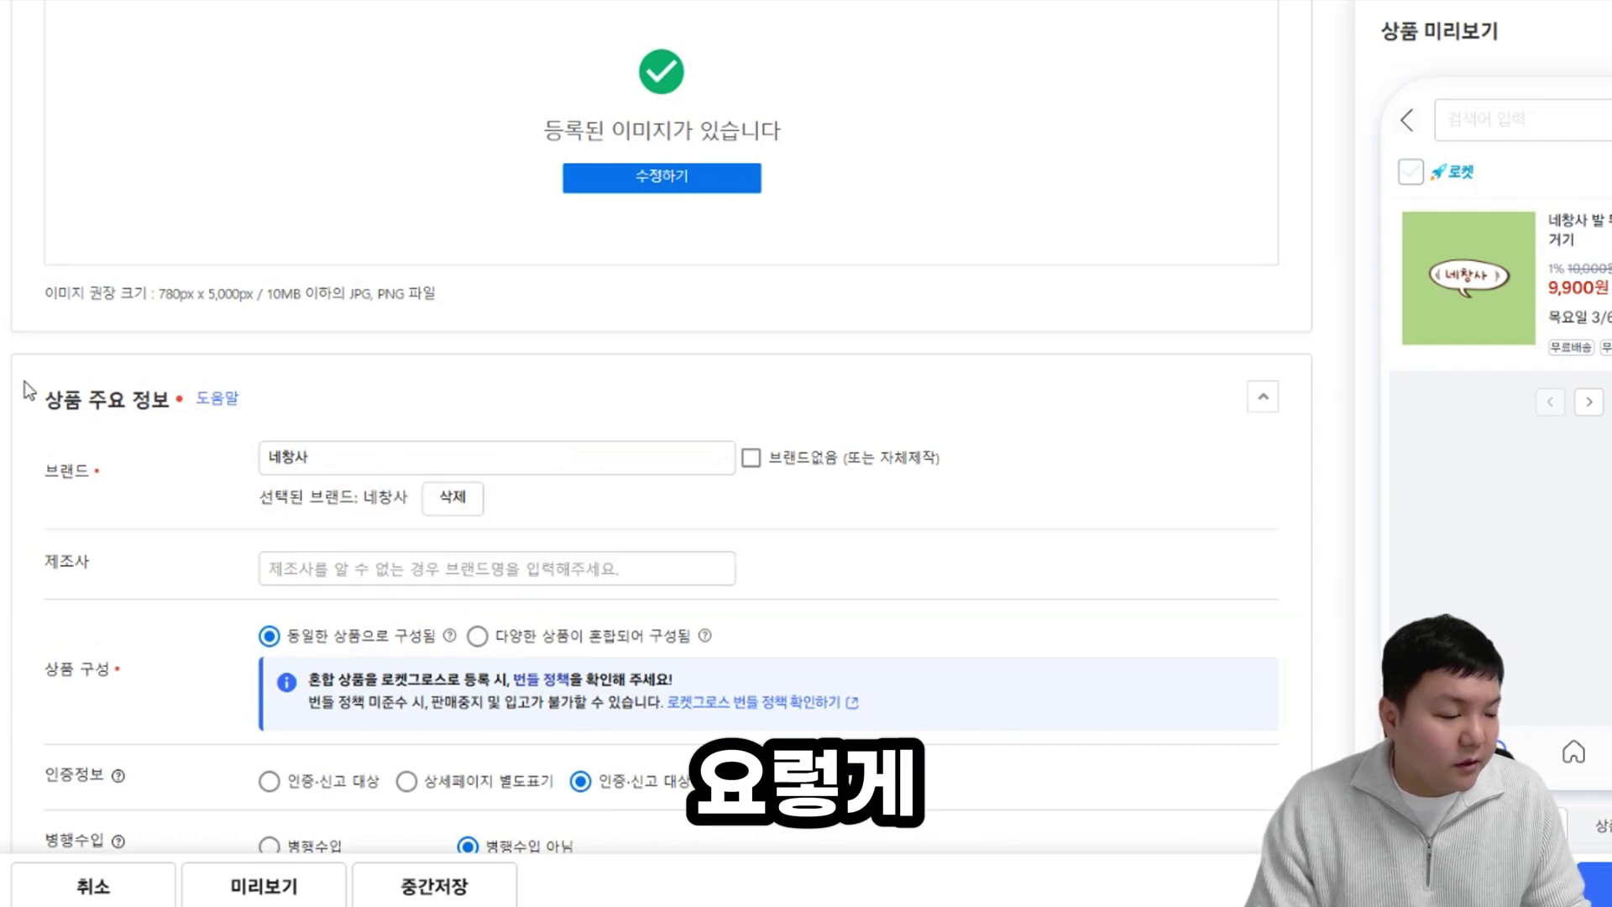
# Step: Enter 네창사 as the manufacturer (제조사)
pyautogui.click(380, 568)
pyautogui.write('녜')
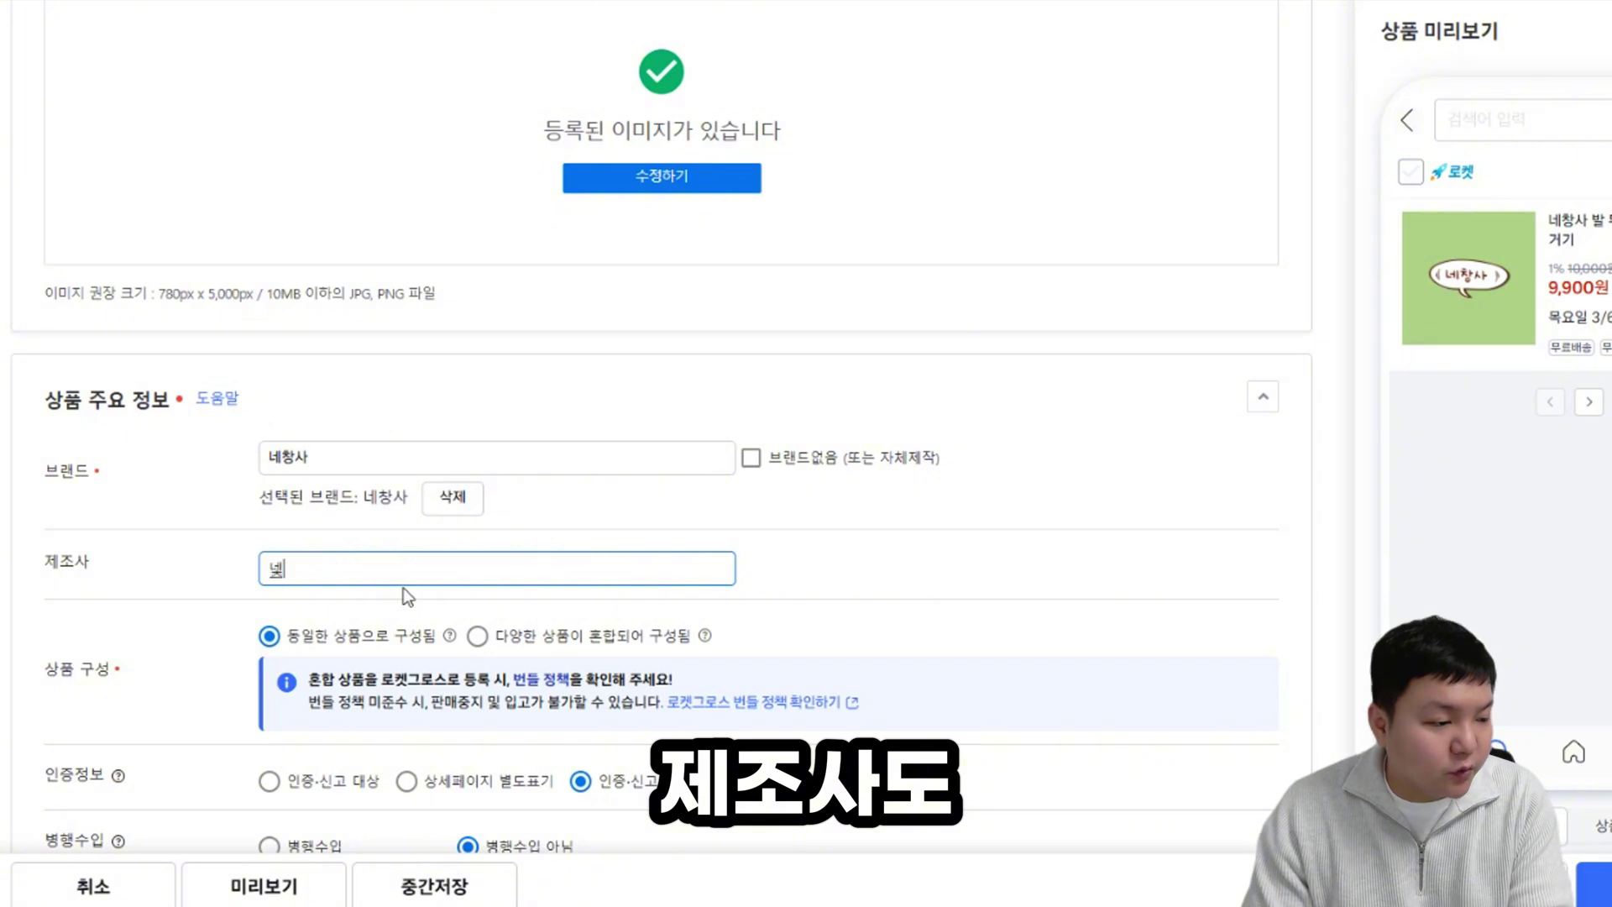
pyautogui.write('창사')
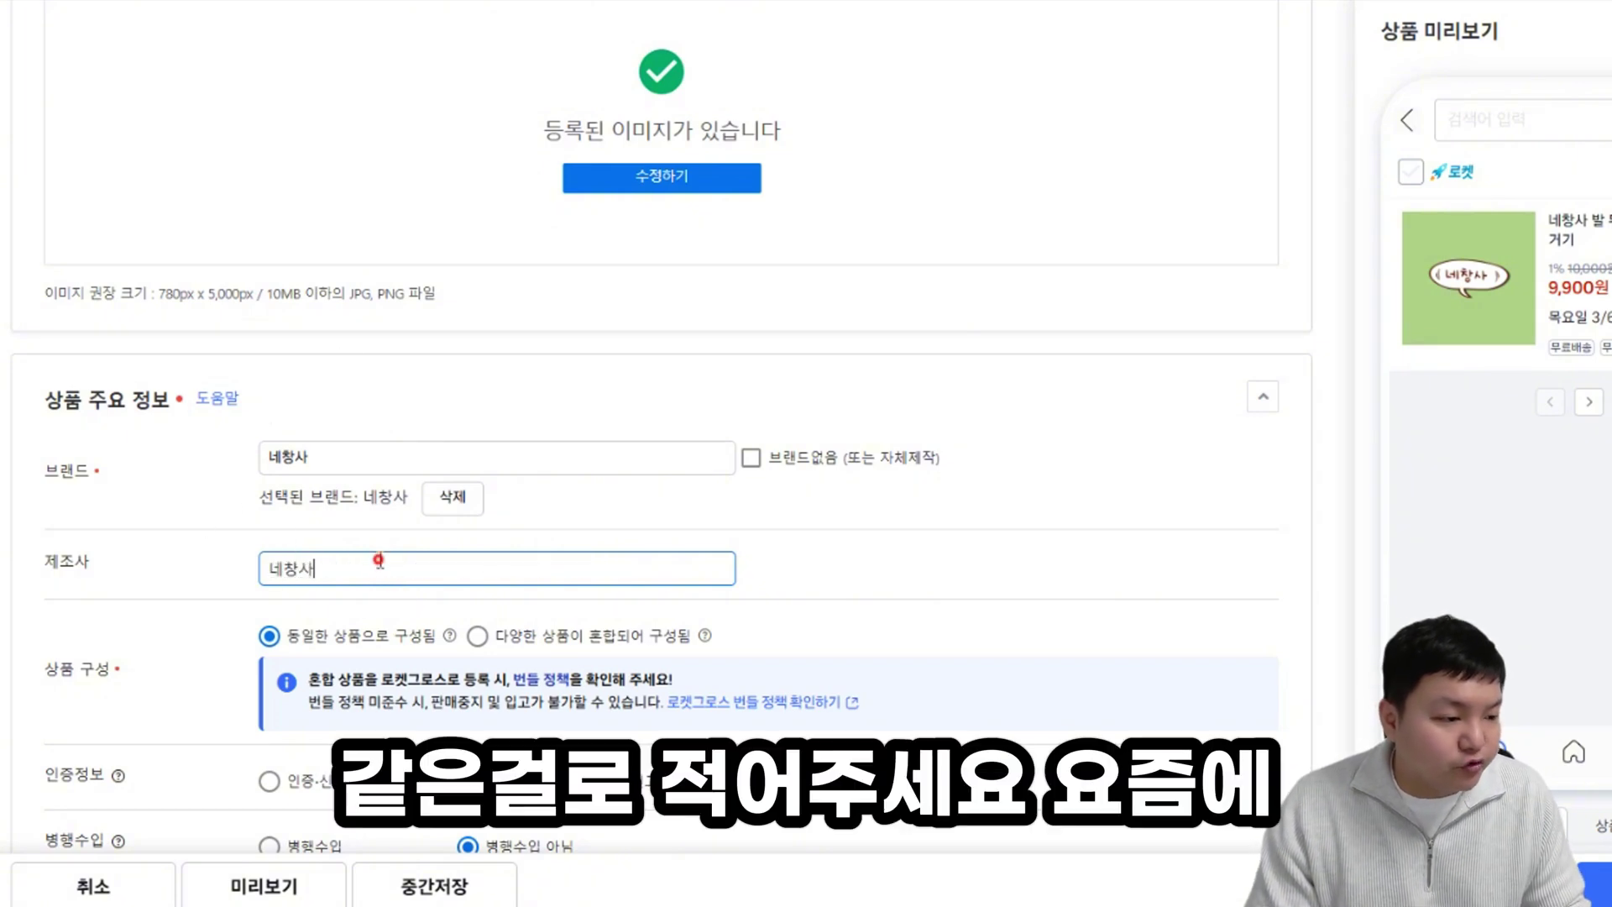
# Step: Try the suffixes (협력사) and 협력사 after the manufacturer name and delete them again
pyautogui.write('(협력사)')
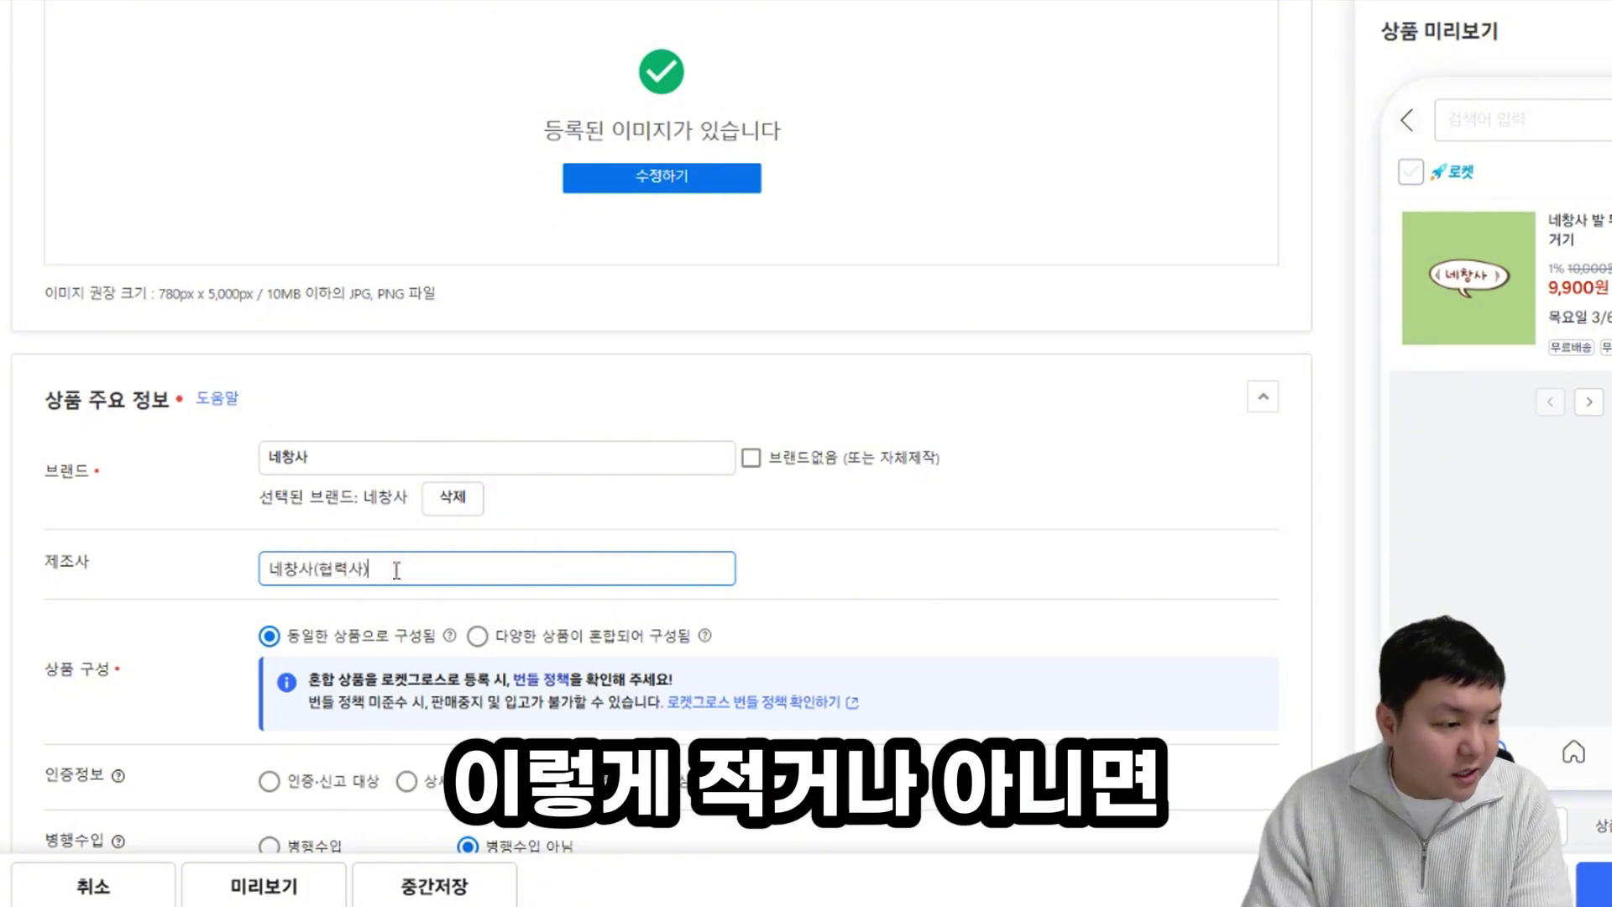
pyautogui.write('협력사')
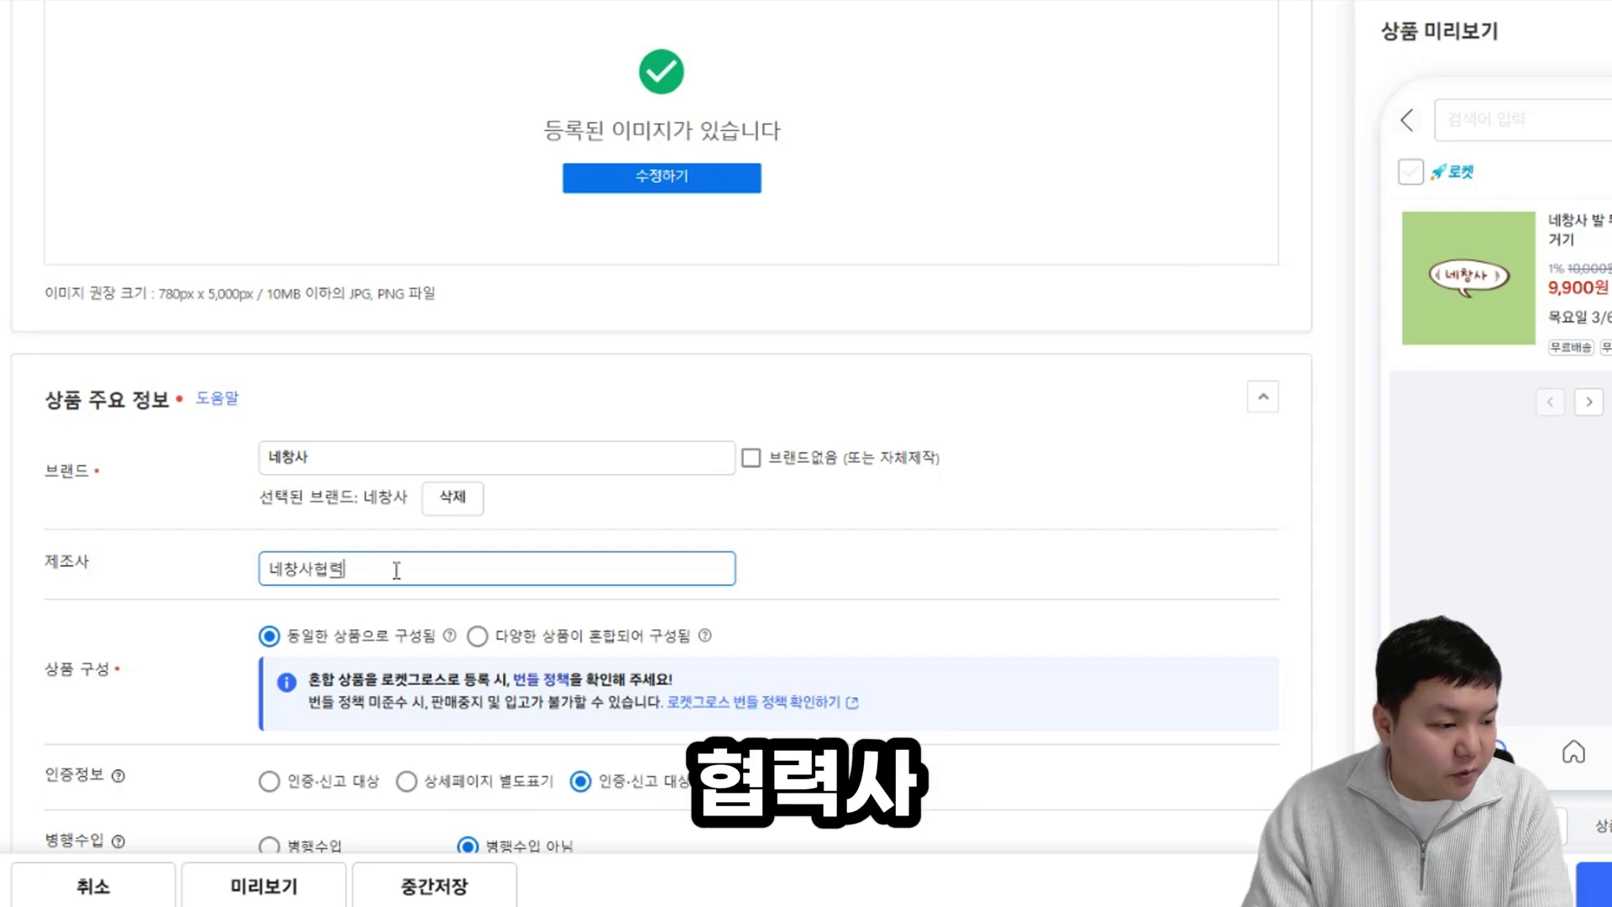
pyautogui.hotkey('shift', 'Left')
pyautogui.hotkey('shift', 'Left')
pyautogui.hotkey('shift', 'Left')
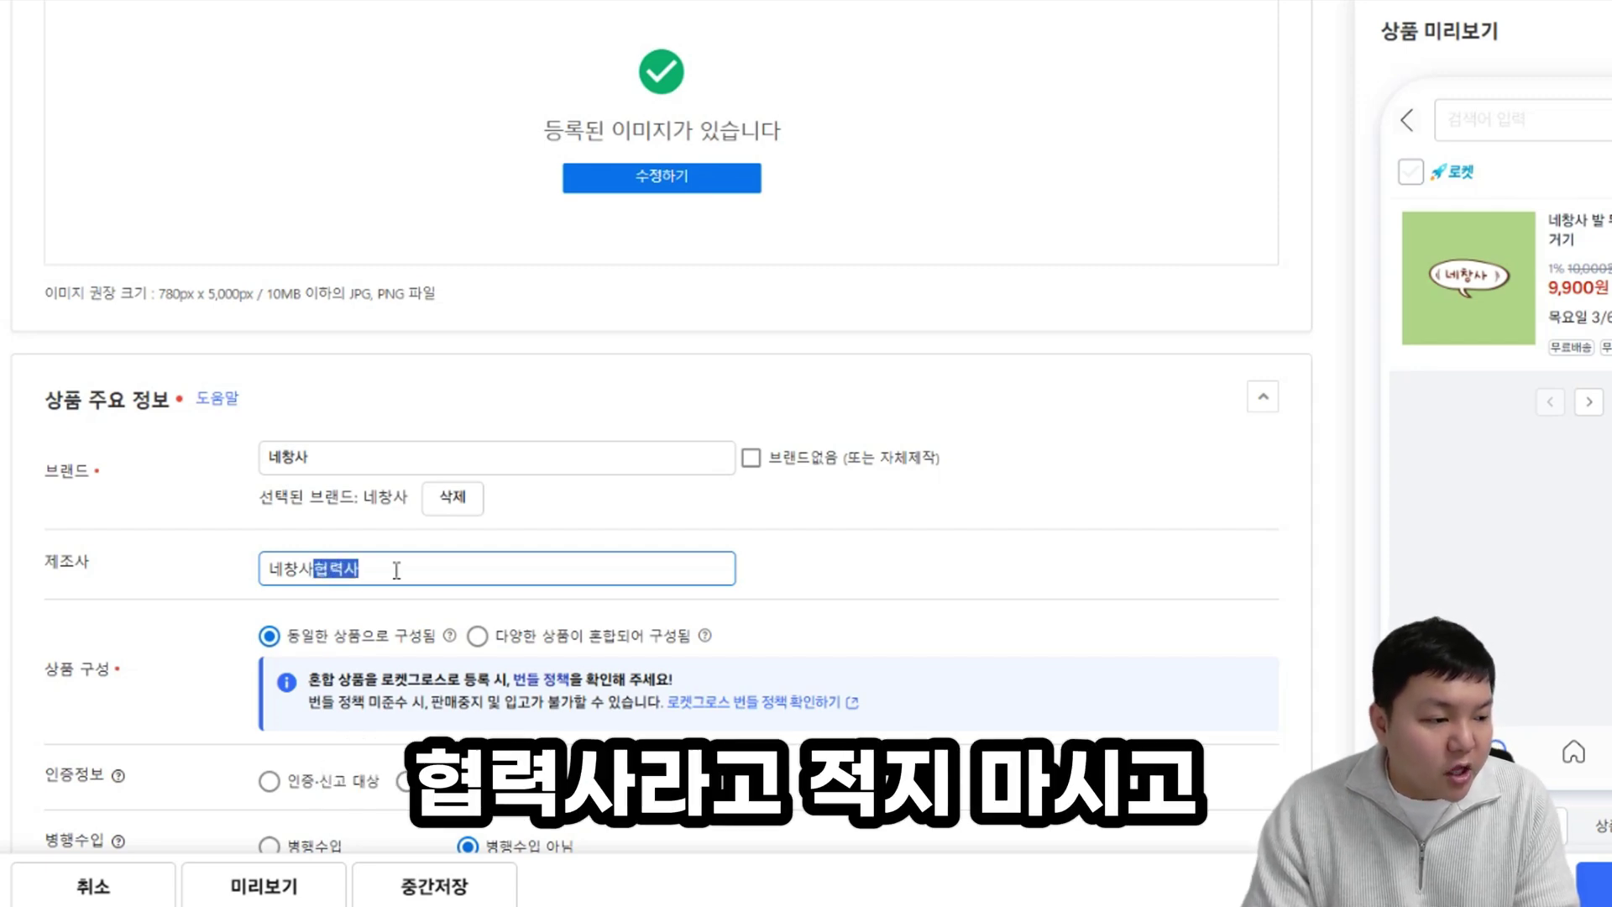
pyautogui.press('BackSpace')
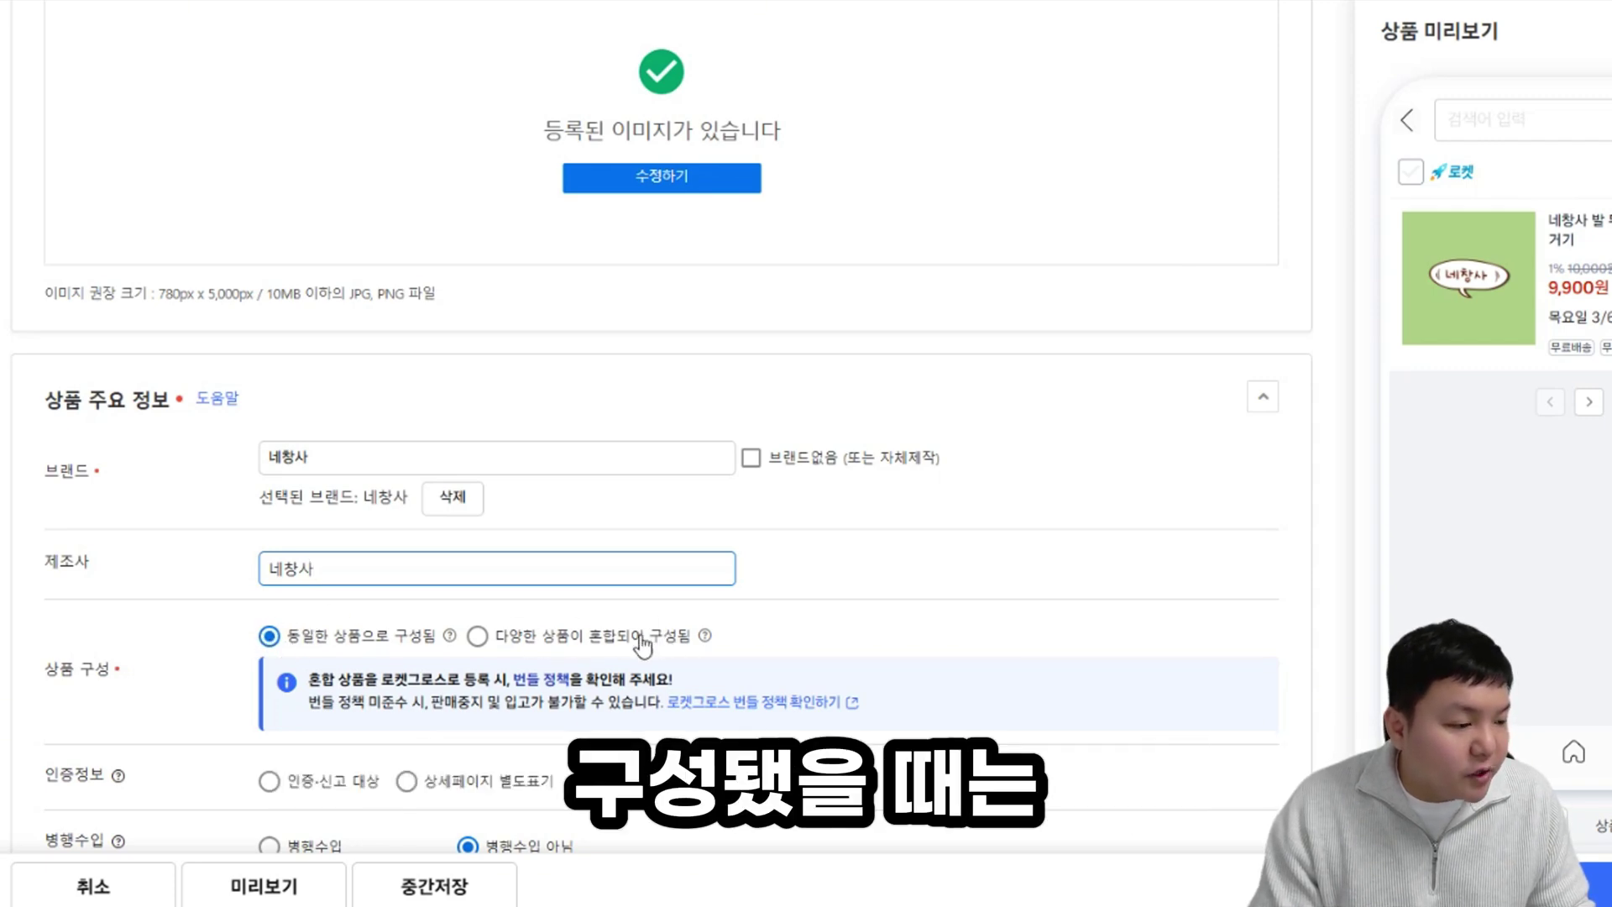
# Step: Check the help for both product composition (상품 구성) choices and set the certification information (인증정보) to 인증·신고 대상
pyautogui.click(704, 636)
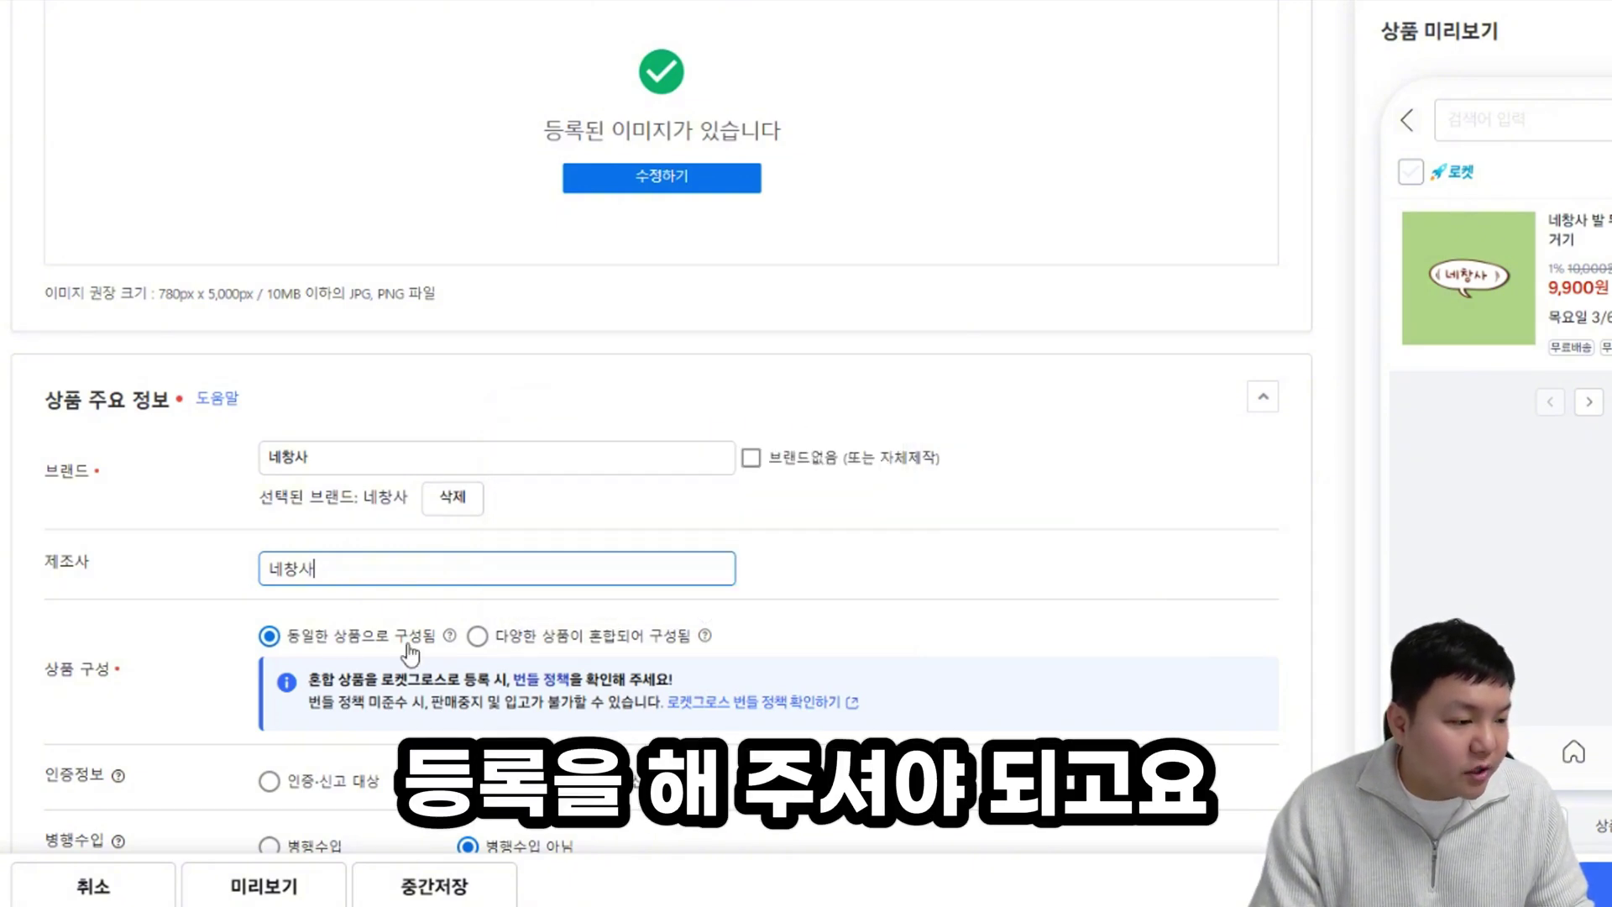
pyautogui.click(450, 636)
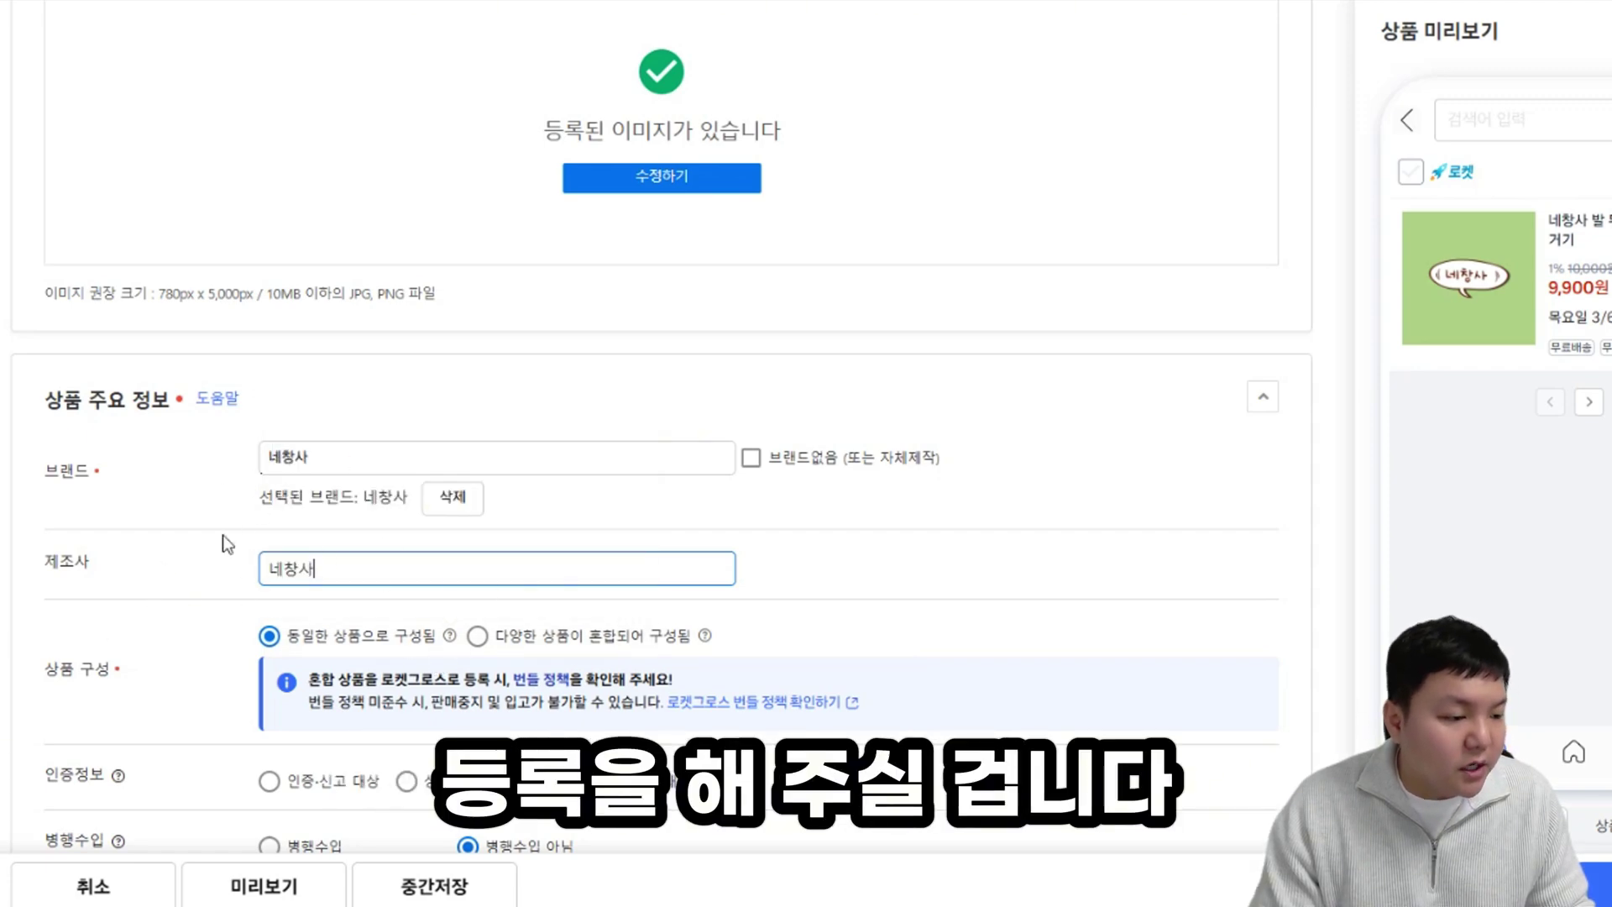
pyautogui.scroll(-3, 296, 492)
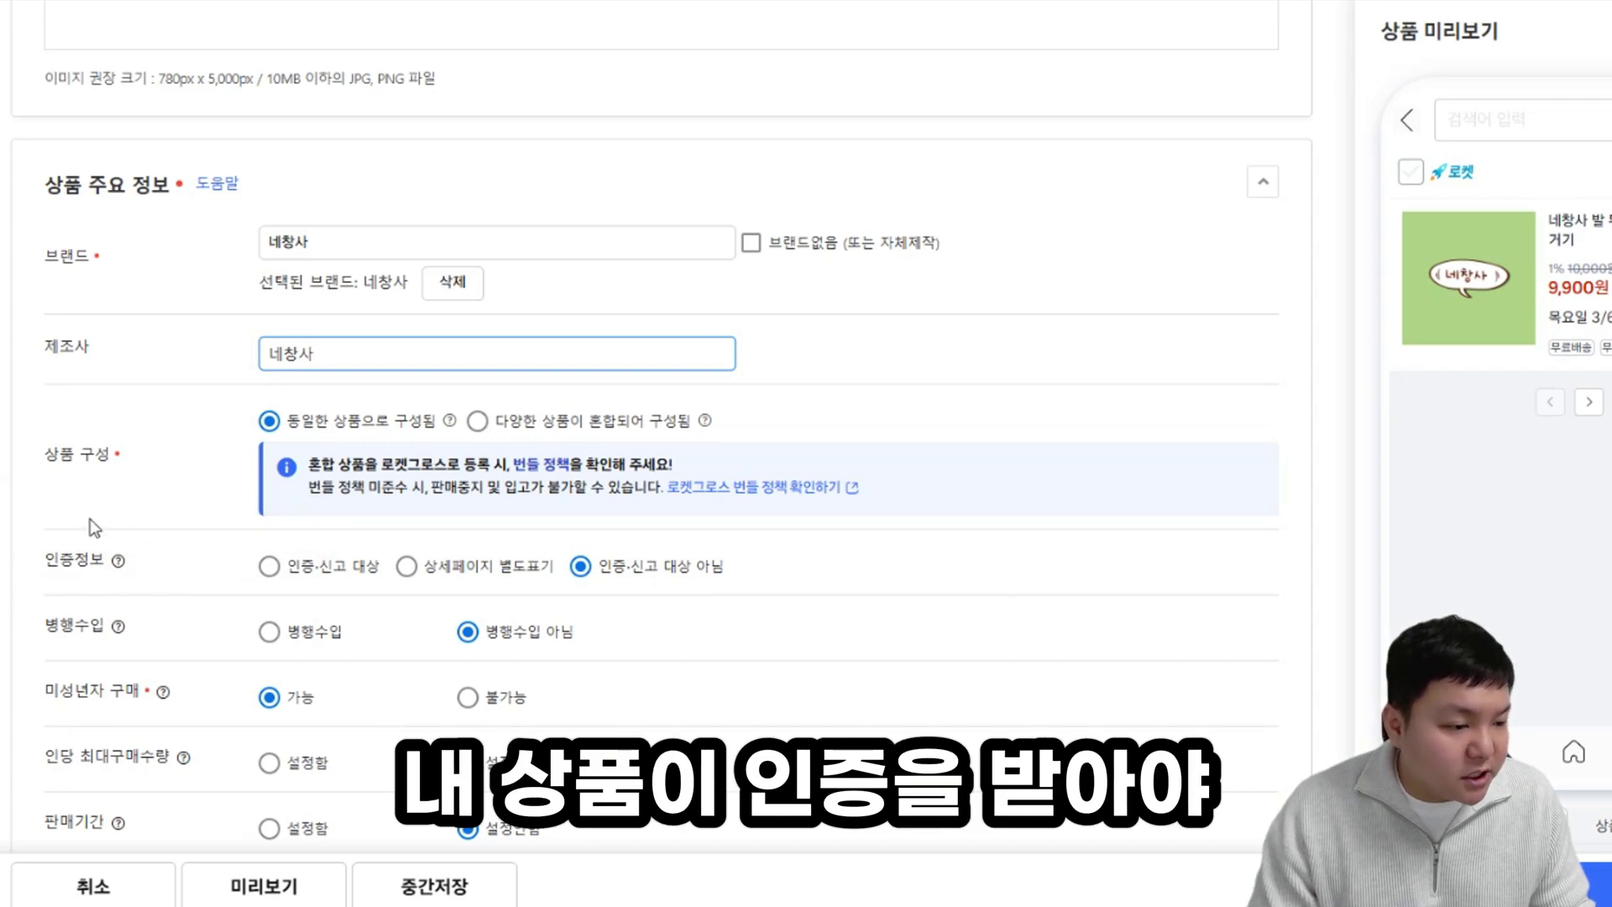
pyautogui.click(270, 567)
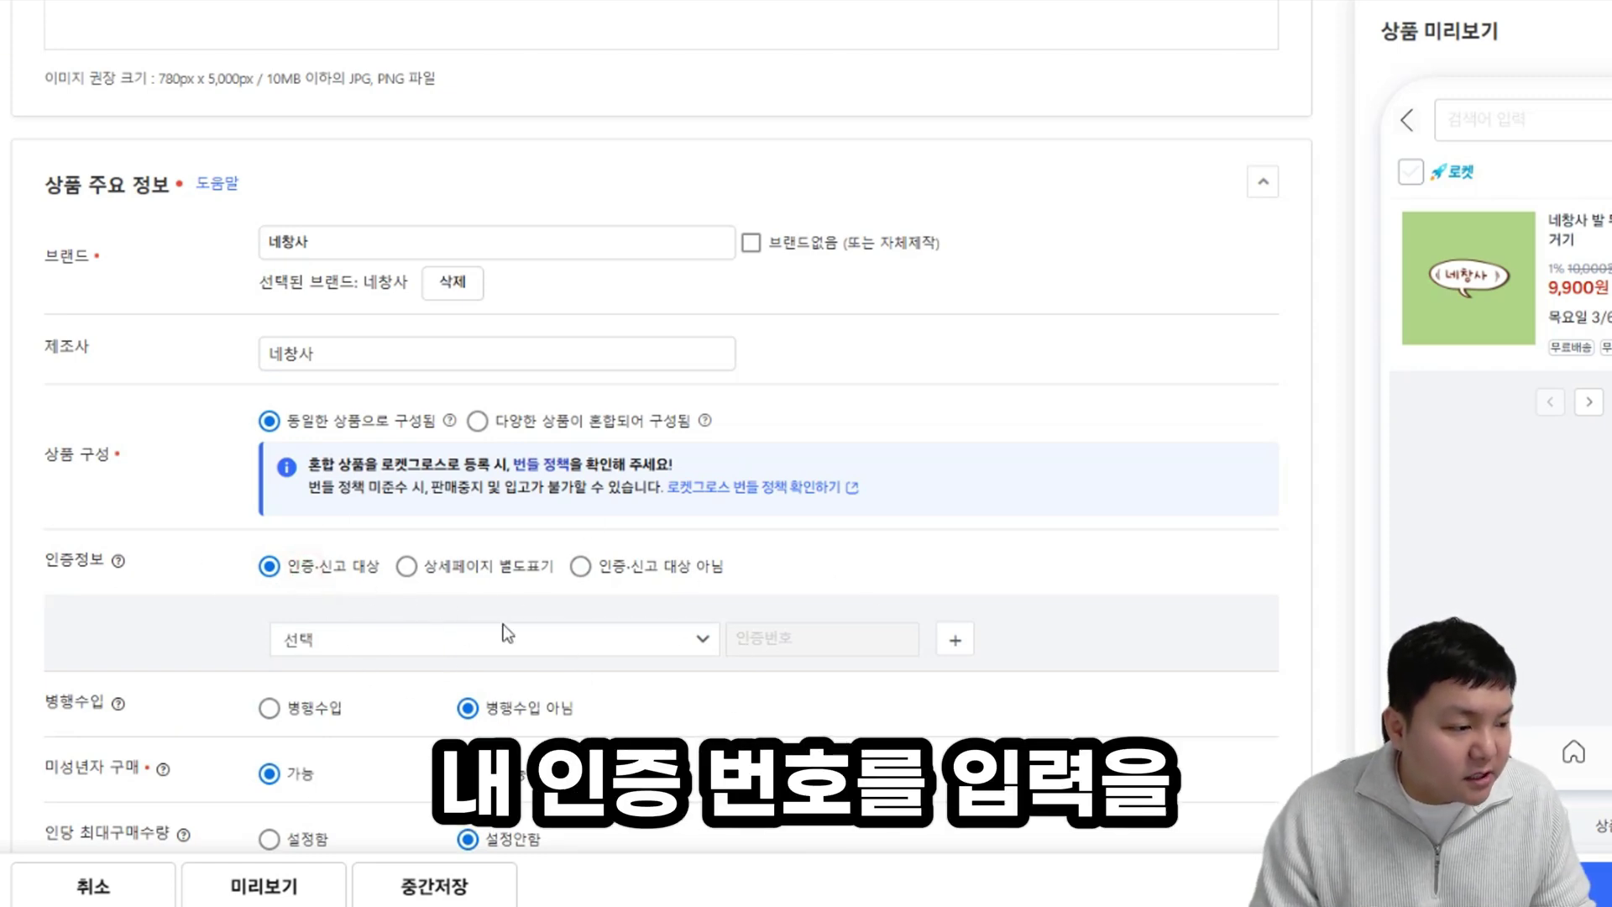
# Step: Set the certification information (인증정보) to 인증·신고 대상 아님 and expand the search term (검색어) section
pyautogui.click(407, 565)
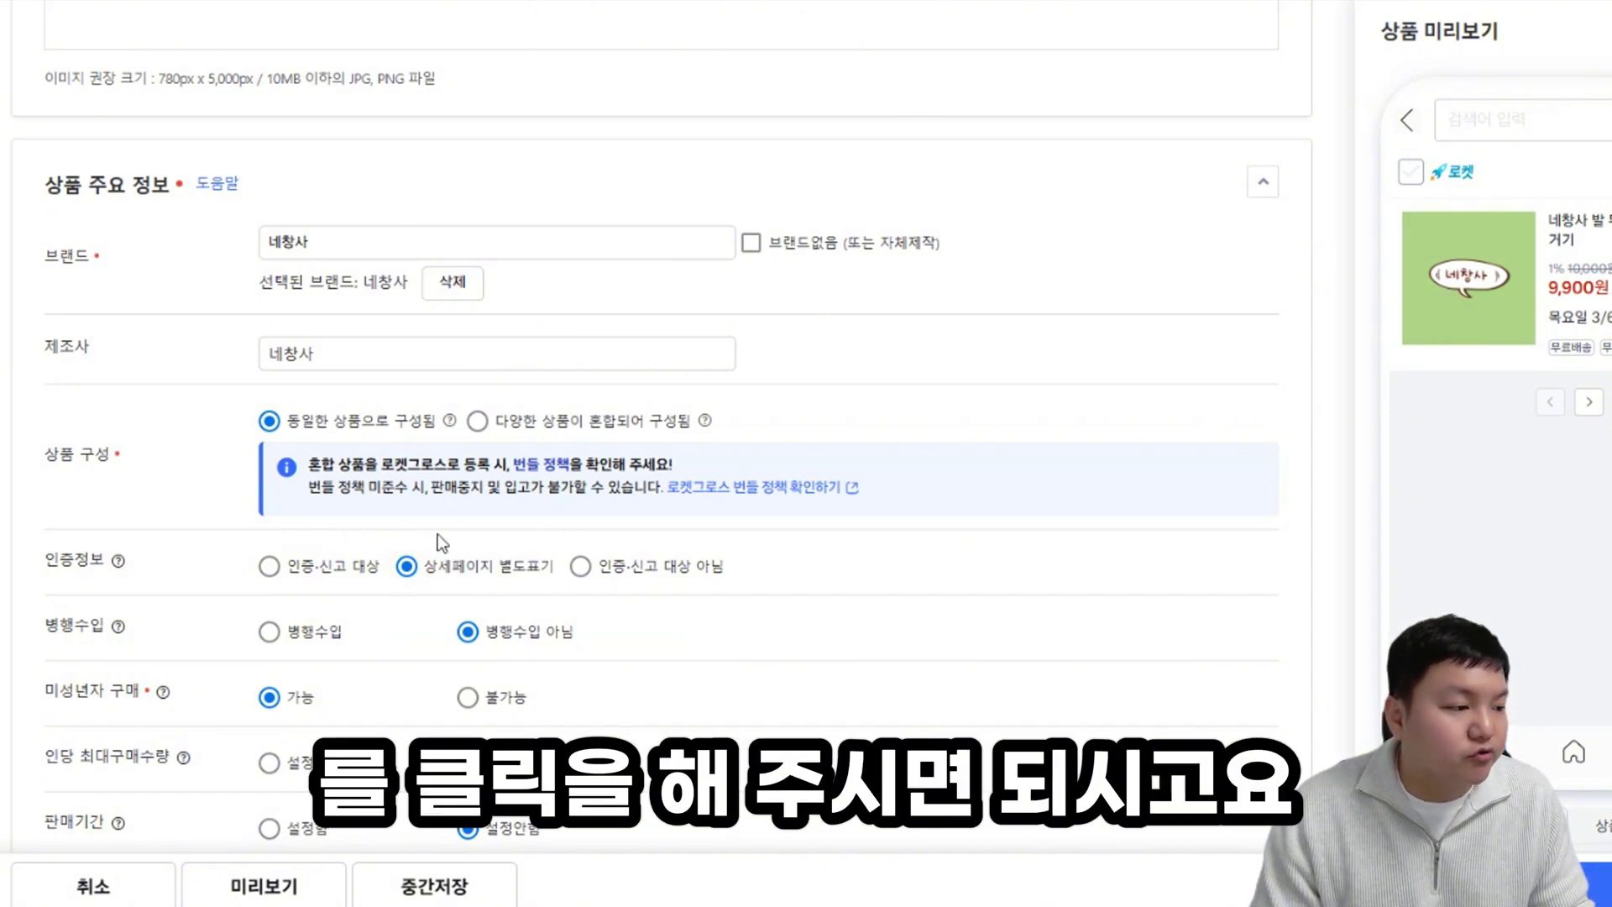
pyautogui.click(585, 576)
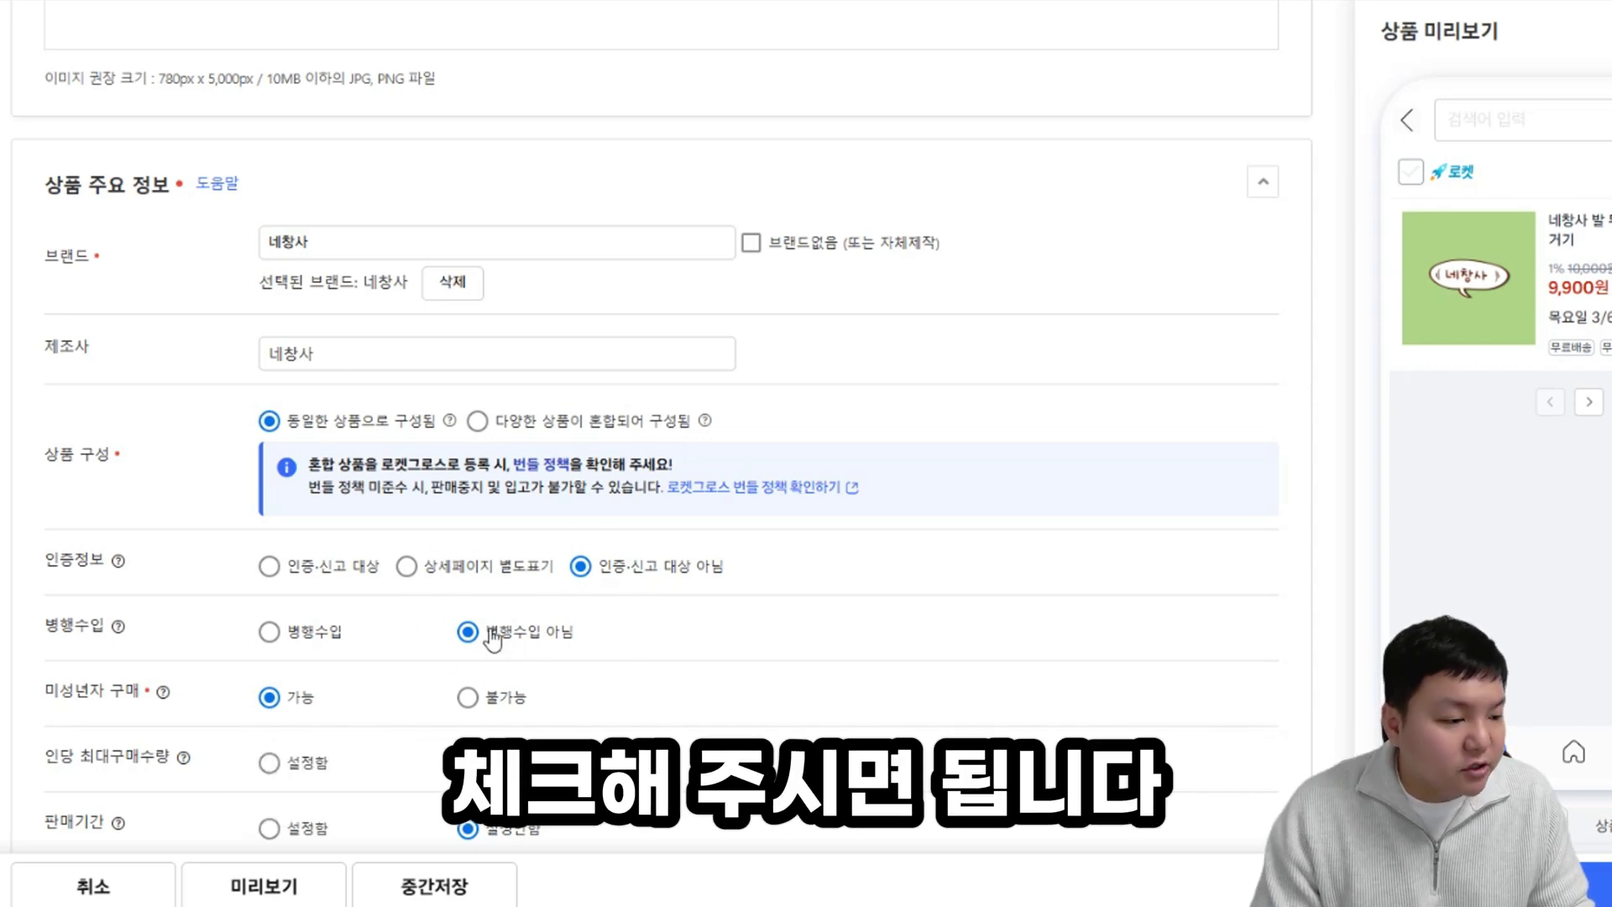
pyautogui.scroll(-1, 562, 568)
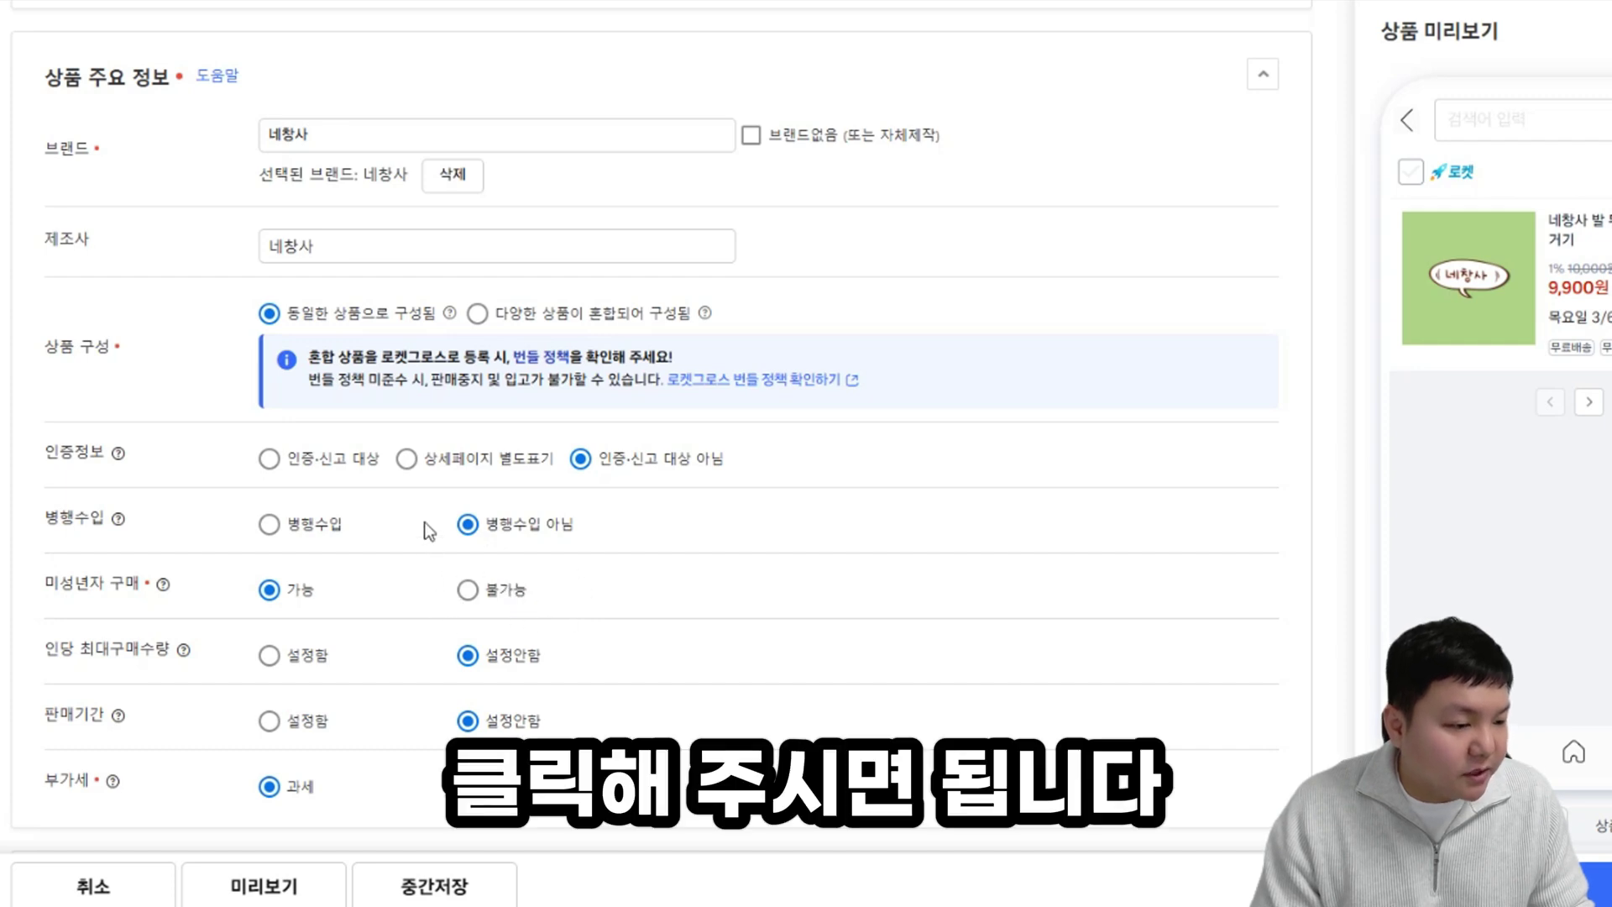
pyautogui.scroll(-1, 104, 557)
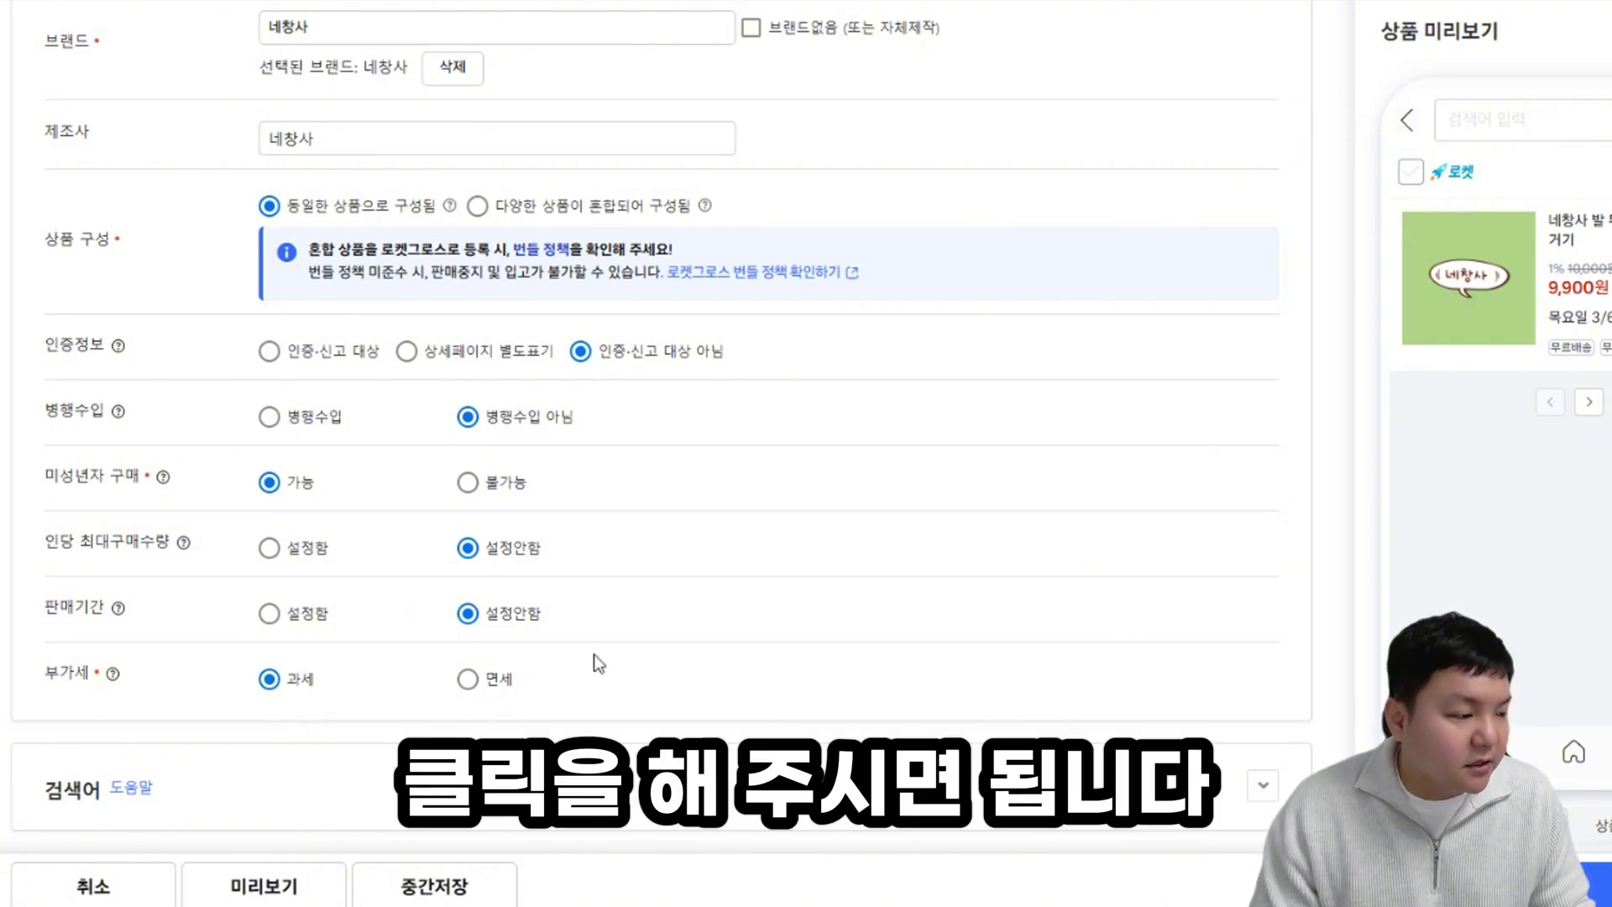
pyautogui.scroll(-3, 587, 604)
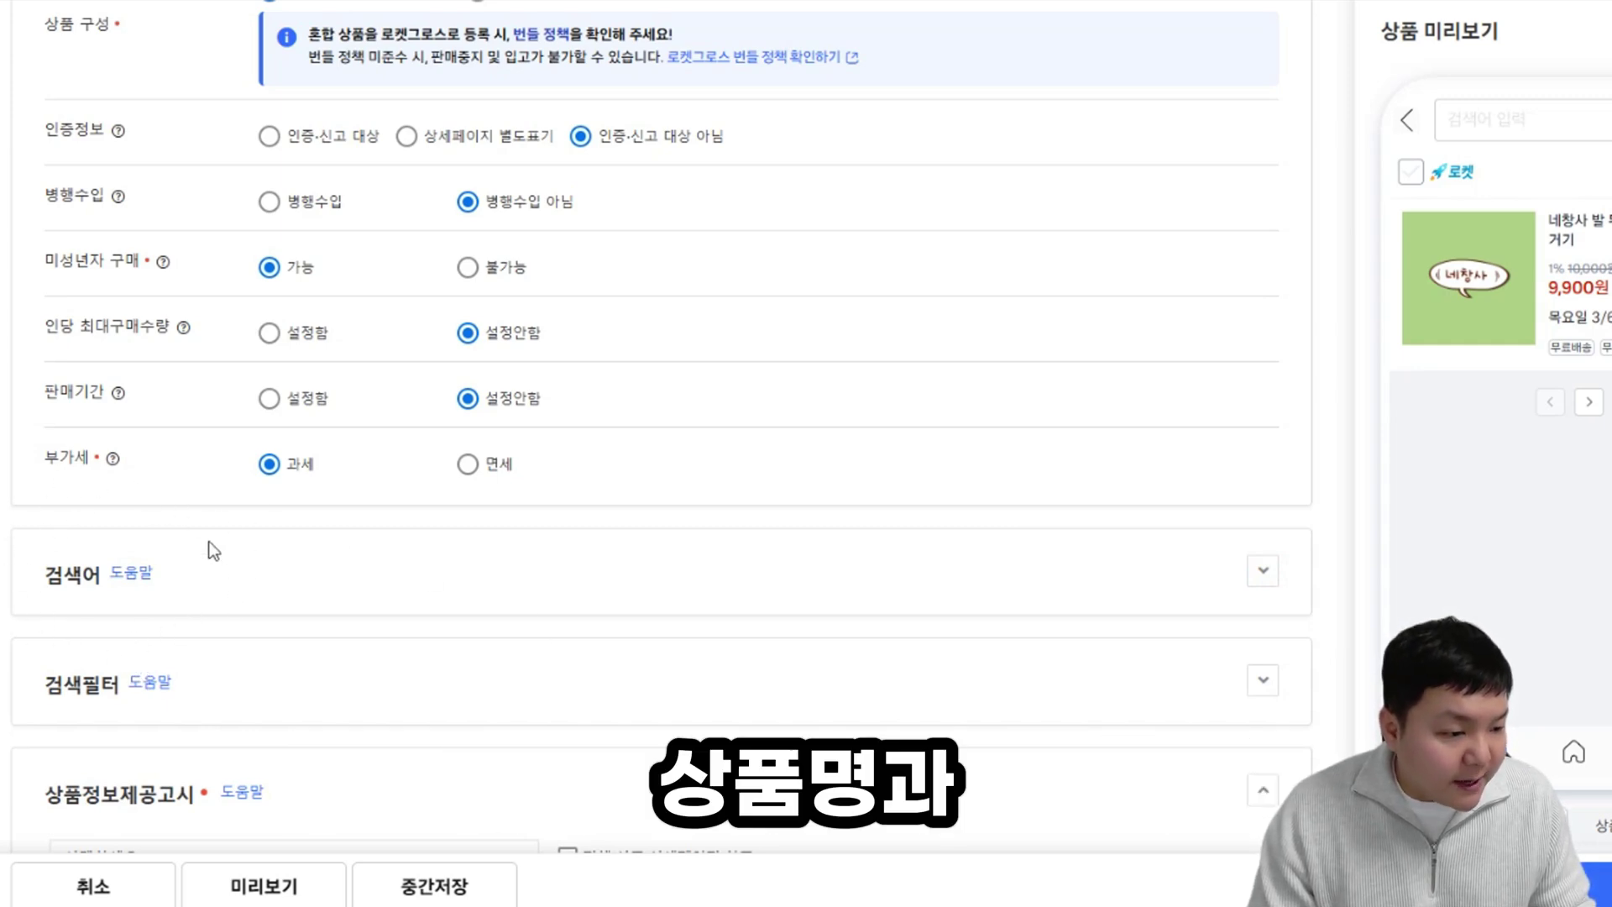
pyautogui.click(1264, 573)
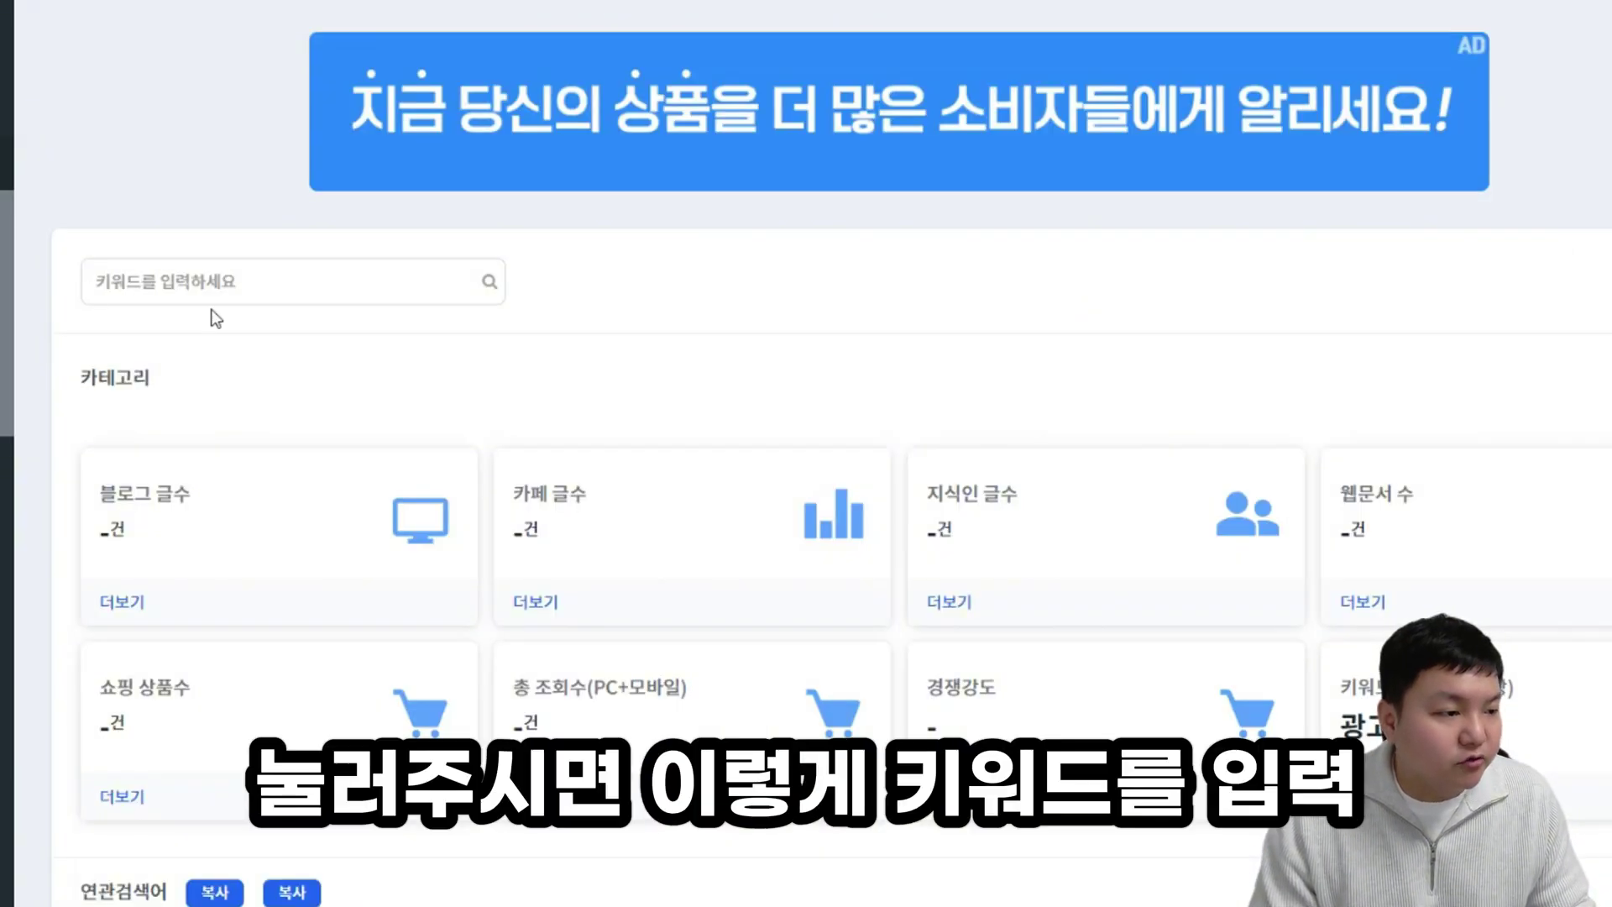
# Step: Switch to the keyword analysis site, search for 각질제거기 and examine its autocomplete (자동완성검색어) and shopping-related (쇼핑연관검색어) terms
pyautogui.click(213, 279)
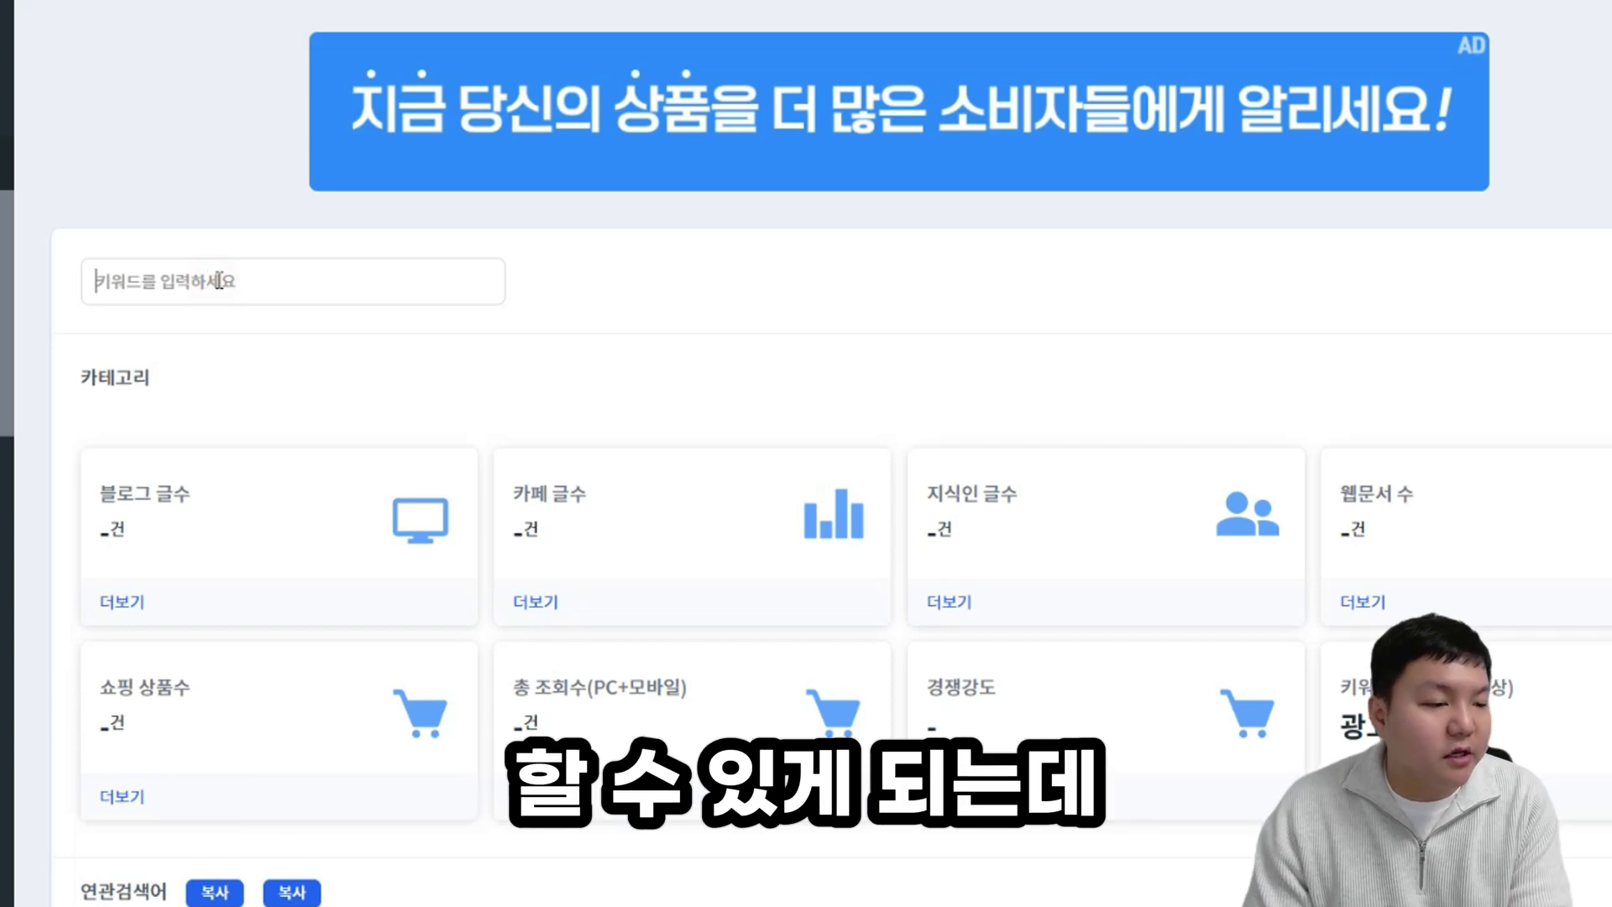
pyautogui.write('ㄱ각질제거기')
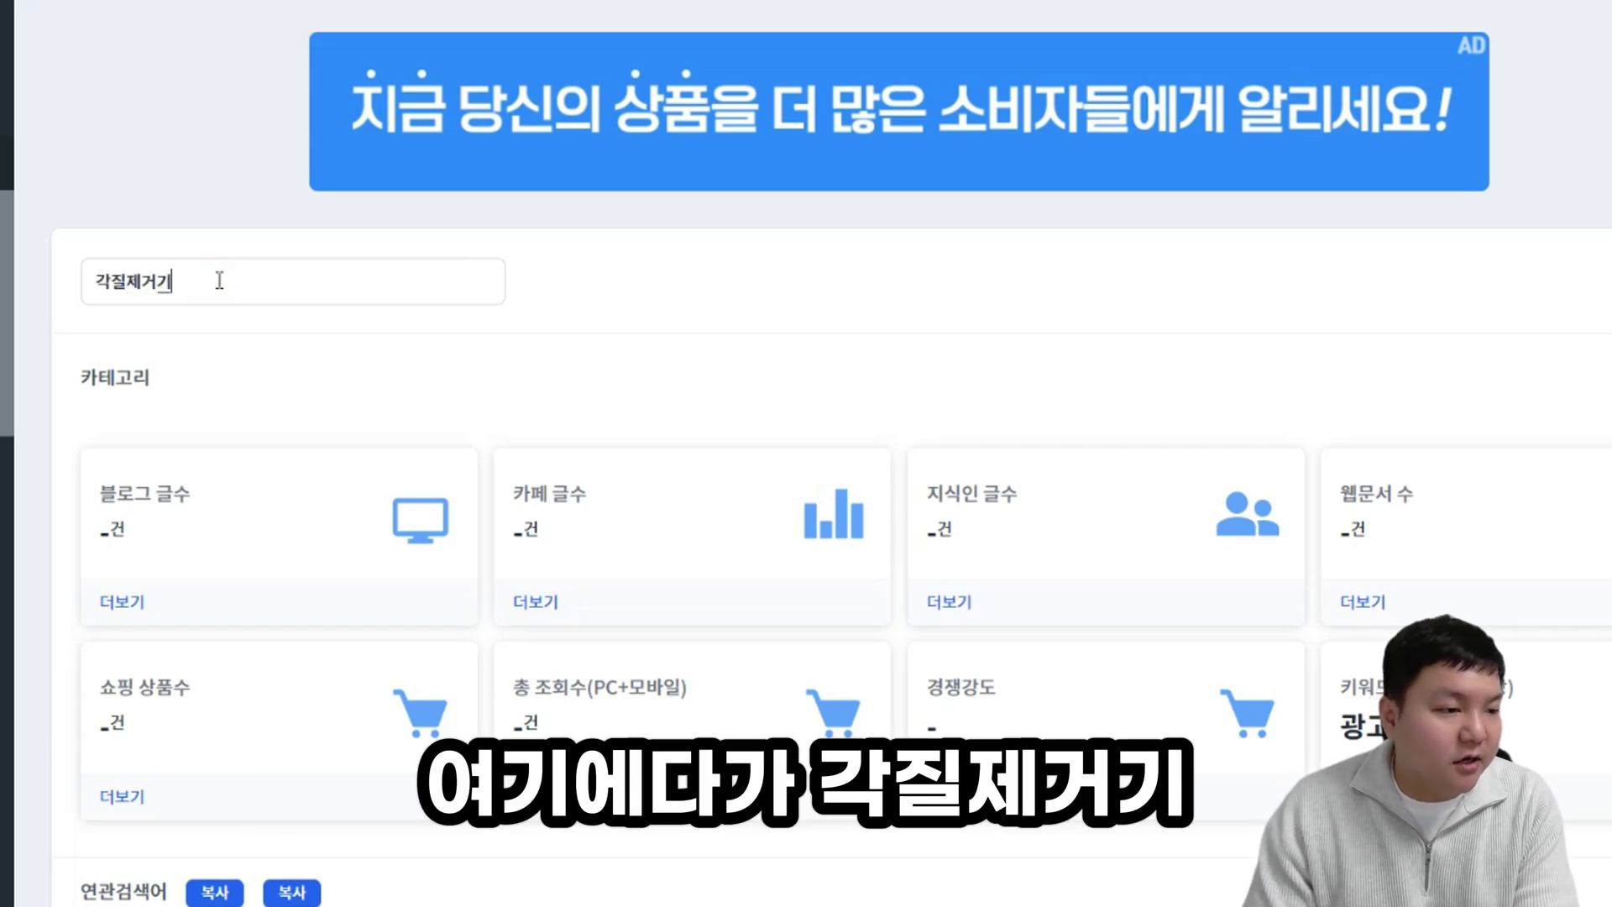
pyautogui.press('Return')
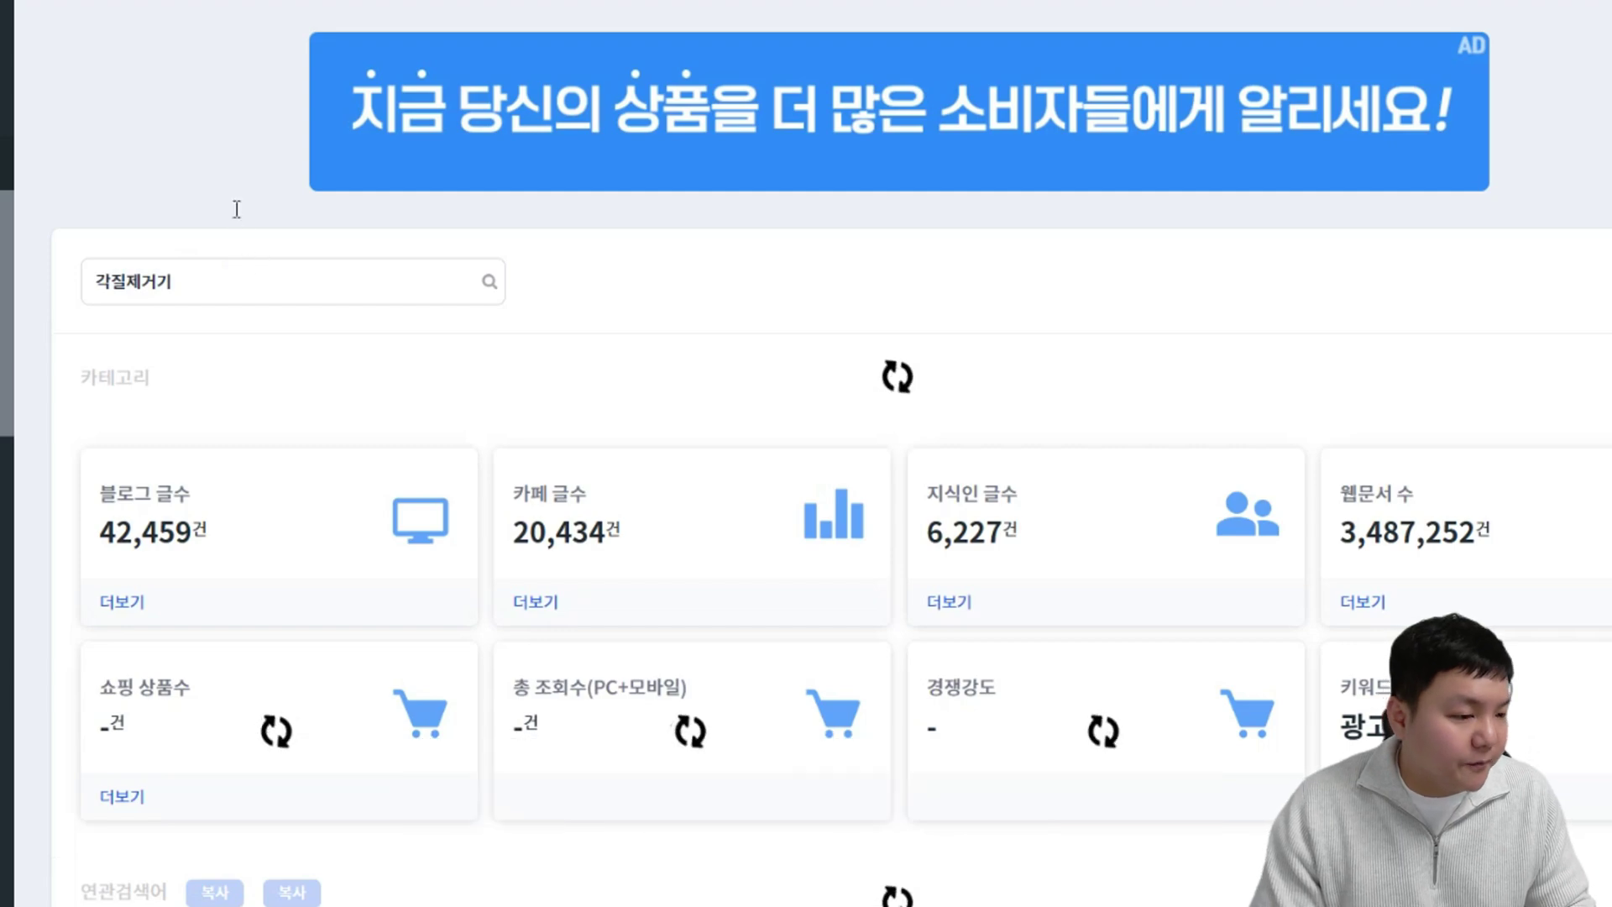
pyautogui.scroll(-4, 375, 210)
pyautogui.scroll(-3, 307, 367)
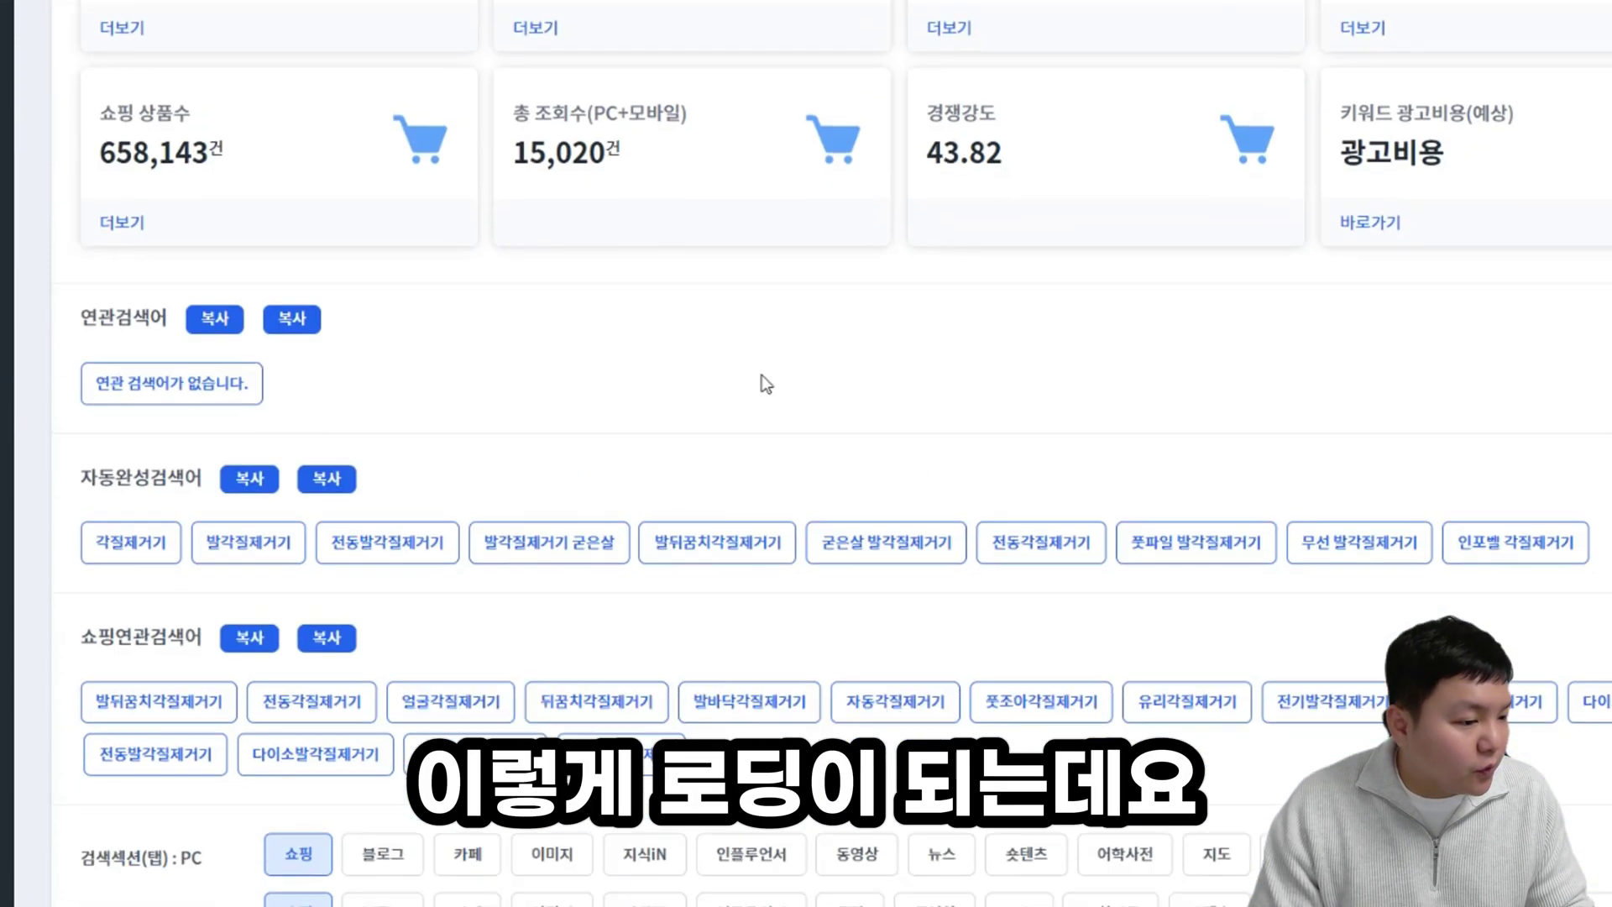
pyautogui.scroll(-4, 445, 278)
pyautogui.moveTo(80, 262); pyautogui.dragTo(204, 265)
pyautogui.moveTo(75, 420); pyautogui.dragTo(186, 418)
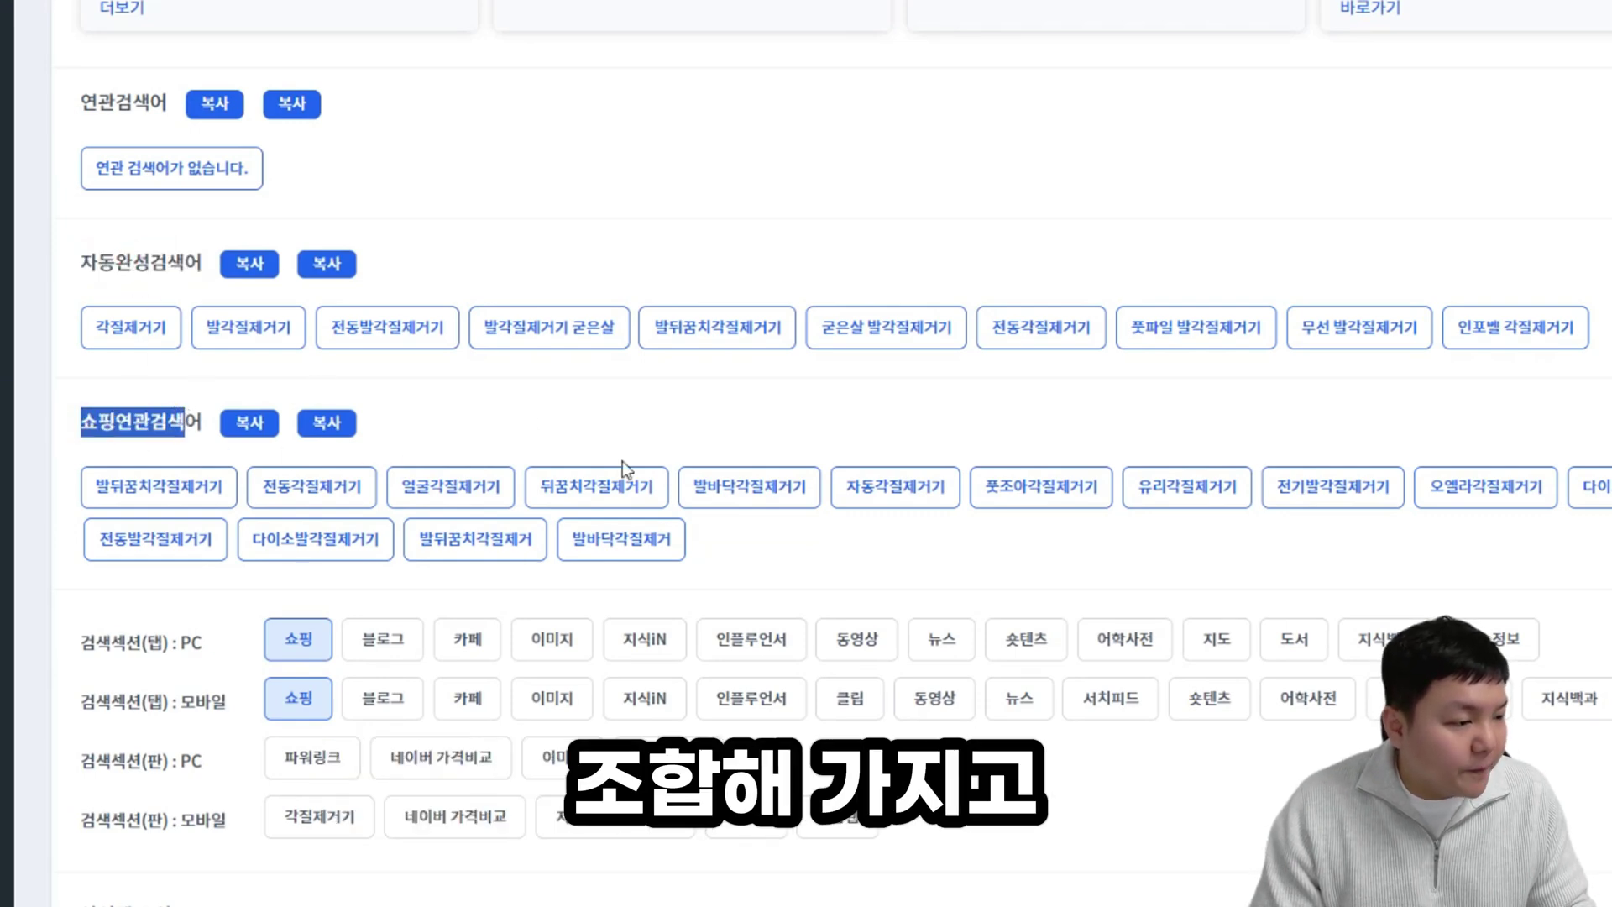
# Step: Sort the related keyword table by monthly mobile search volume (월간검색수 모바일), highest first
pyautogui.scroll(-15, 149, 301)
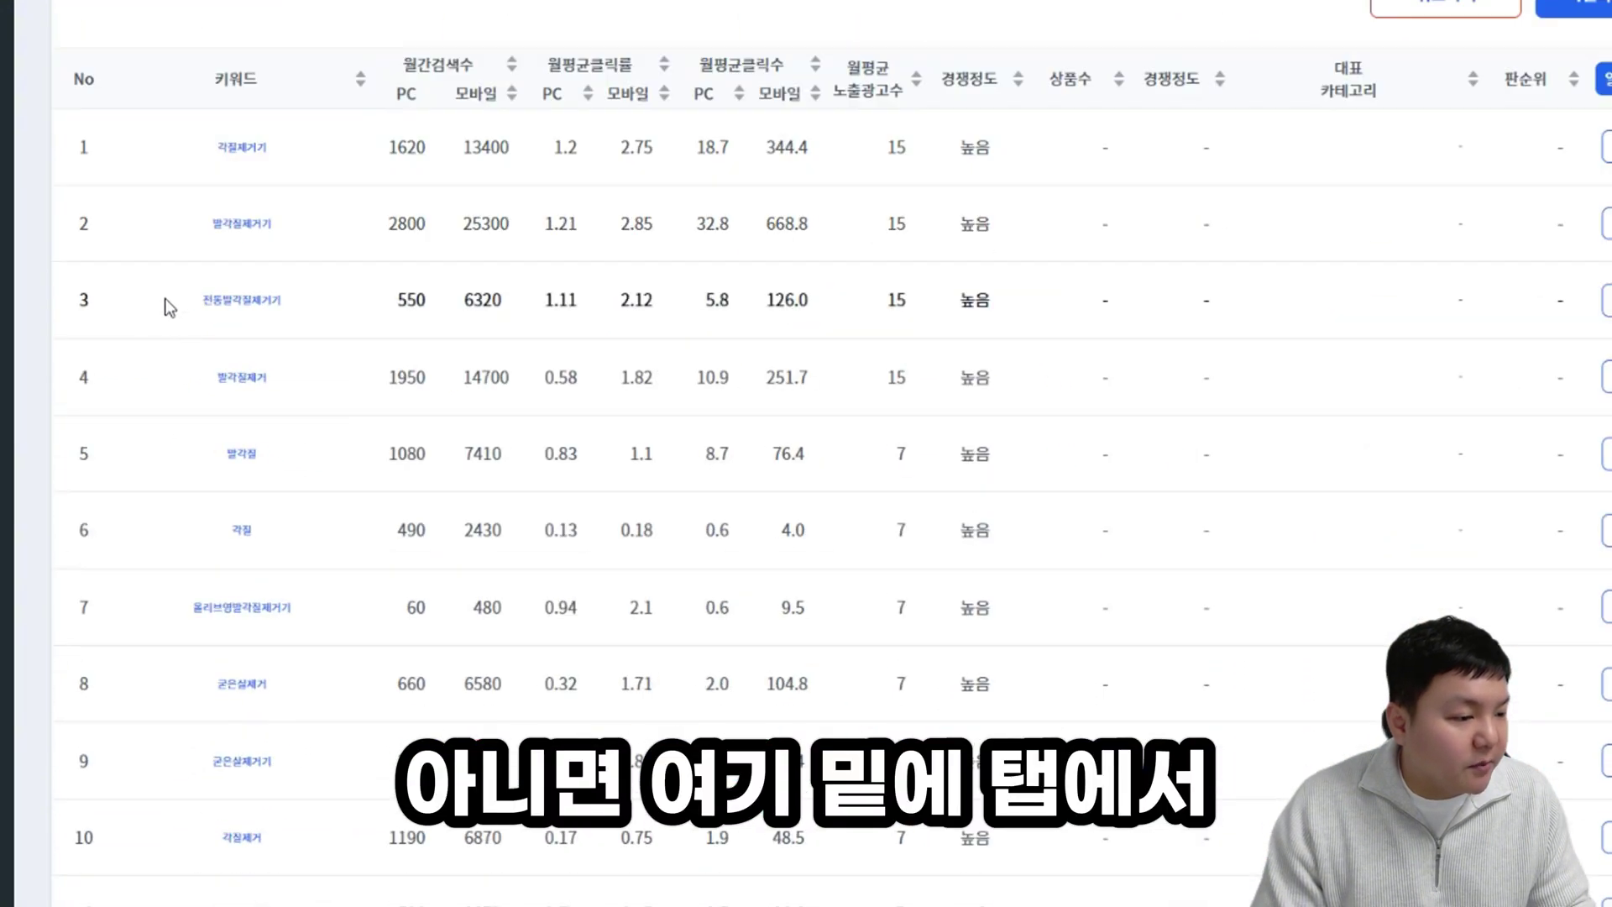
pyautogui.click(514, 96)
pyautogui.click(514, 95)
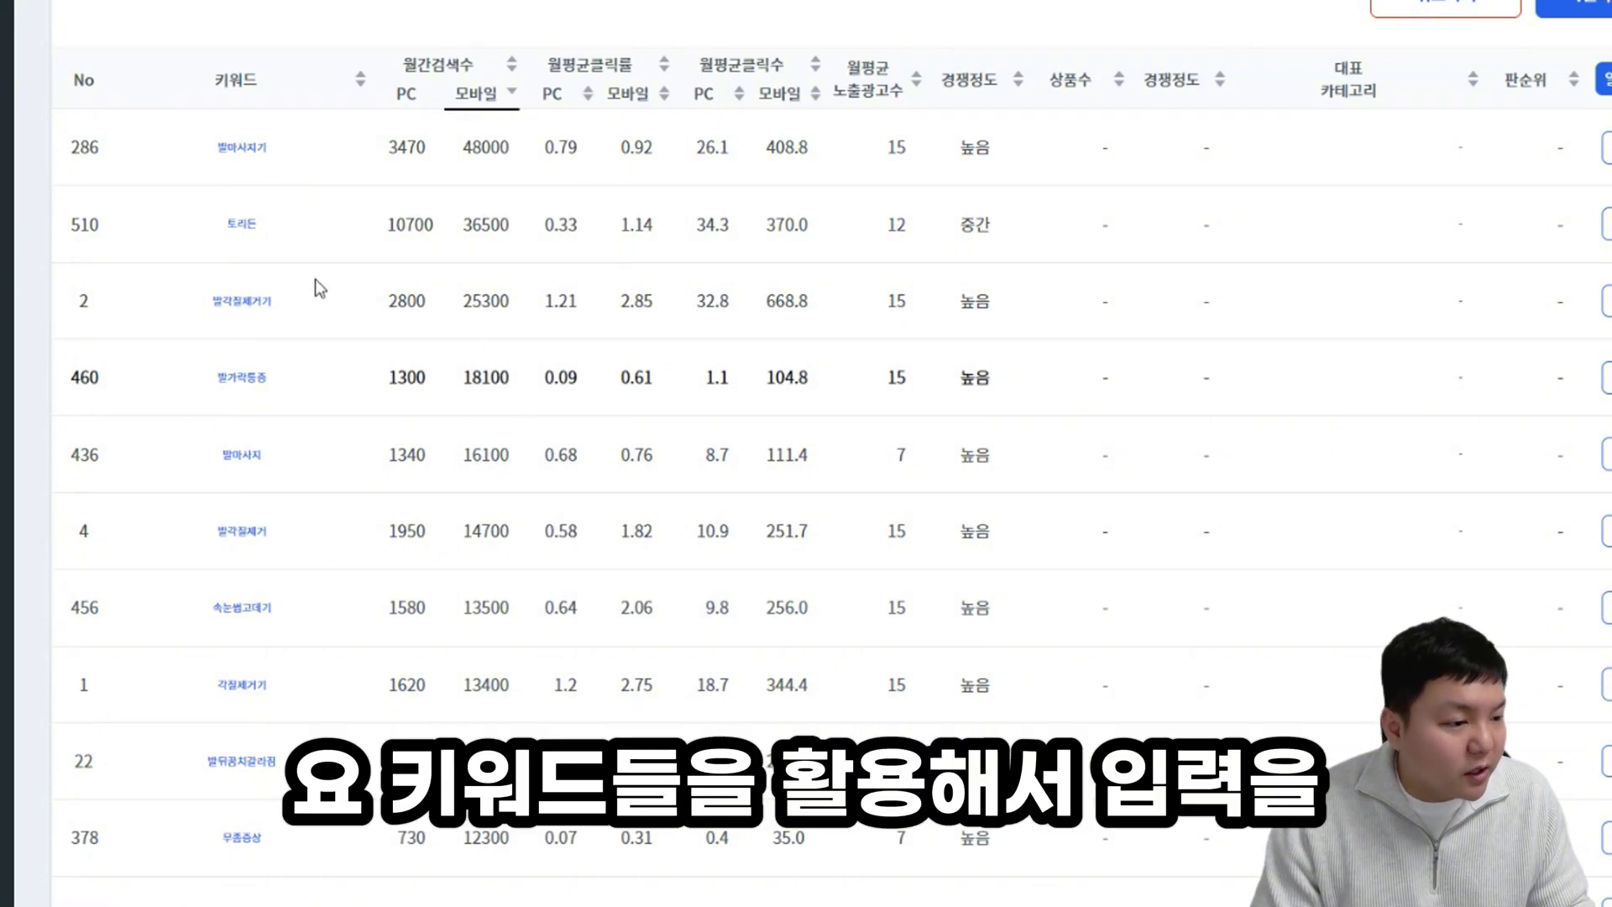
# Step: Copy all autocomplete search terms (자동완성검색어) into the Notepad note, a few lines below the product name
pyautogui.scroll(10, 314, 495)
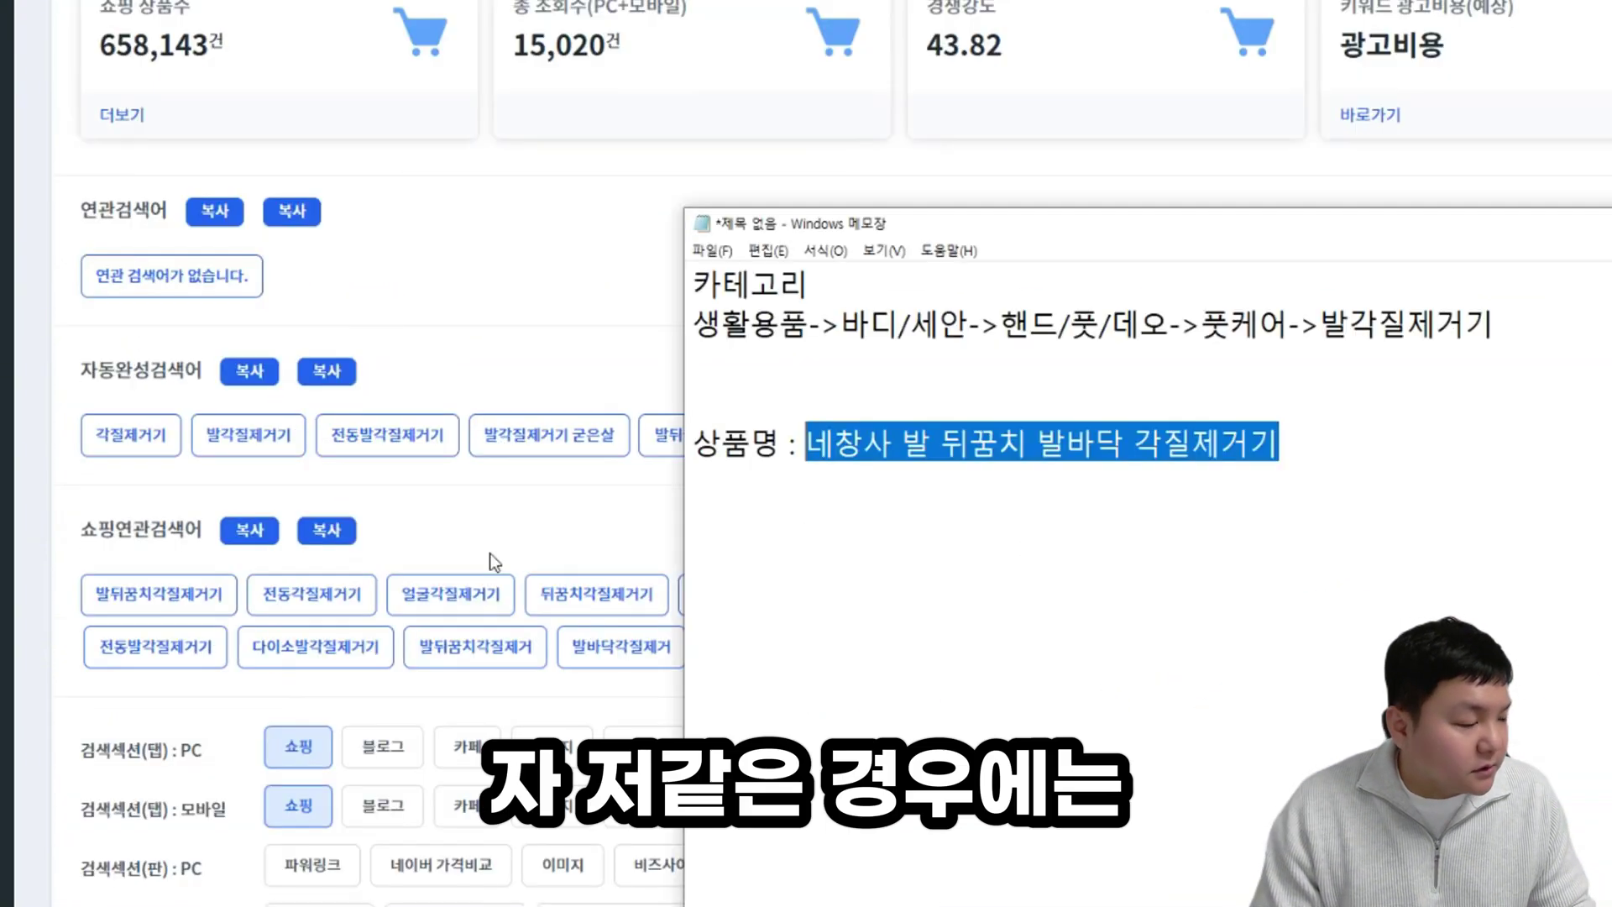
pyautogui.click(1120, 515)
pyautogui.press('Return')
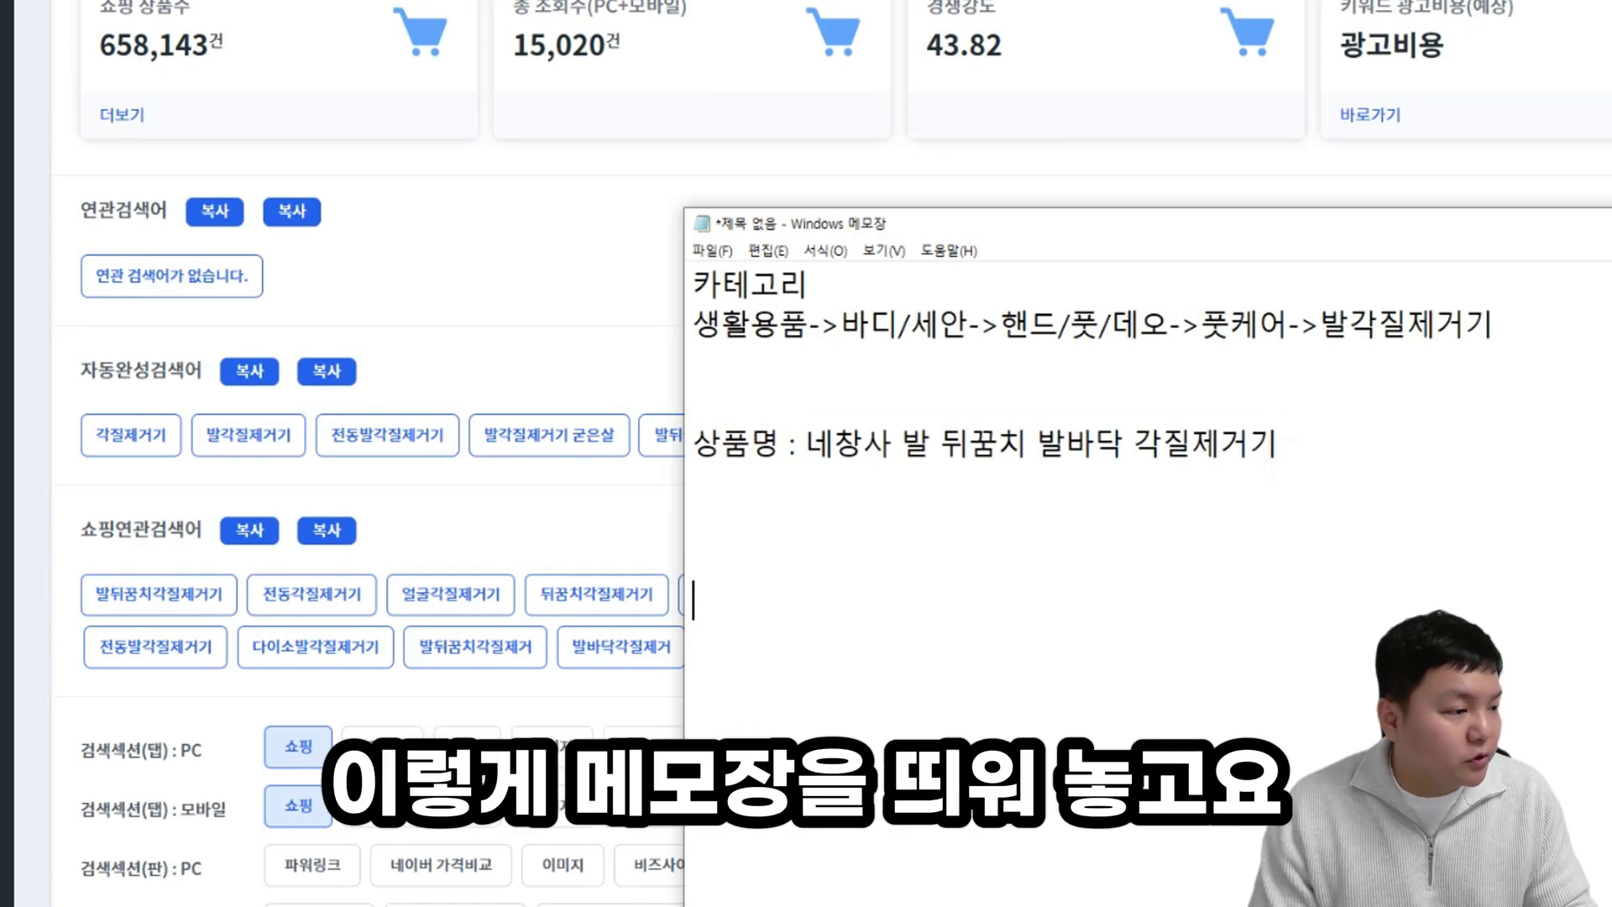
pyautogui.click(250, 370)
pyautogui.hotkey('alt', 'Tab')
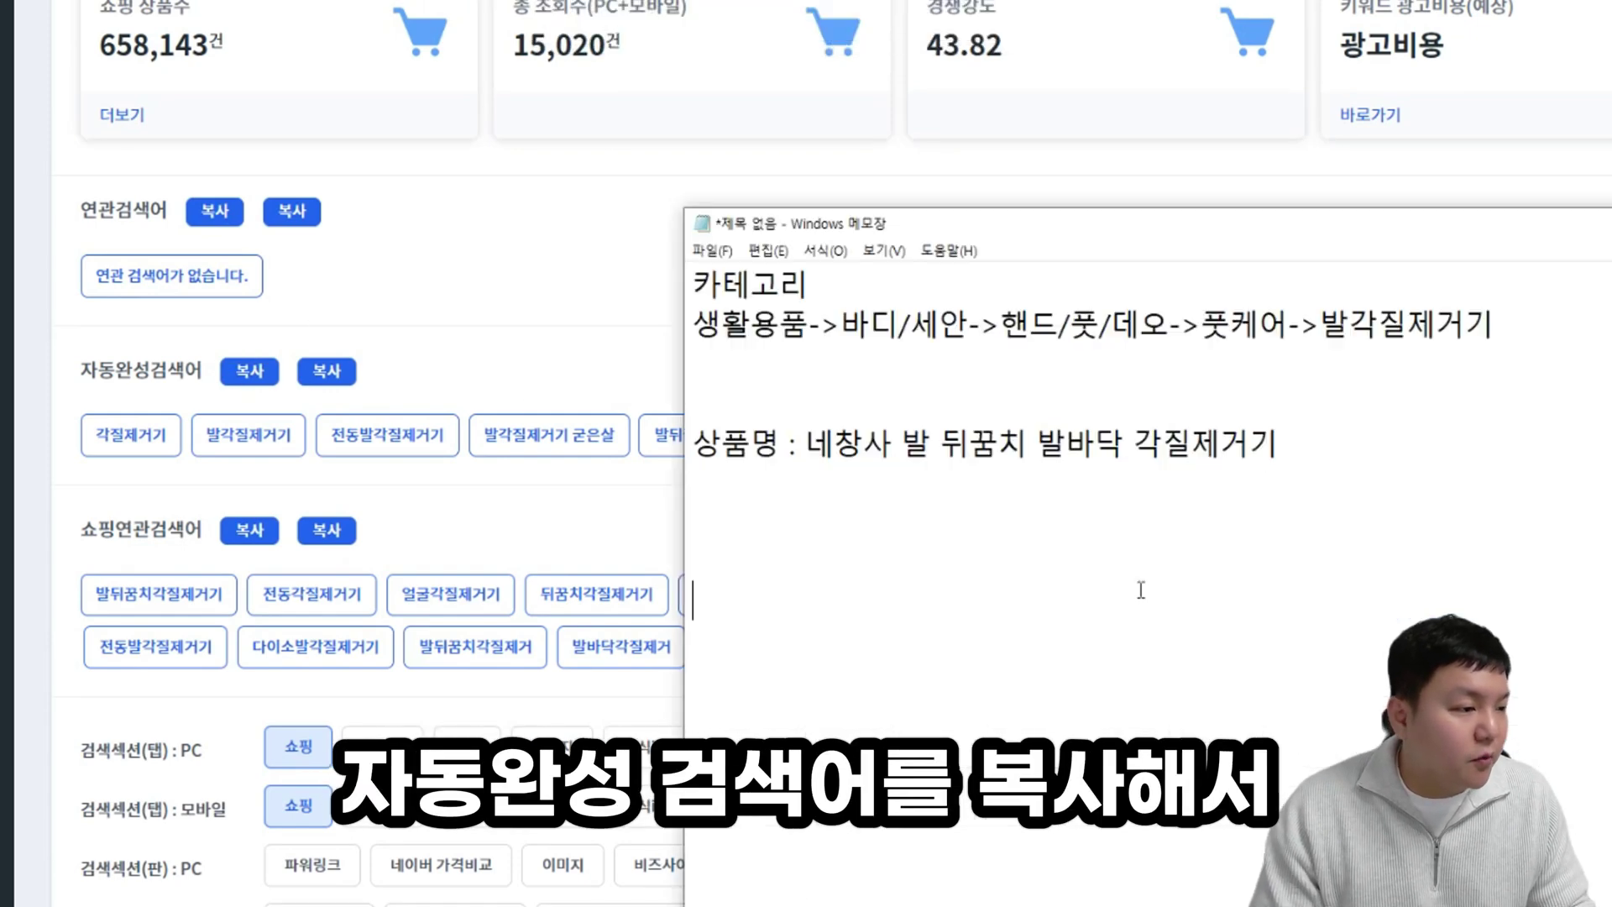
pyautogui.write('각질제거기,발각질제거기,전동발각질제거기,발각질제거기 굳은살,발뒤꿈치각질제거기,굳은살 발각질제거기,전동각질제거기,풋파일 발각질제거기,무선 발각질제거기,인포벨 각질제거기')
# Step: Copy all shopping-related search terms (쇼핑연관검색어) and add them below the autocomplete terms in the note
pyautogui.hotkey('alt', 'Tab')
pyautogui.click(251, 530)
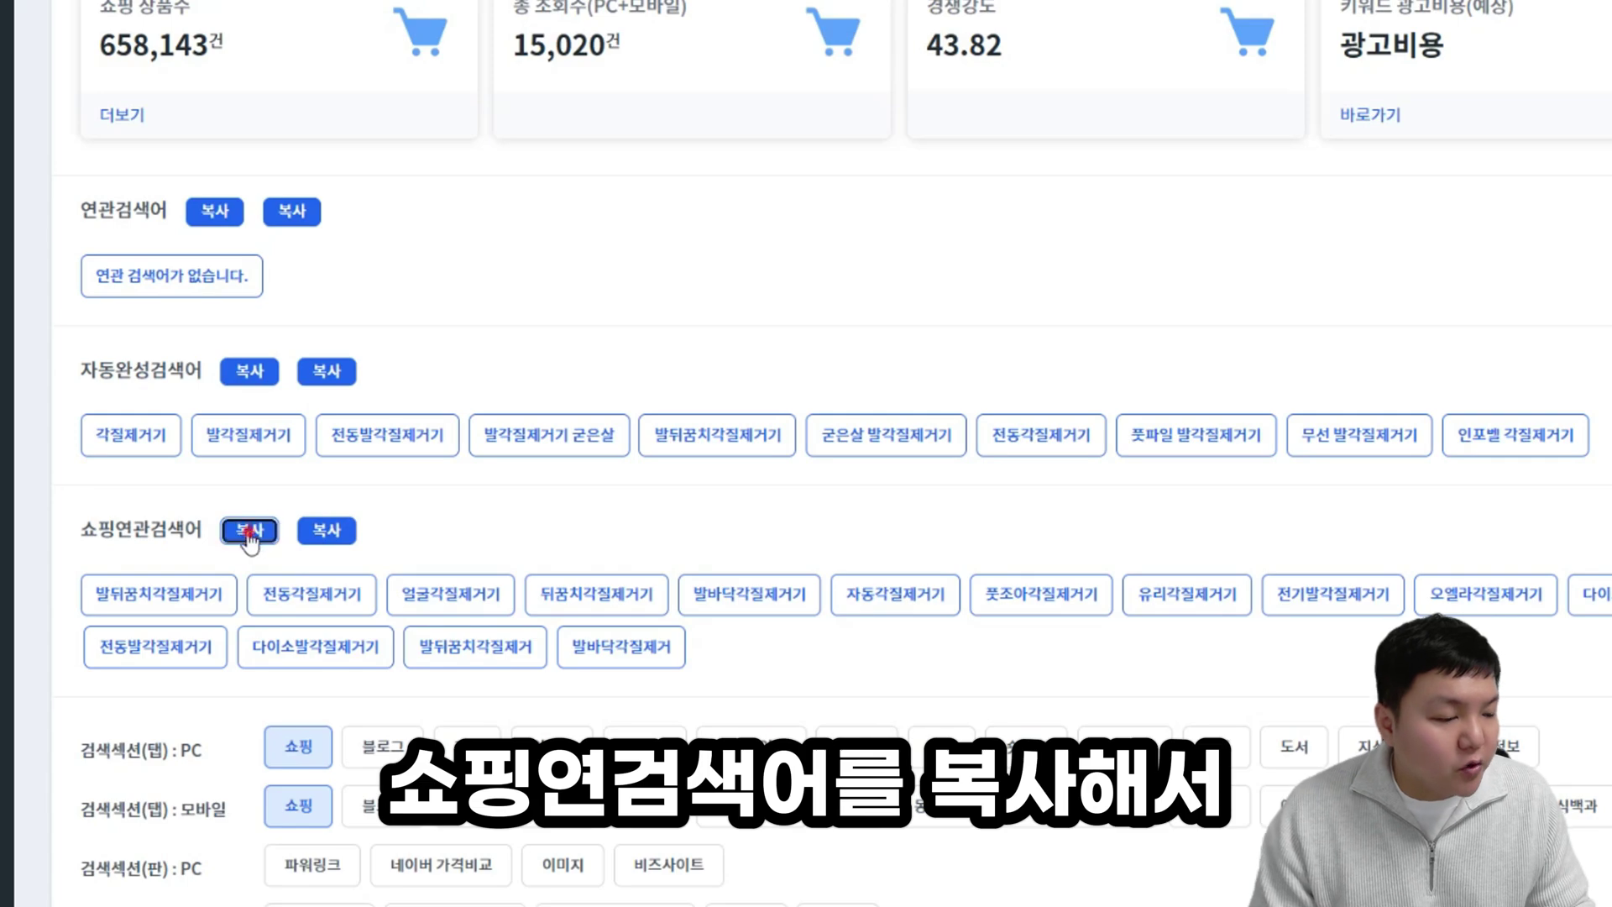
pyautogui.hotkey('alt', 'Tab')
pyautogui.hotkey('ctrl', 'v')
pyautogui.hotkey('alt', 'Tab')
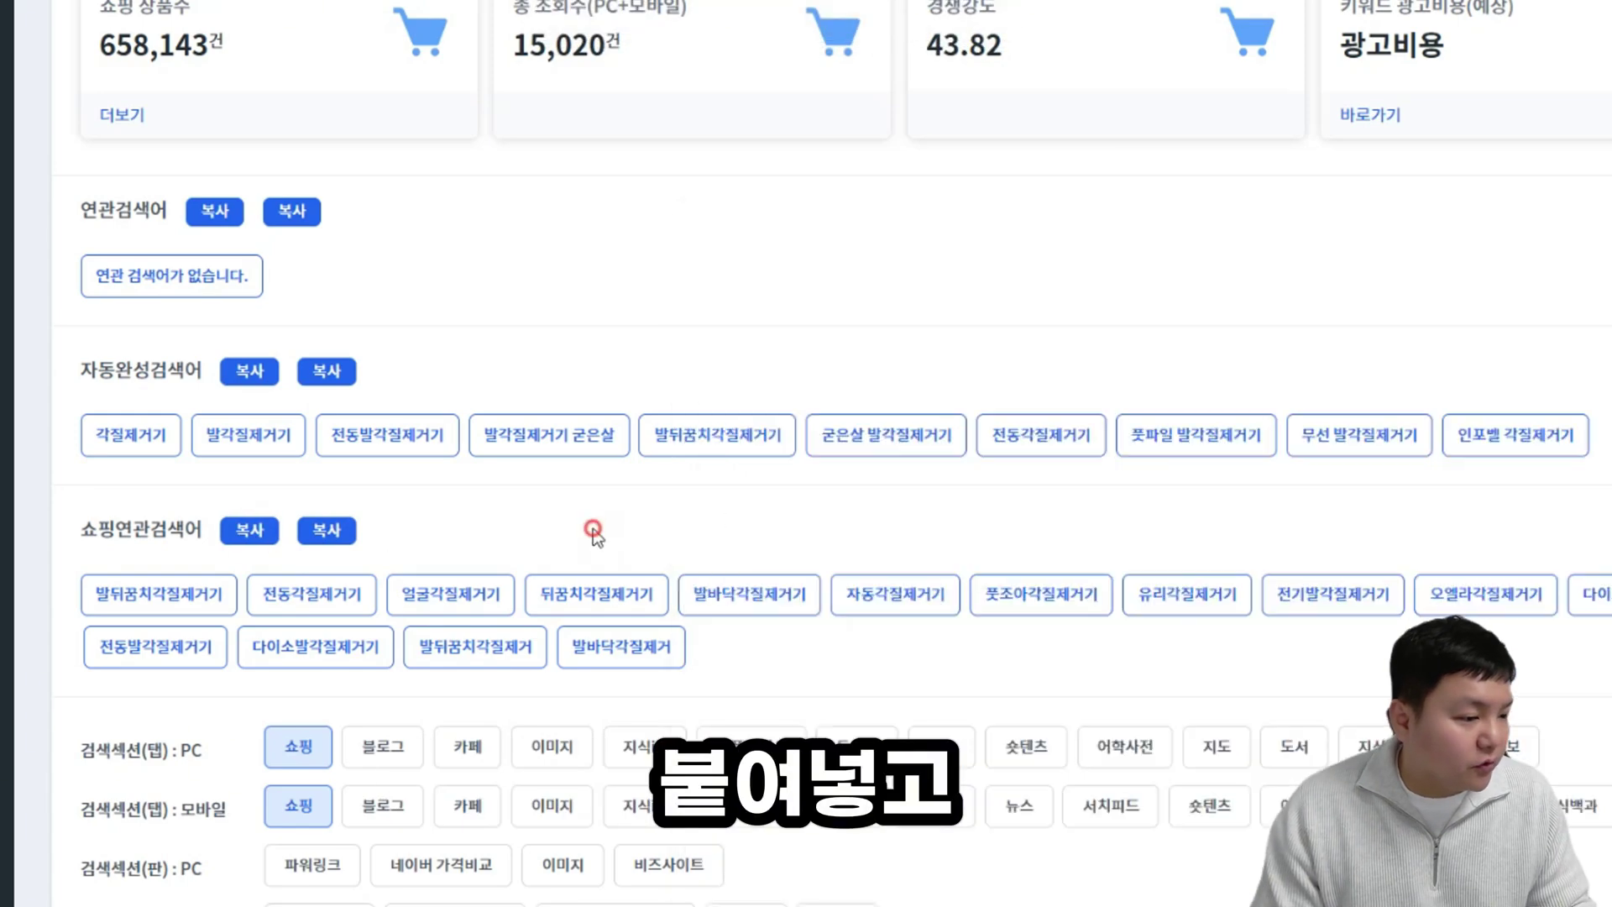
# Step: Place the note beside the keyword table and join its two keyword lists into one, ending with a comma
pyautogui.scroll(-20, 593, 533)
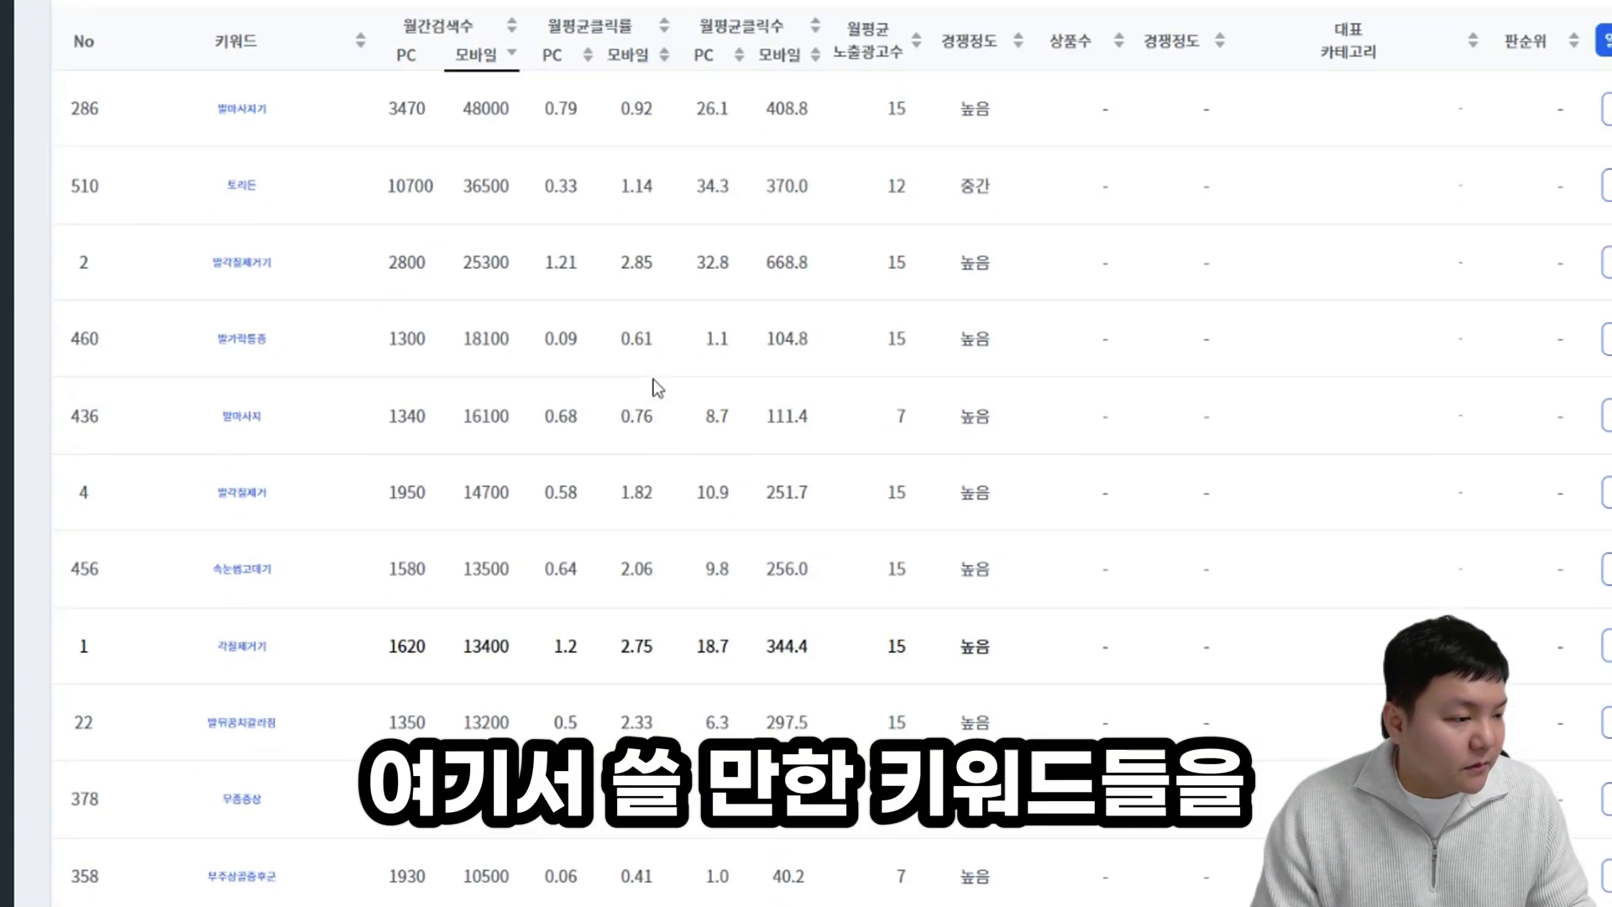
pyautogui.scroll(2, 653, 379)
pyautogui.hotkey('alt', 'Tab')
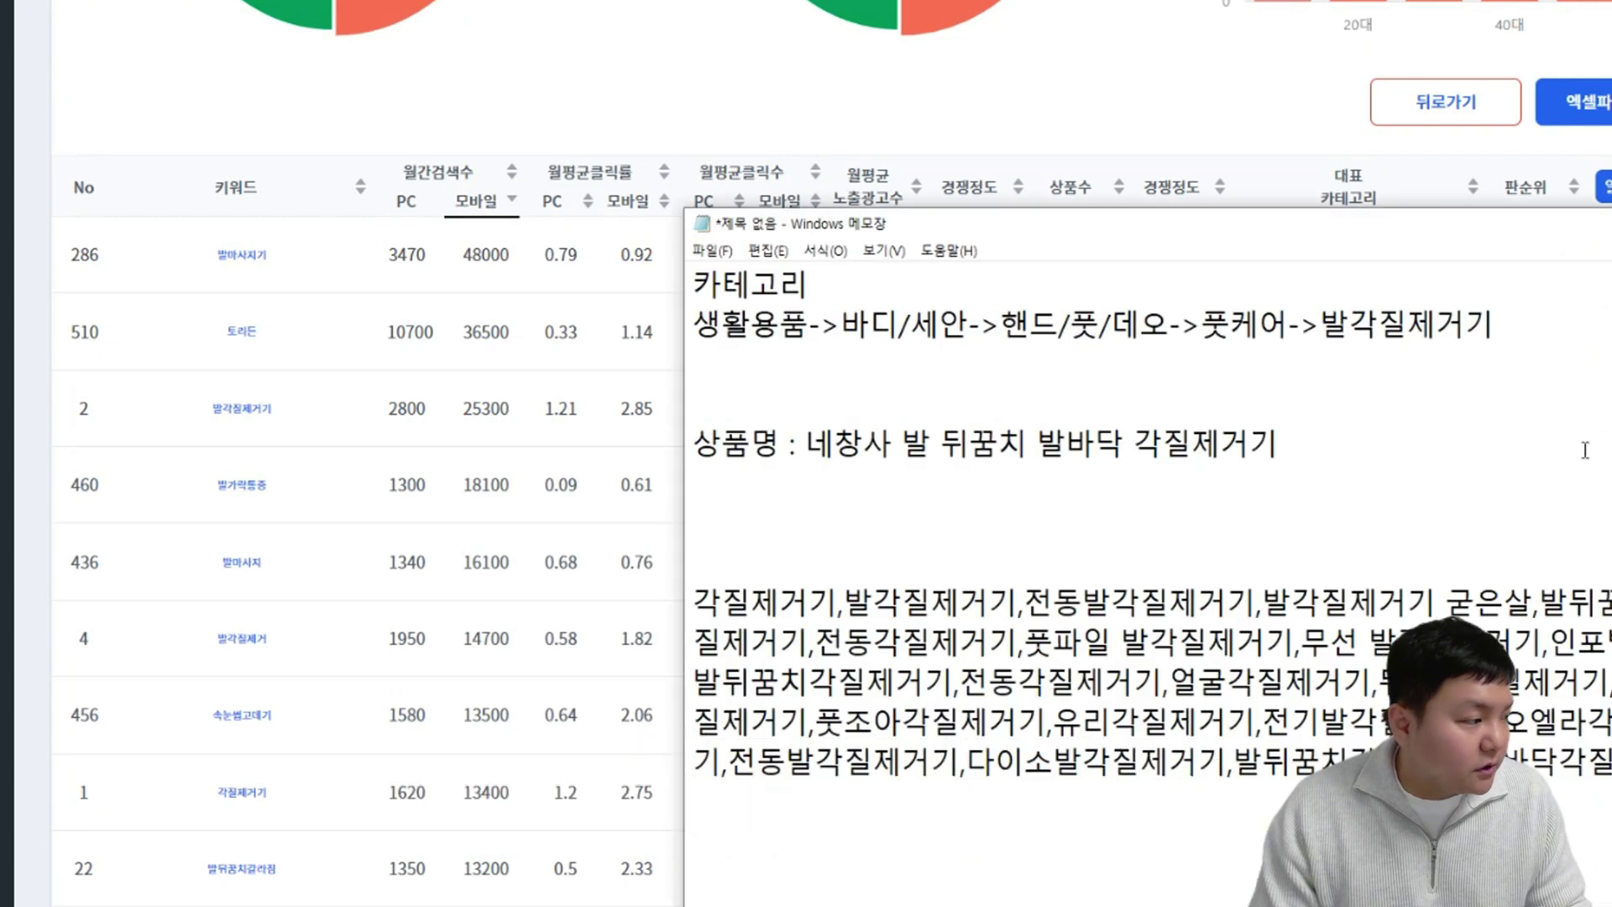
pyautogui.moveTo(1329, 233); pyautogui.dragTo(1227, 121)
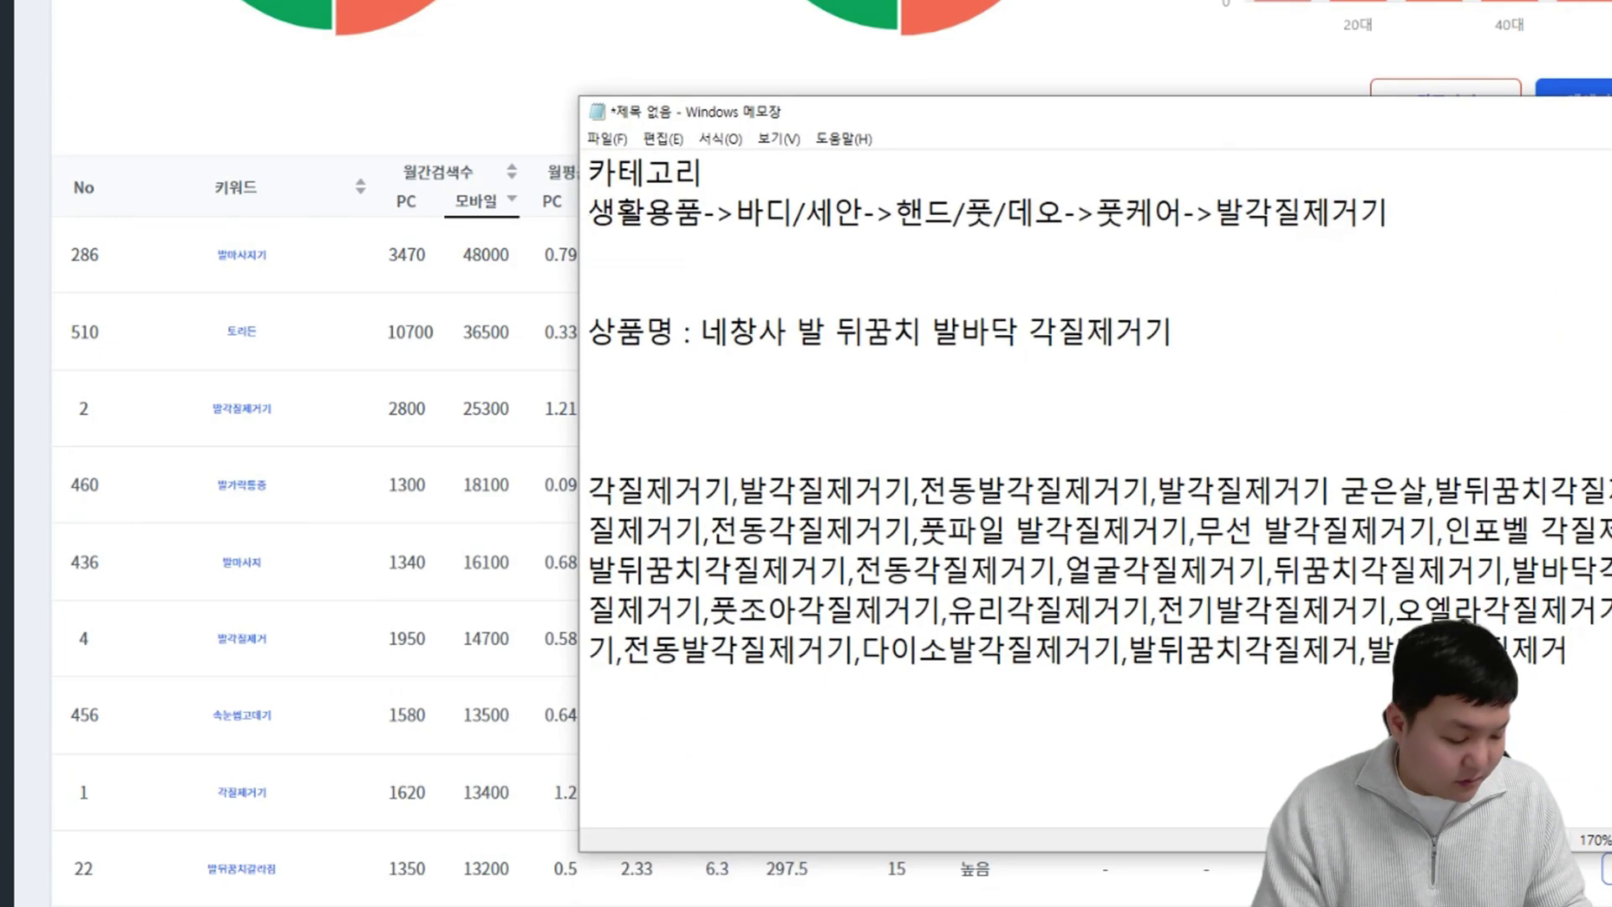
pyautogui.press('BackSpace')
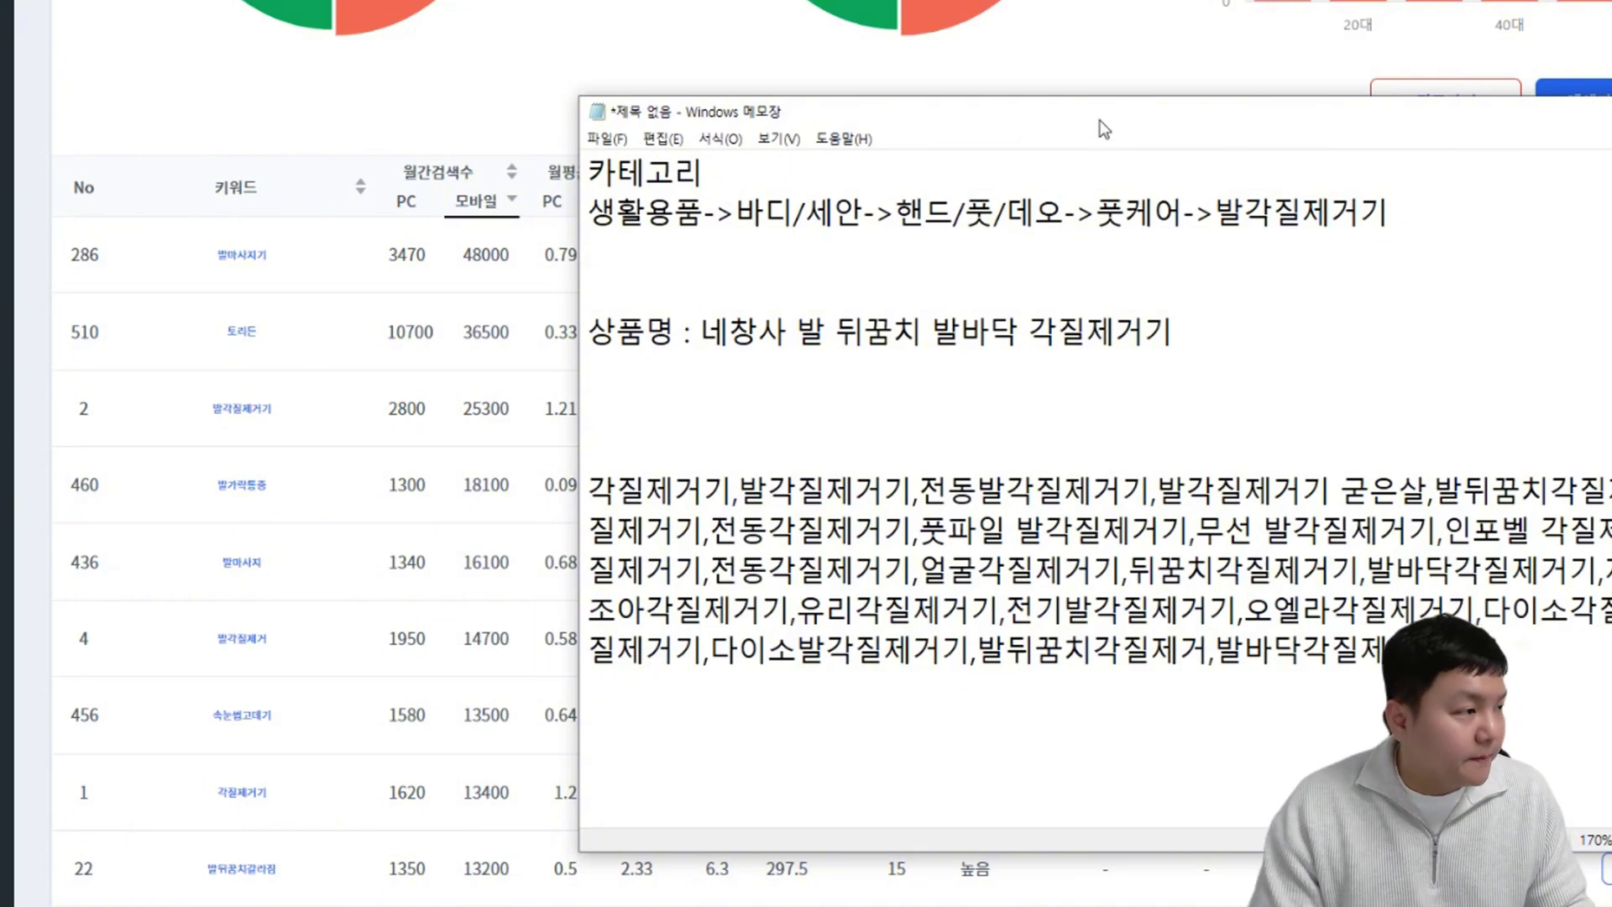
pyautogui.moveTo(1104, 129); pyautogui.dragTo(1126, 49)
pyautogui.hotkey('shift', 'Left')
pyautogui.write(',')
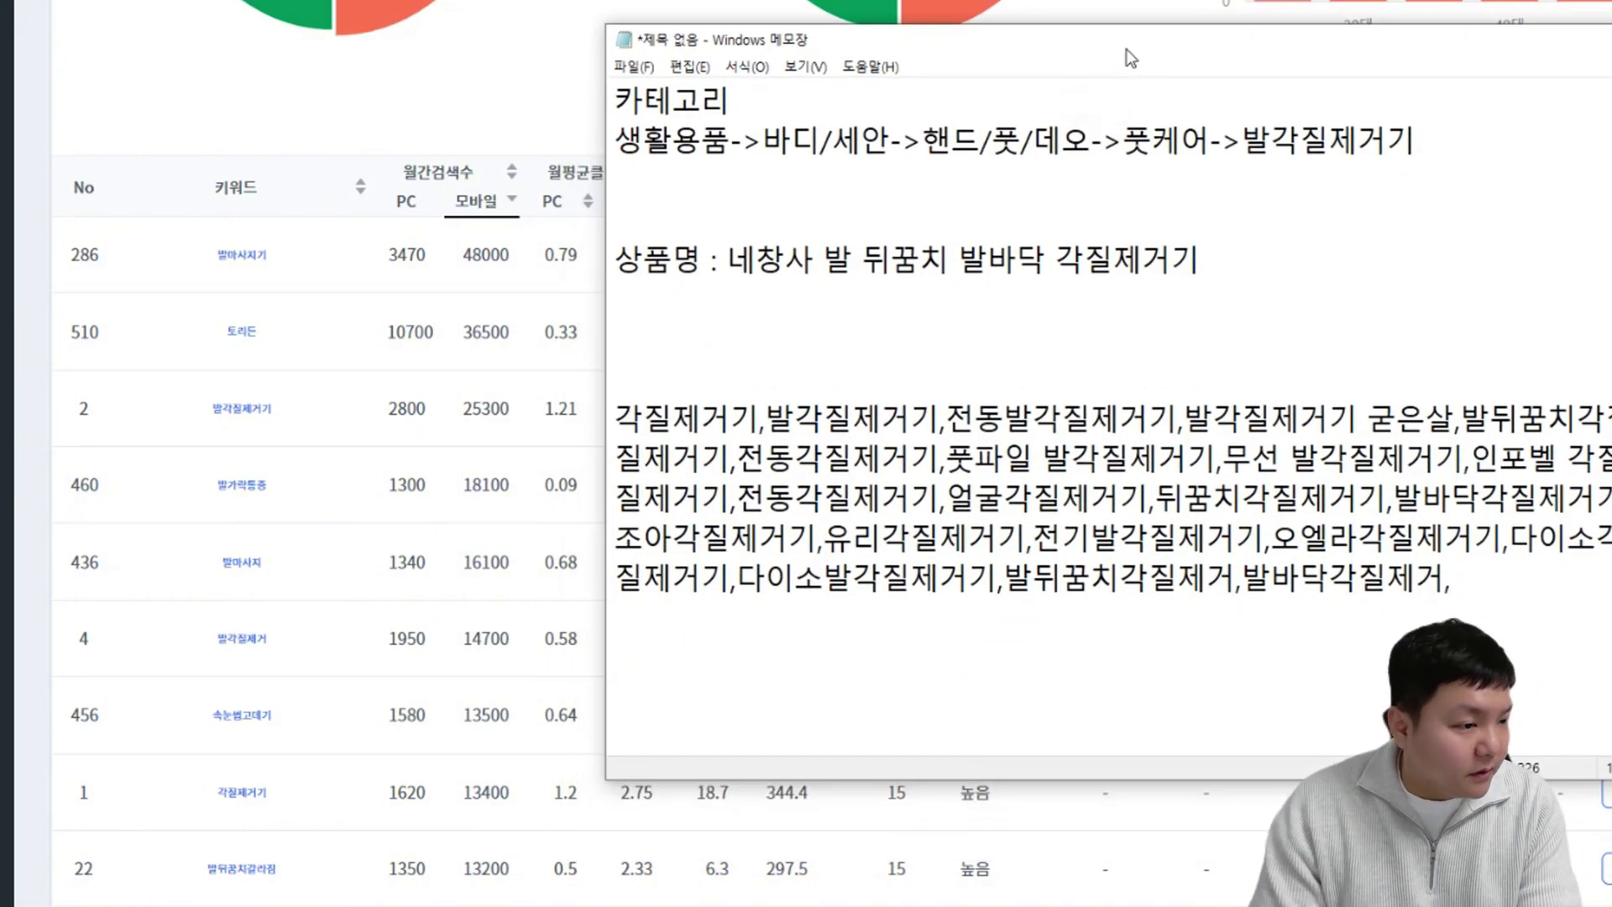
# Step: Append the suitable keywords 발각질제거기, 발각질제거 and 각질제거기 from the table to the note's list, separated by commas
pyautogui.scroll(-2, 270, 360)
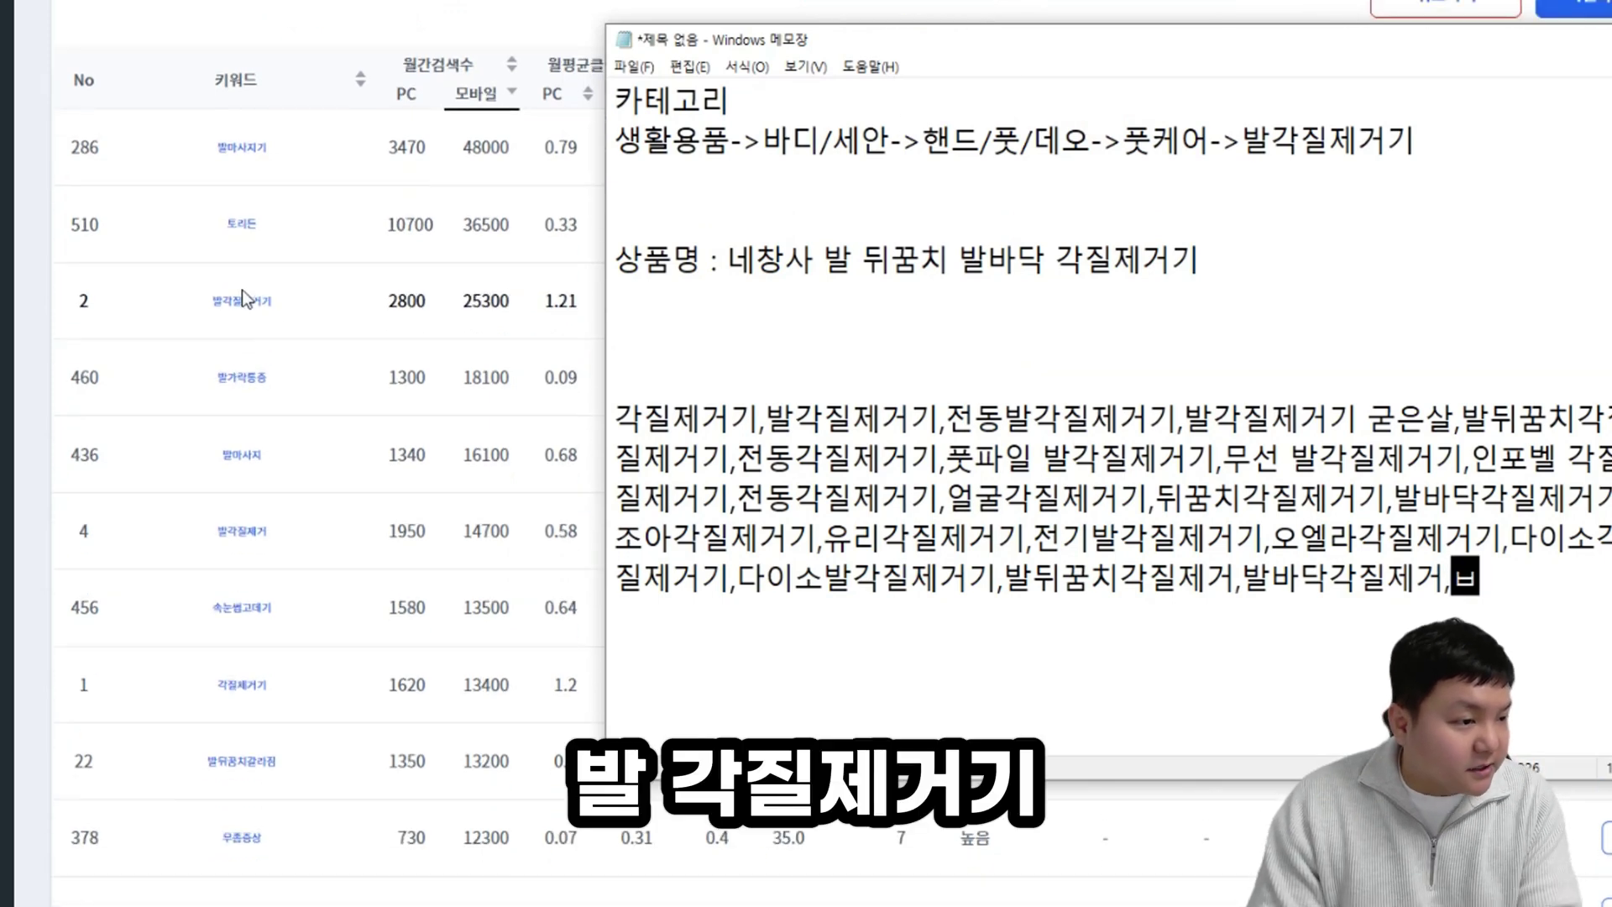
pyautogui.write('발각질제거기')
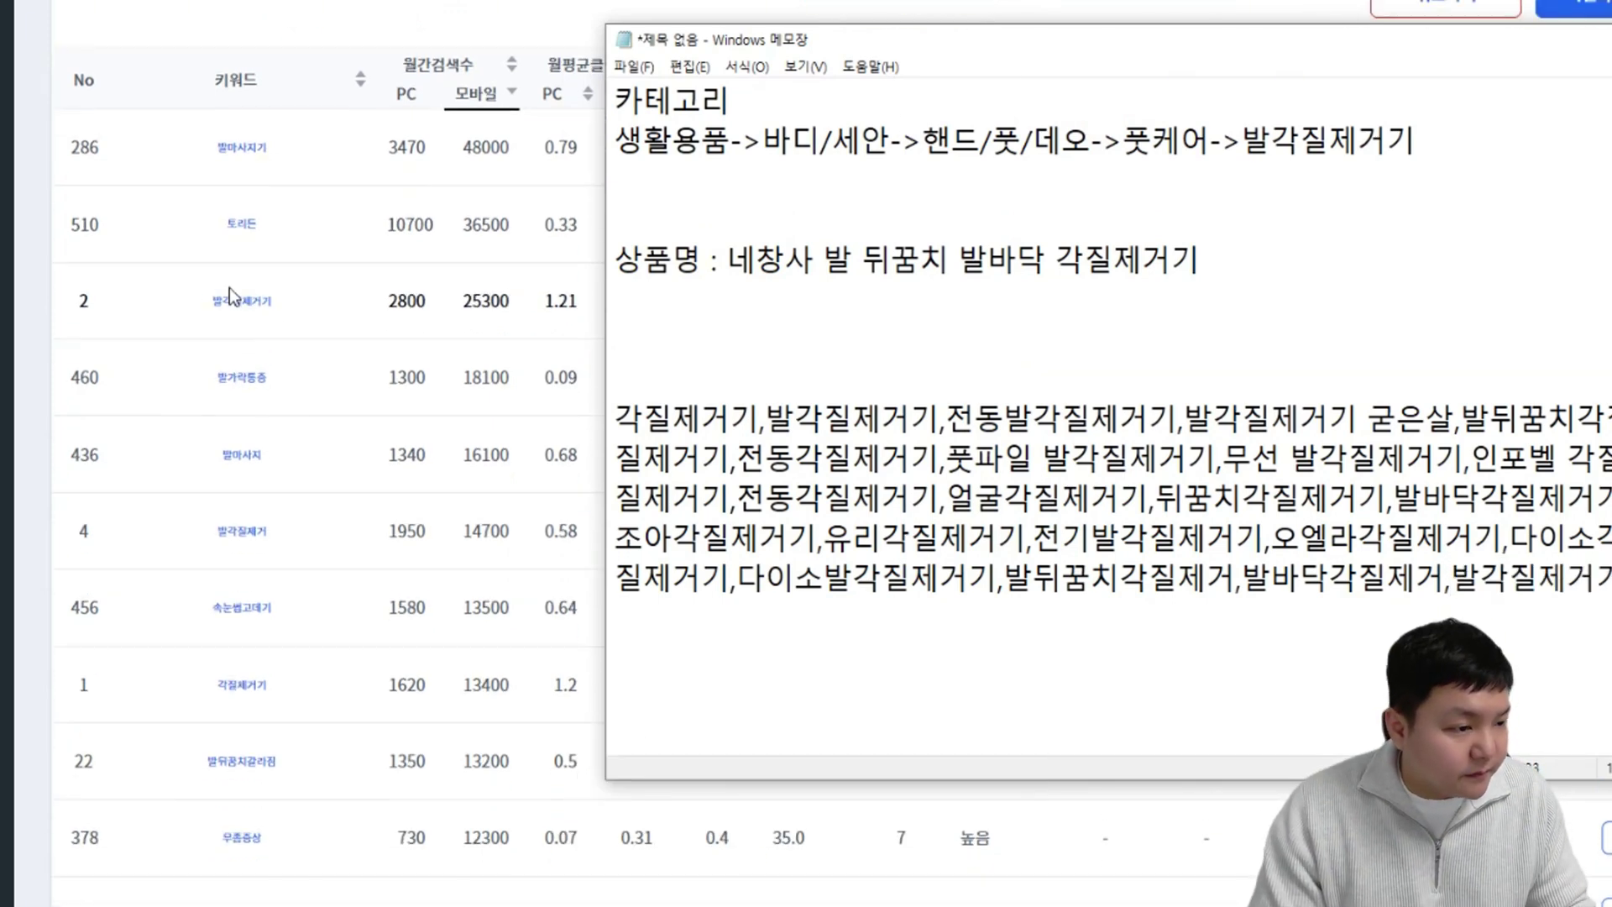
pyautogui.scroll(-2, 281, 309)
pyautogui.scroll(-2, 179, 269)
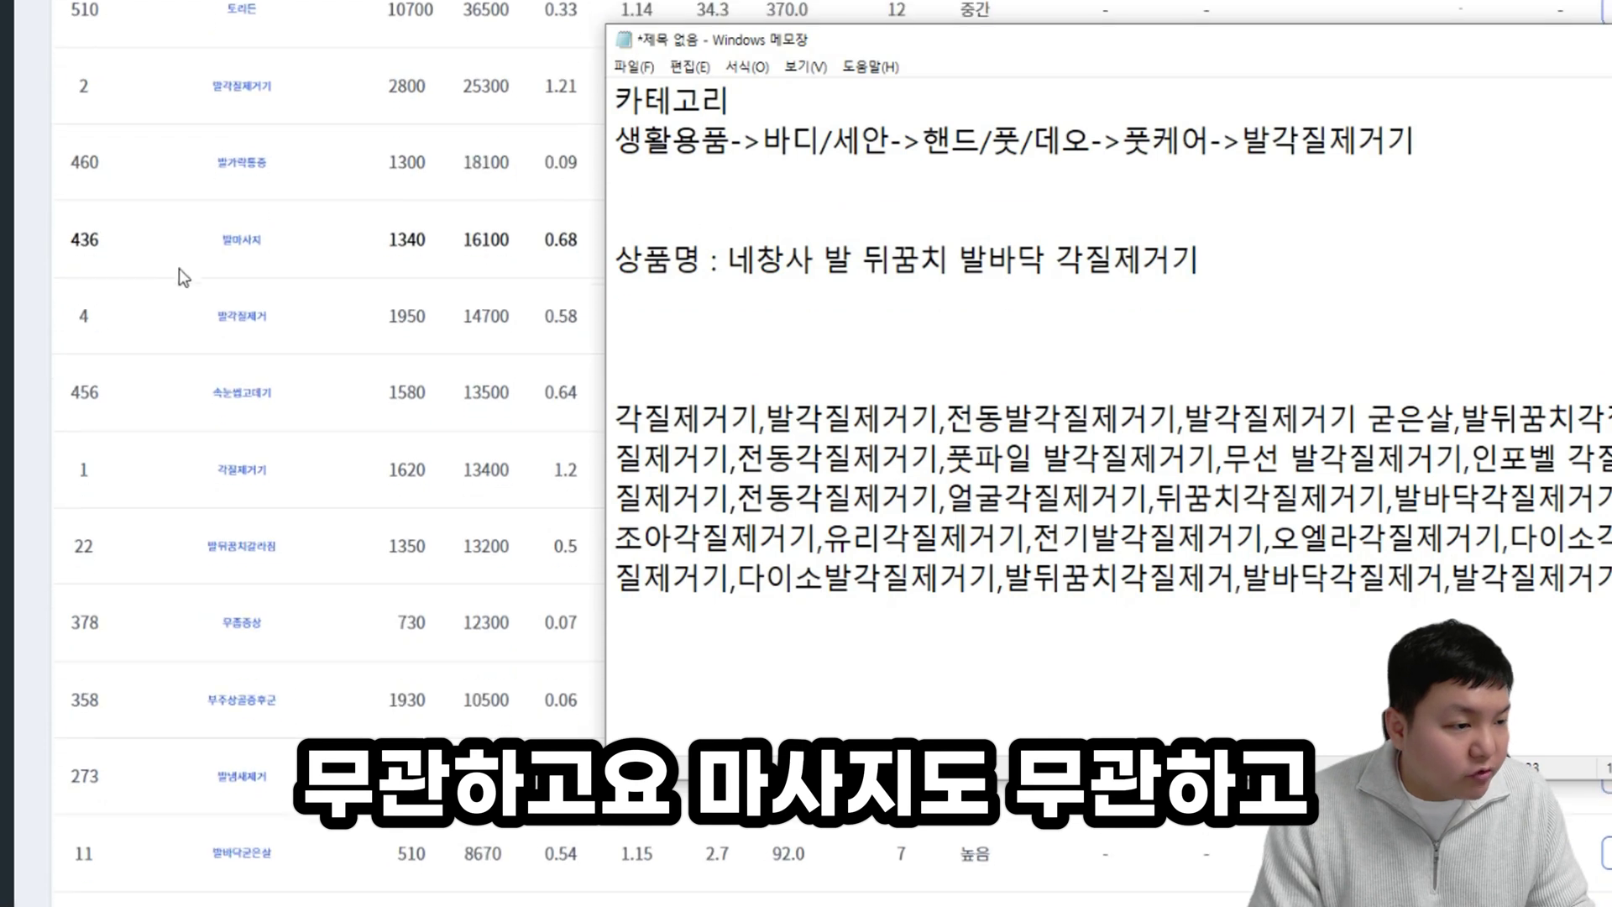
pyautogui.scroll(-2, 302, 235)
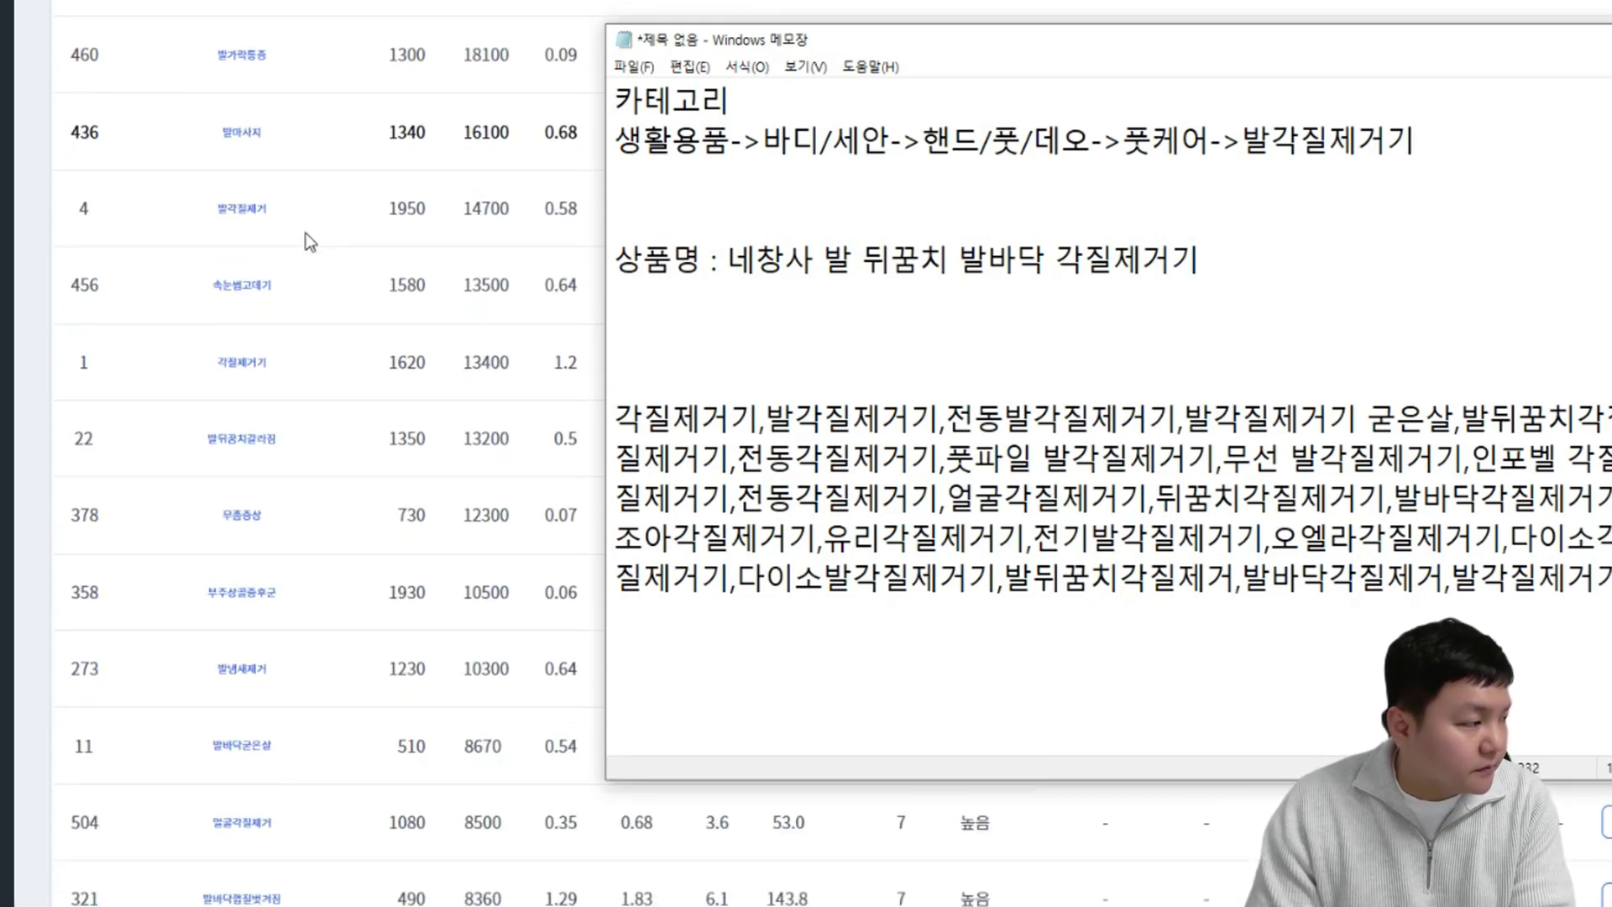
pyautogui.write(',발각질제거기')
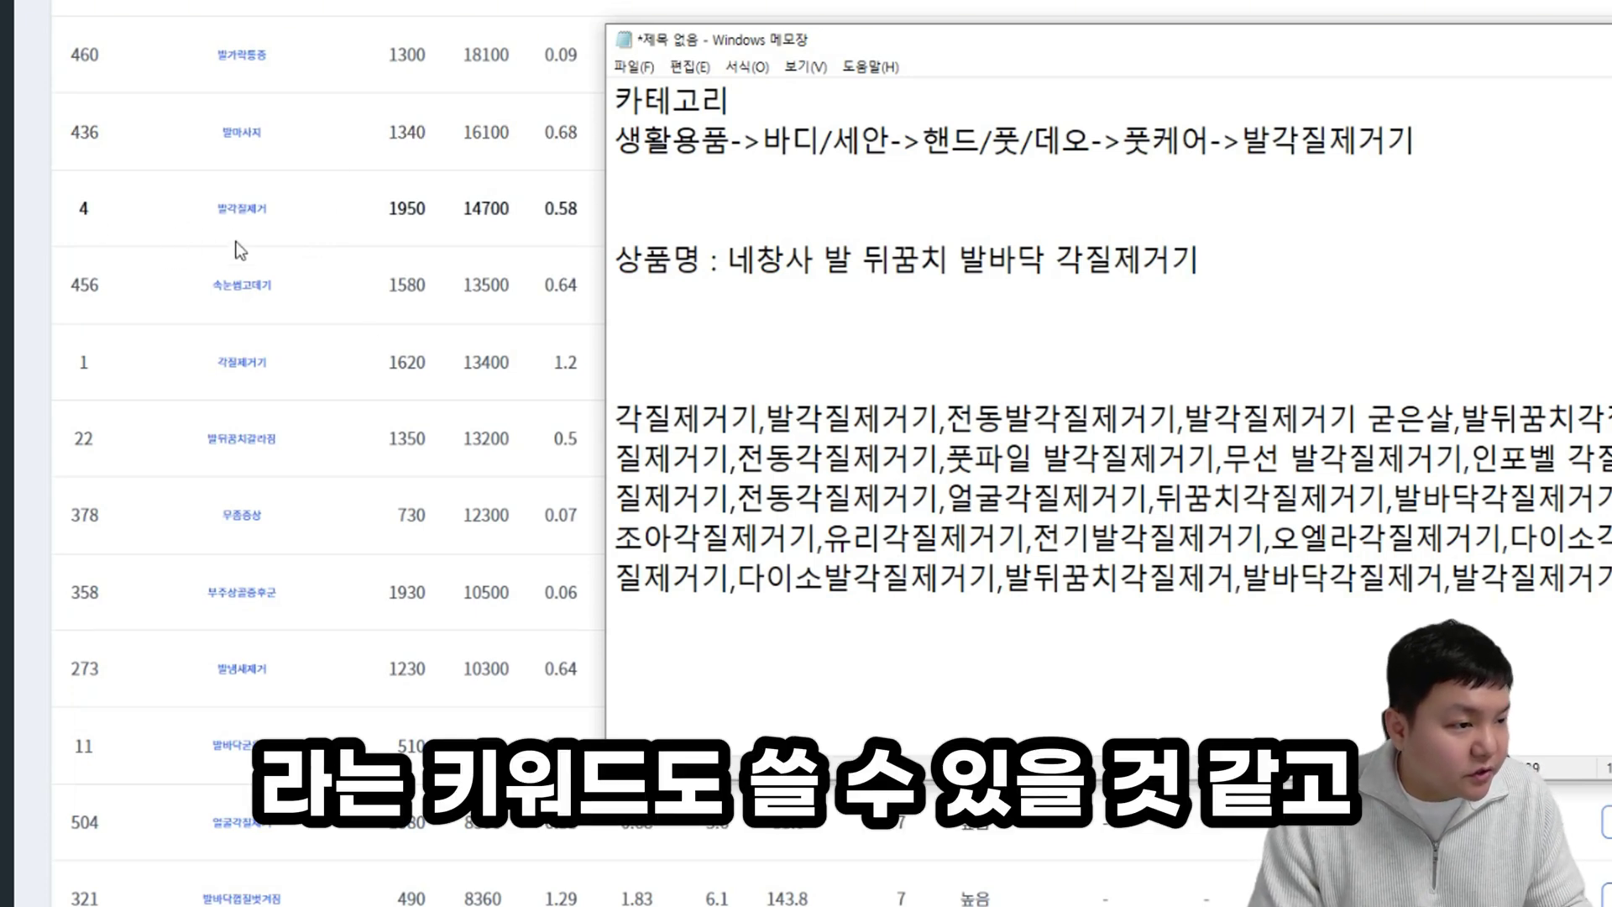
pyautogui.scroll(-1, 264, 177)
pyautogui.scroll(-1, 266, 209)
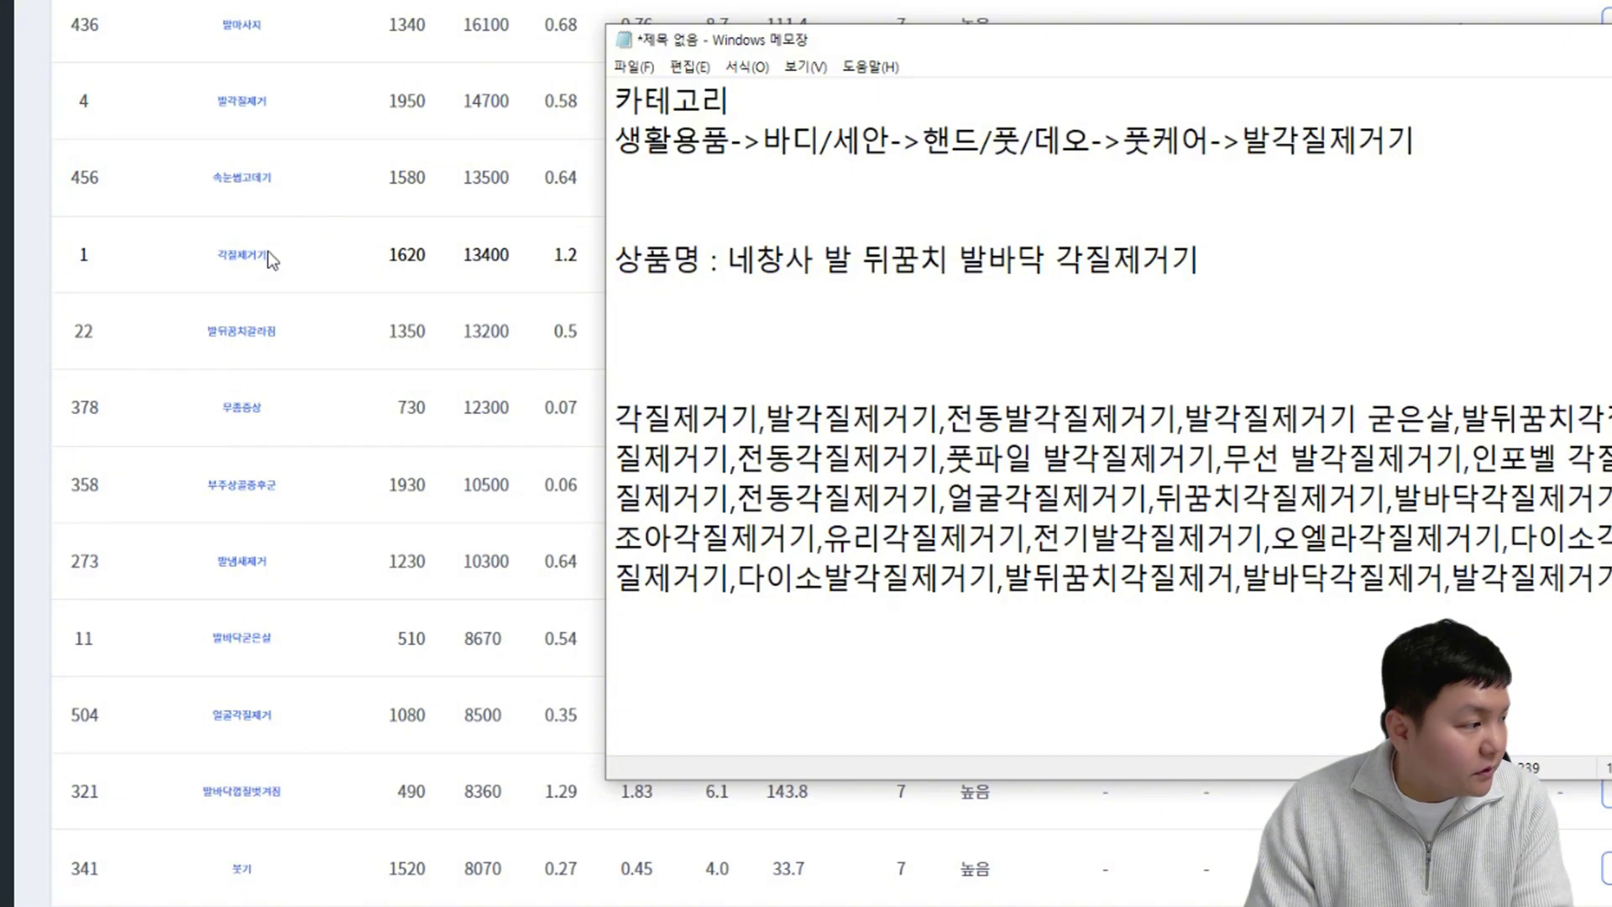
pyautogui.write(',발각질제거기,각질제거기,')
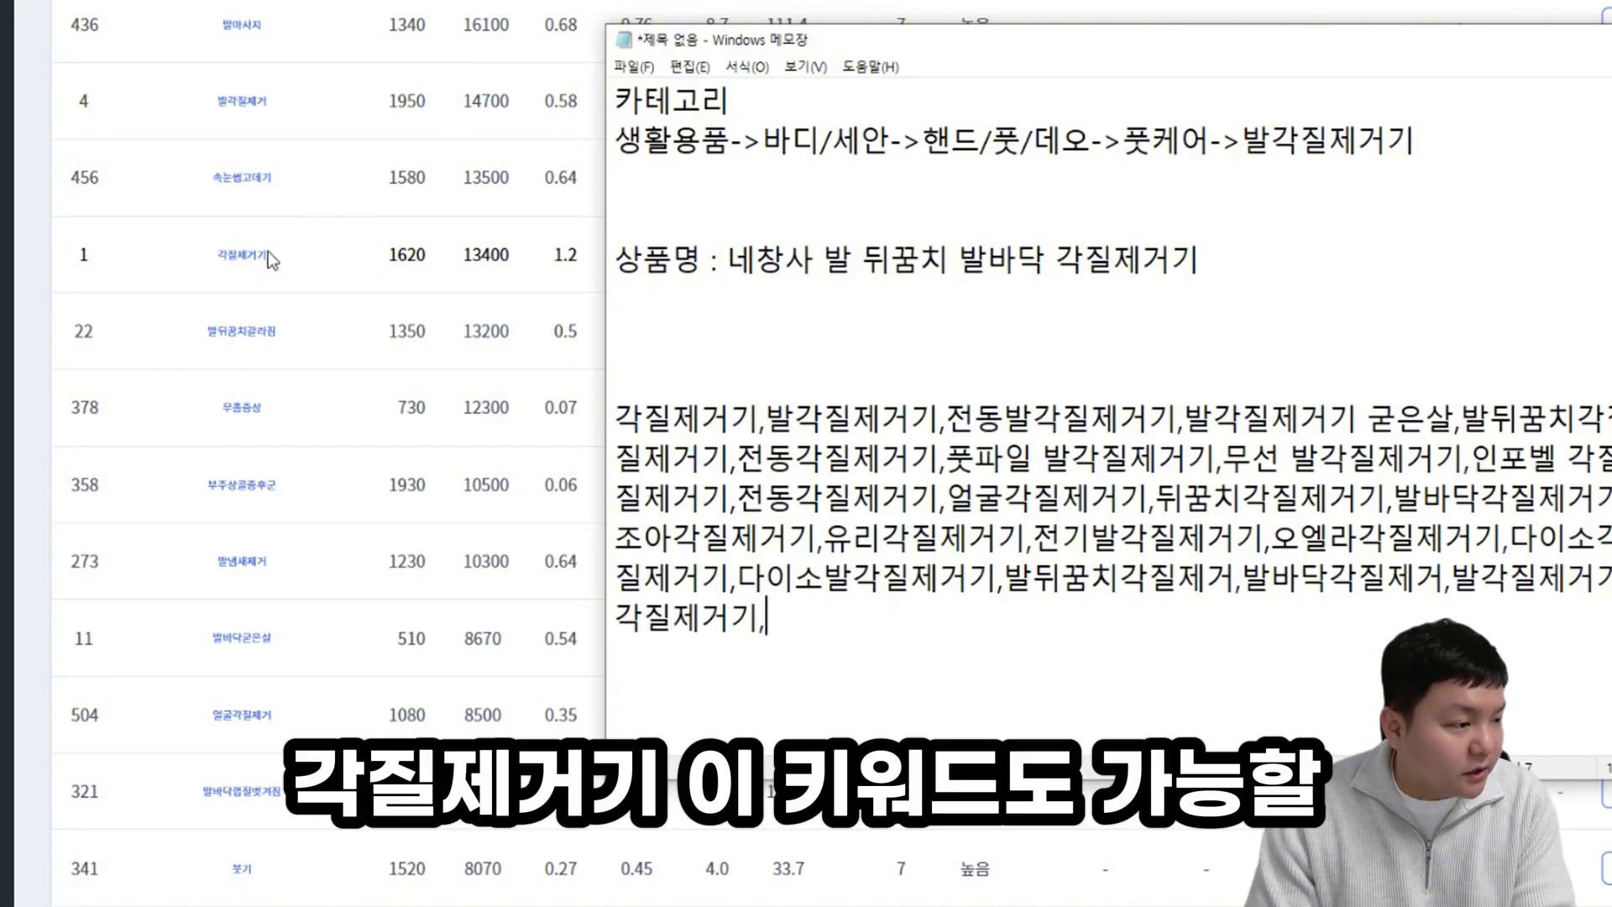
# Step: Append the suitable keywords 발각질 and 각질제거 from the keyword table to the note's list, each followed by a comma
pyautogui.scroll(-2, 203, 279)
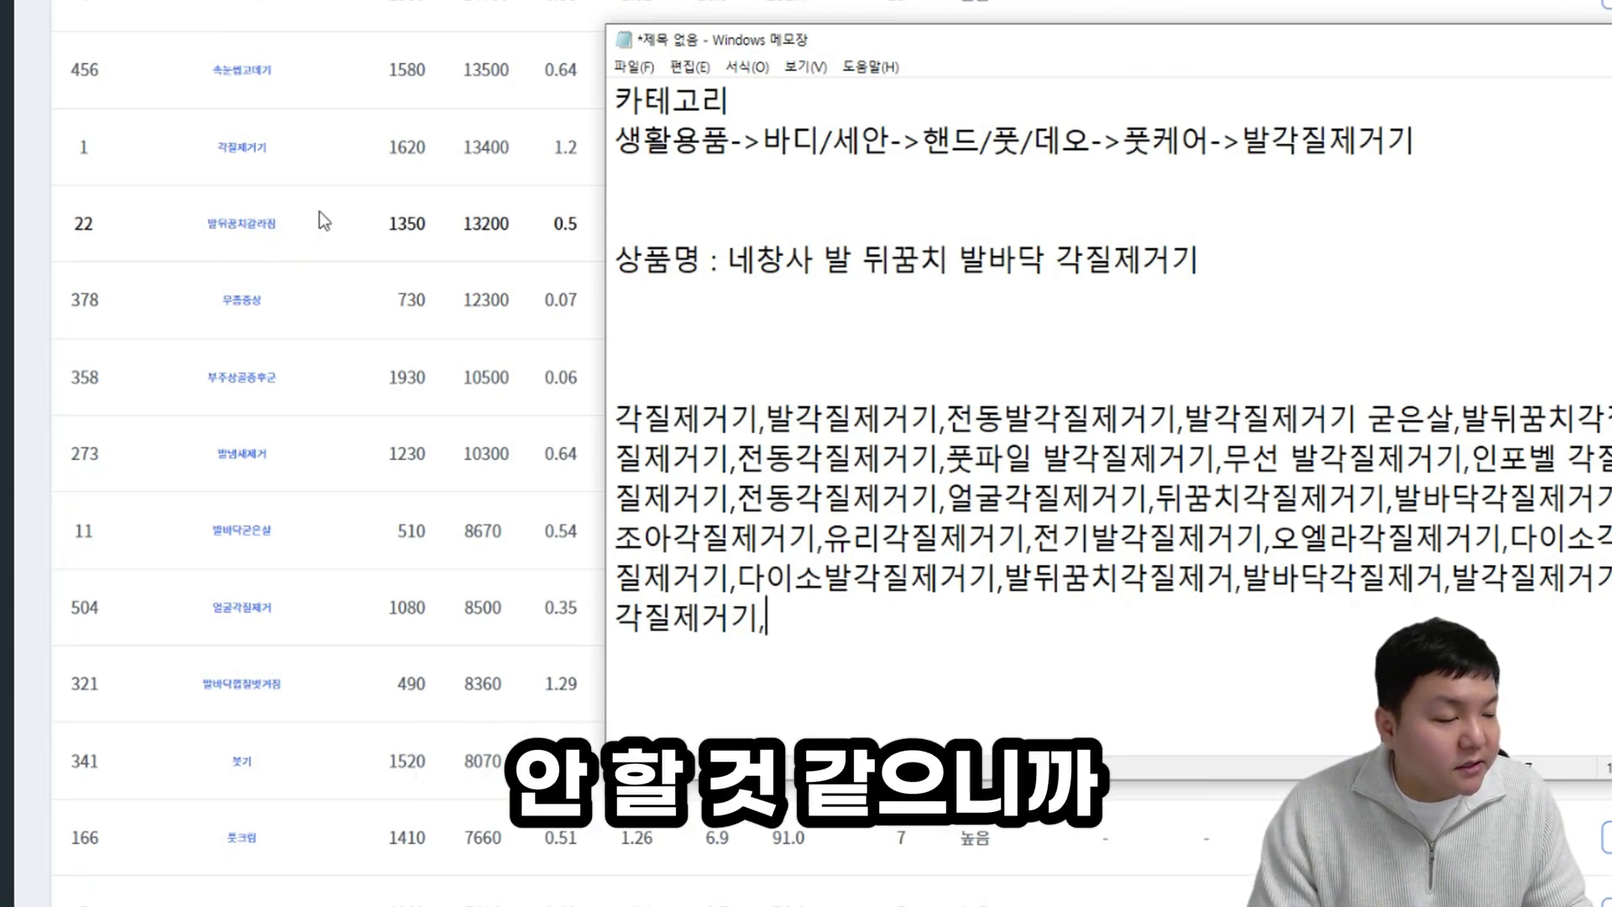
pyautogui.scroll(-1, 214, 203)
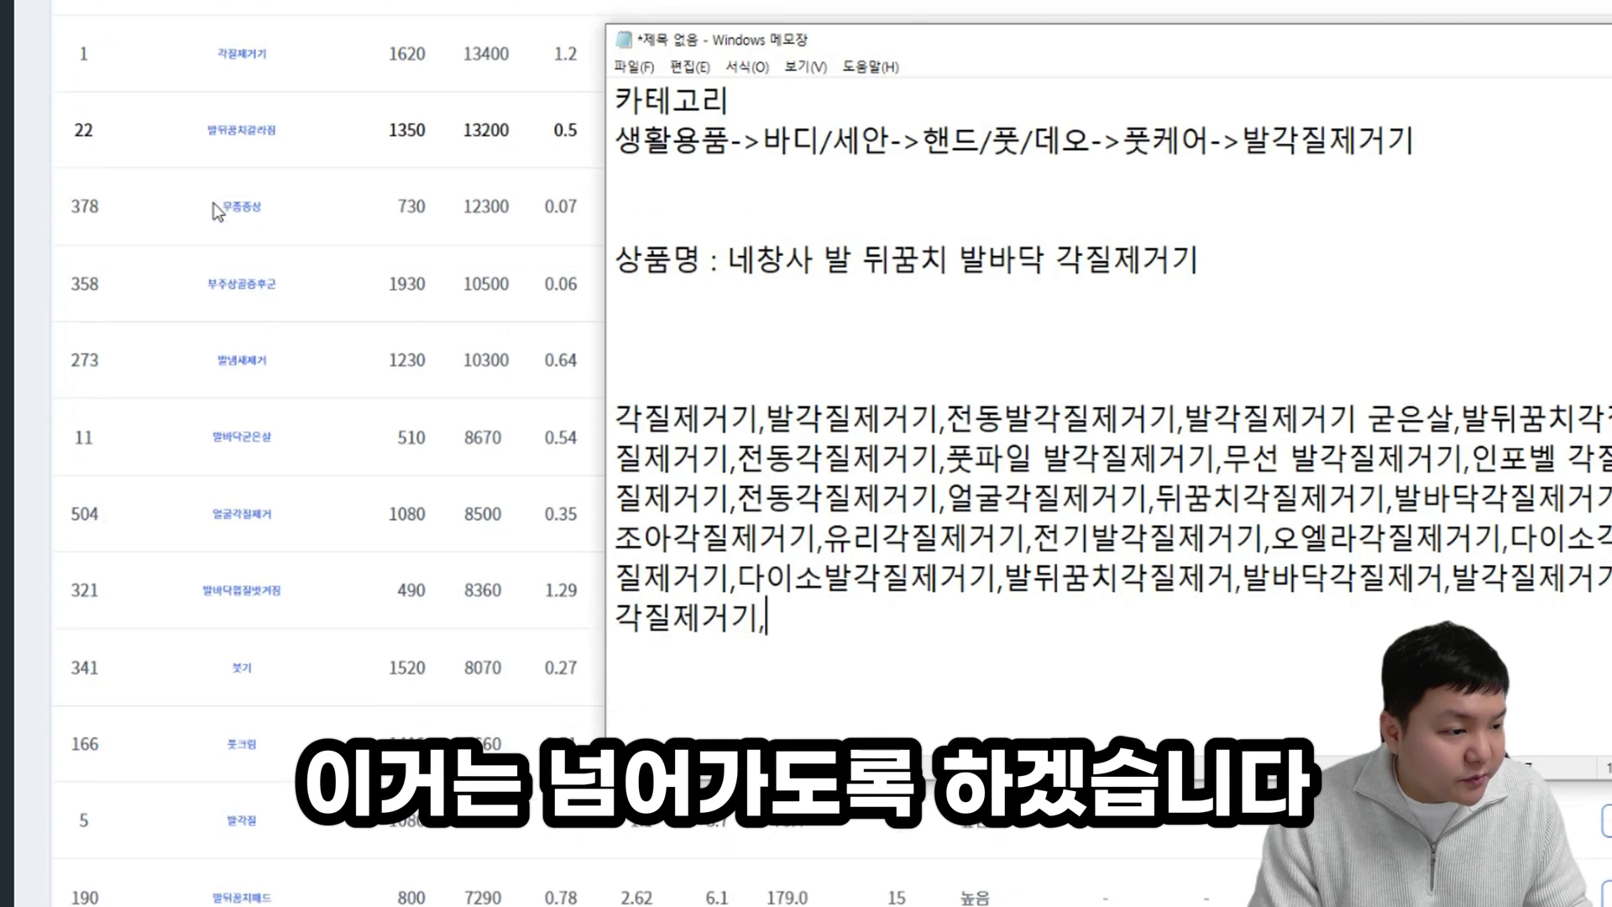
pyautogui.scroll(-1, 268, 298)
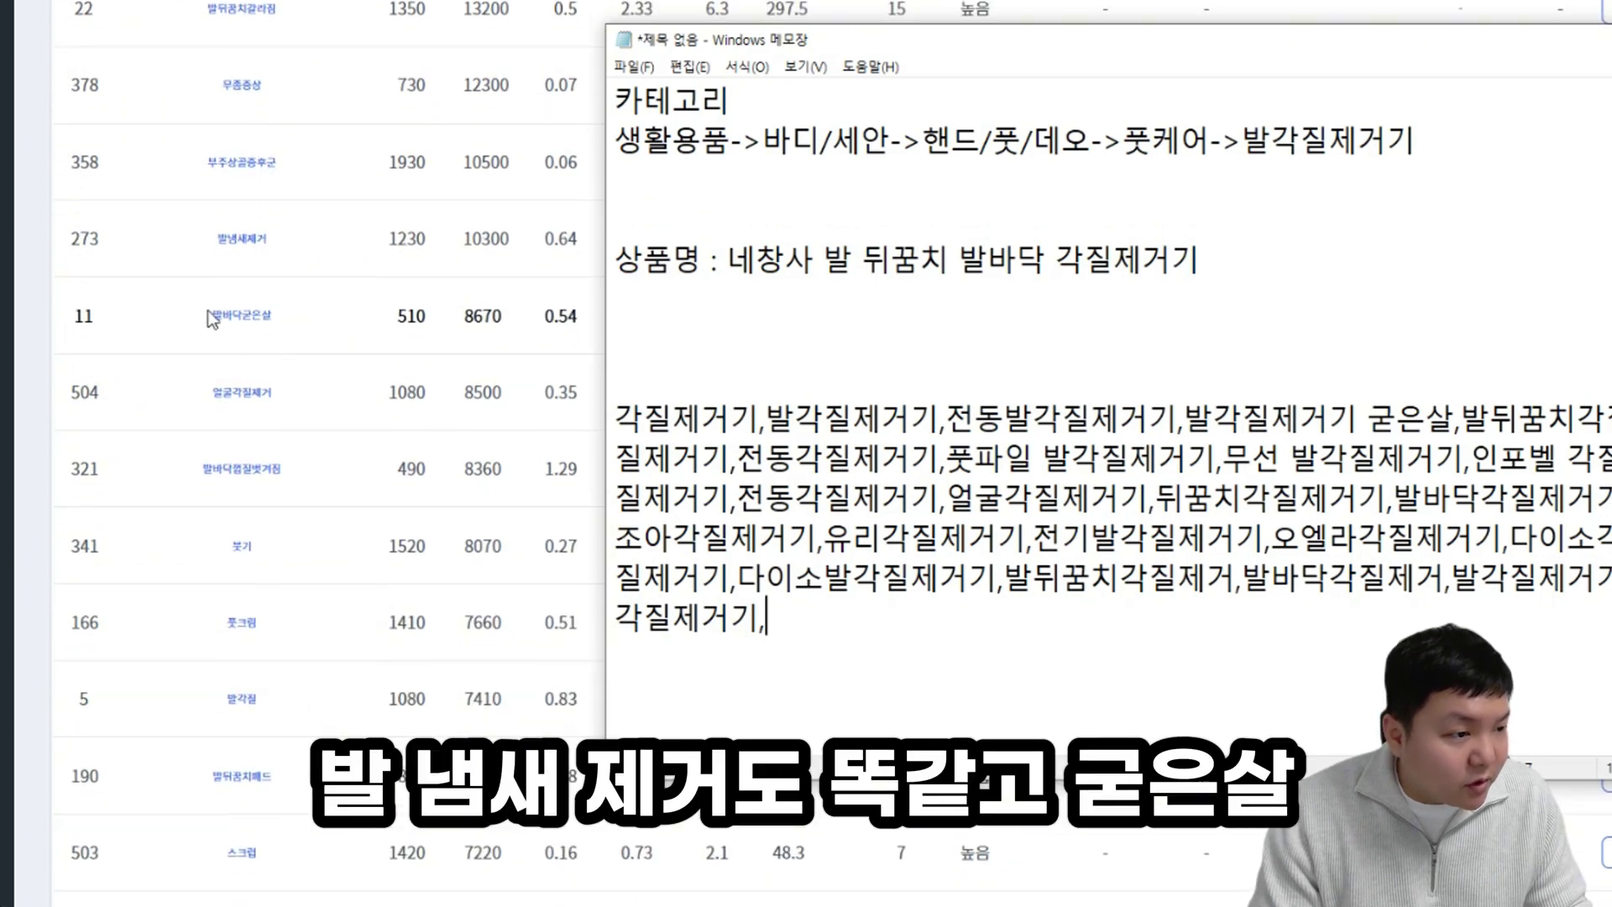
pyautogui.scroll(-2, 172, 269)
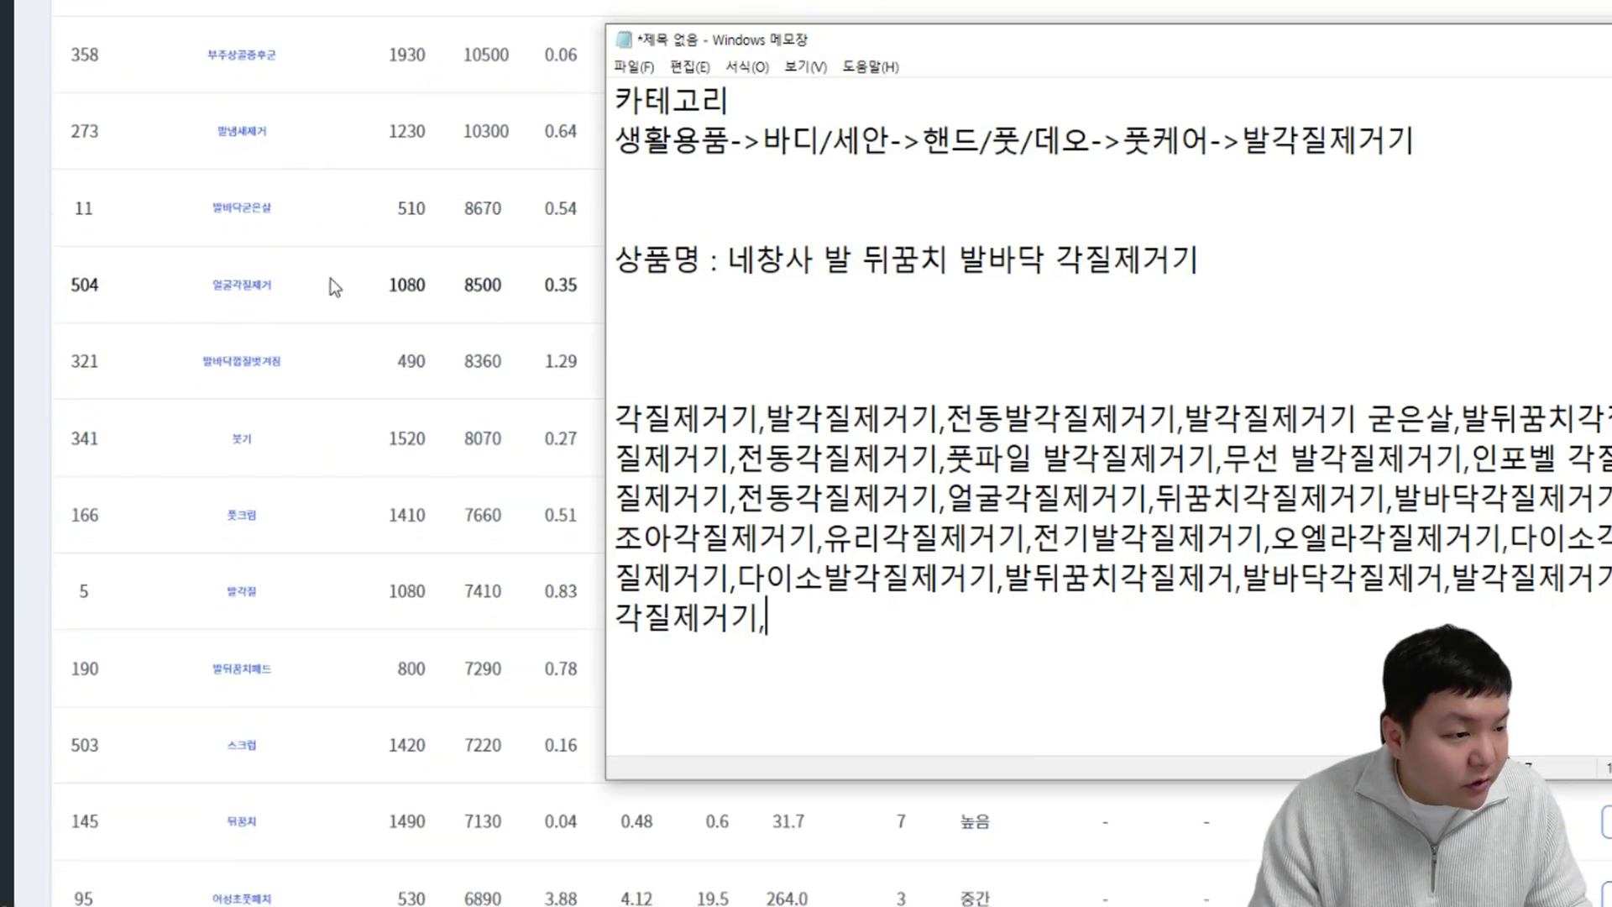
pyautogui.scroll(-1, 282, 246)
pyautogui.scroll(-1, 211, 259)
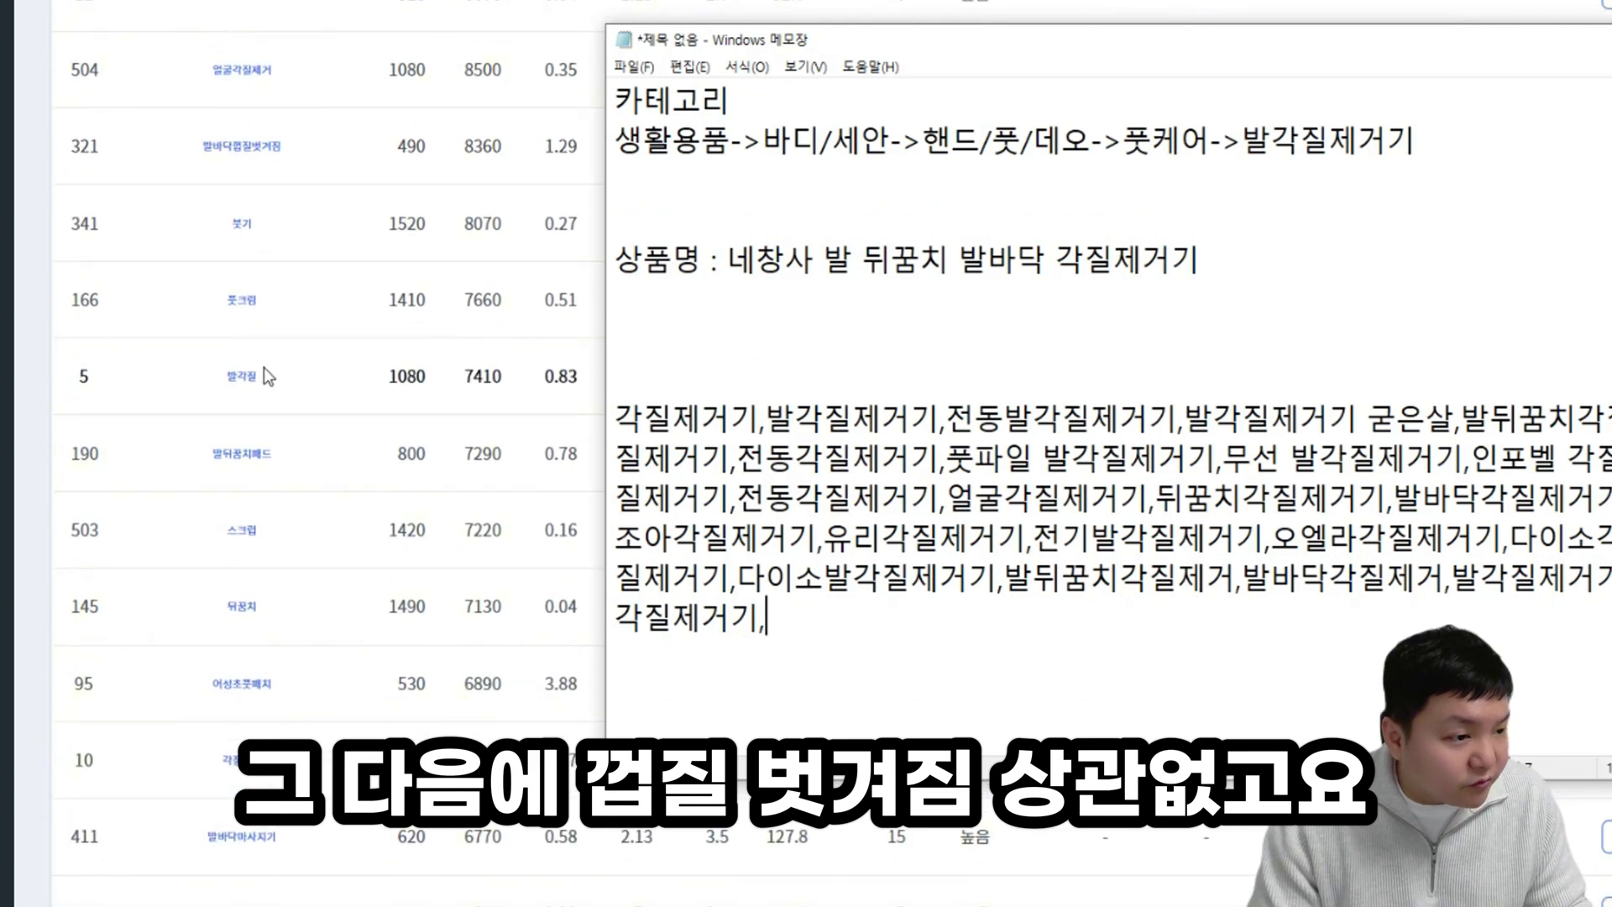
pyautogui.write('ㅂ발각질,')
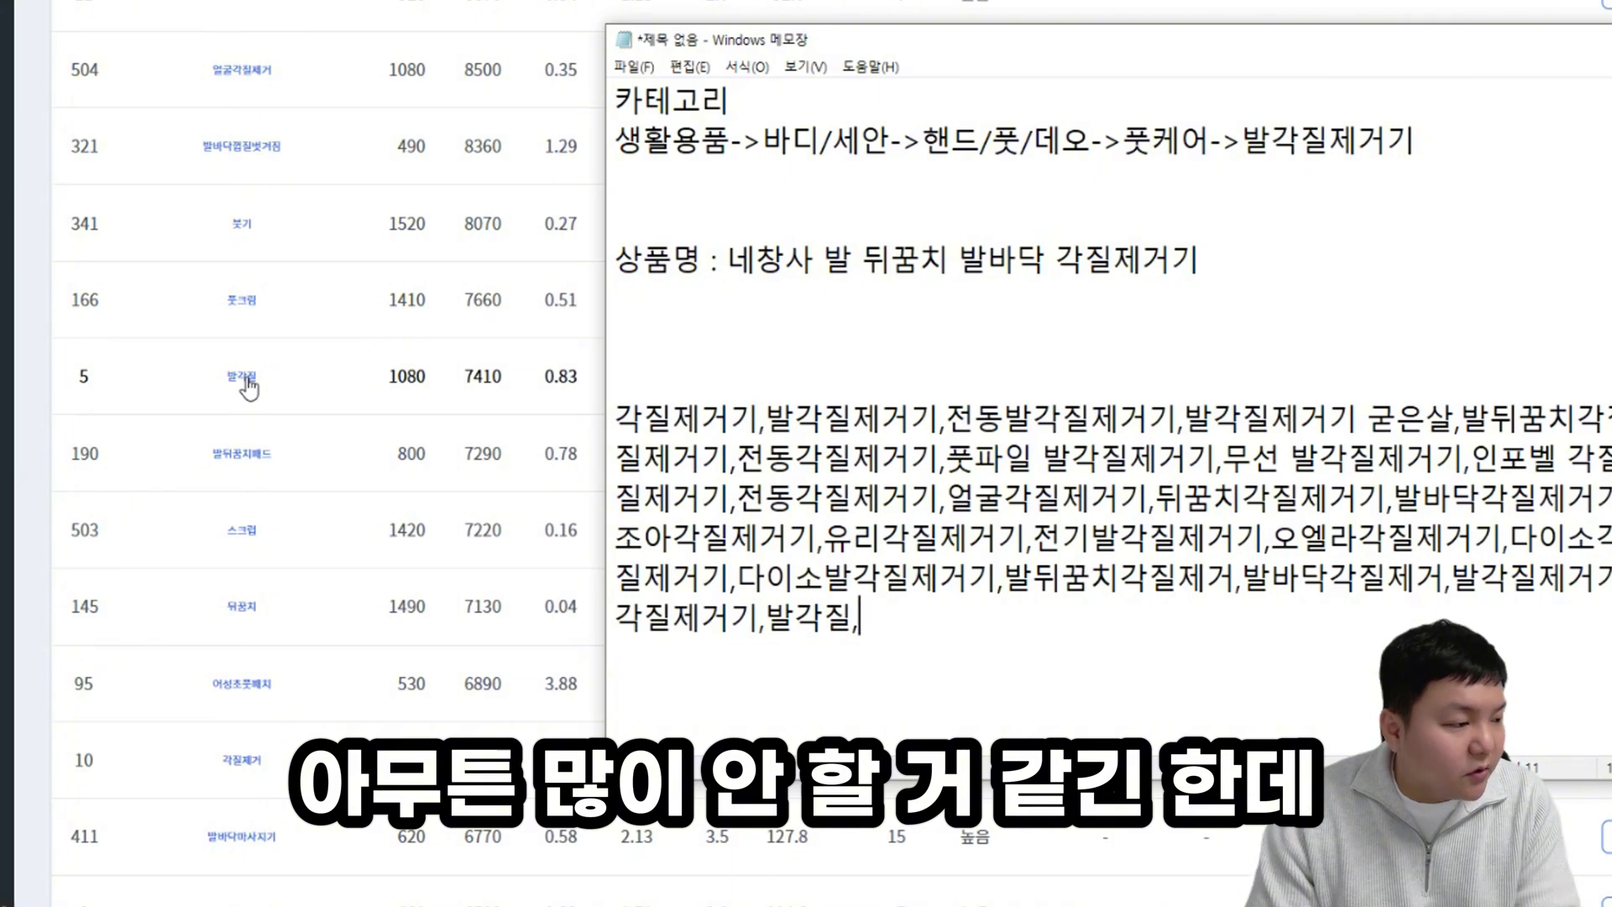
pyautogui.scroll(-2, 269, 290)
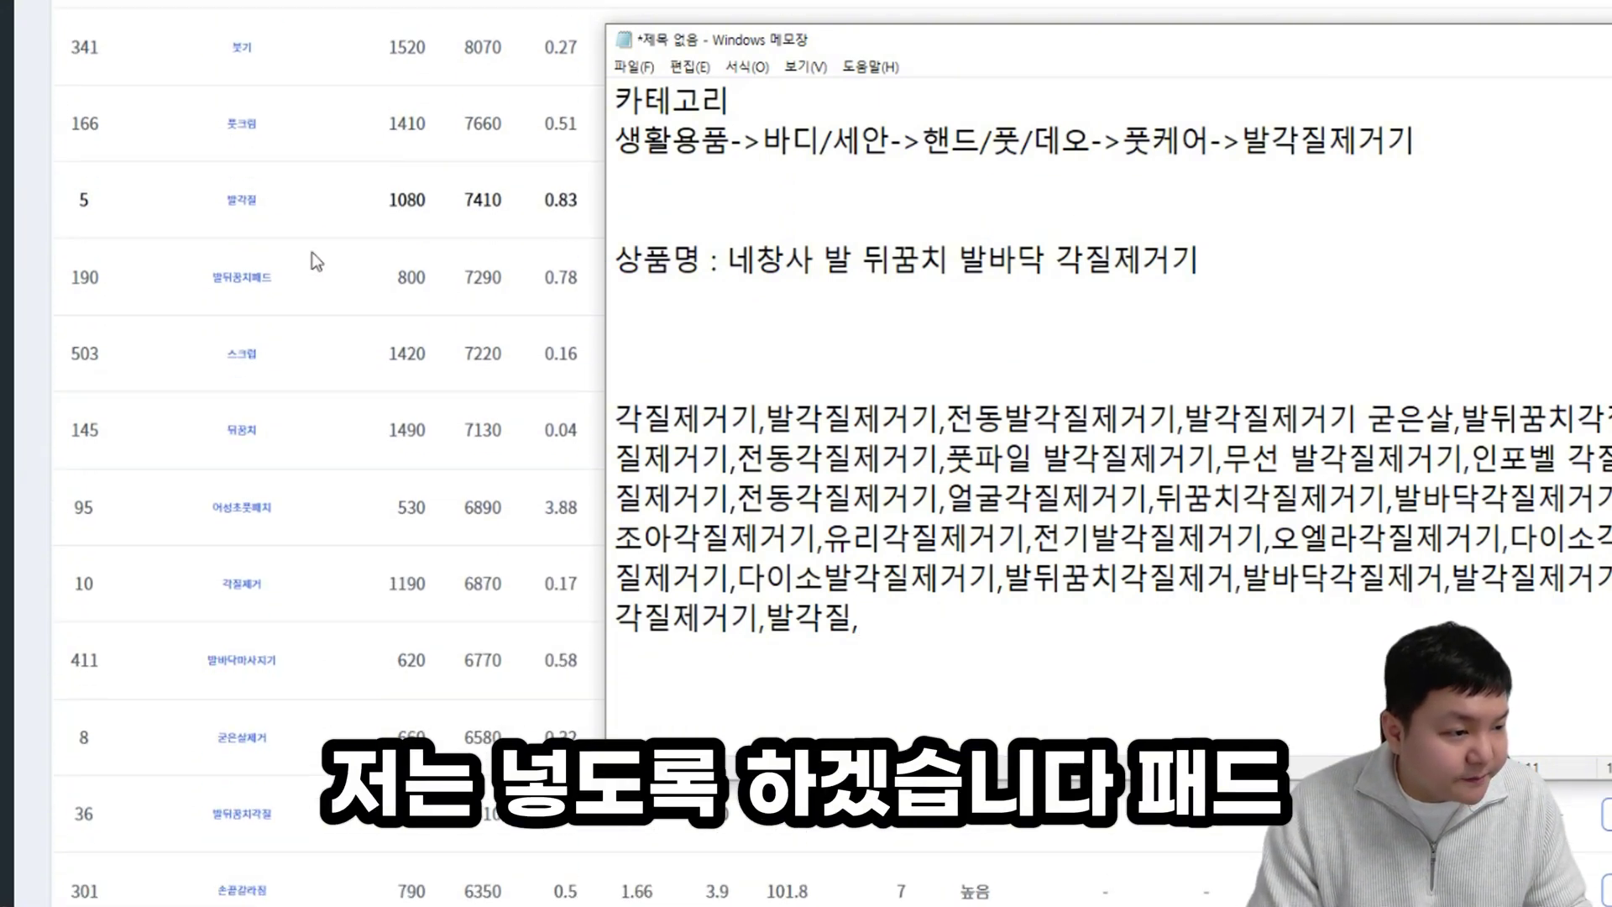
pyautogui.scroll(-2, 269, 250)
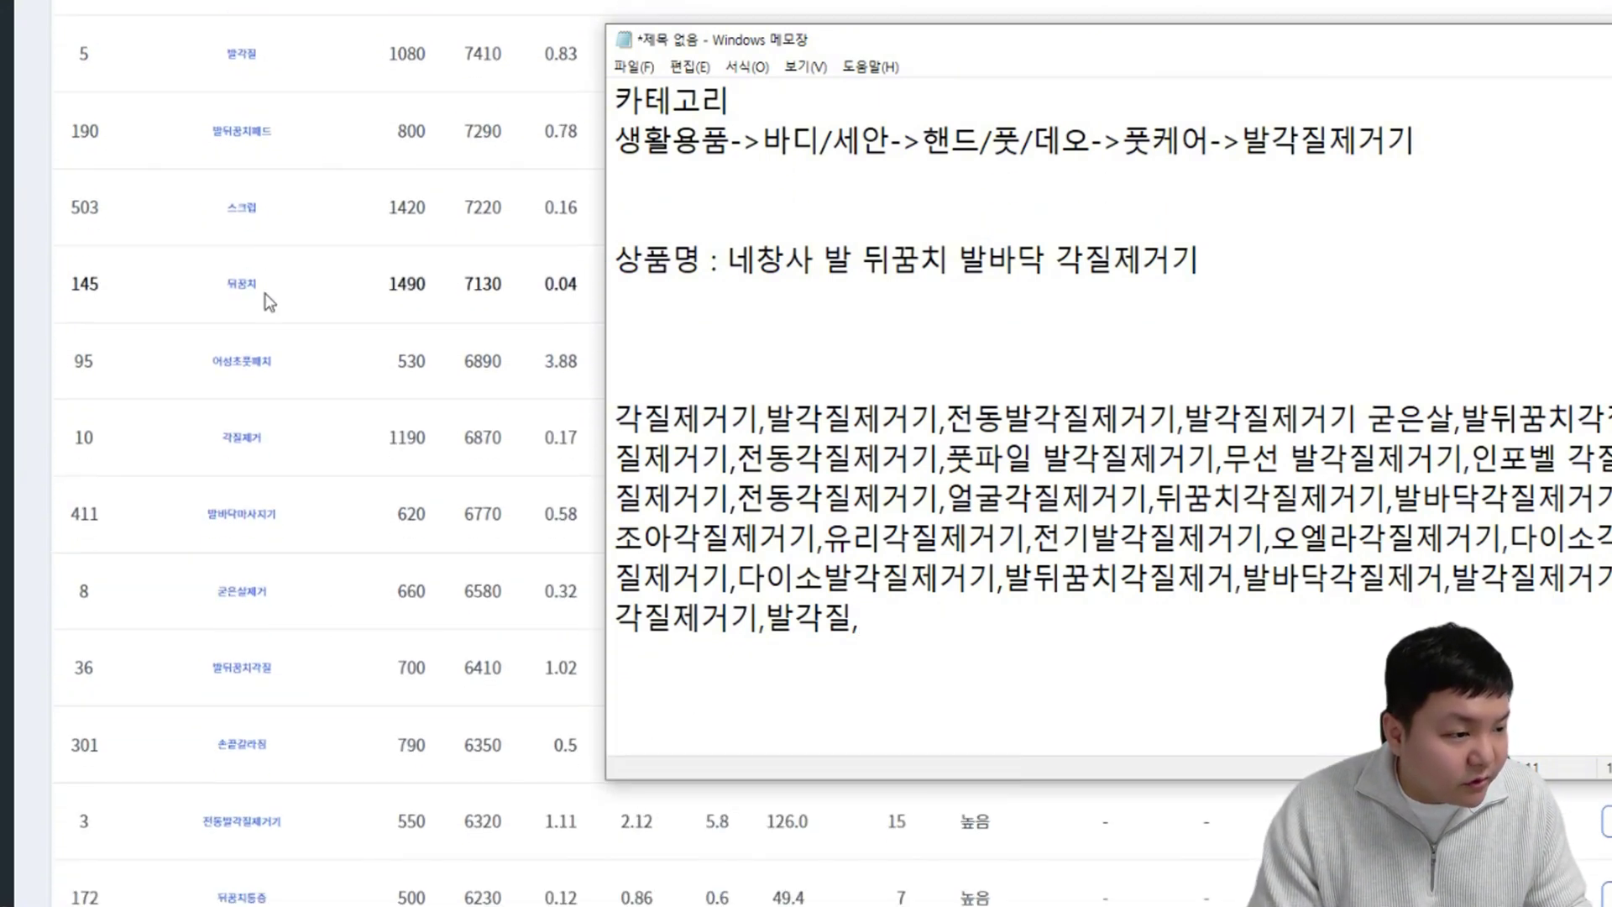
pyautogui.write('각질제거,')
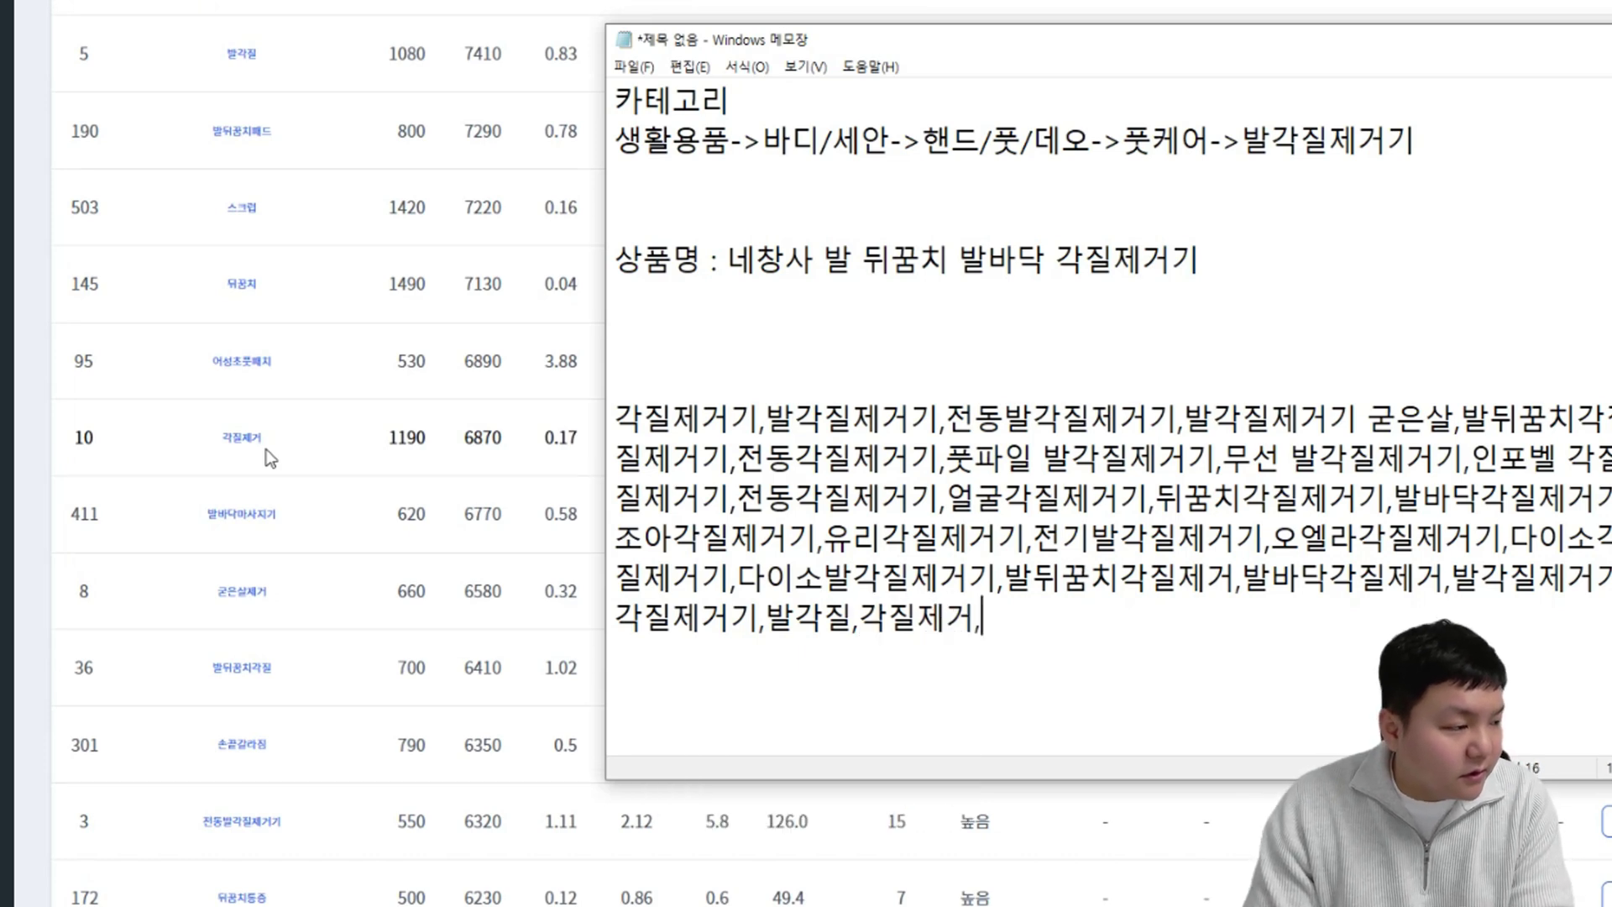
# Step: Examine the lower rows of the keyword table for further keywords relevant to the callus remover
pyautogui.scroll(-1, 260, 420)
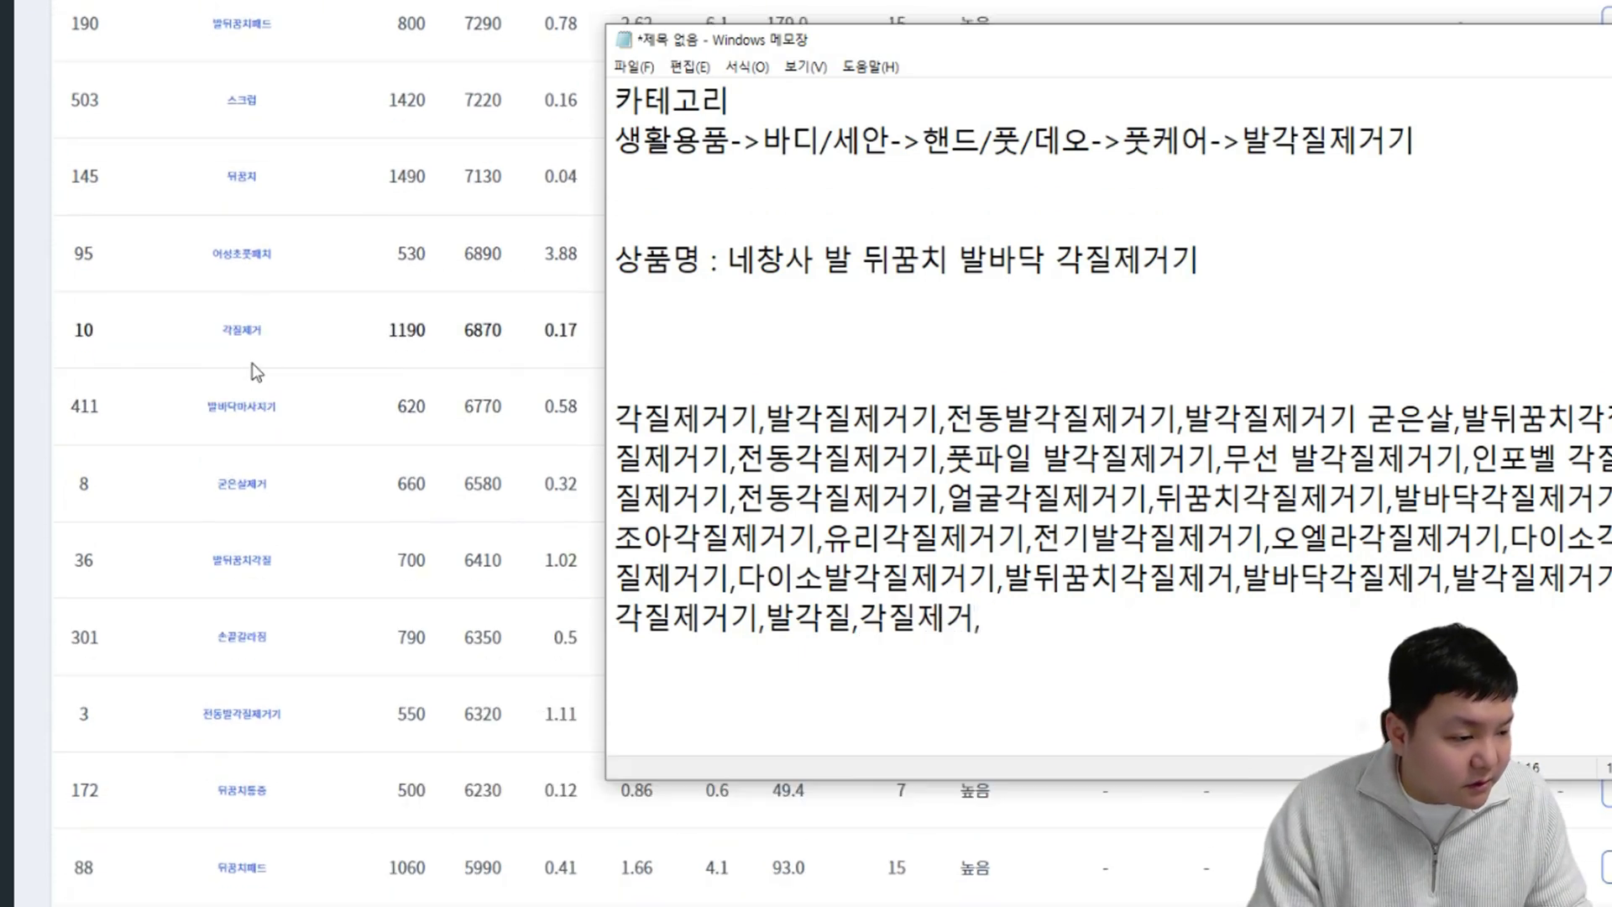
pyautogui.scroll(-4, 253, 356)
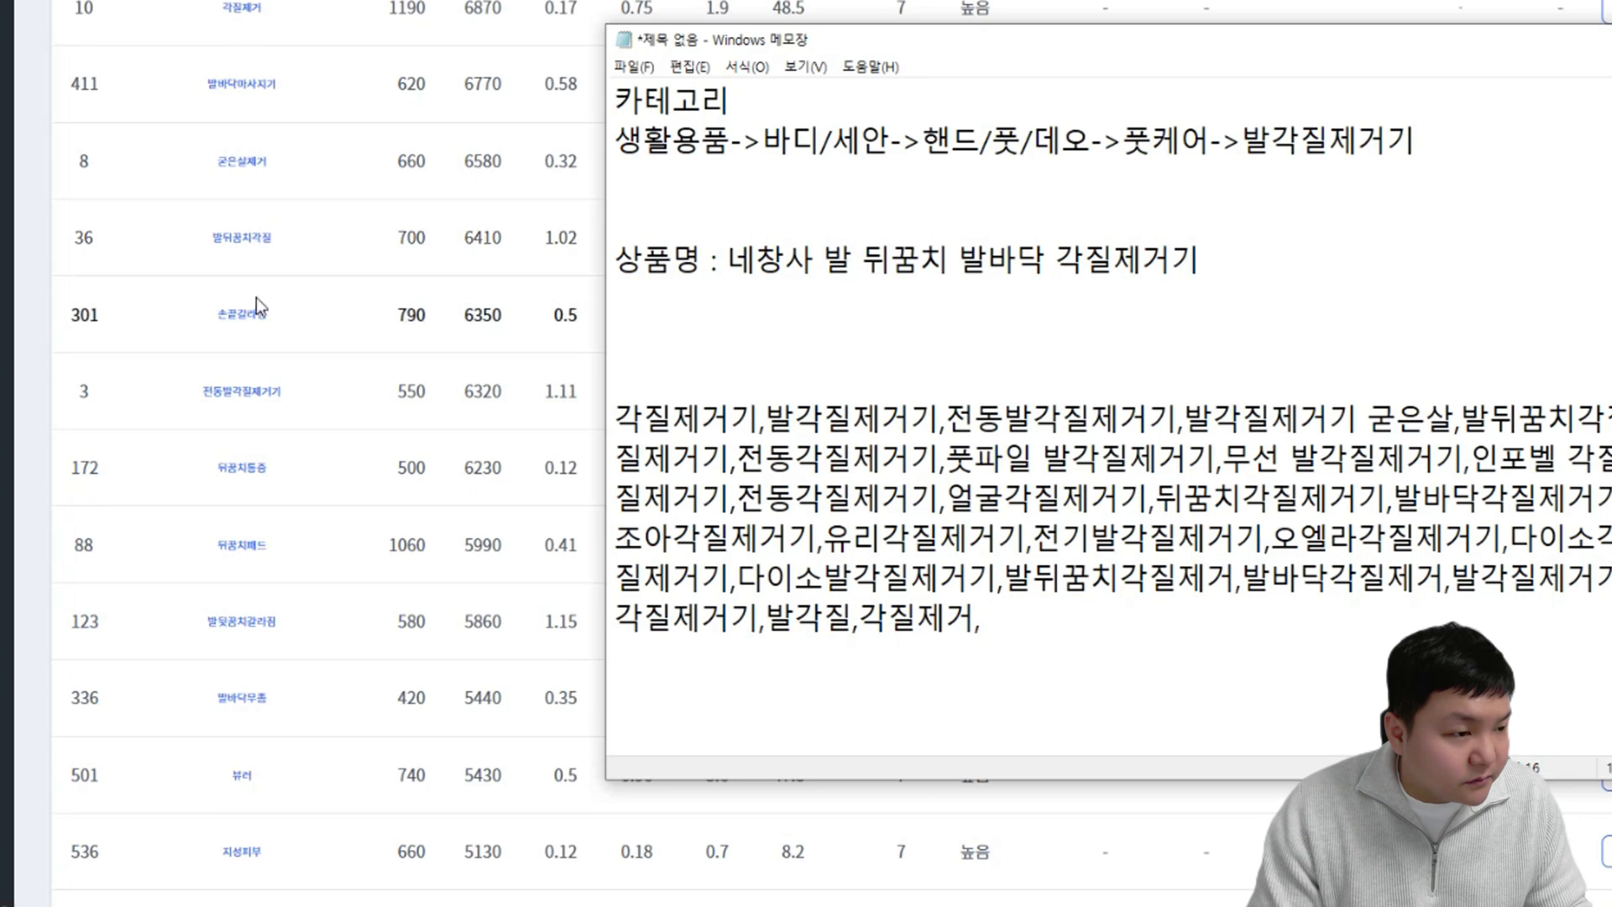
pyautogui.scroll(-4, 256, 402)
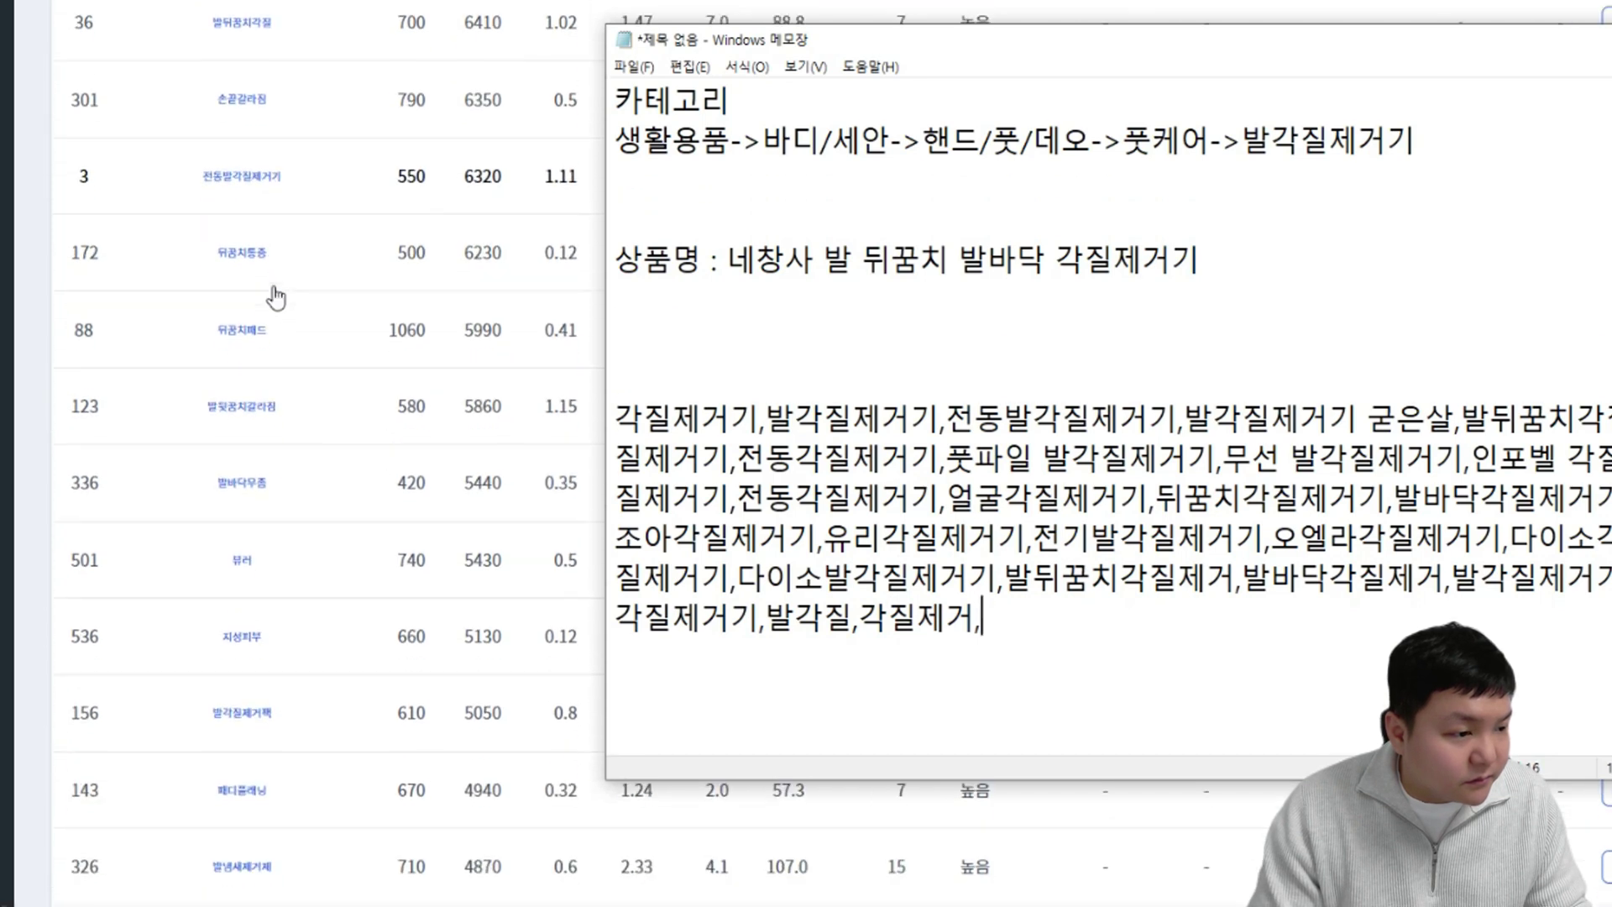
pyautogui.scroll(-3, 266, 293)
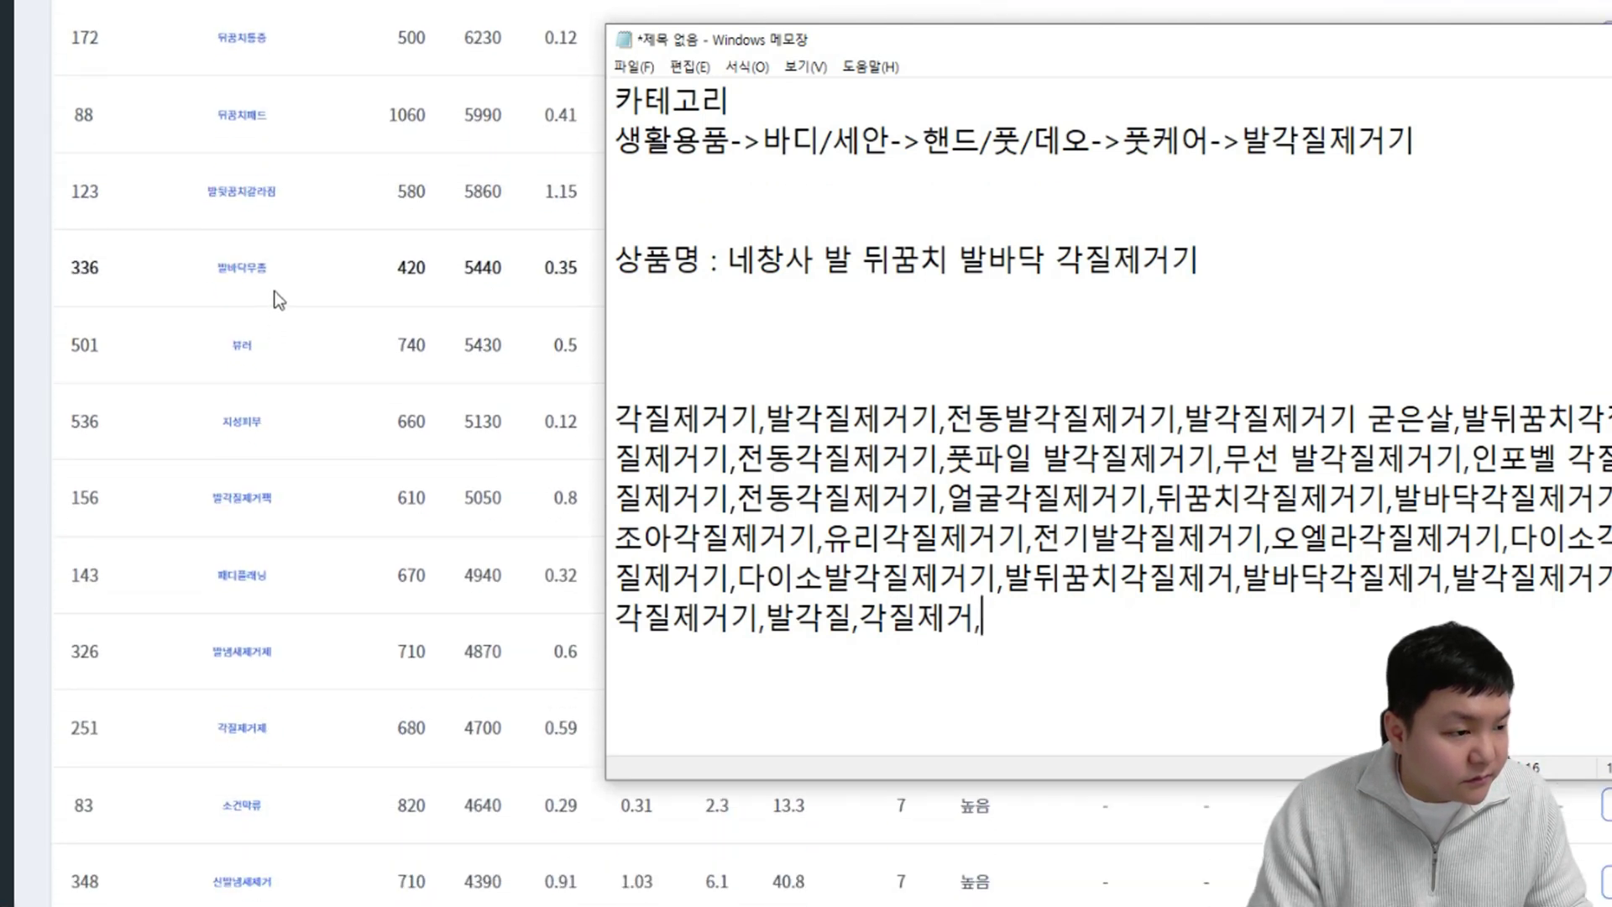
pyautogui.scroll(-4, 279, 348)
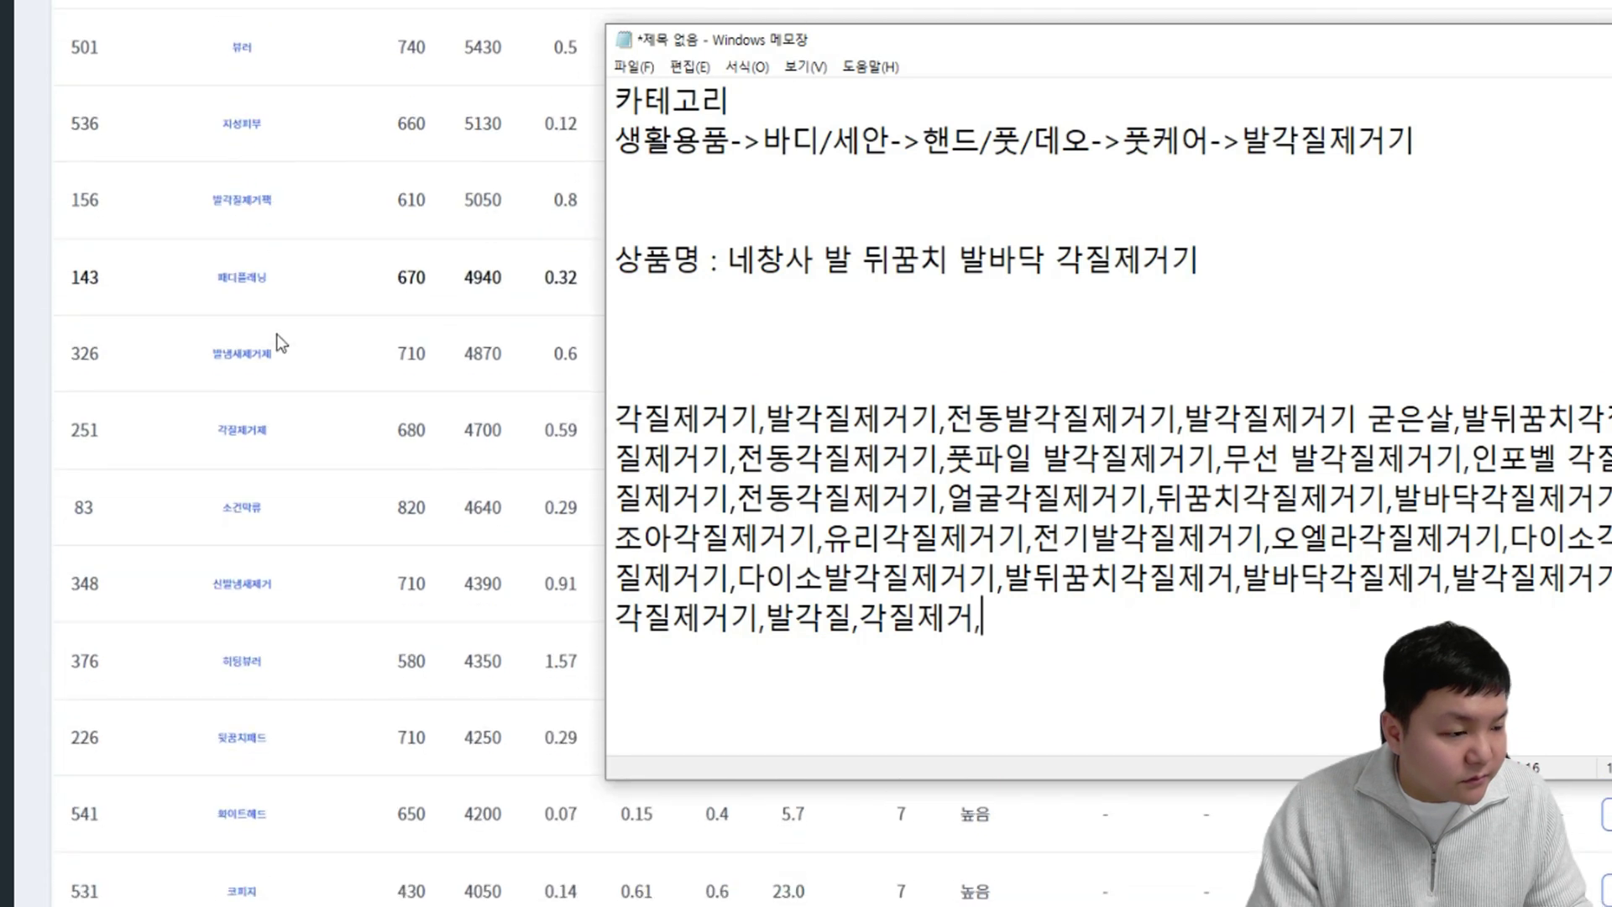
pyautogui.scroll(-1, 279, 304)
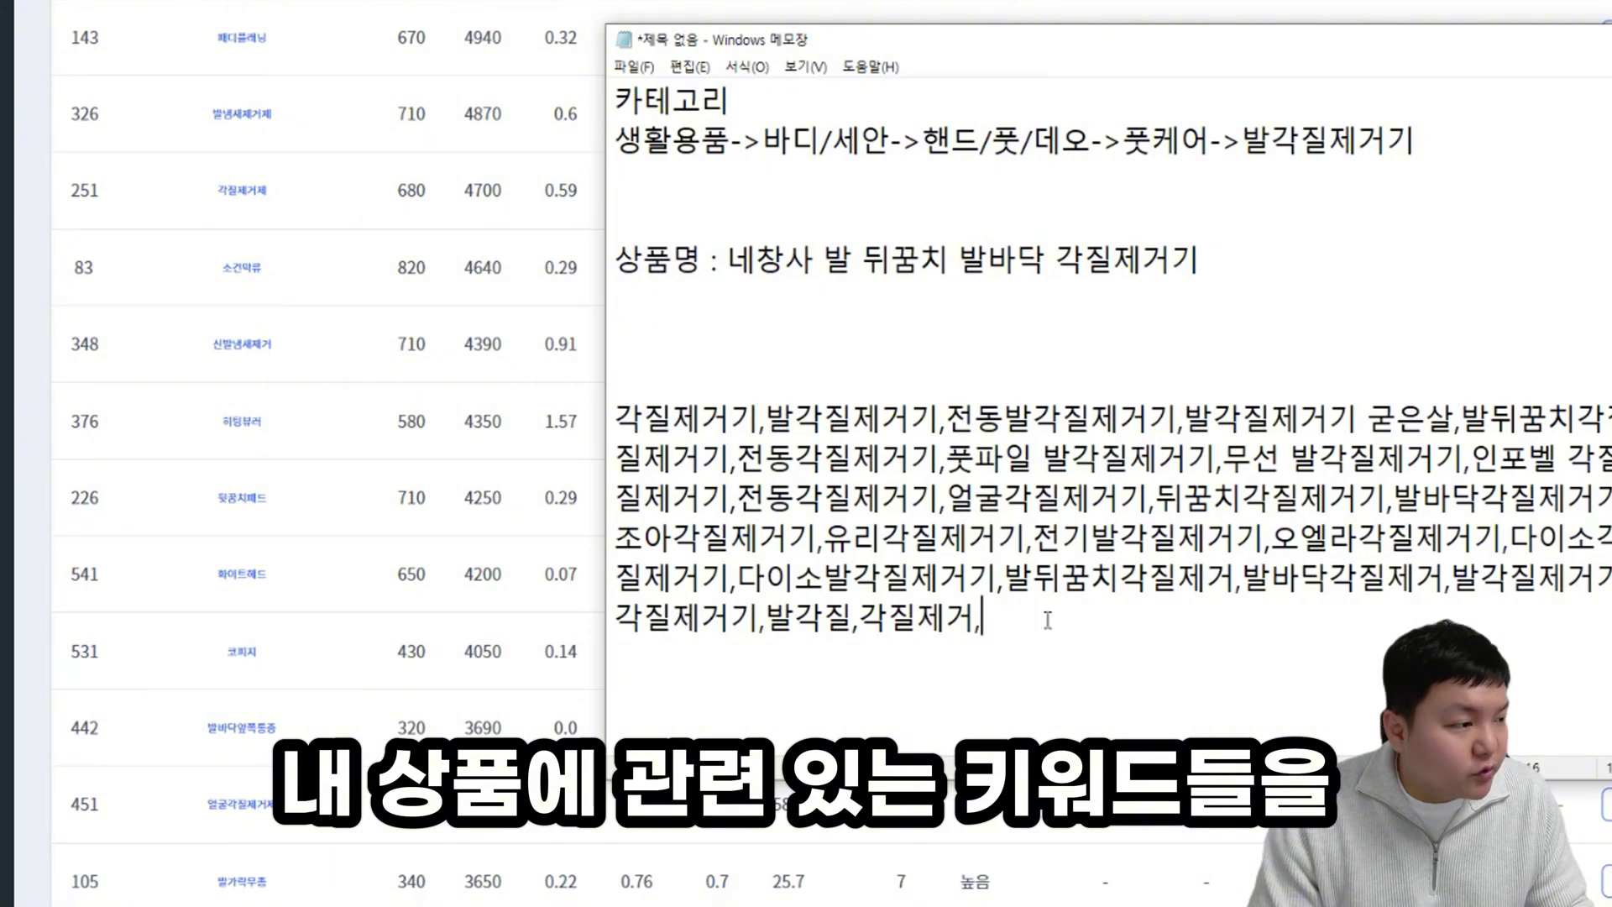
# Step: Move the note so its whole keyword list can be read and remove the keyword 발각질제거기 굳은살 with its comma
pyautogui.moveTo(941, 44); pyautogui.dragTo(317, 43)
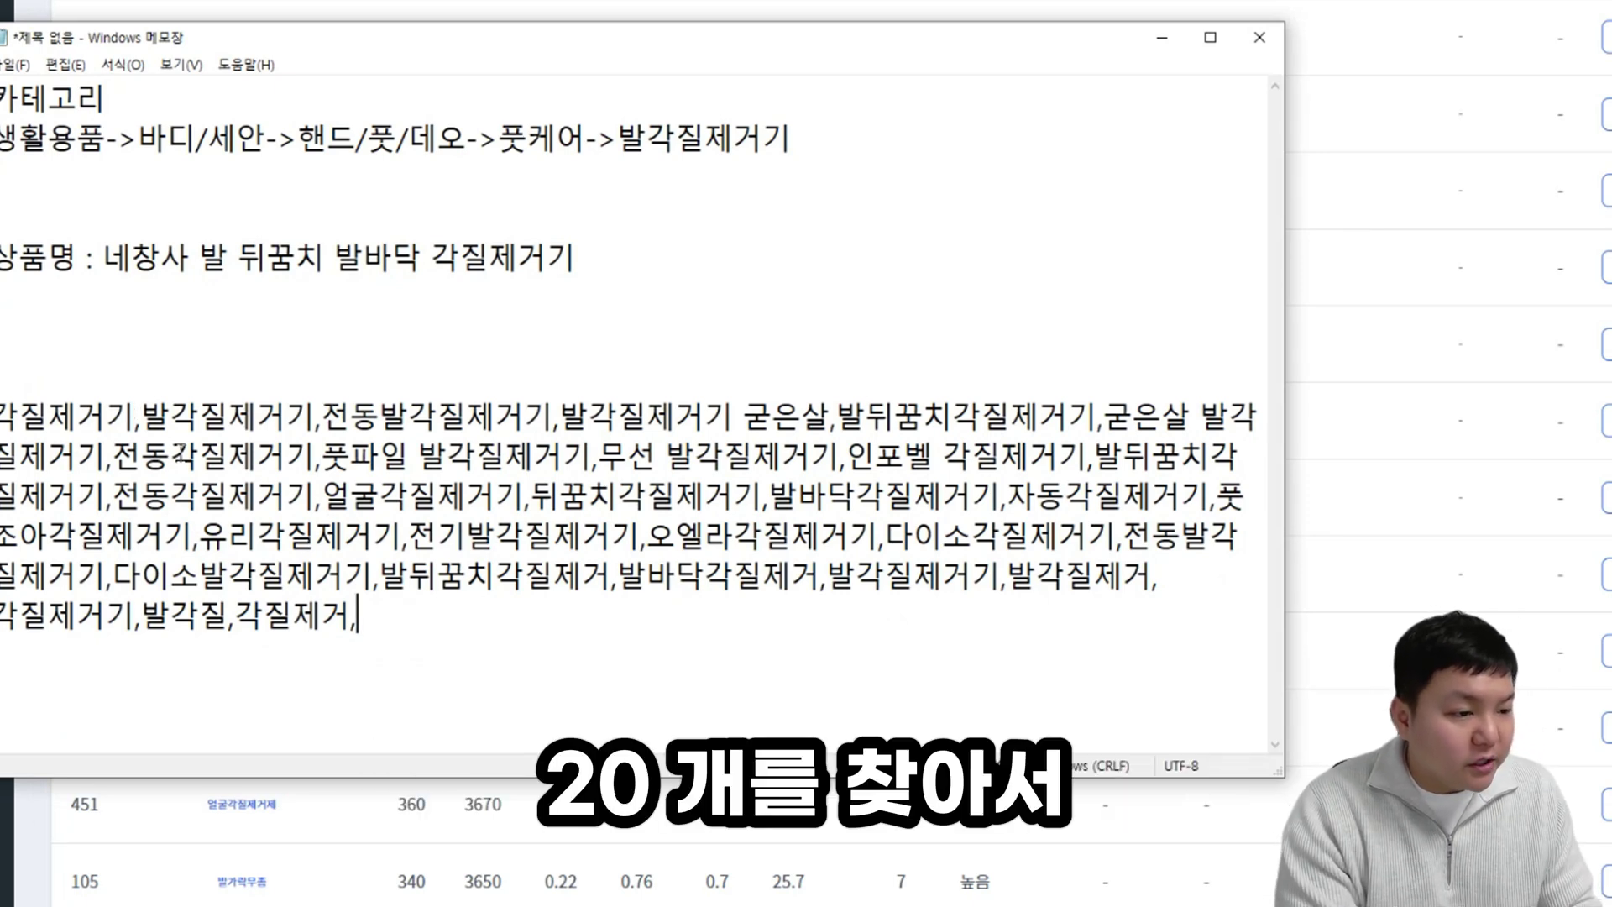
pyautogui.doubleClick(126, 416)
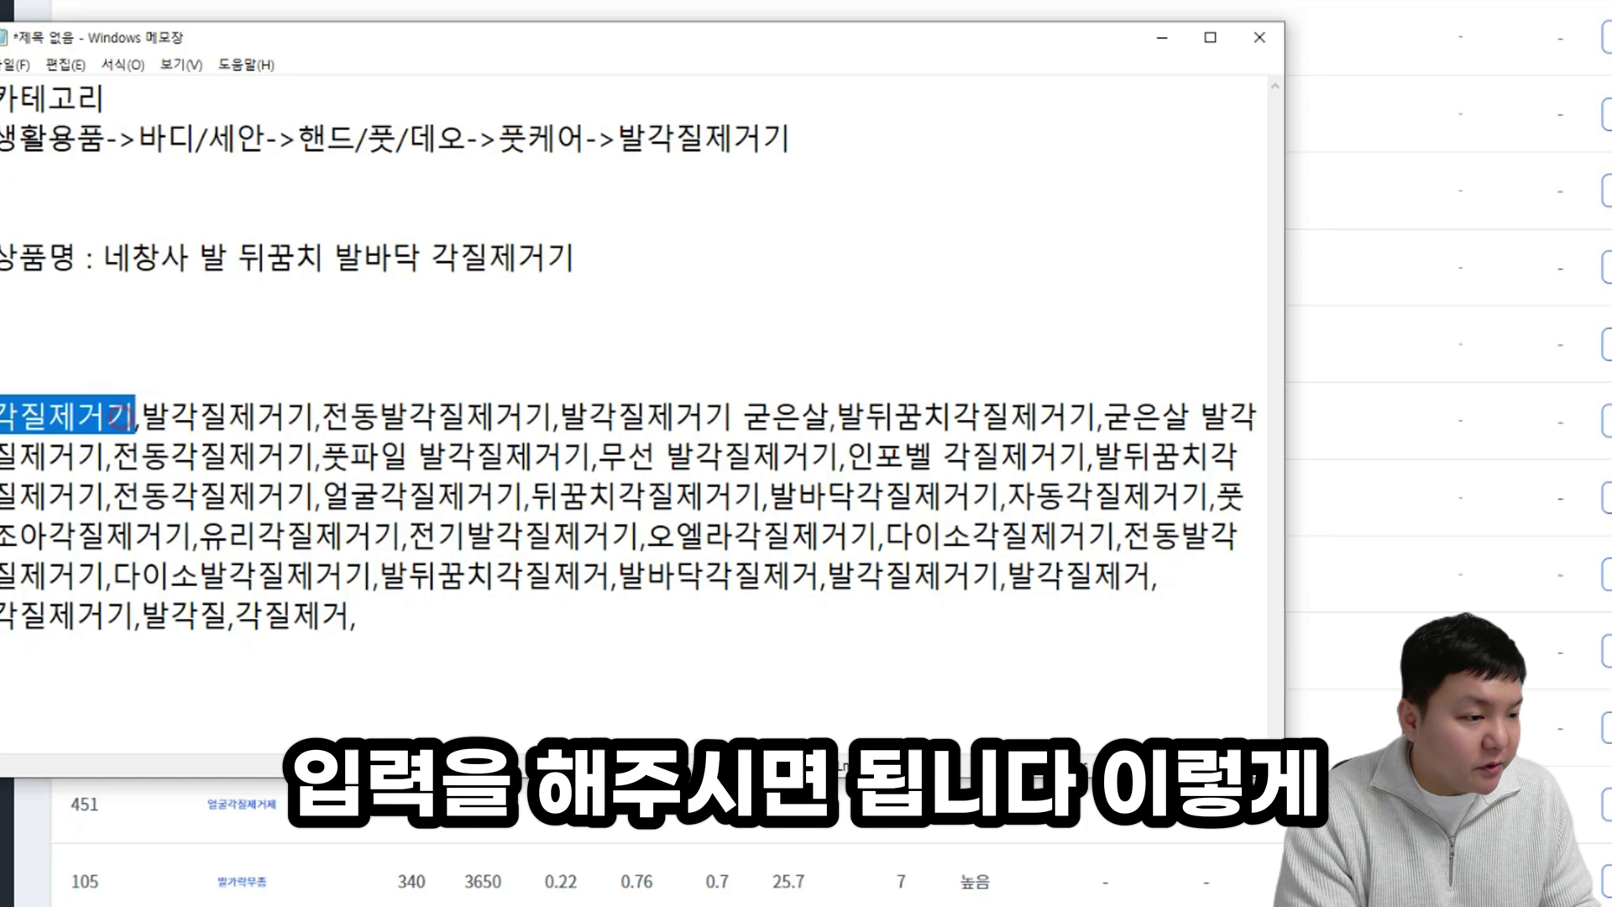
pyautogui.keyDown('shift'); pyautogui.click(314, 416); pyautogui.keyUp('shift')
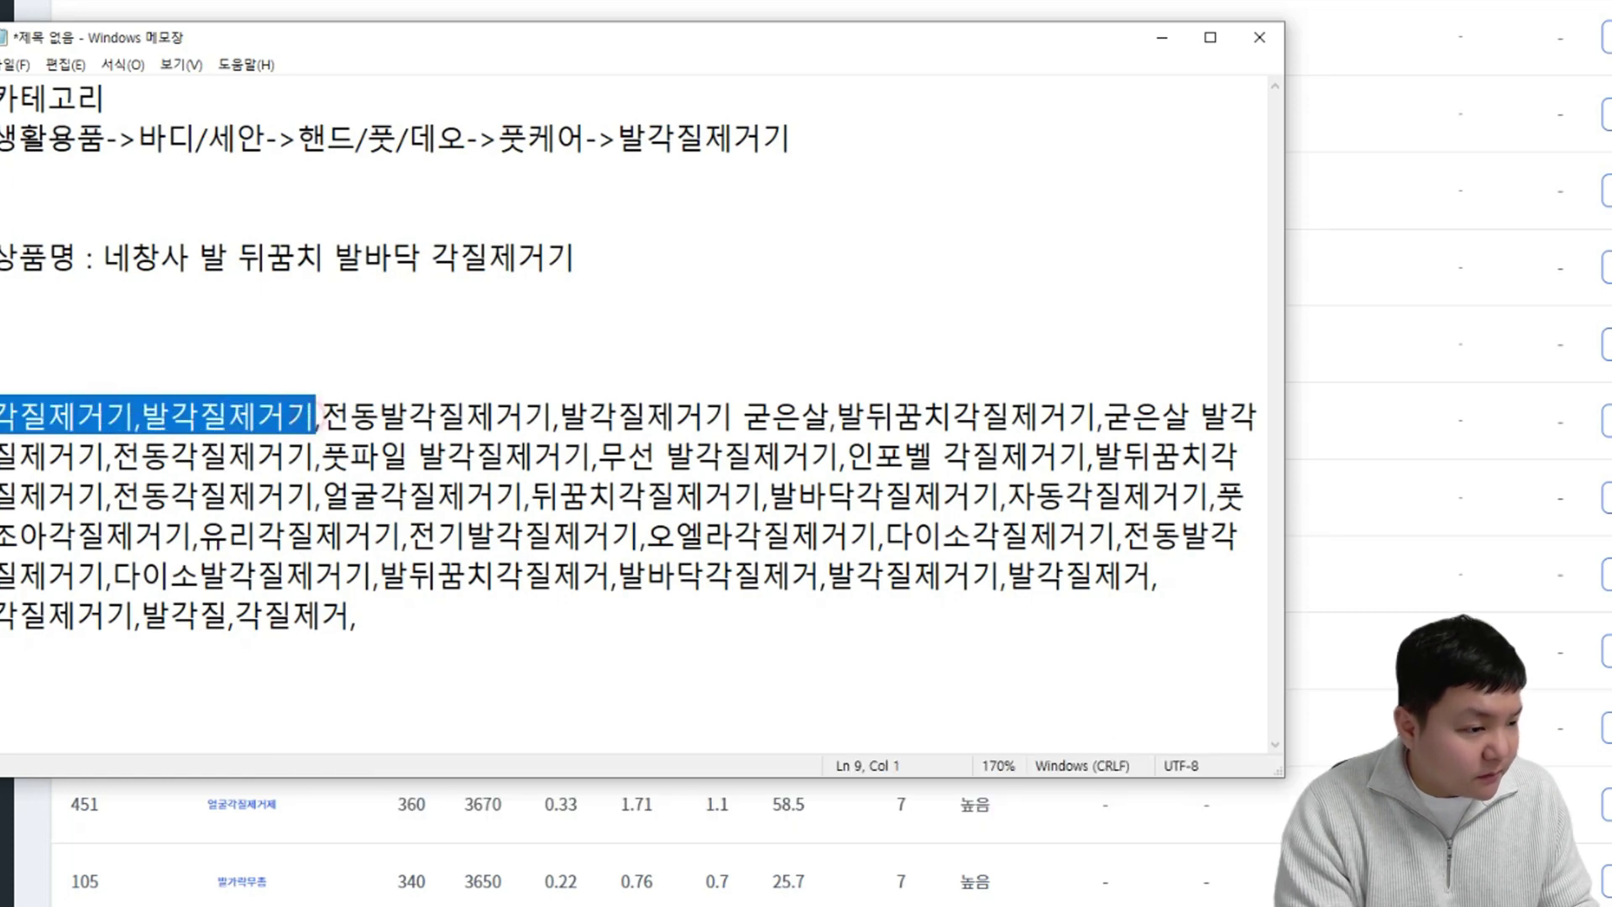
pyautogui.click(553, 415)
pyautogui.moveTo(321, 416); pyautogui.dragTo(553, 415)
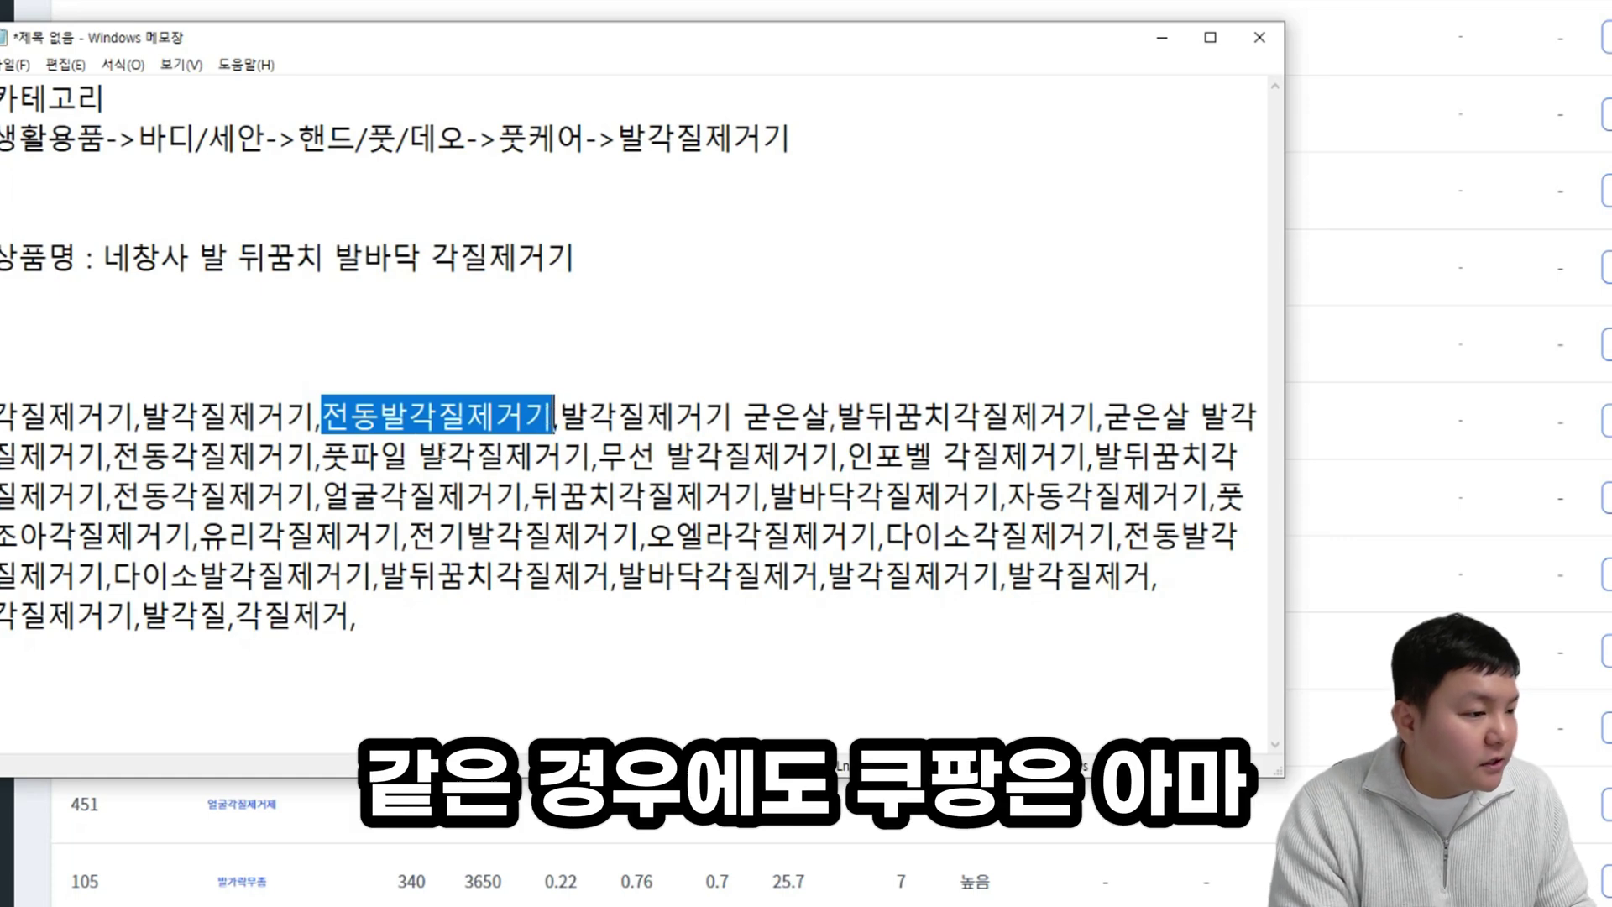
pyautogui.click(411, 411)
pyautogui.moveTo(322, 415); pyautogui.dragTo(562, 422)
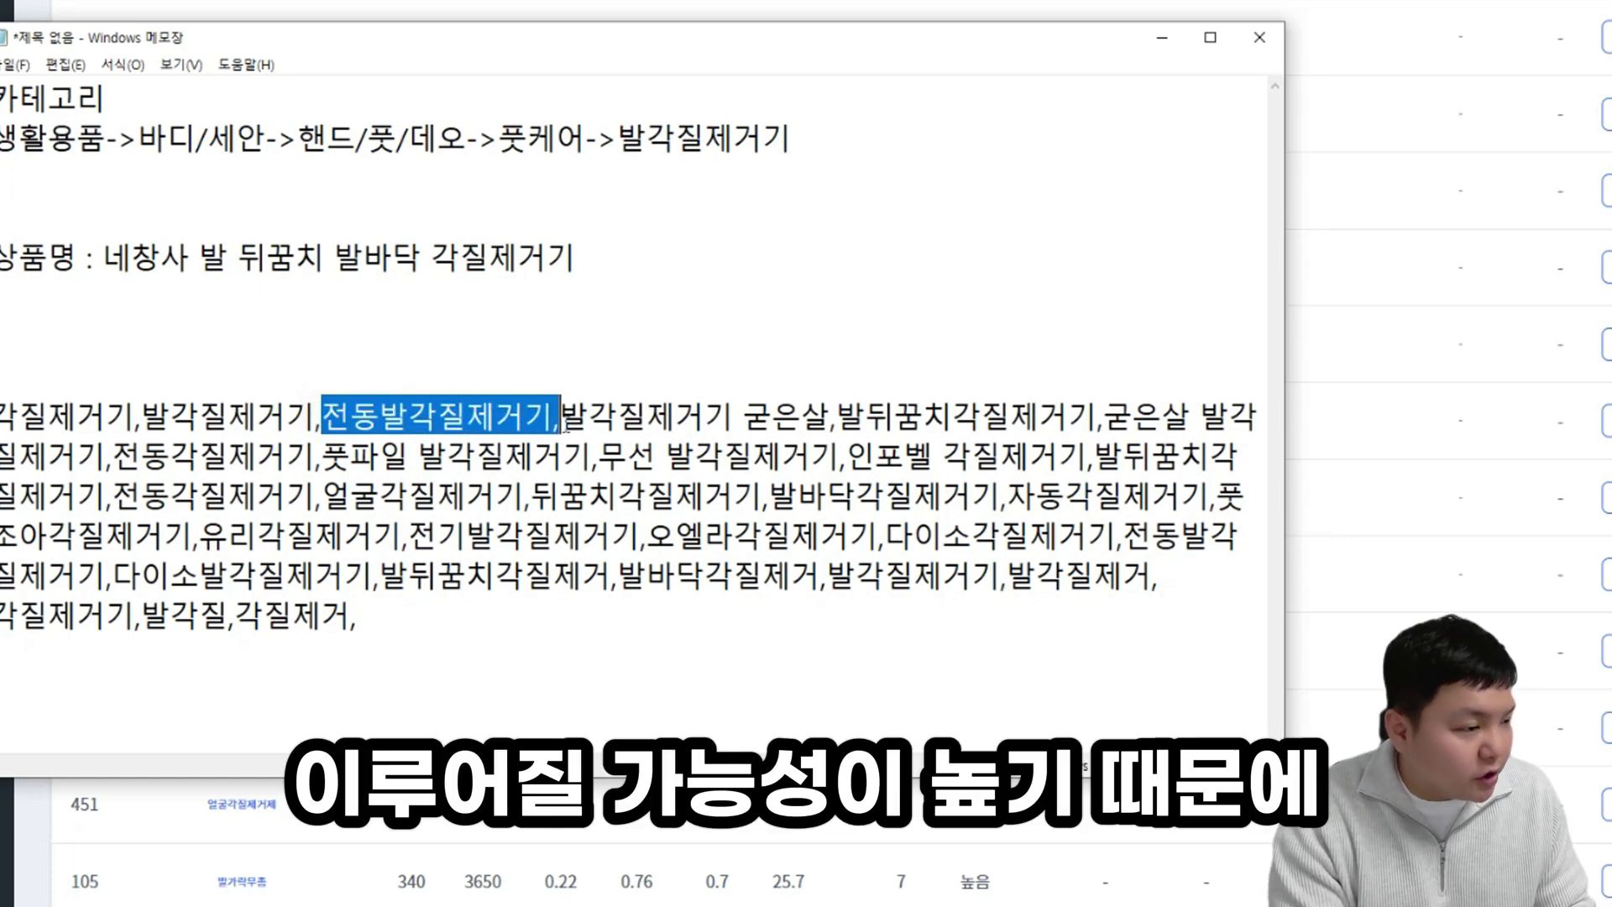
pyautogui.click(541, 403)
pyautogui.moveTo(322, 415); pyautogui.dragTo(831, 417)
pyautogui.click(606, 380)
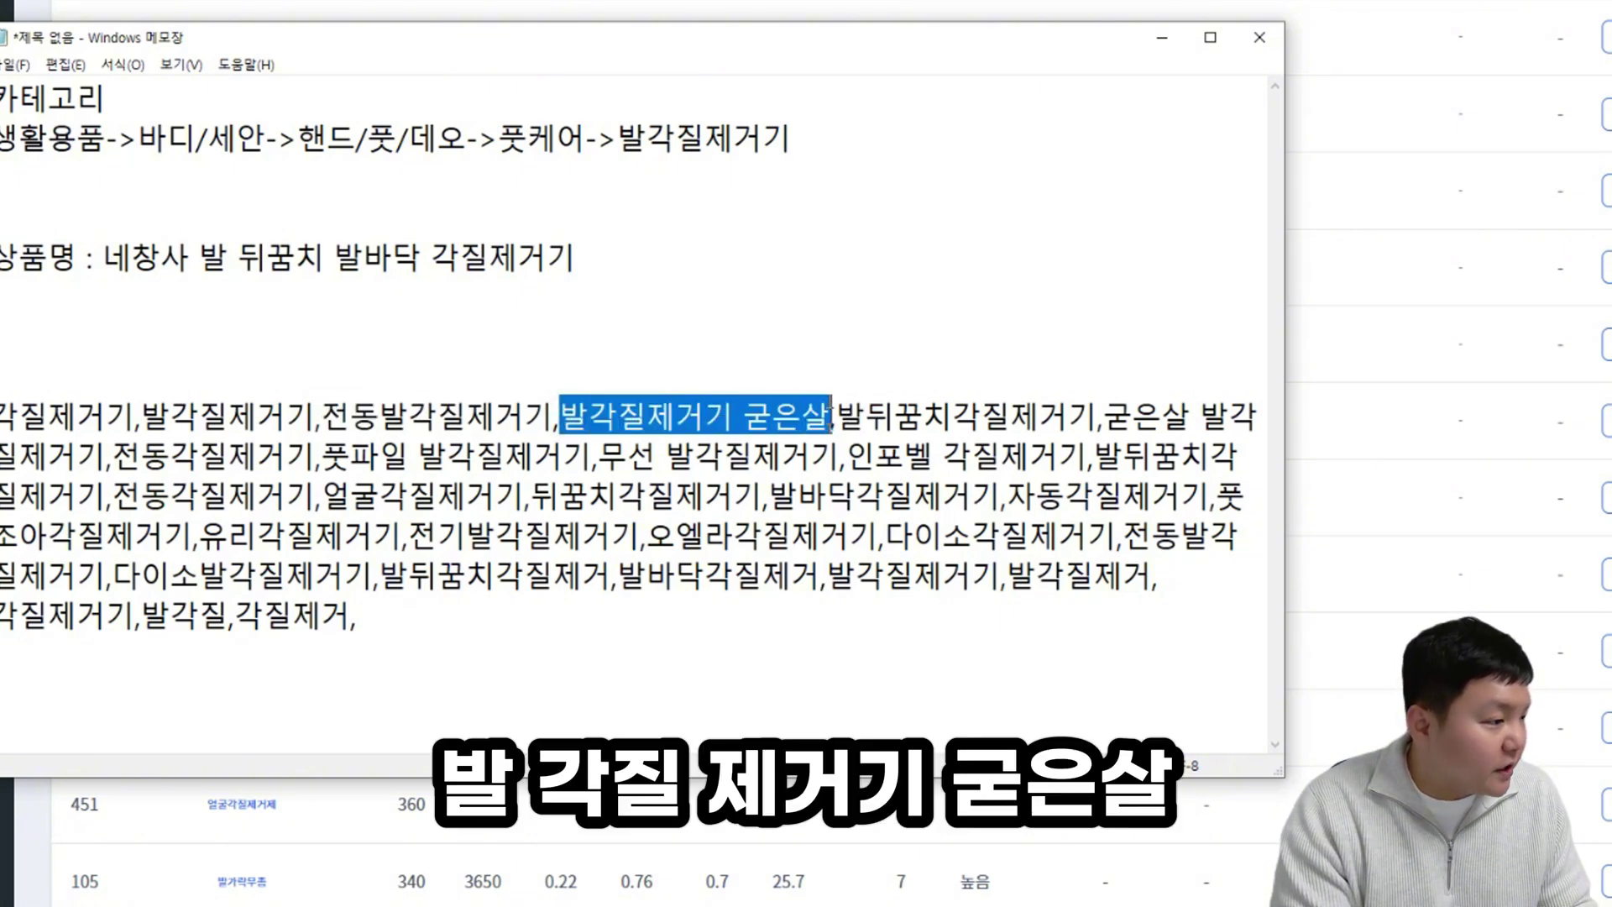
pyautogui.press('BackSpace')
pyautogui.press('Delete')
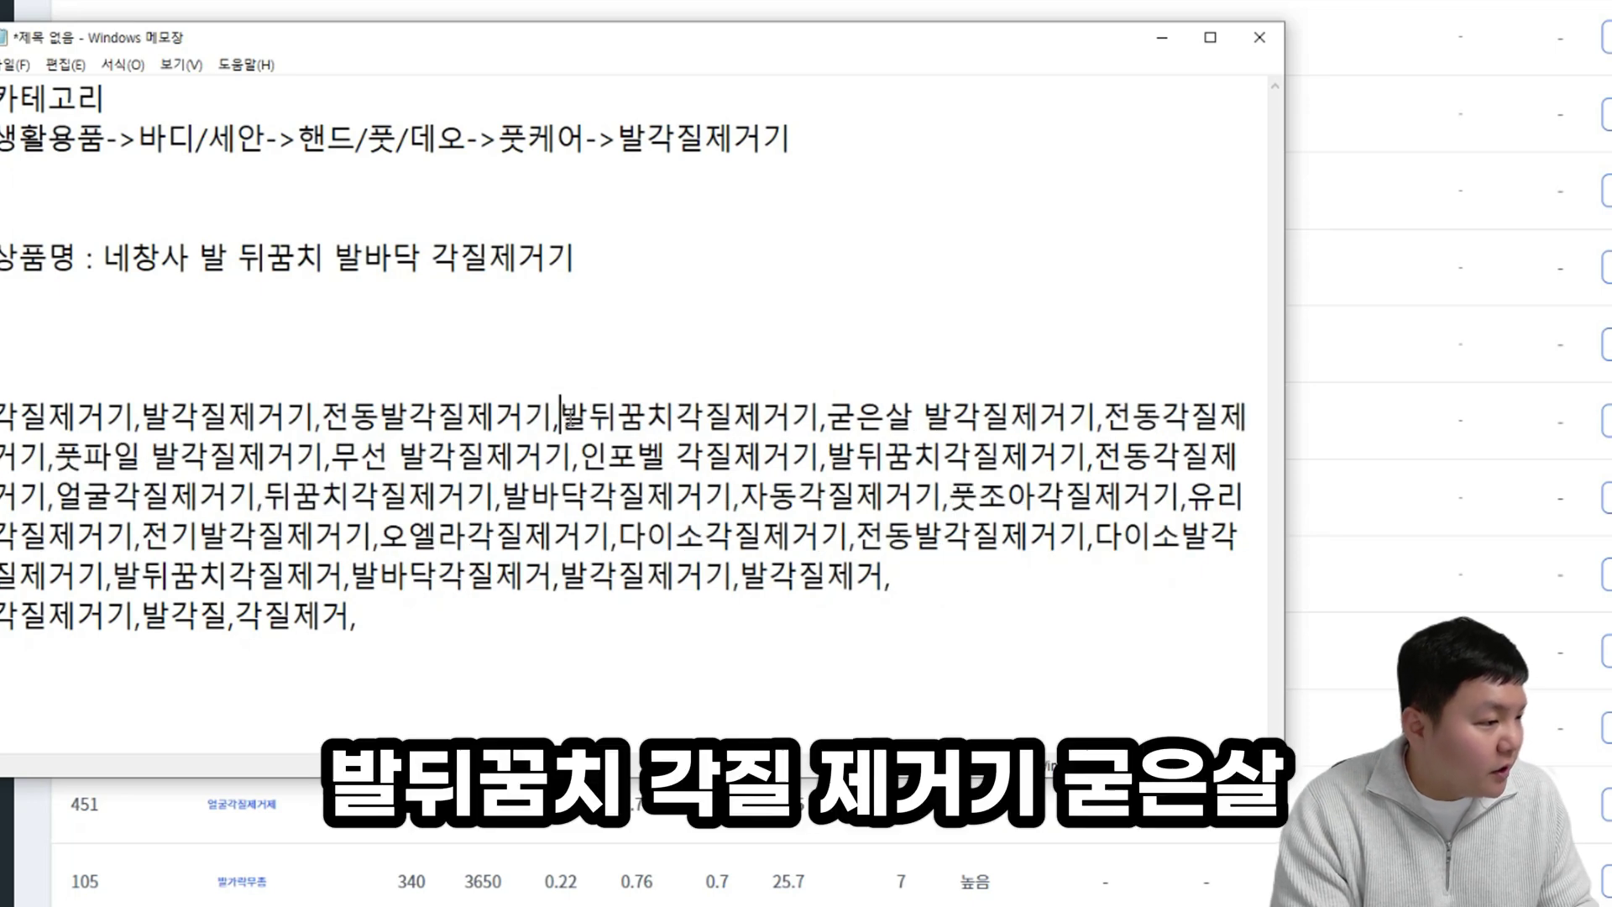
# Step: Shorten the keyword 풋파일 발각질제거기 in the list to 풋파일, dropping the duplicate 발각질제거기
pyautogui.moveTo(584, 415); pyautogui.dragTo(794, 416)
pyautogui.click(794, 414)
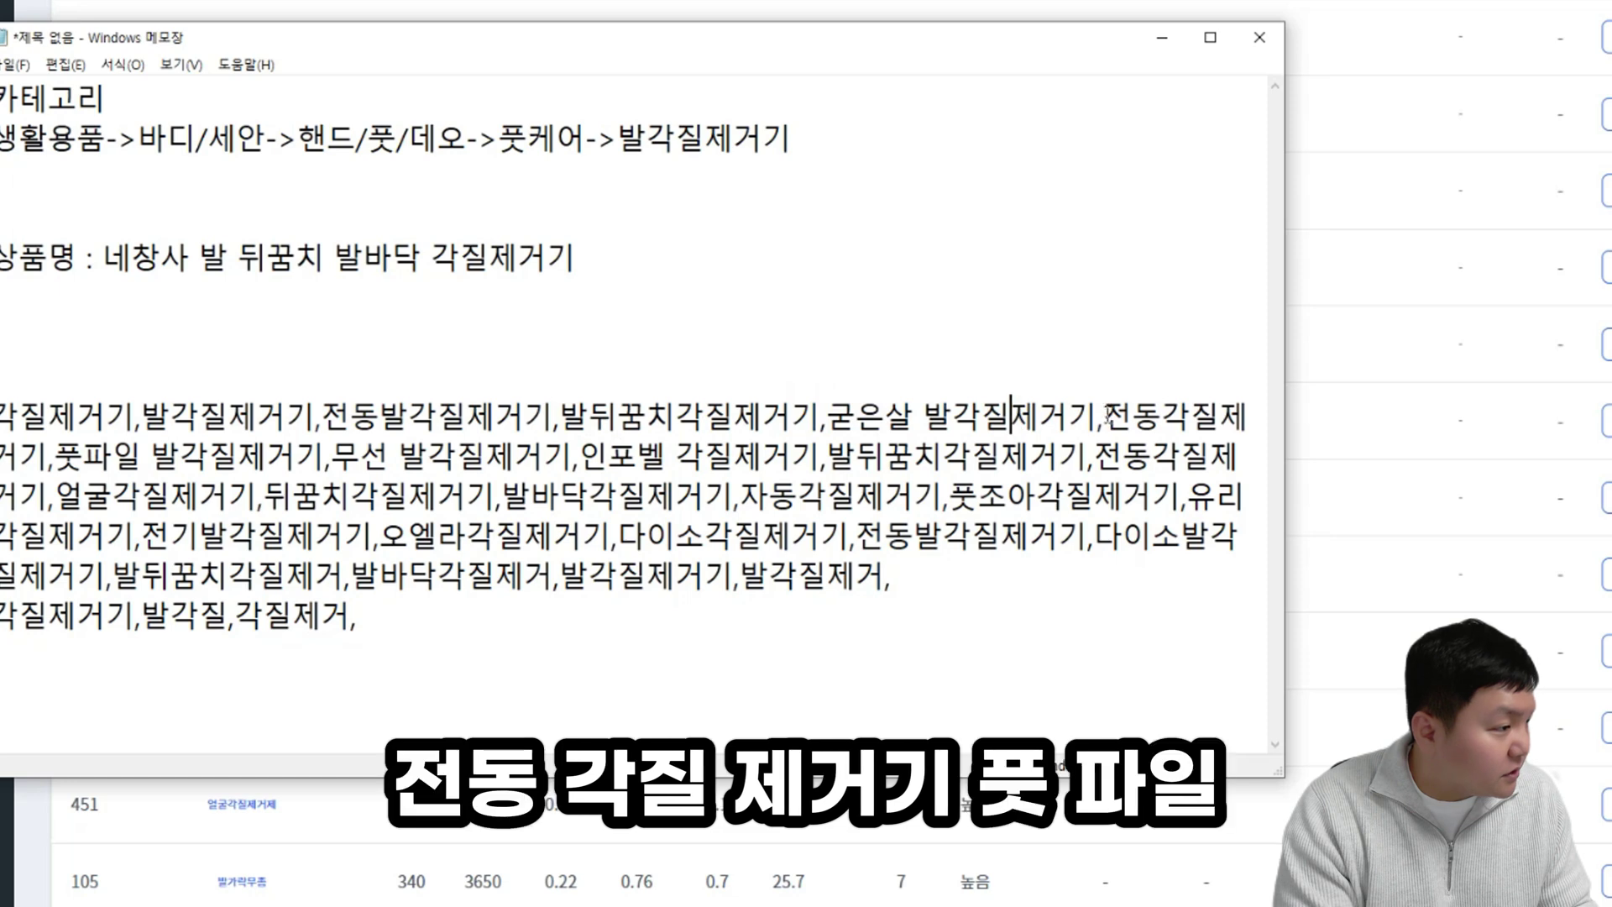
pyautogui.moveTo(1099, 416); pyautogui.dragTo(113, 457)
pyautogui.click(113, 457)
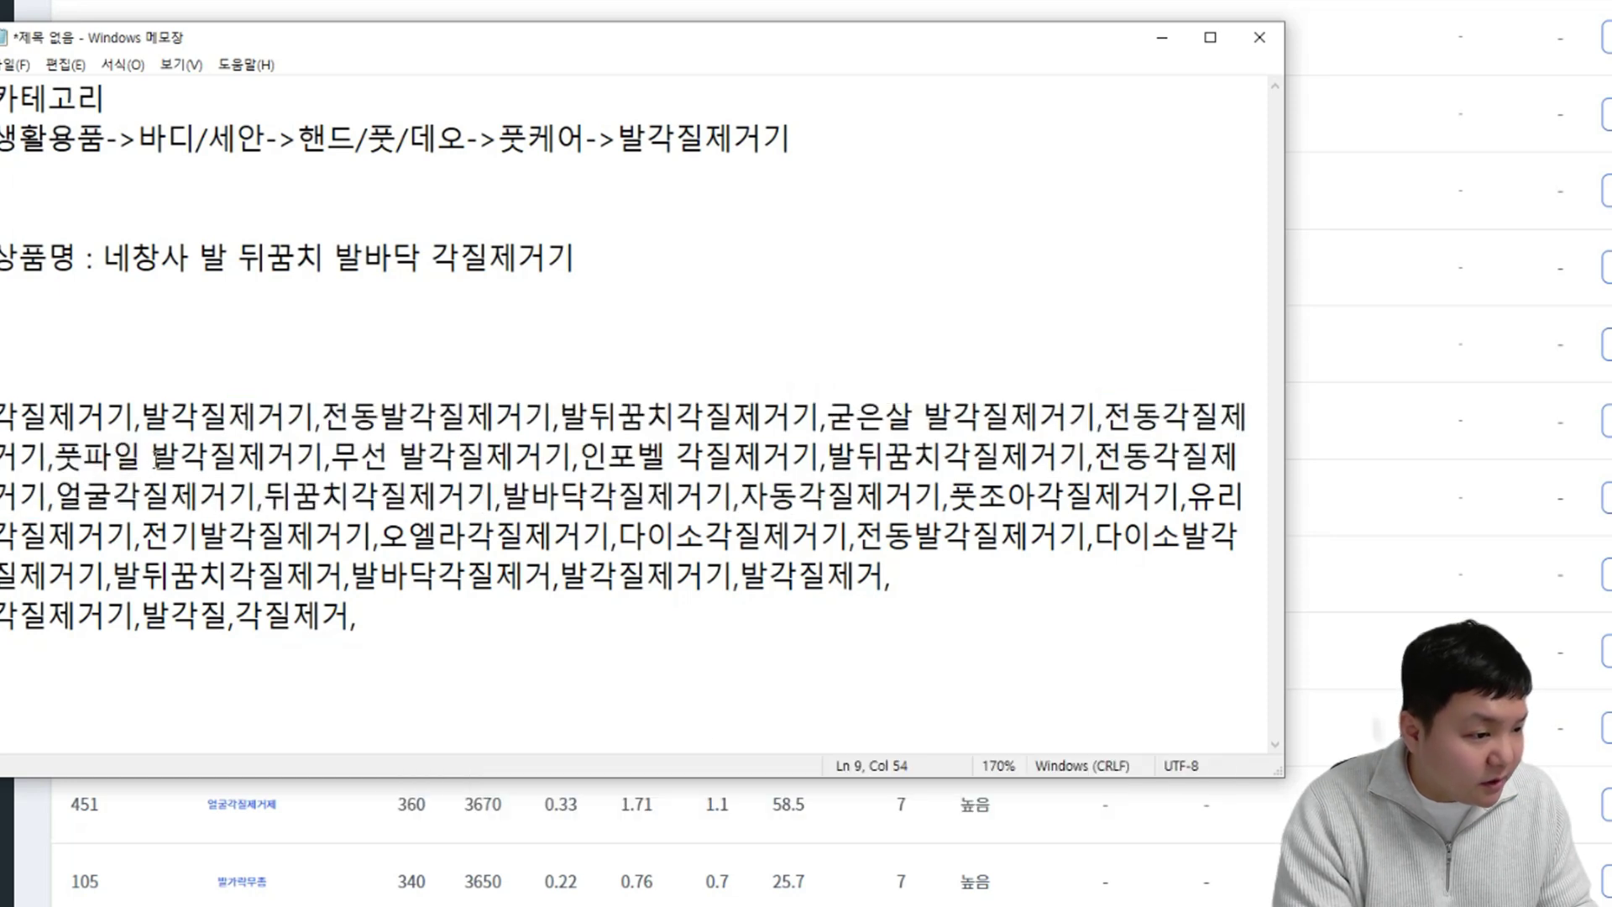
pyautogui.press('BackSpace')
pyautogui.write(',')
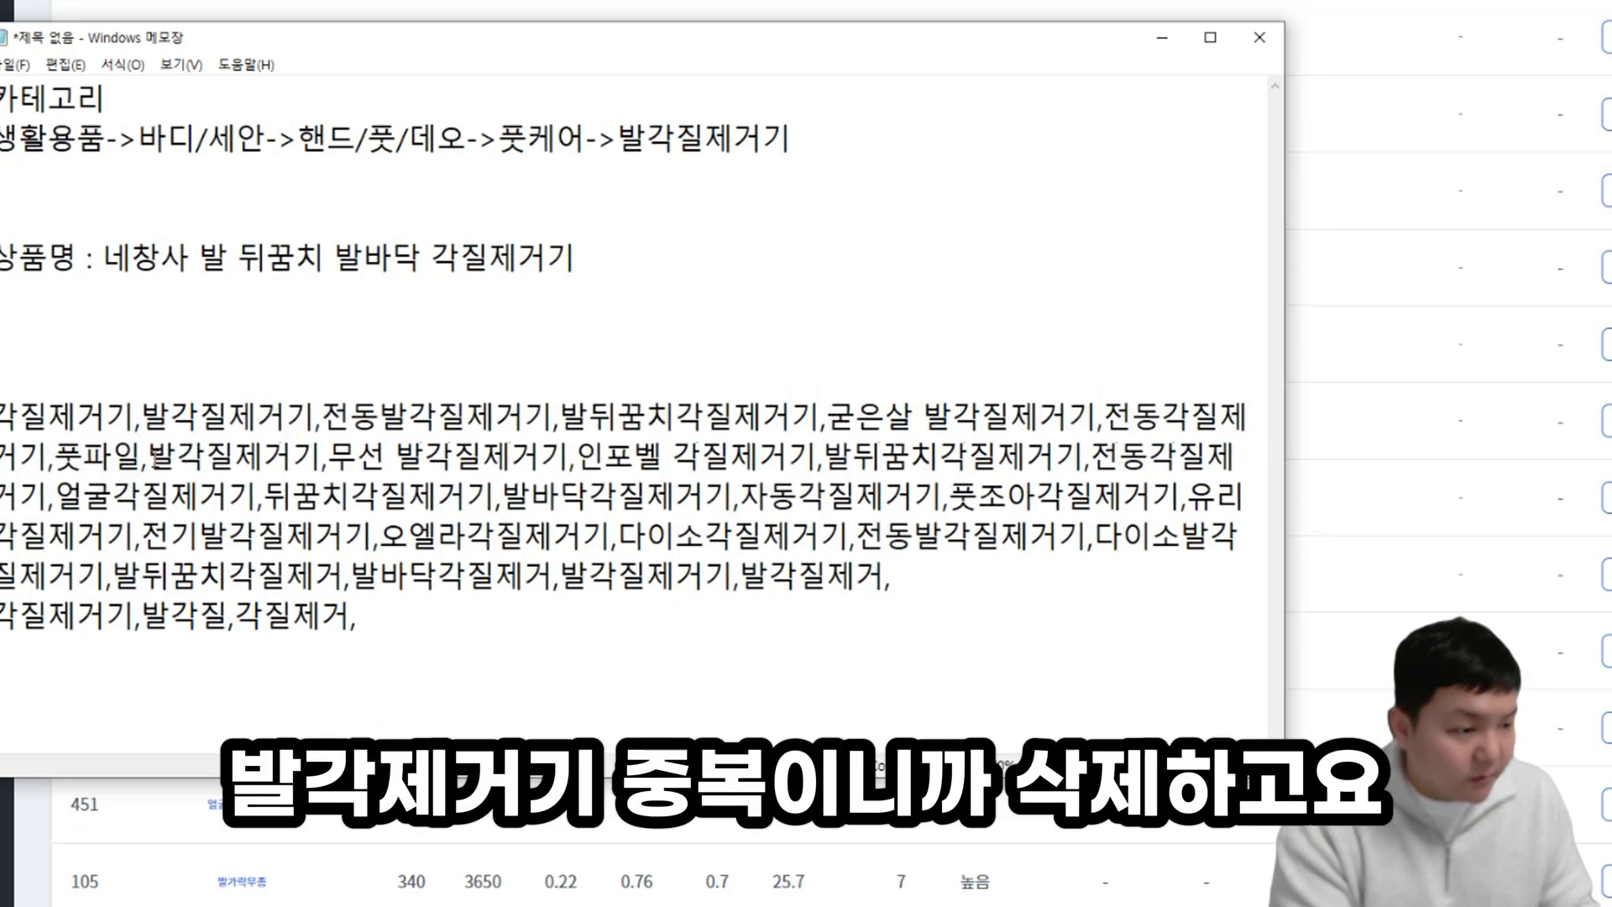
pyautogui.press('Delete')
pyautogui.press('Delete')
pyautogui.press('Delete')
pyautogui.press('Delete')
pyautogui.press('Delete')
pyautogui.press('Delete')
pyautogui.press('Delete')
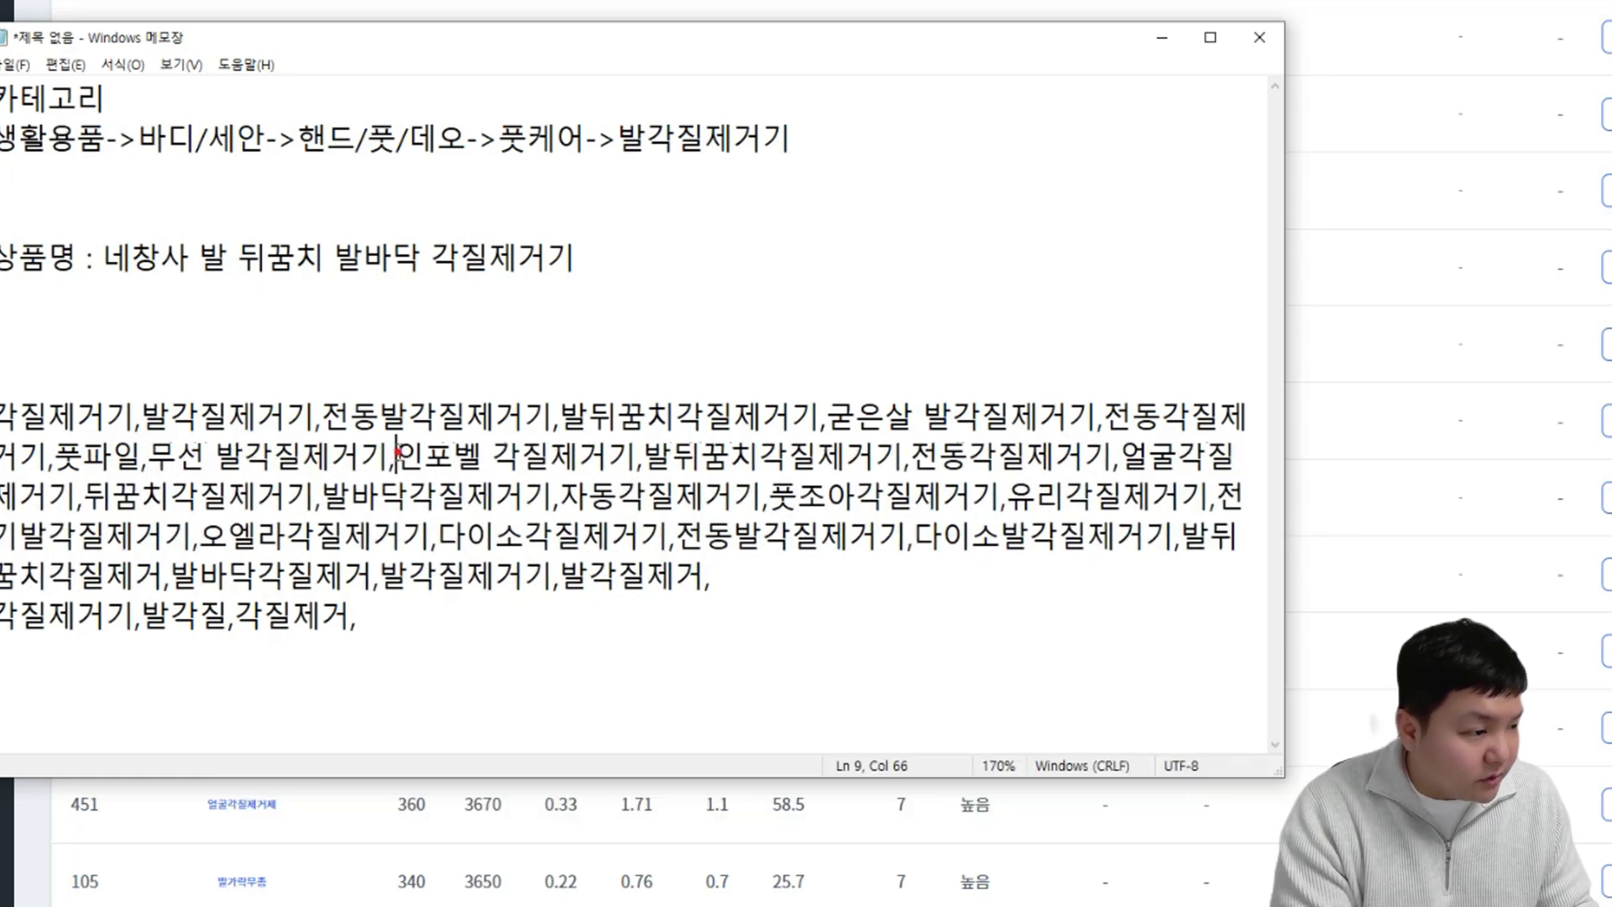
# Step: Remove the competitor keyword 인포벨 각질제거기 and the unrelated keyword 얼굴각질제거기 from the list
pyautogui.moveTo(397, 455); pyautogui.dragTo(638, 456)
pyautogui.press('Delete')
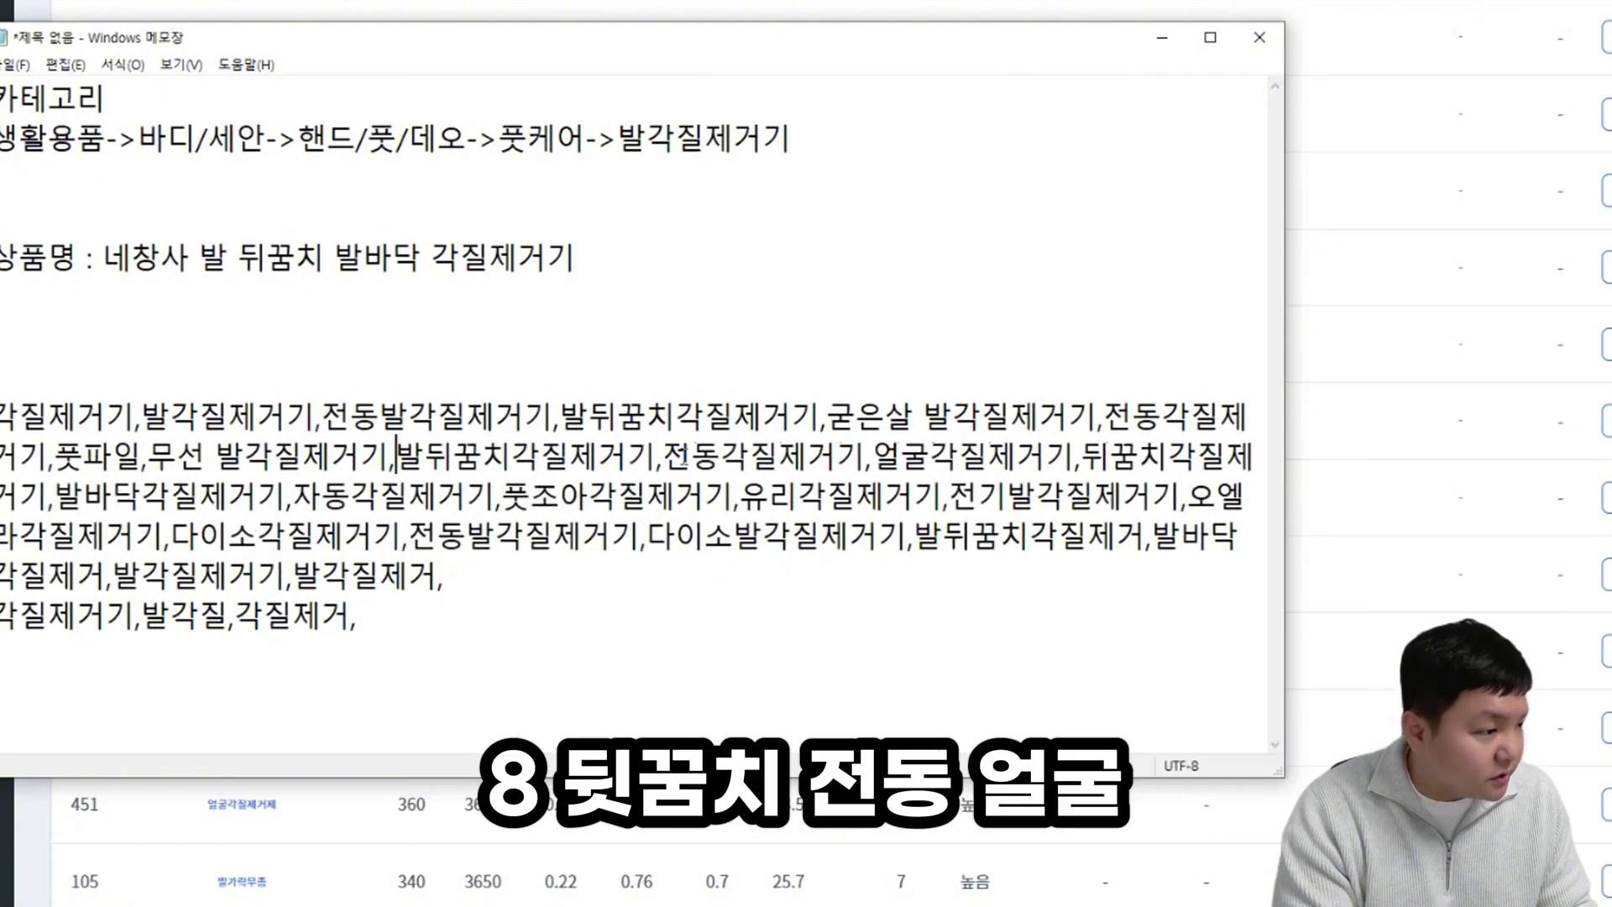
pyautogui.moveTo(873, 456); pyautogui.dragTo(1081, 455)
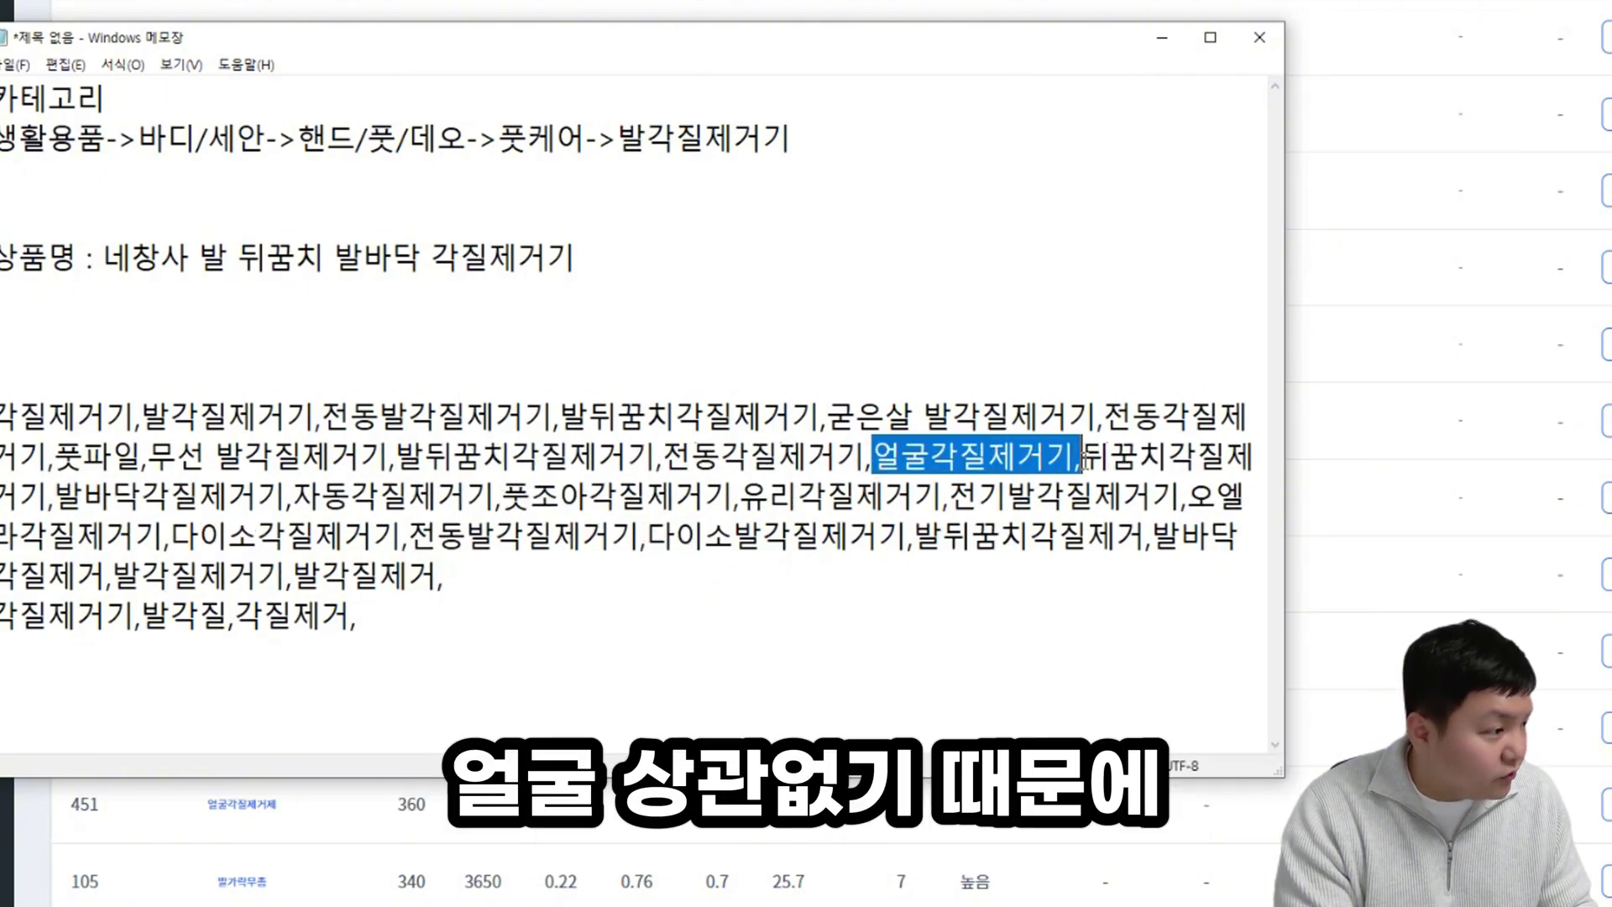
pyautogui.press('Delete')
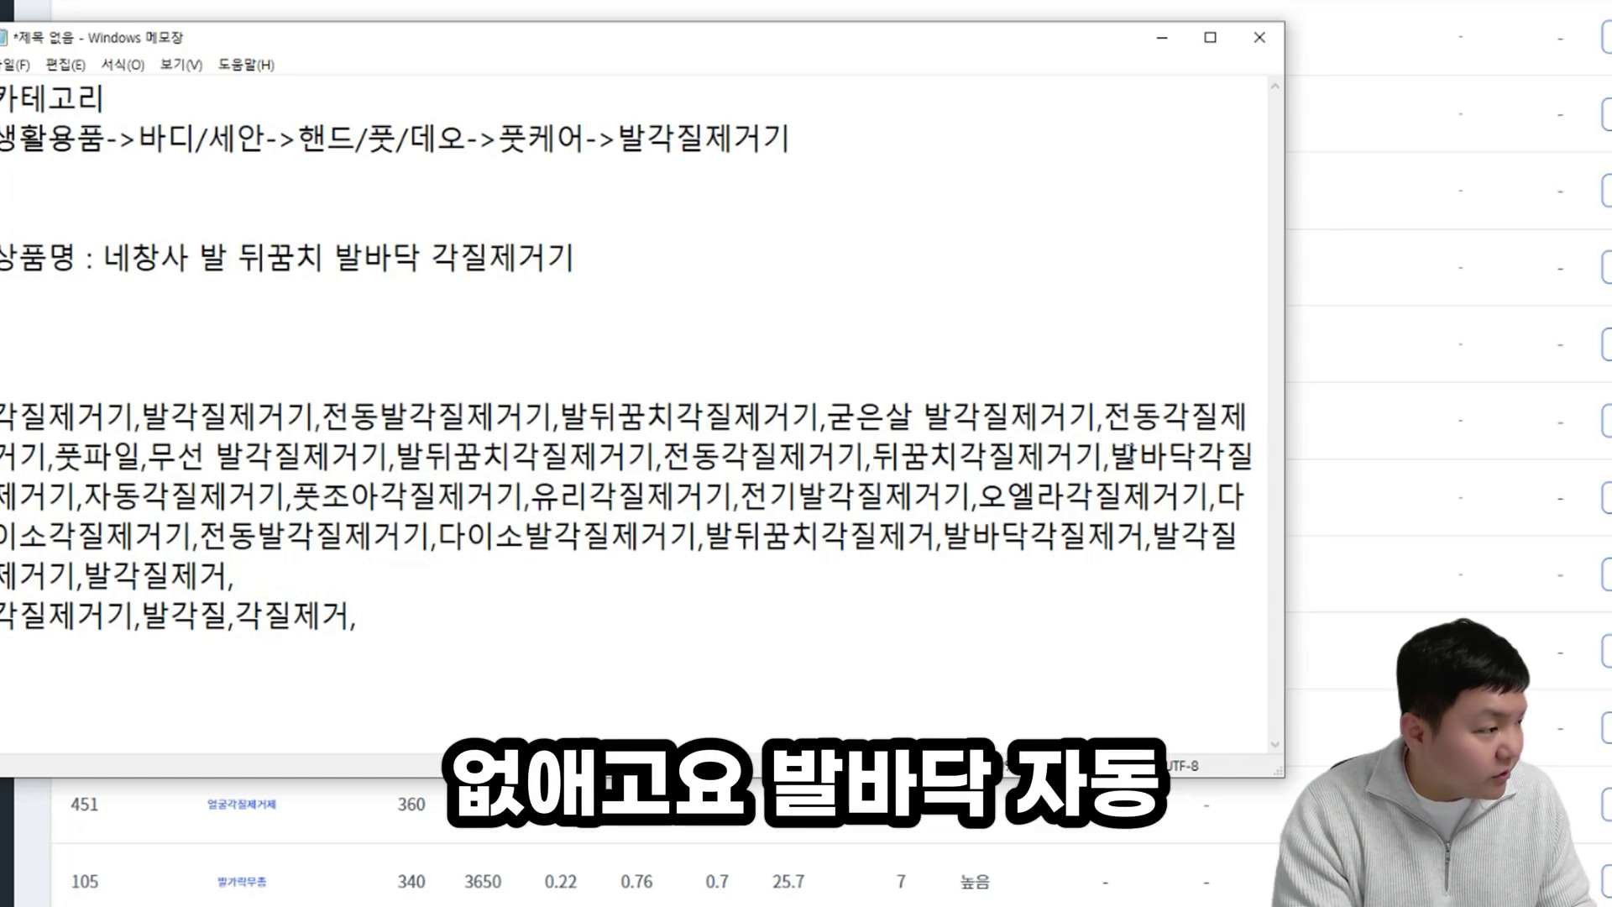
# Step: Remove the competitor brand keywords 풋조아각질제거기 and 오엘라각질제거기 from the list
pyautogui.moveTo(82, 497); pyautogui.dragTo(516, 497)
pyautogui.click(199, 496)
pyautogui.press('BackSpace')
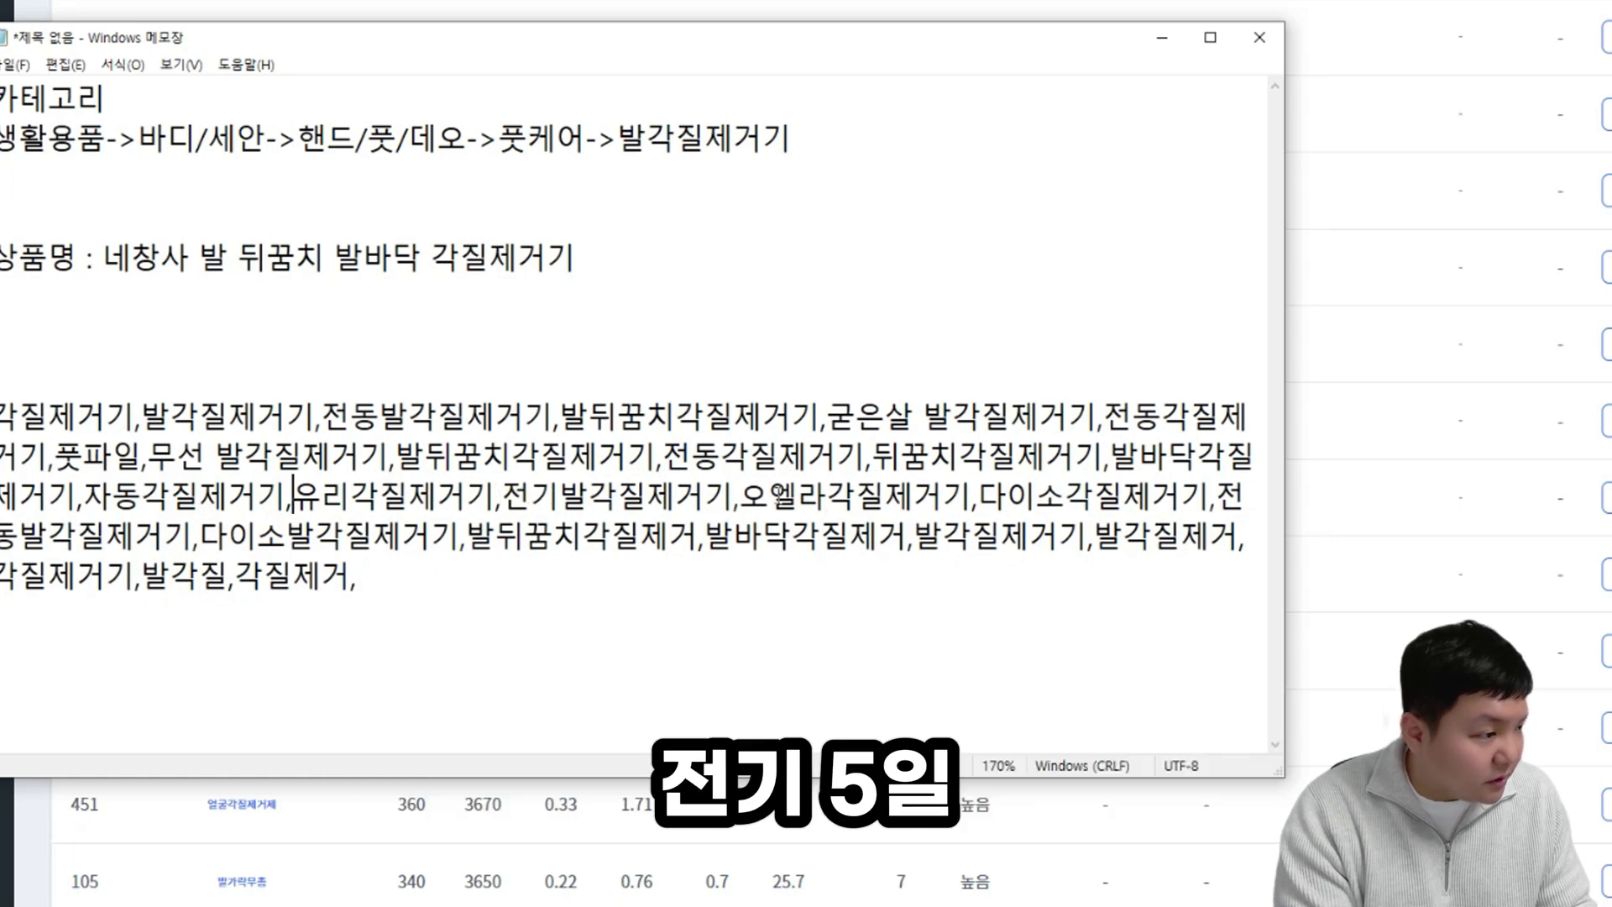
pyautogui.moveTo(739, 497); pyautogui.dragTo(981, 497)
pyautogui.press('BackSpace')
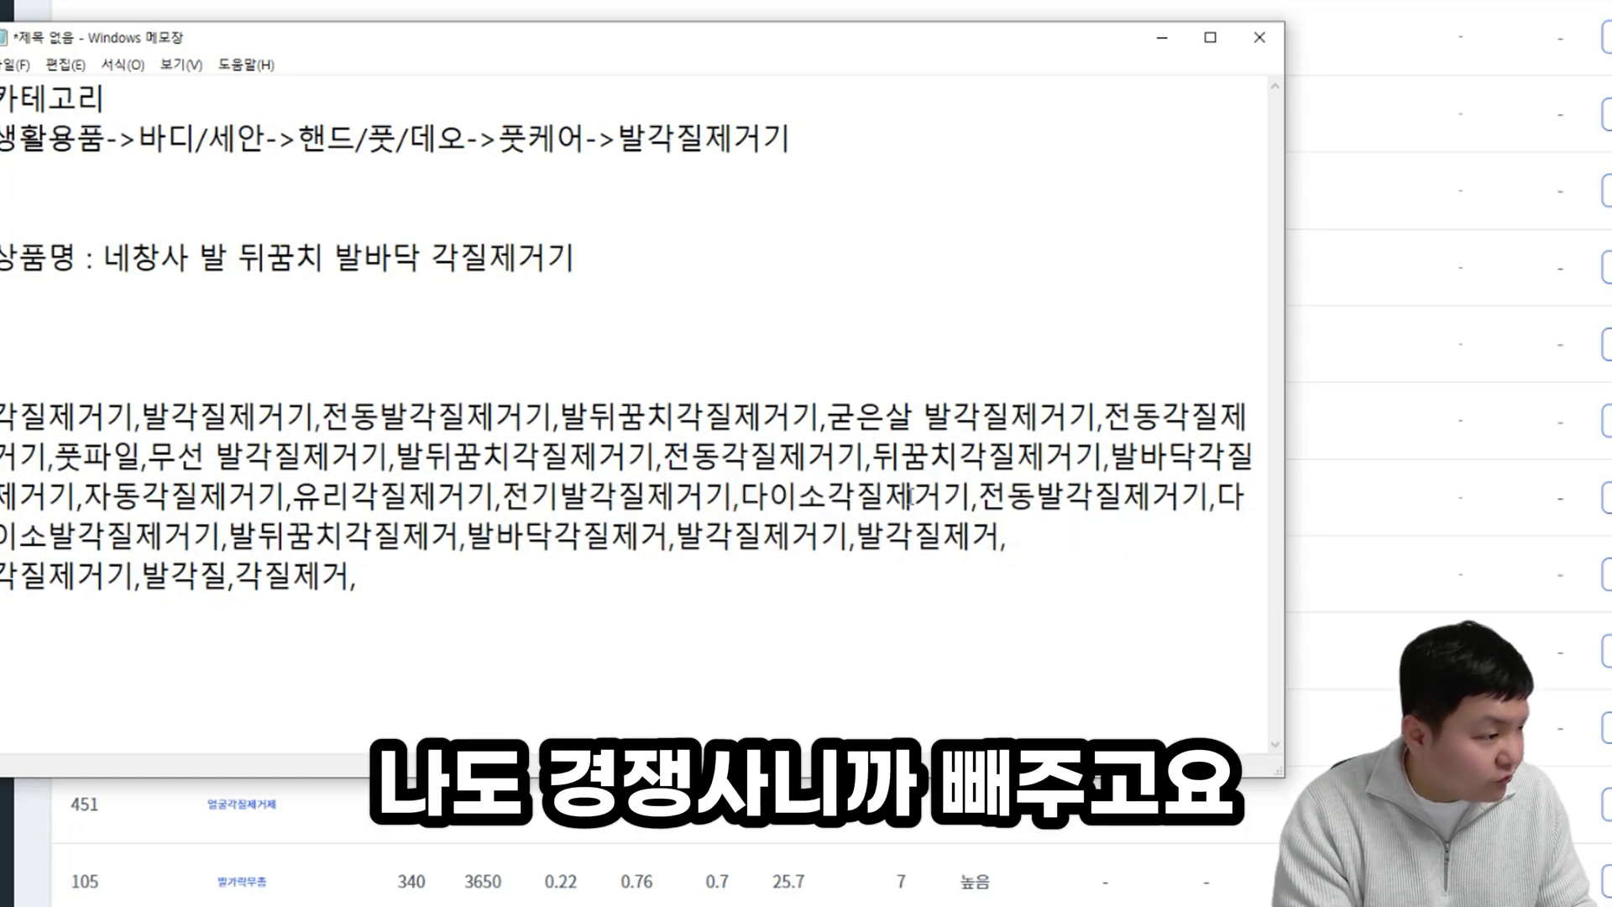
# Step: Remove the two Daiso keywords, 다이소각질제거기 and 다이소발각질제거기, from the list
pyautogui.moveTo(739, 497); pyautogui.dragTo(913, 497)
pyautogui.click(767, 495)
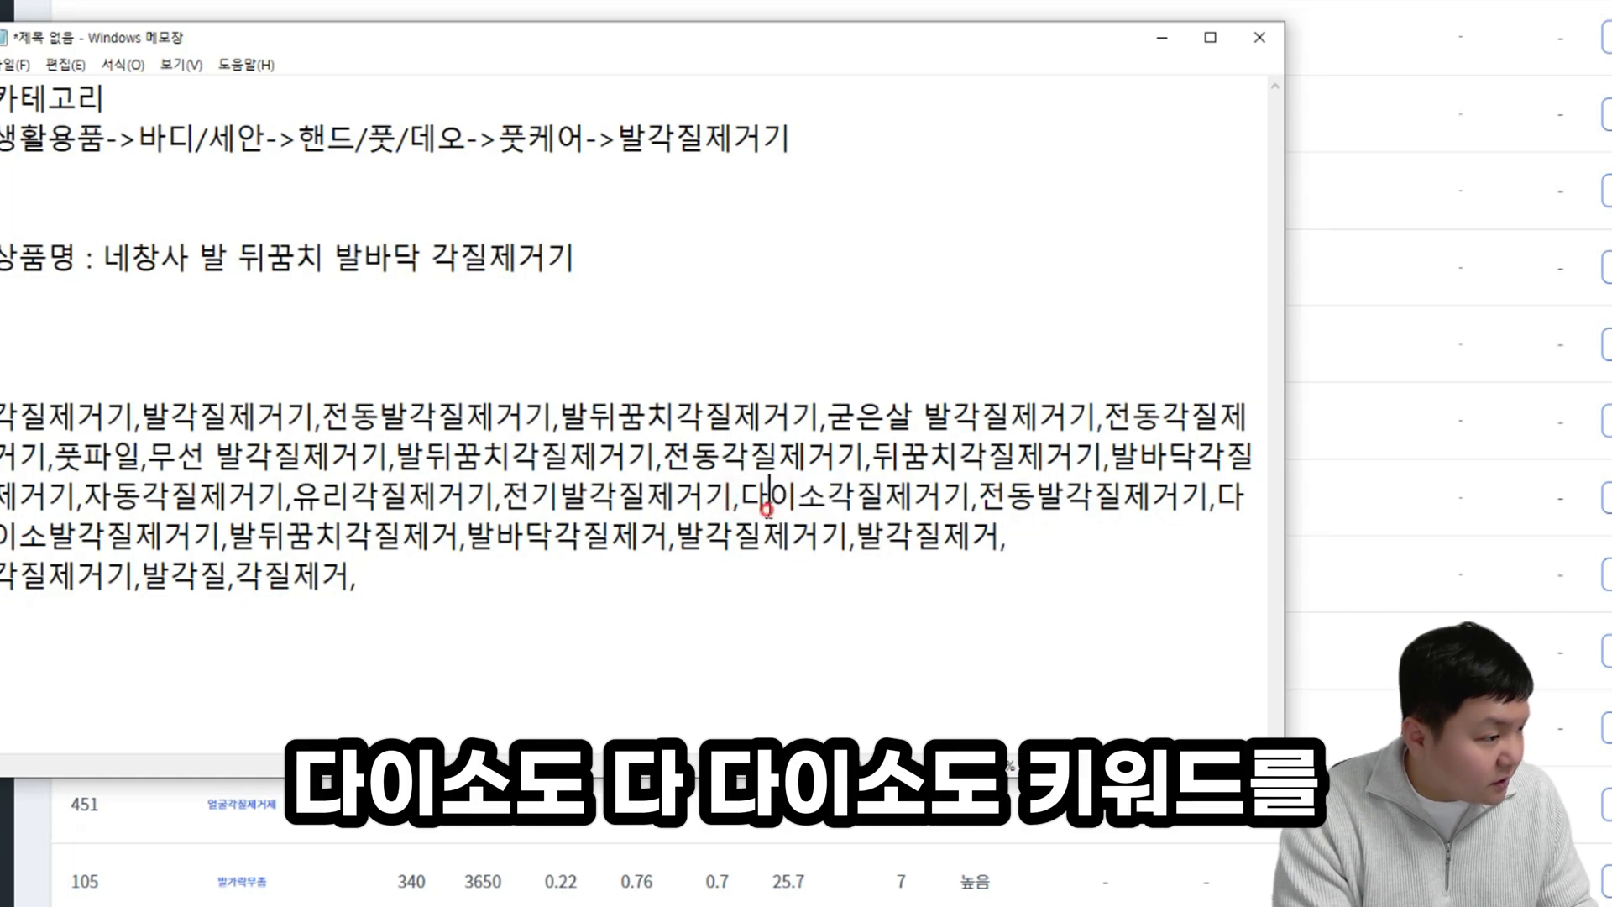
pyautogui.moveTo(745, 495); pyautogui.dragTo(974, 497)
pyautogui.click(820, 496)
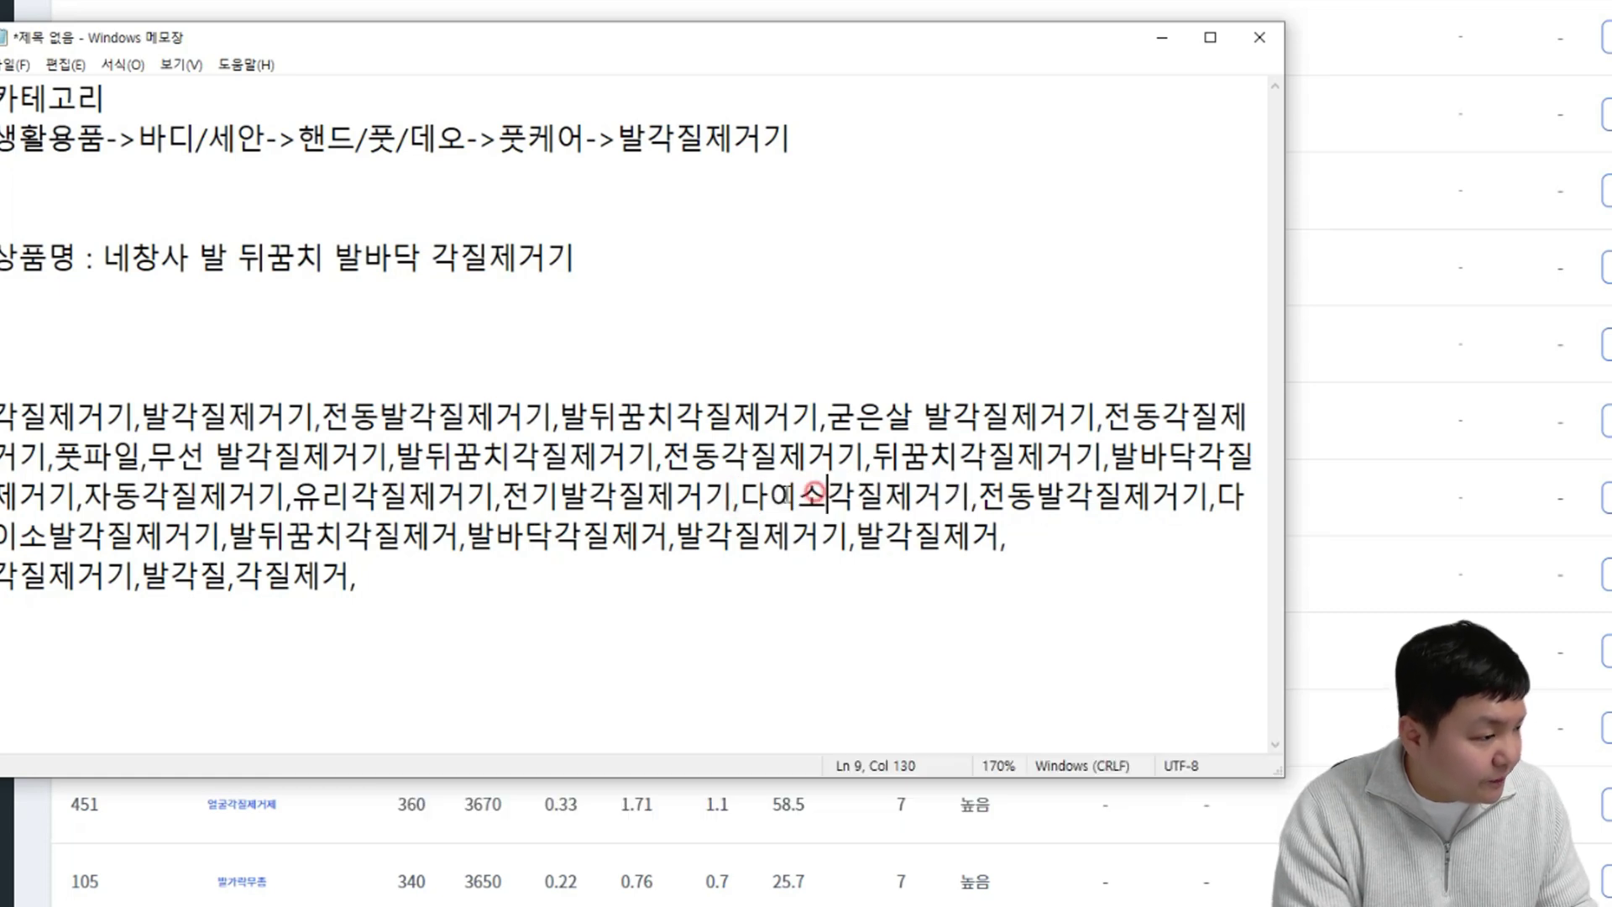
pyautogui.click(743, 496)
pyautogui.moveTo(741, 495); pyautogui.dragTo(980, 495)
pyautogui.press('Delete')
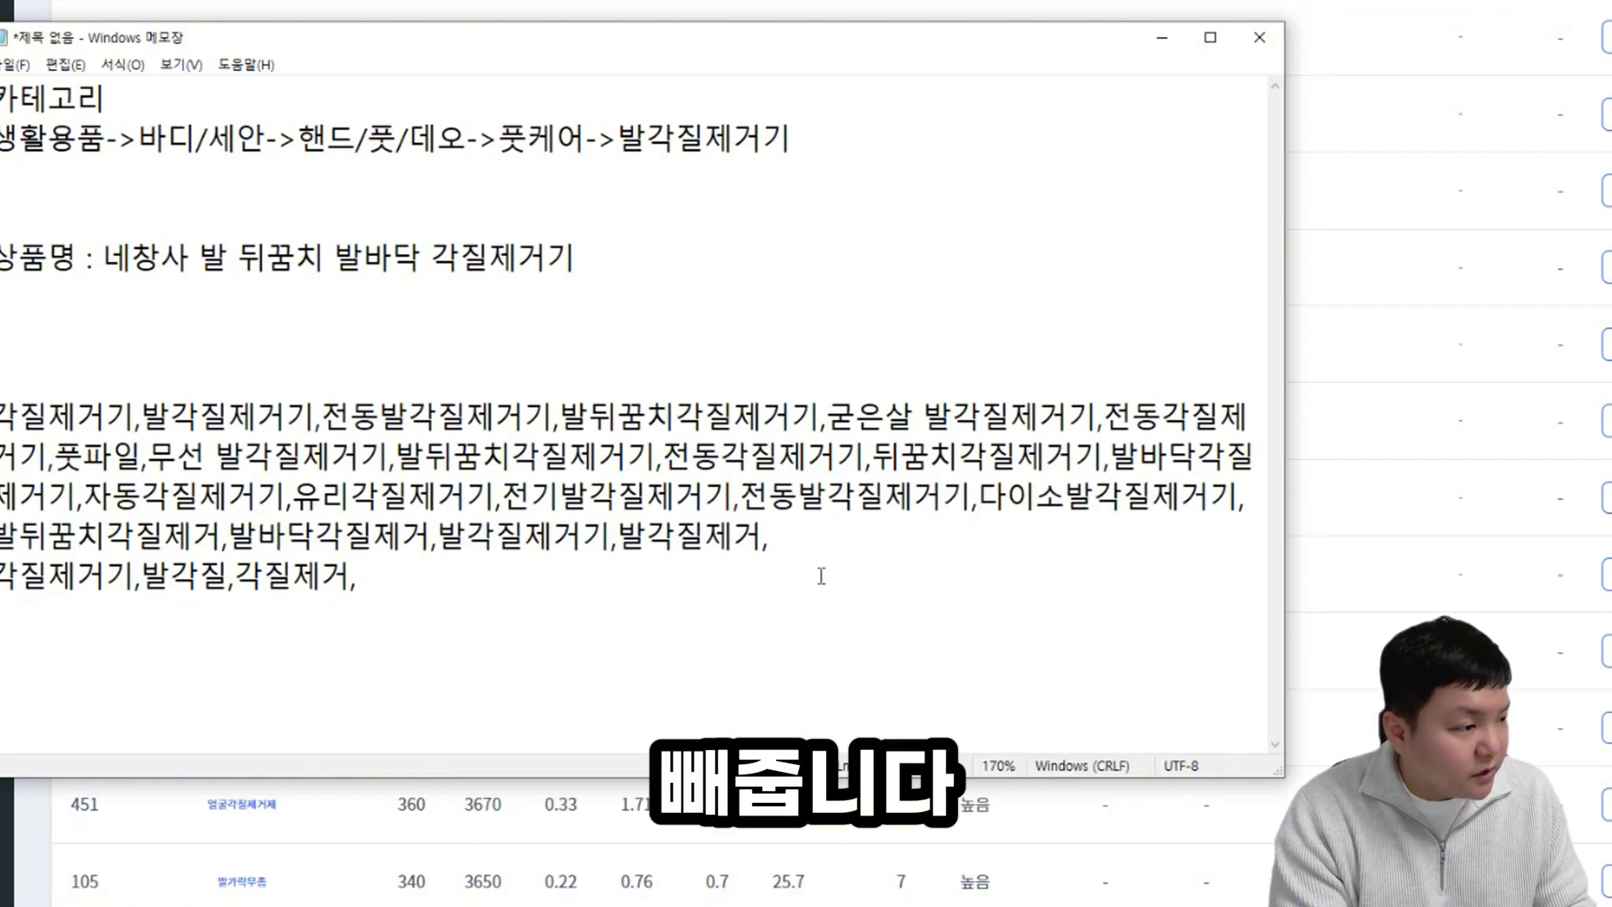
pyautogui.click(763, 495)
pyautogui.moveTo(978, 497); pyautogui.dragTo(1242, 507)
pyautogui.press('Delete')
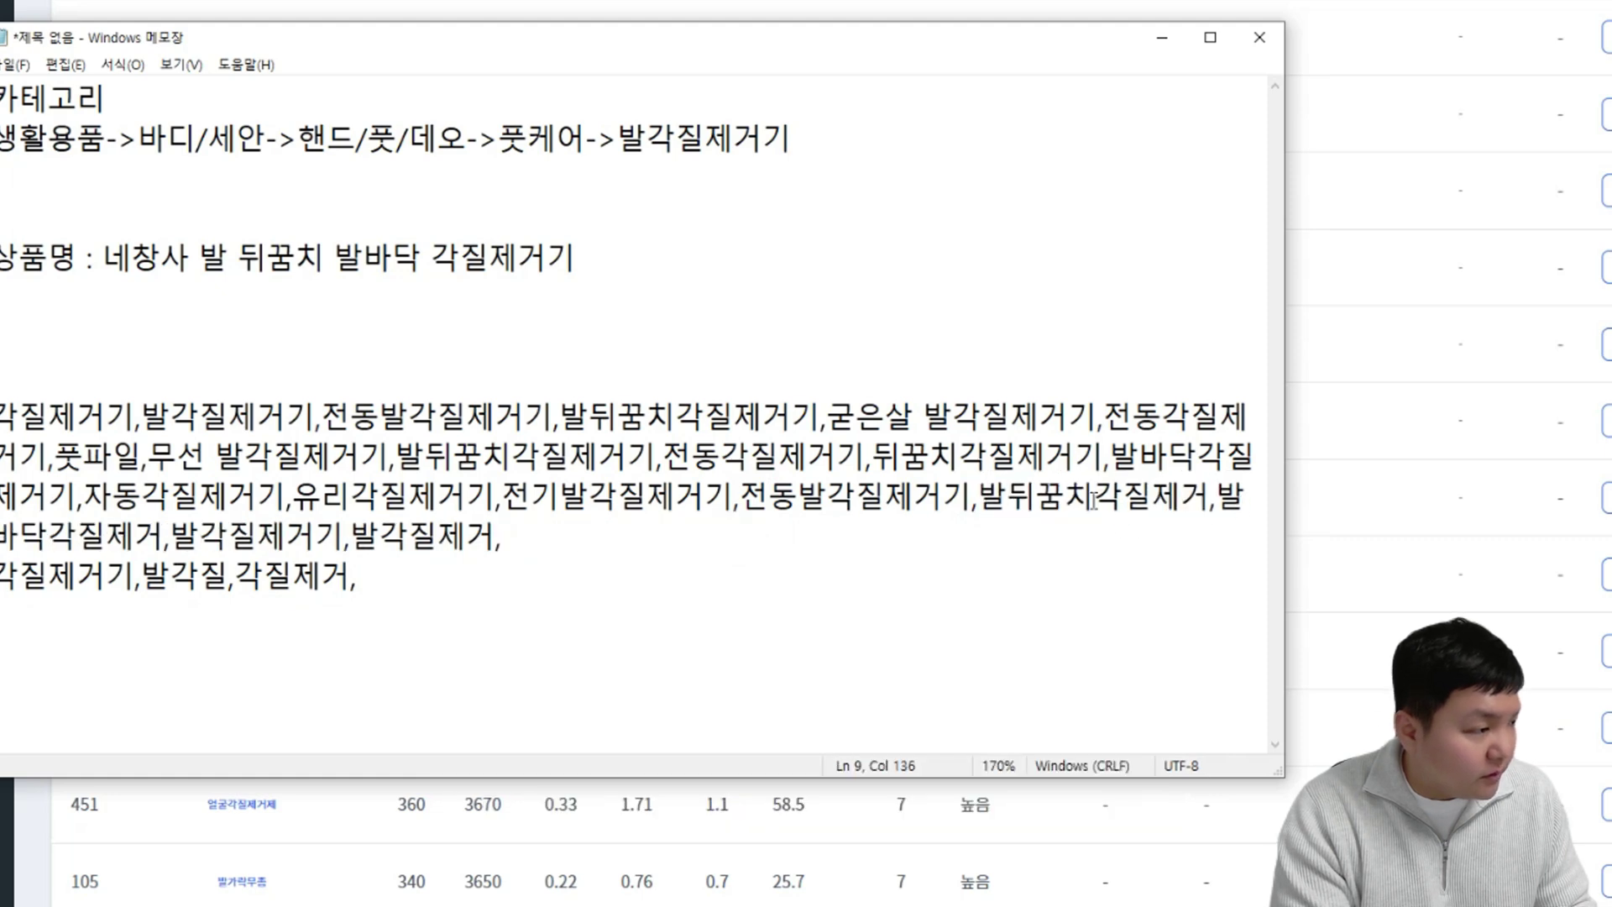
# Step: Join the last keyword line, 각질제거기,발각질,각질제거, onto the end of the main keyword list above it
pyautogui.moveTo(5, 534); pyautogui.dragTo(202, 538)
pyautogui.click(583, 542)
pyautogui.click(422, 577)
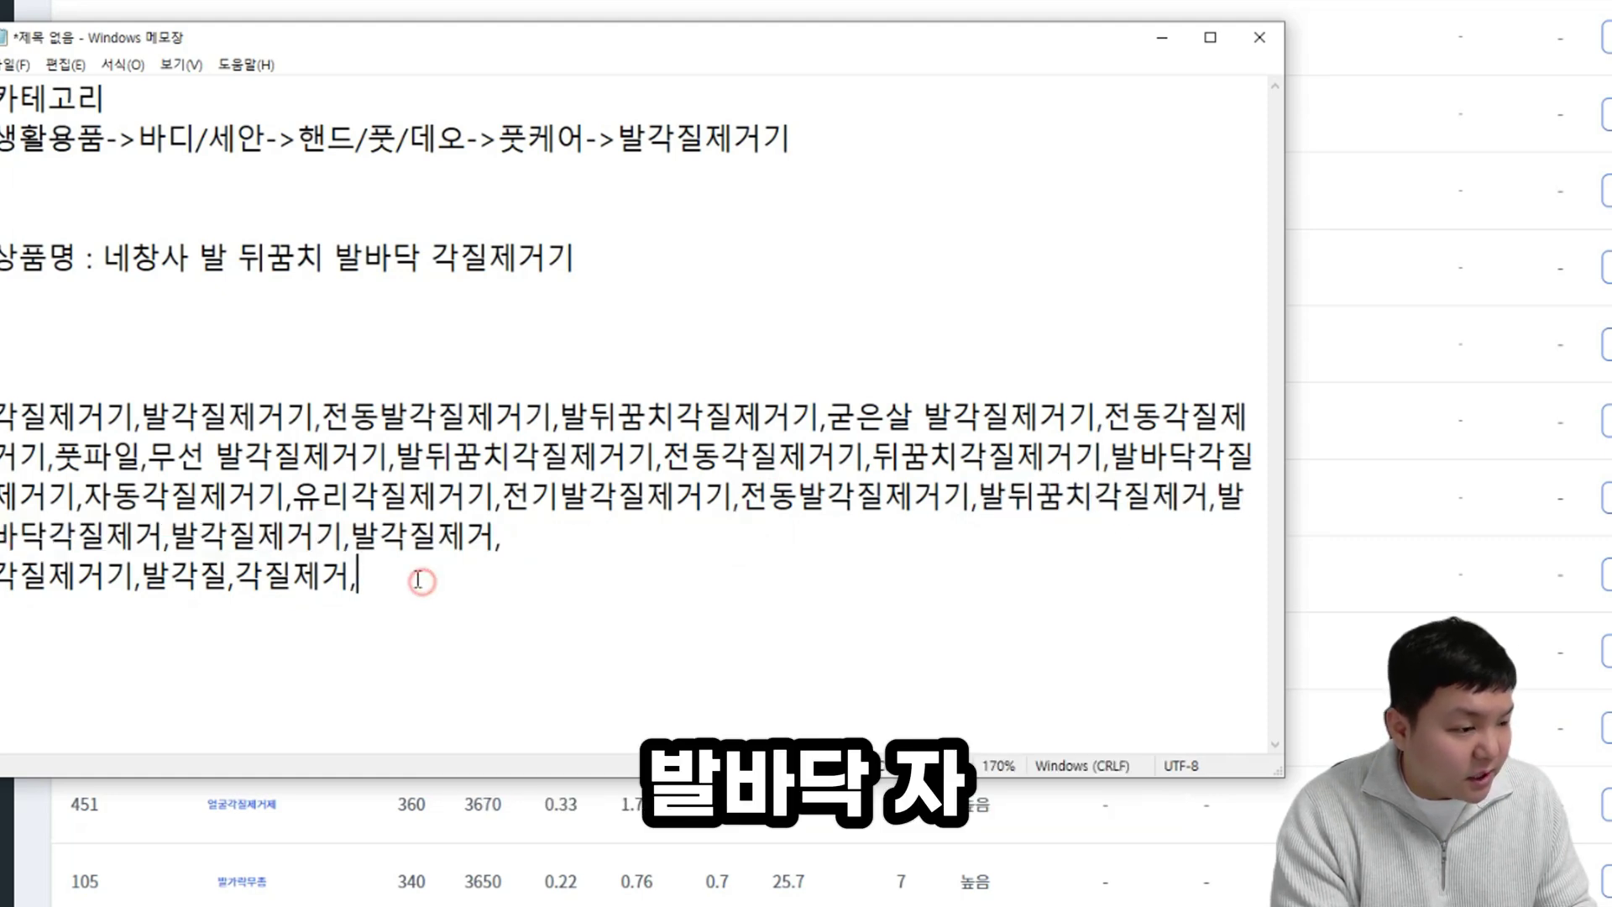
pyautogui.click(520, 549)
pyautogui.press('Delete')
pyautogui.moveTo(933, 549); pyautogui.dragTo(1, 417)
pyautogui.click(971, 558)
pyautogui.click(919, 546)
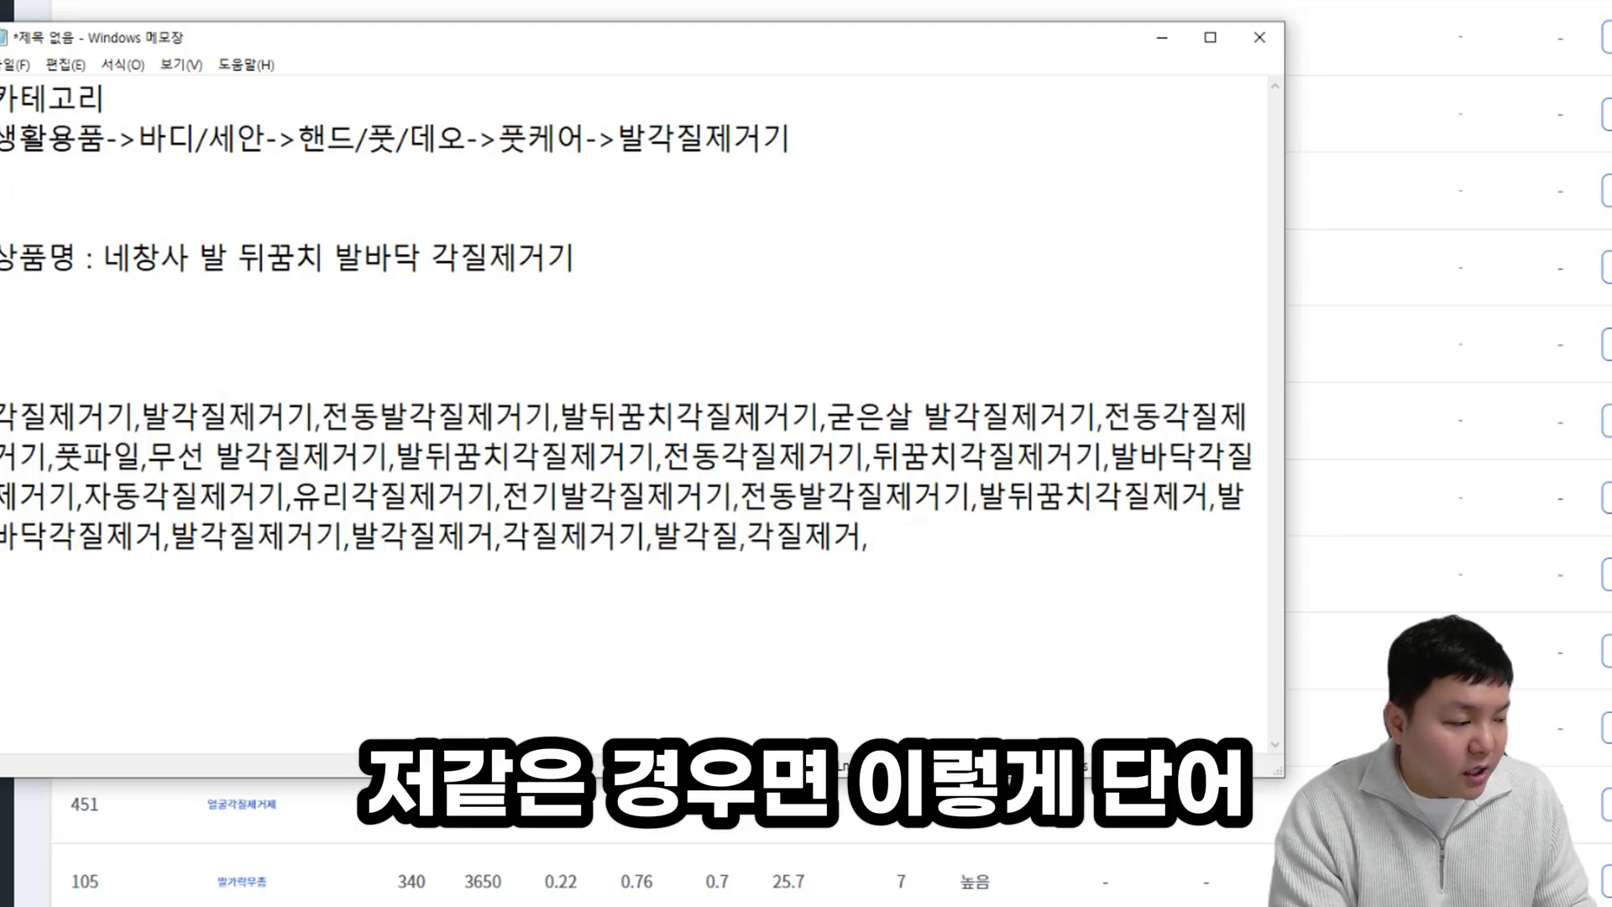
# Step: Start a separate line of short keywords below the list with 각질제거기,발각질제거기,발뒤꿈치,굳은살, separated by commas
pyautogui.click(367, 415)
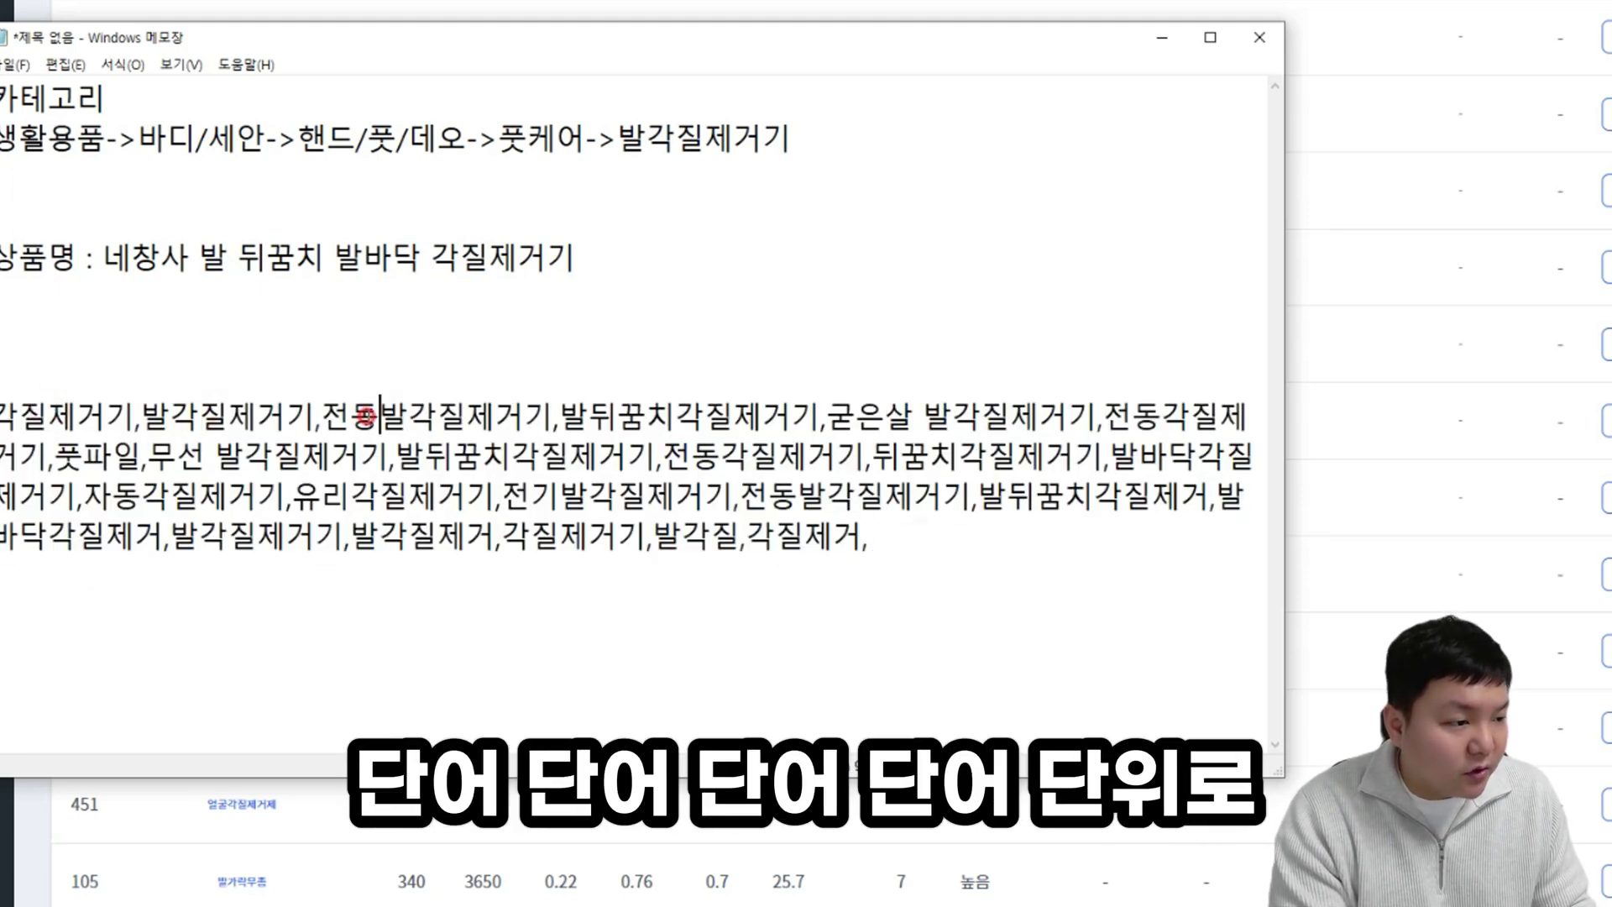
pyautogui.click(988, 413)
pyautogui.click(164, 625)
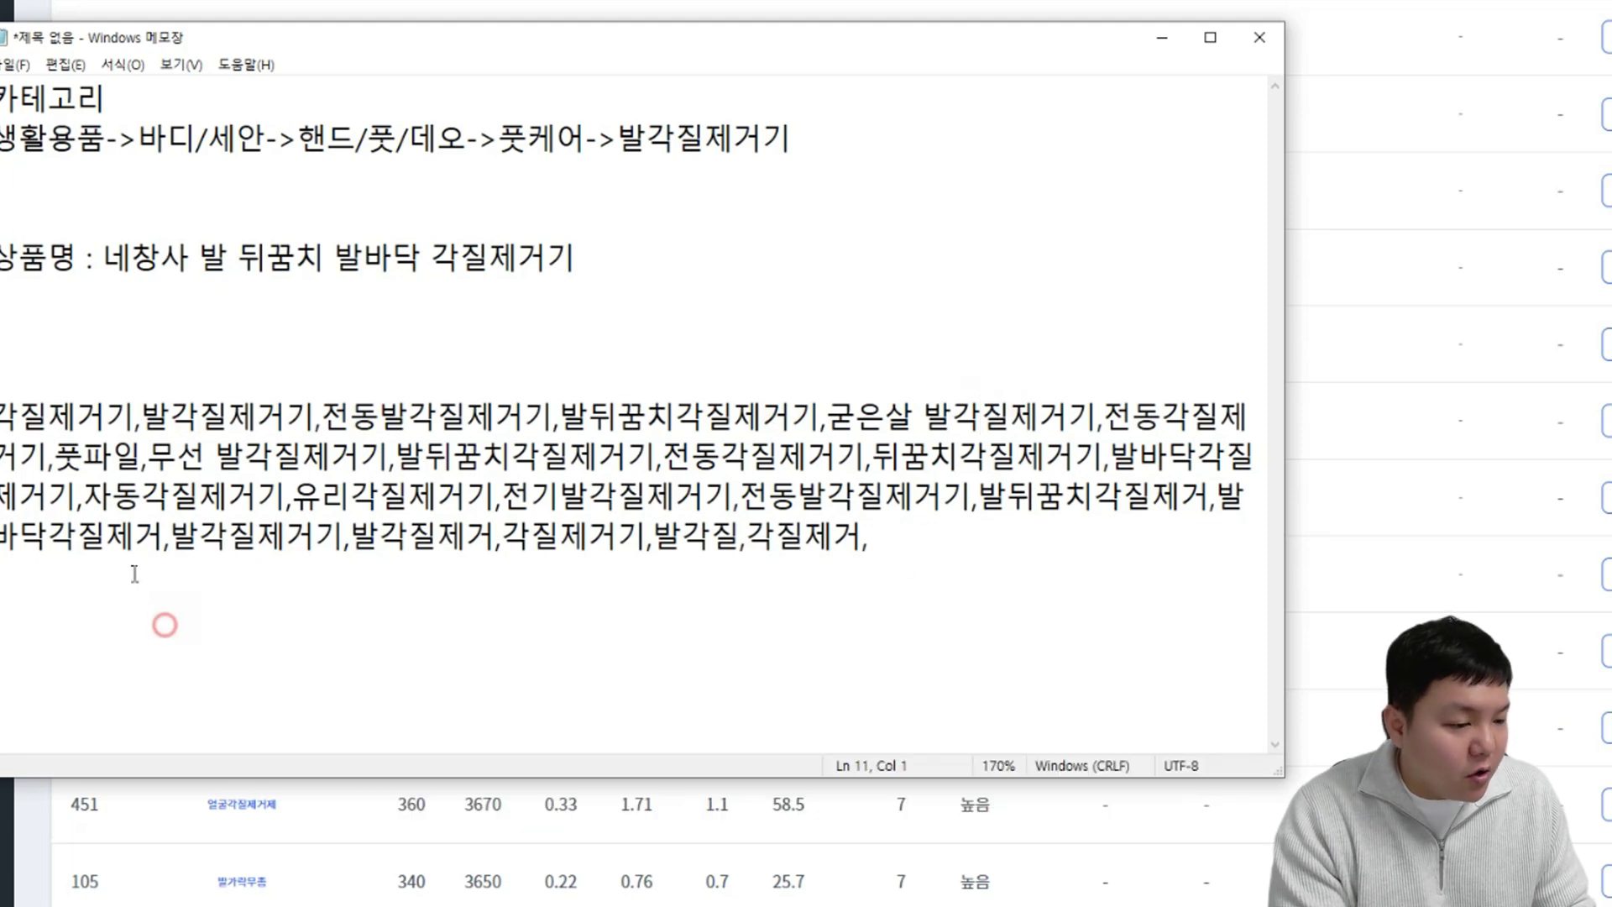
pyautogui.write('ㄱ')
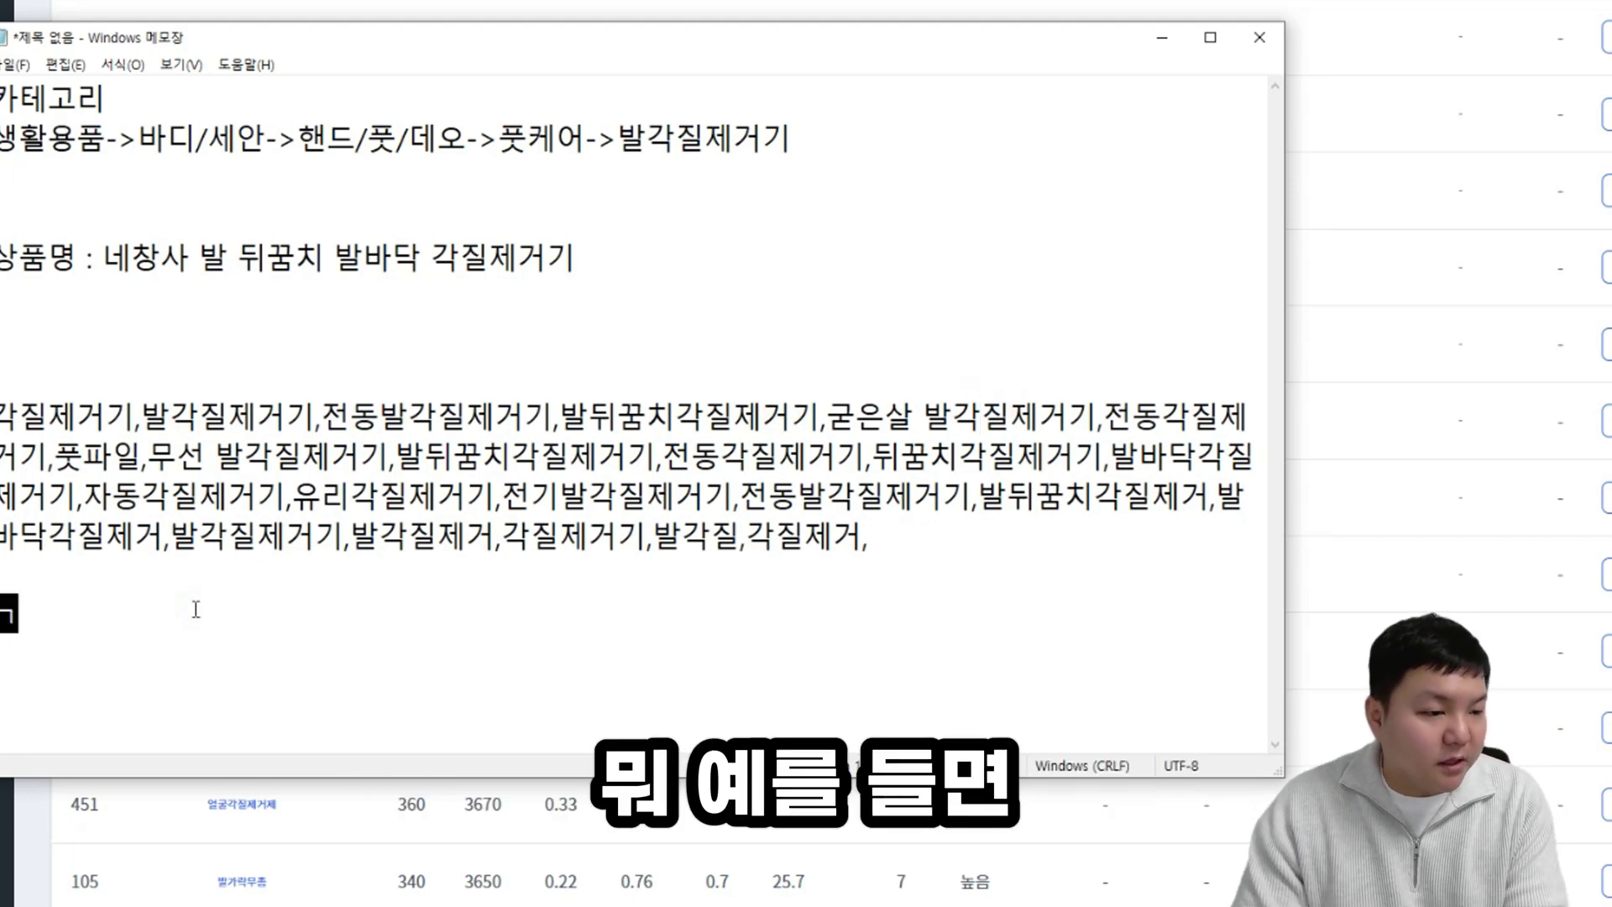
pyautogui.write('각질제거')
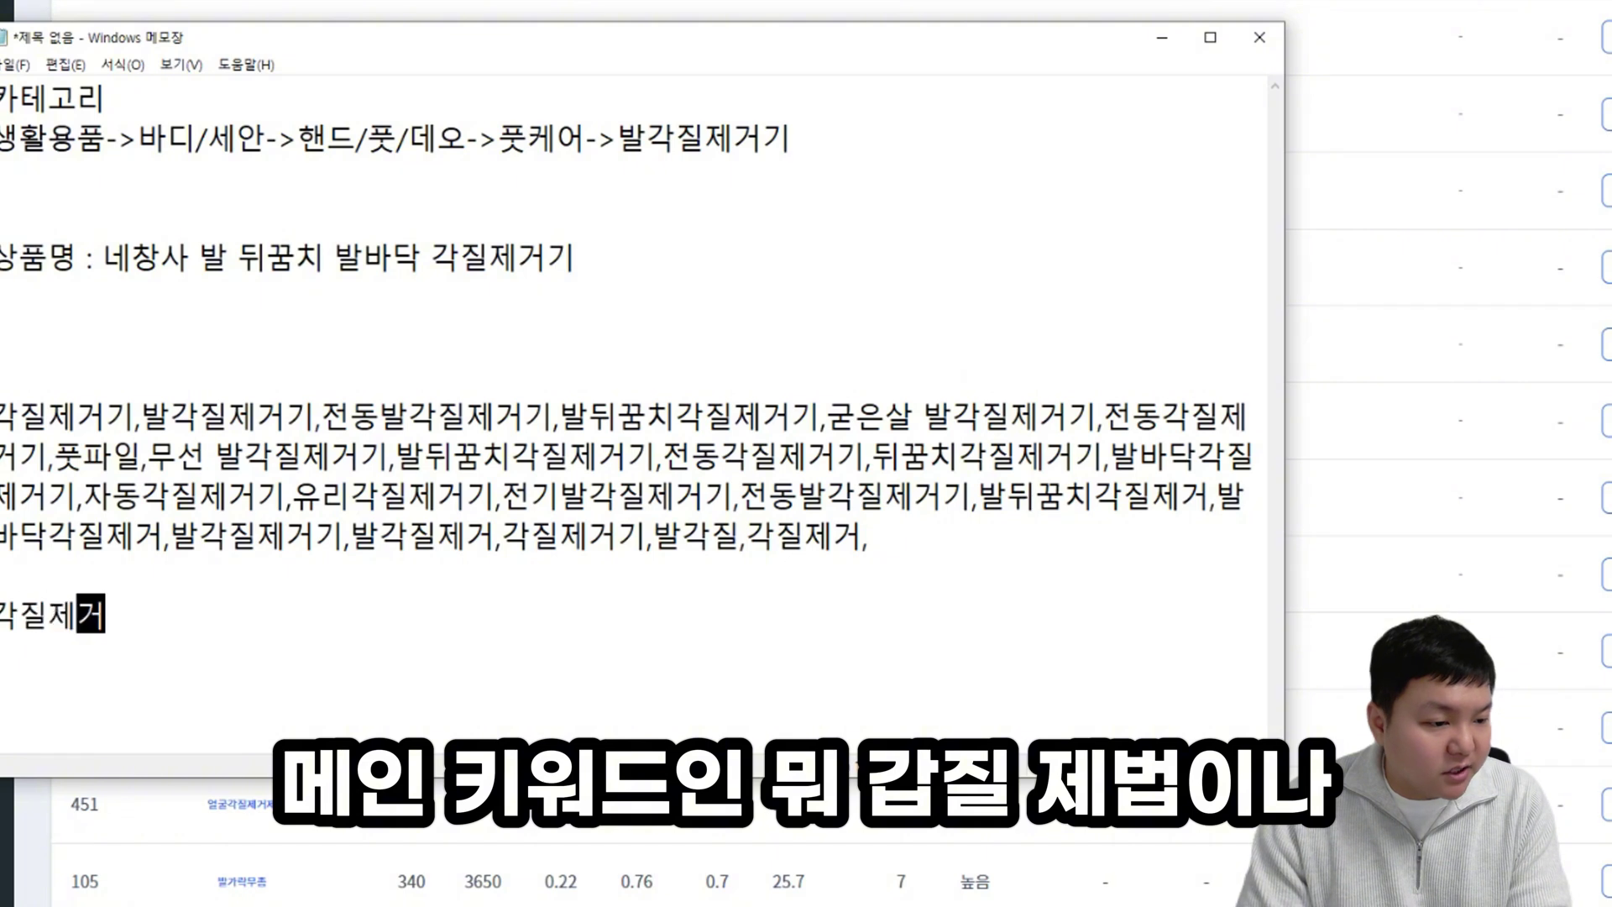
pyautogui.write('기,발각질제거기,')
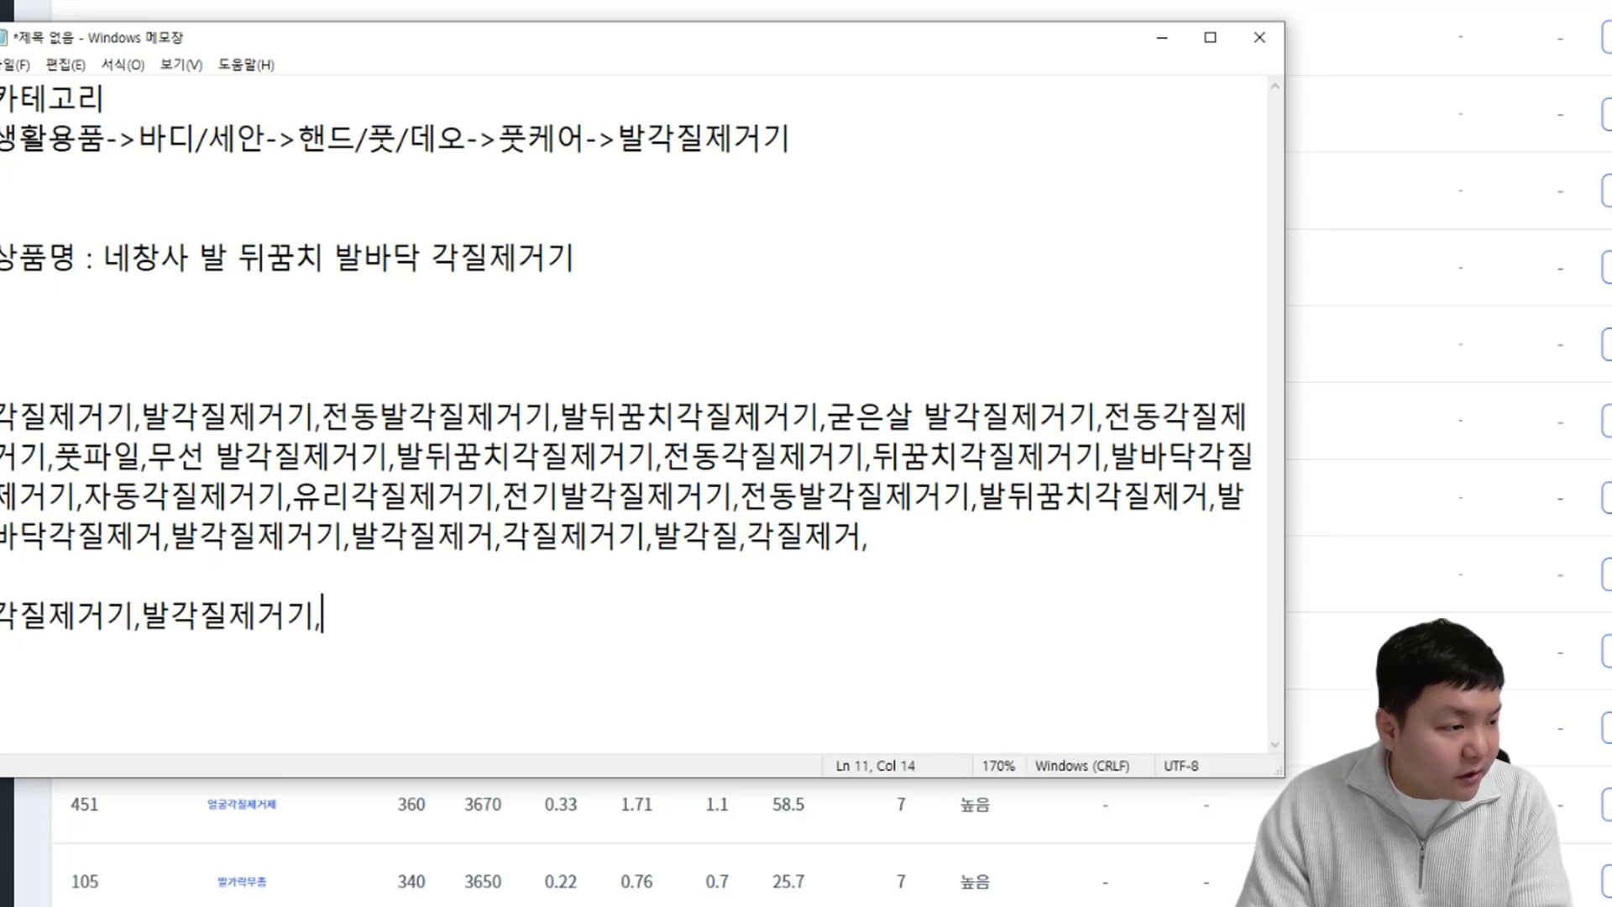
pyautogui.write('발두뒤꿈')
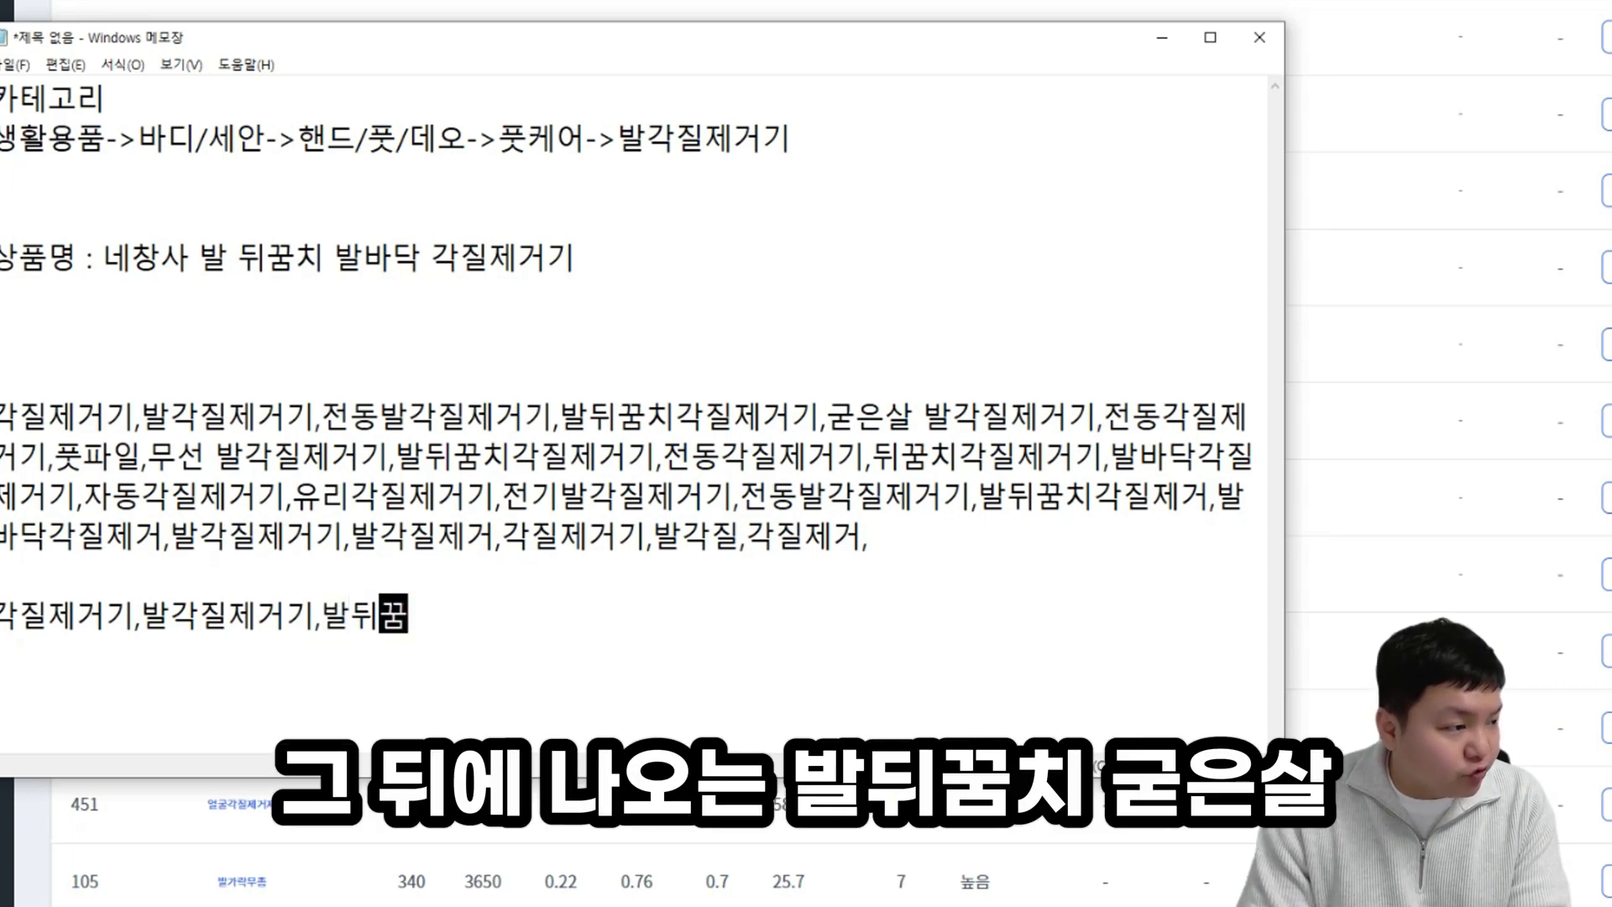
pyautogui.write('치,굳은ㅅ살,')
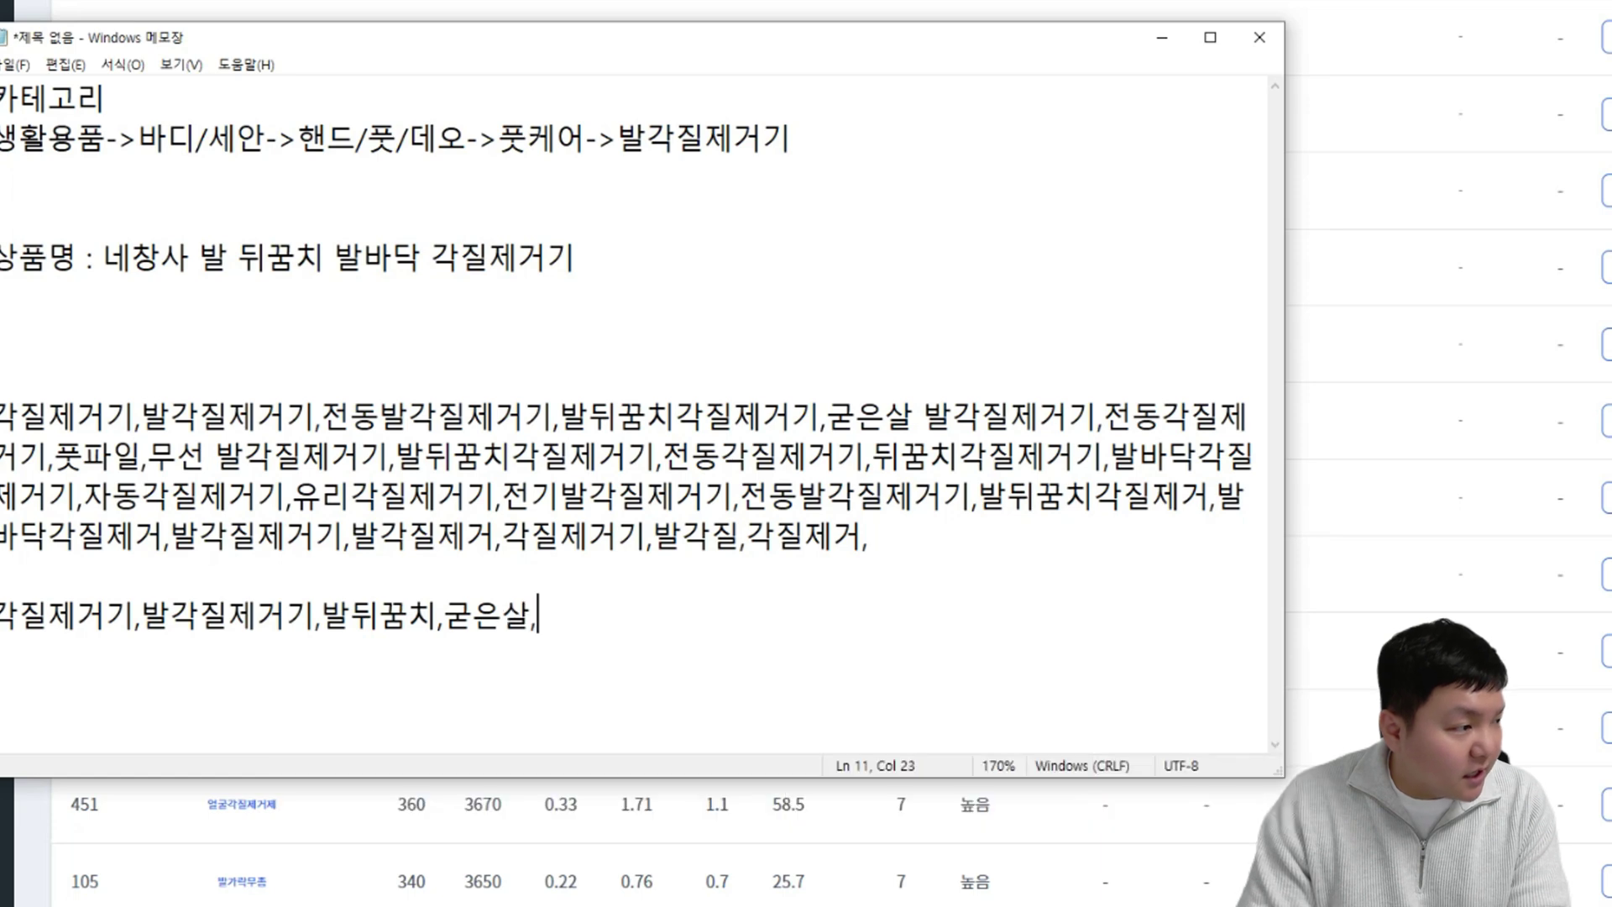
# Step: Extend the short keyword line with 전동,풋파일,무선,뒤꿈치,발바닥,자동,유리,전기,전동, separated by commas
pyautogui.write('전동,풋파일,무선,')
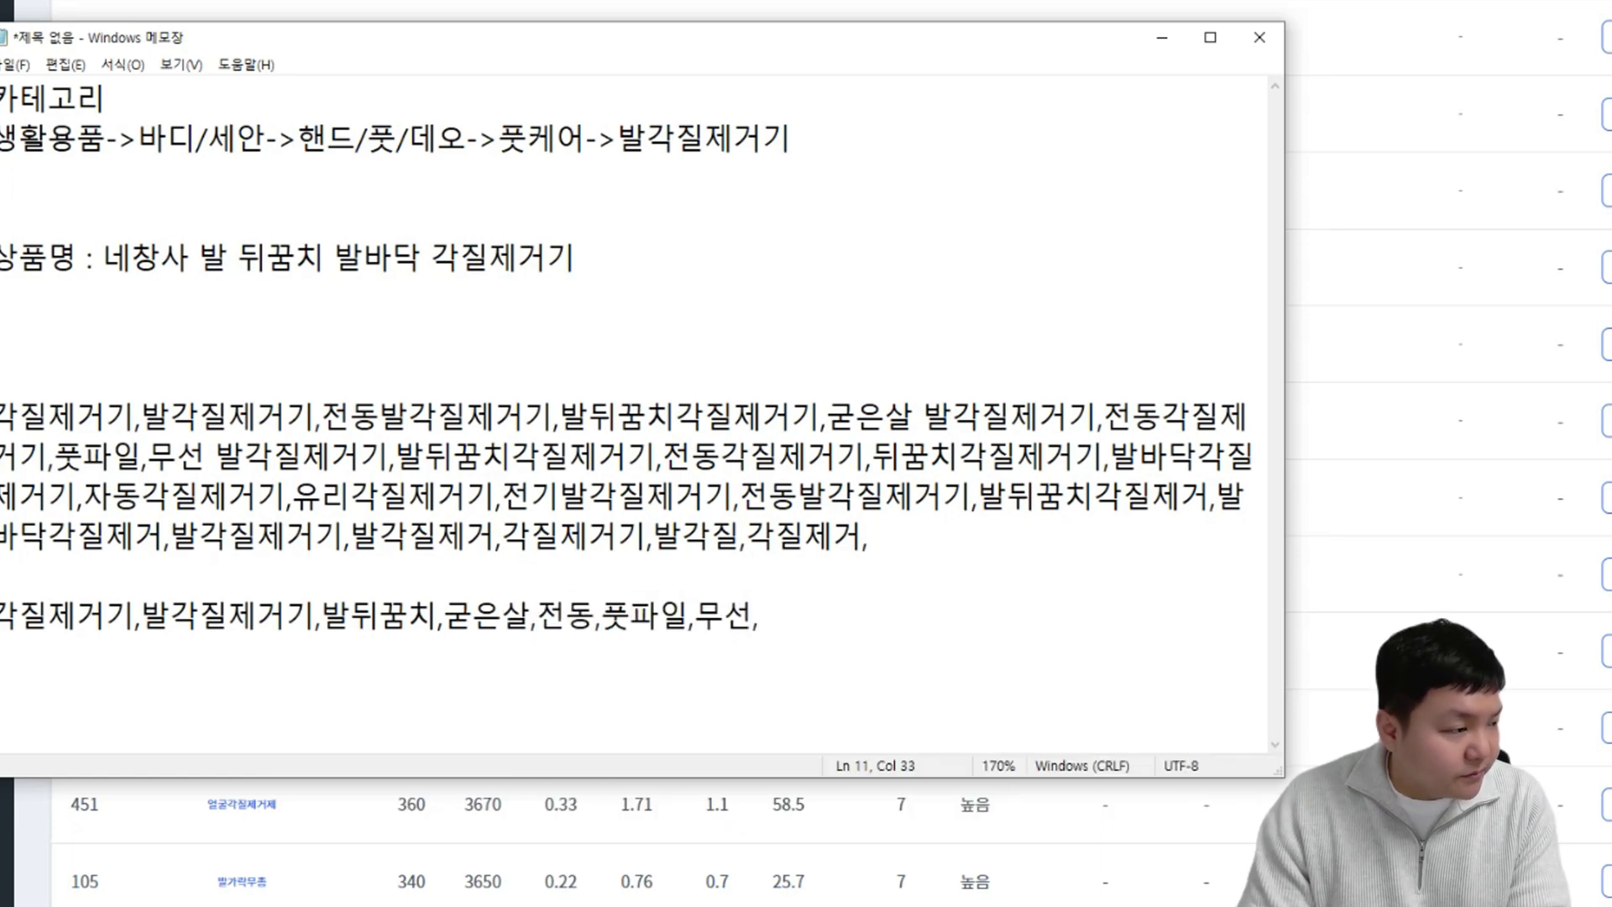
pyautogui.write('뒤')
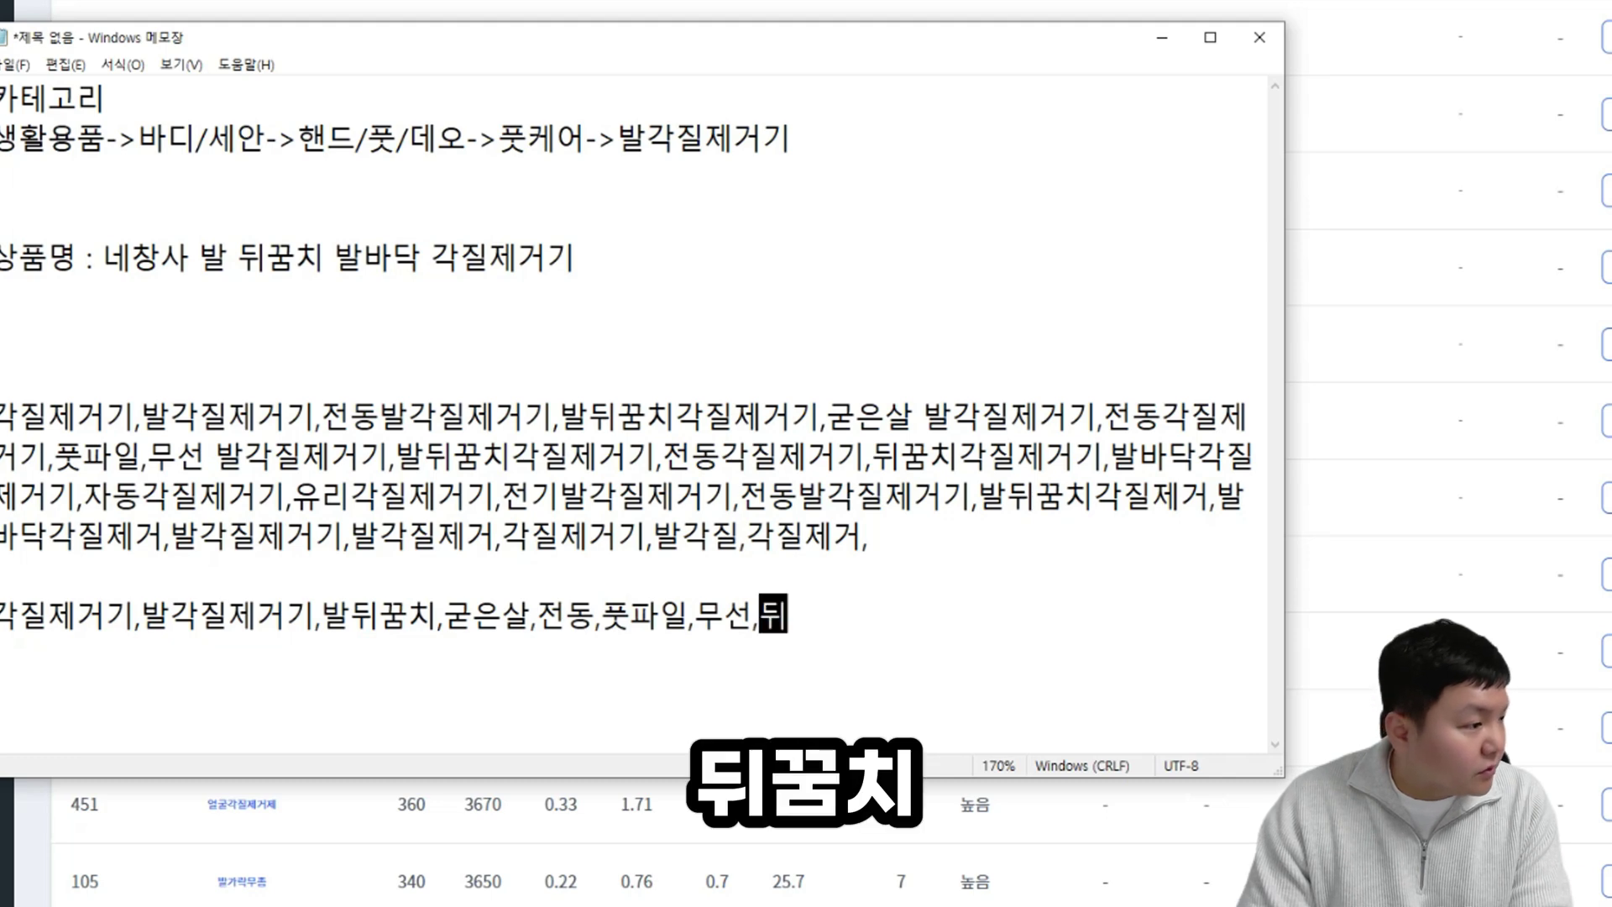
pyautogui.write('꿈ㅊ치,발바닥,')
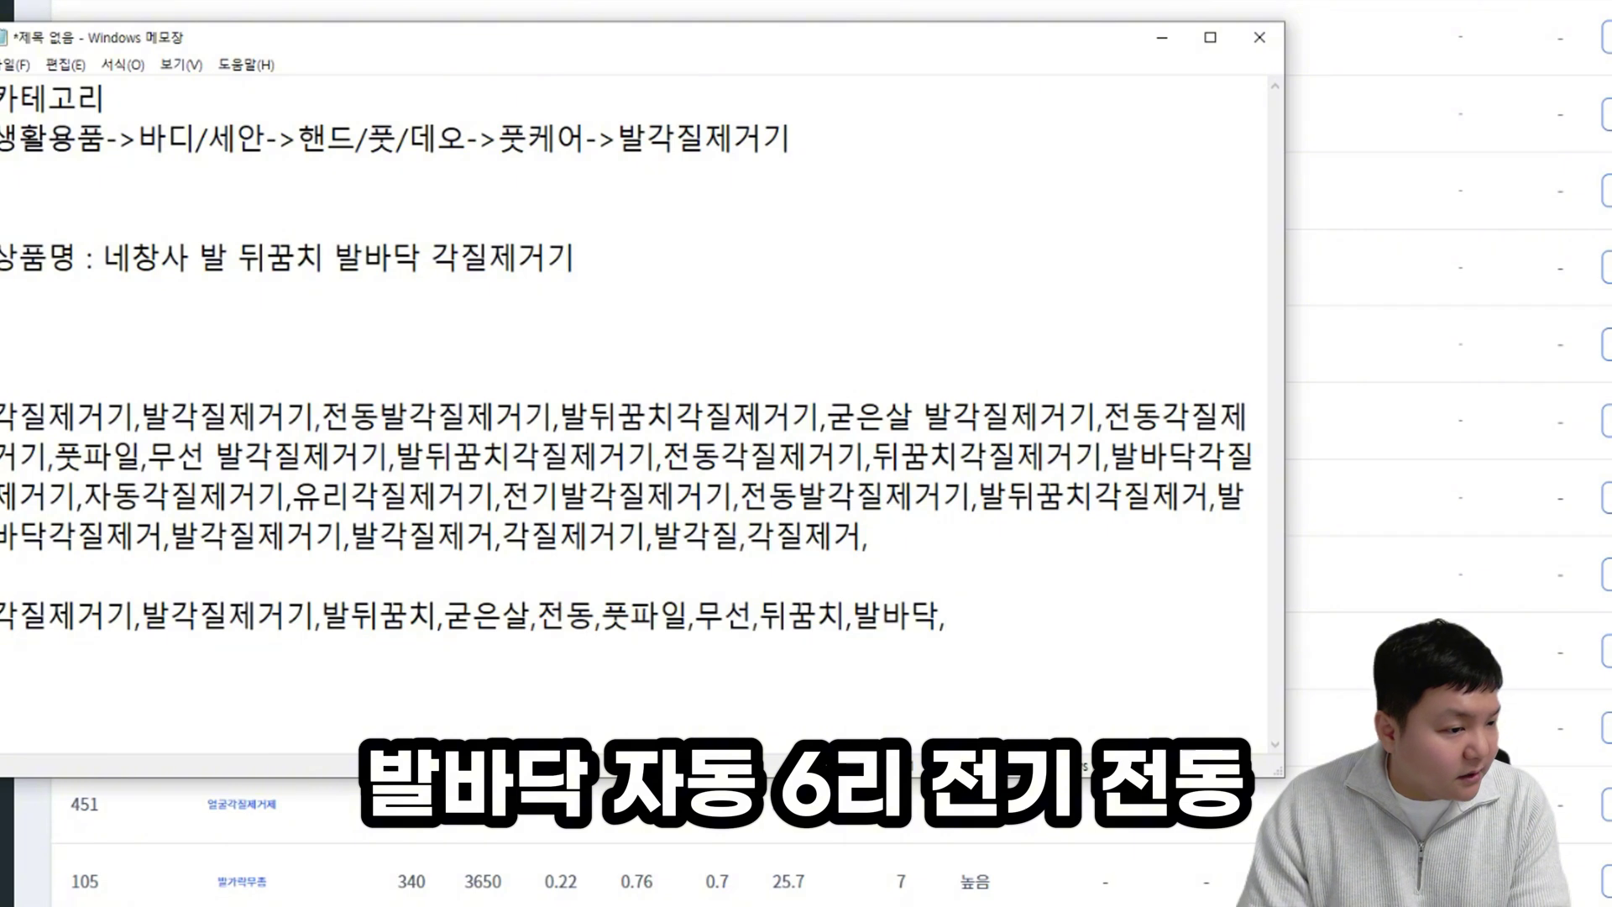
pyautogui.write('자동,유리,전기')
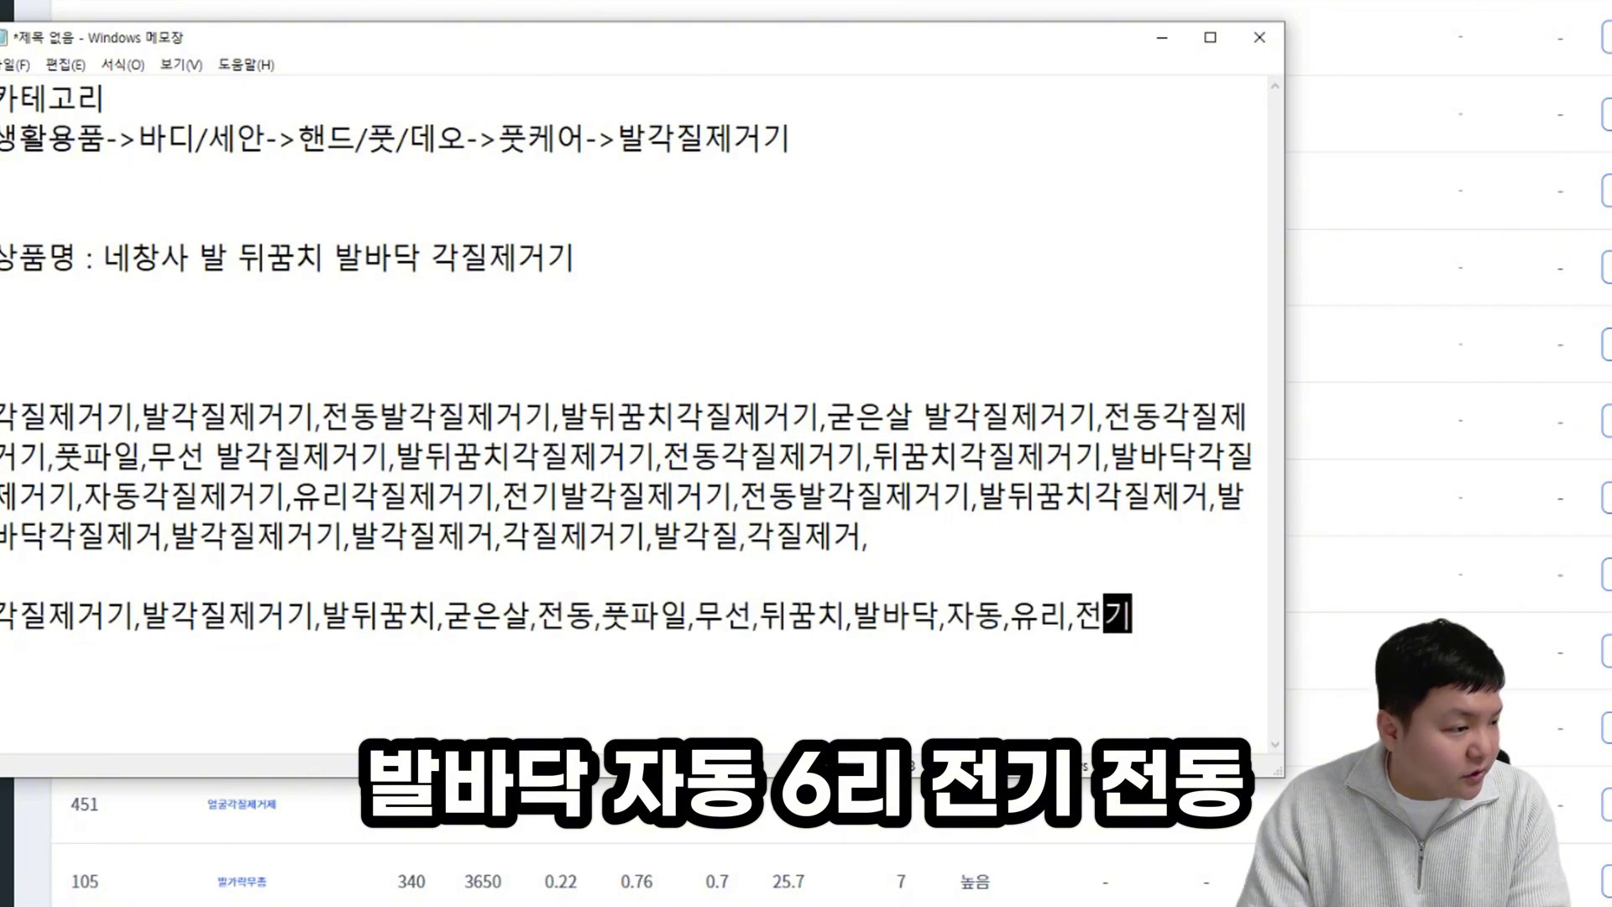
pyautogui.write(',전동,')
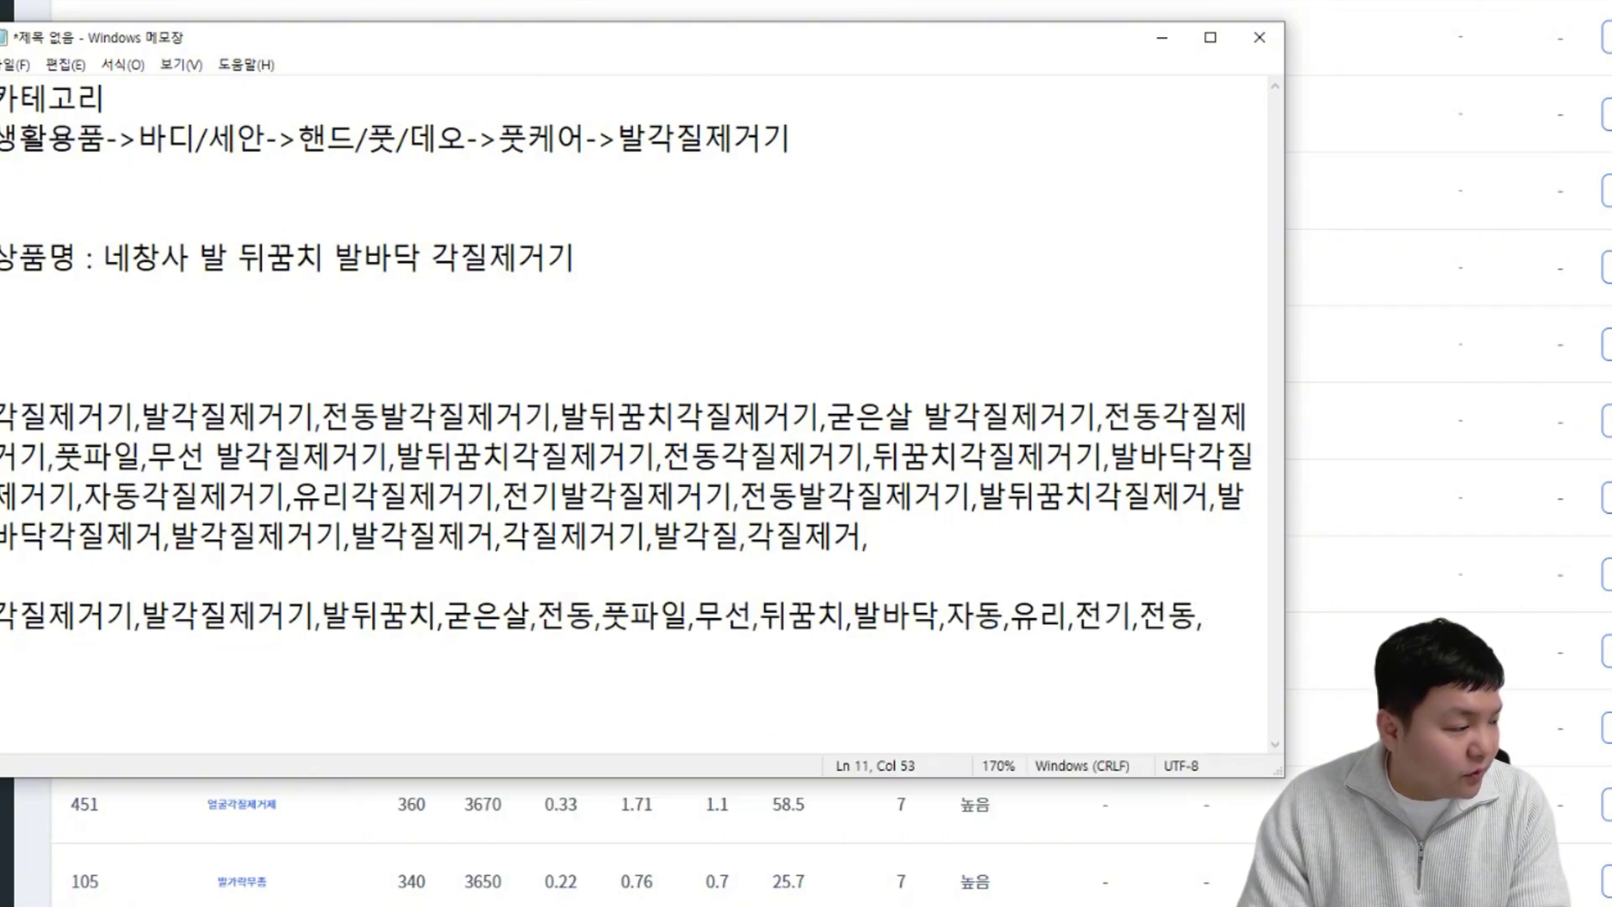
# Step: Copy the whole short keyword line from Notepad and add it as search tags in the Coupang product form
pyautogui.hotkey('shift', 'Home')
pyautogui.hotkey('ctrl', 'c')
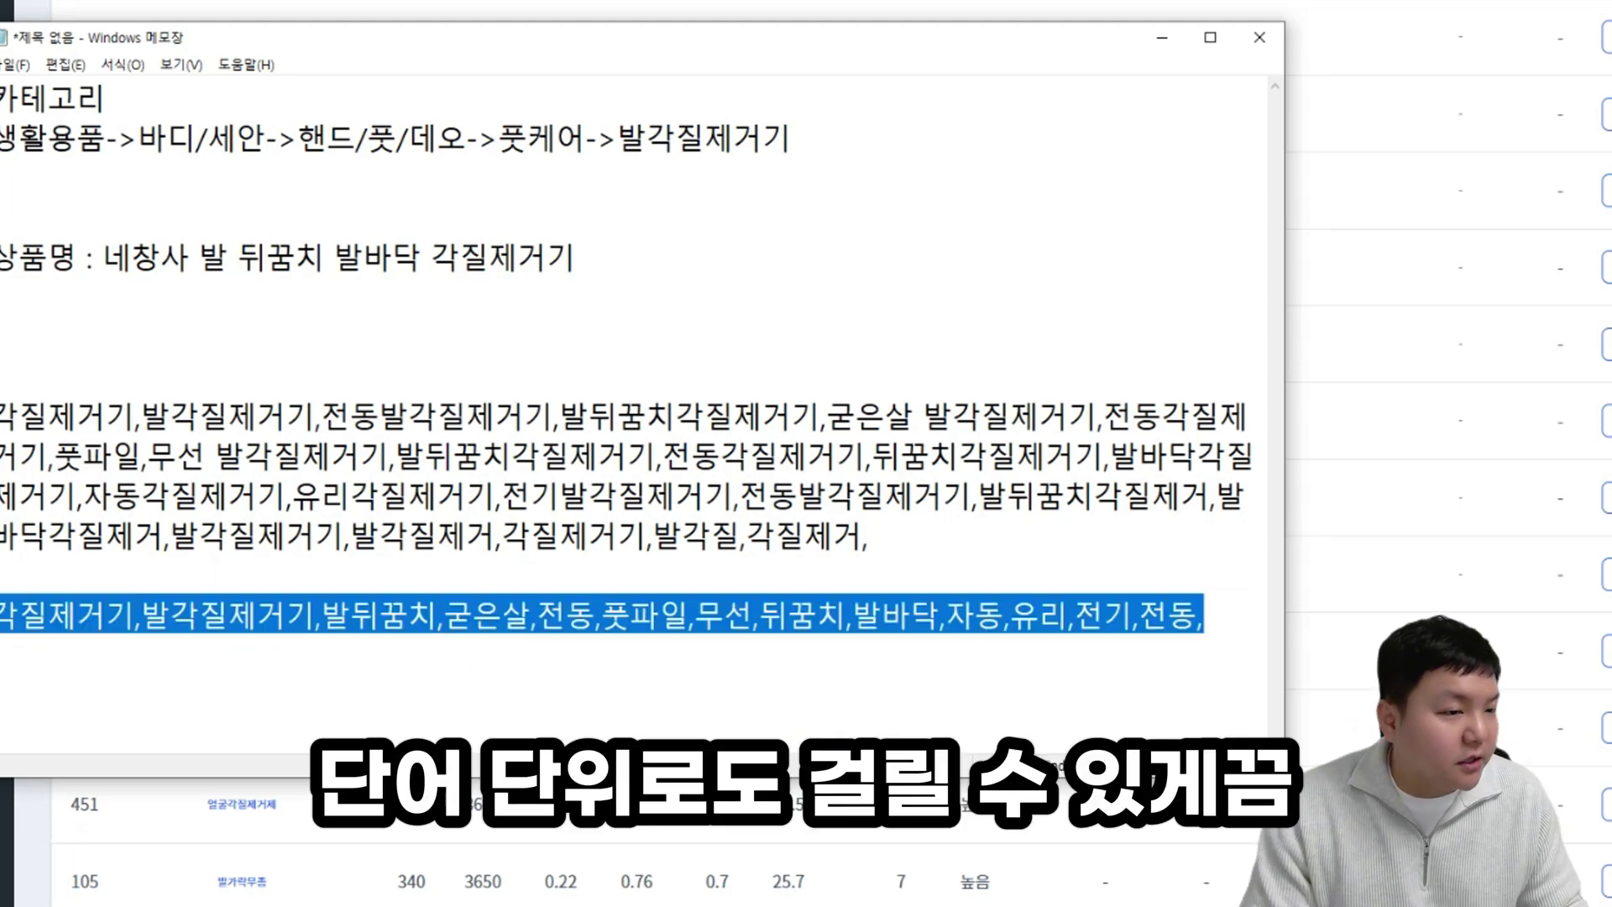
pyautogui.hotkey('alt', 'Tab')
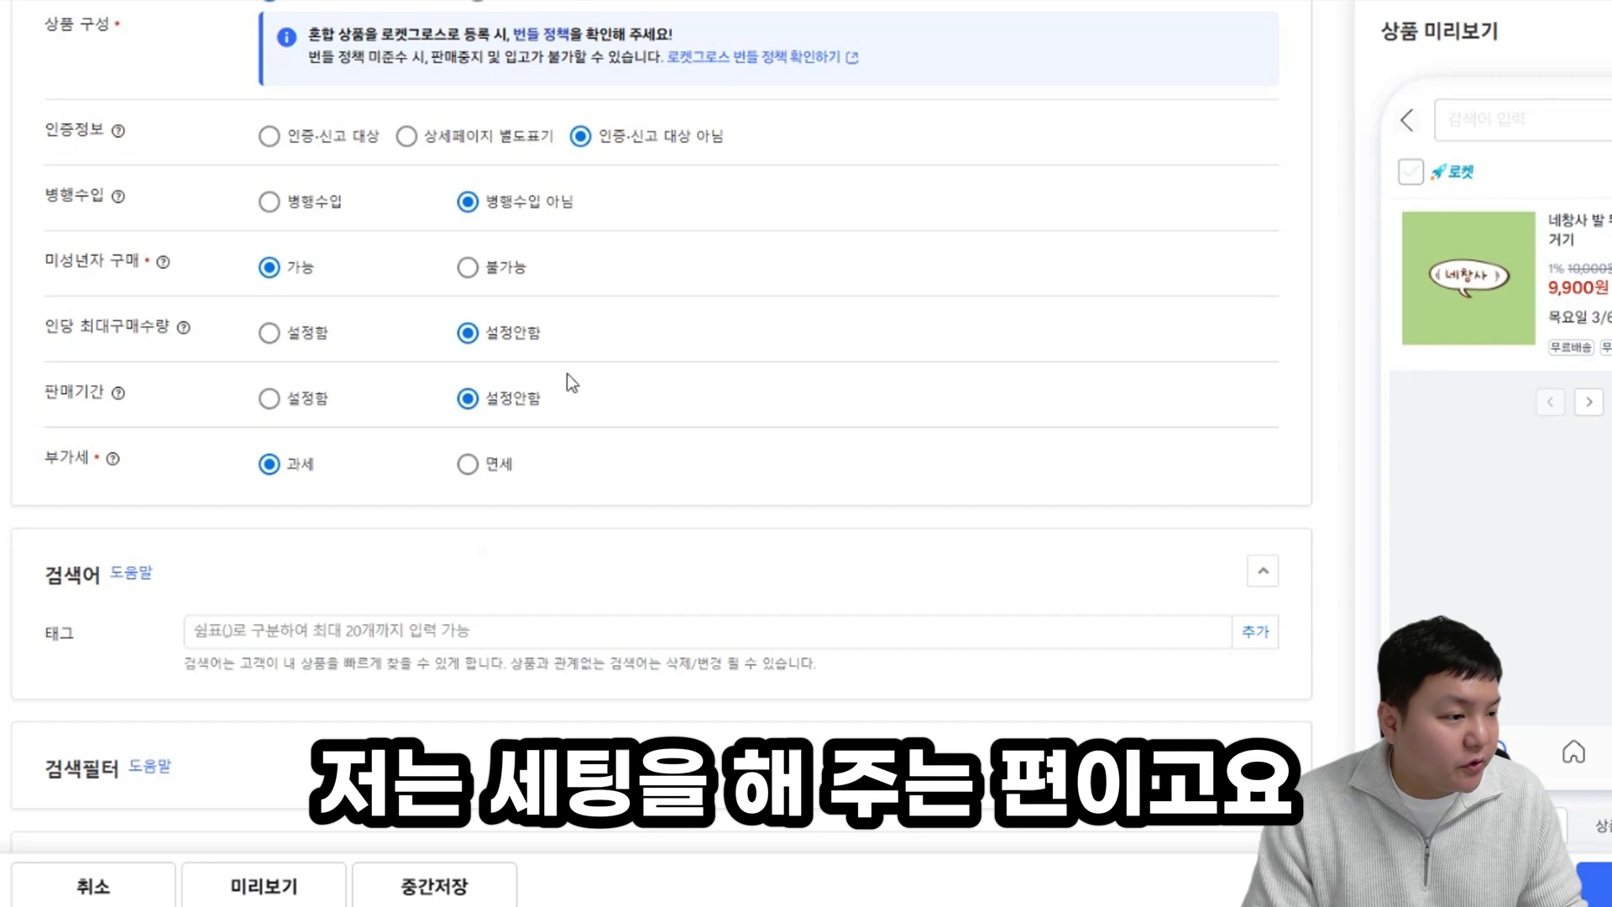
pyautogui.click(264, 628)
pyautogui.hotkey('ctrl', 'v')
pyautogui.press('Return')
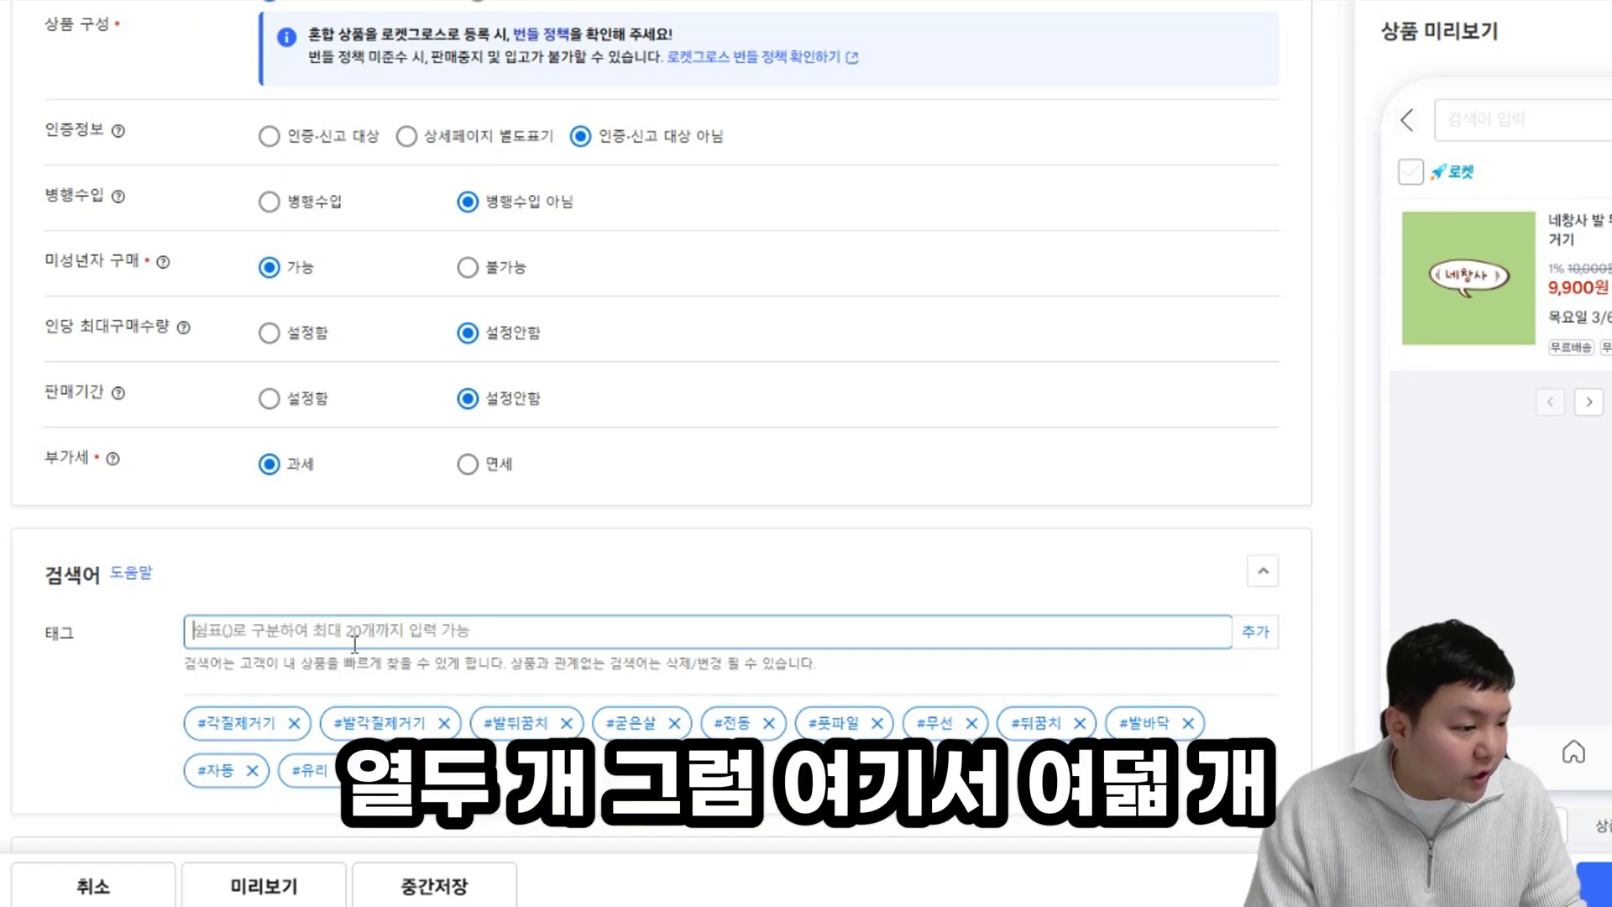
pyautogui.click(437, 640)
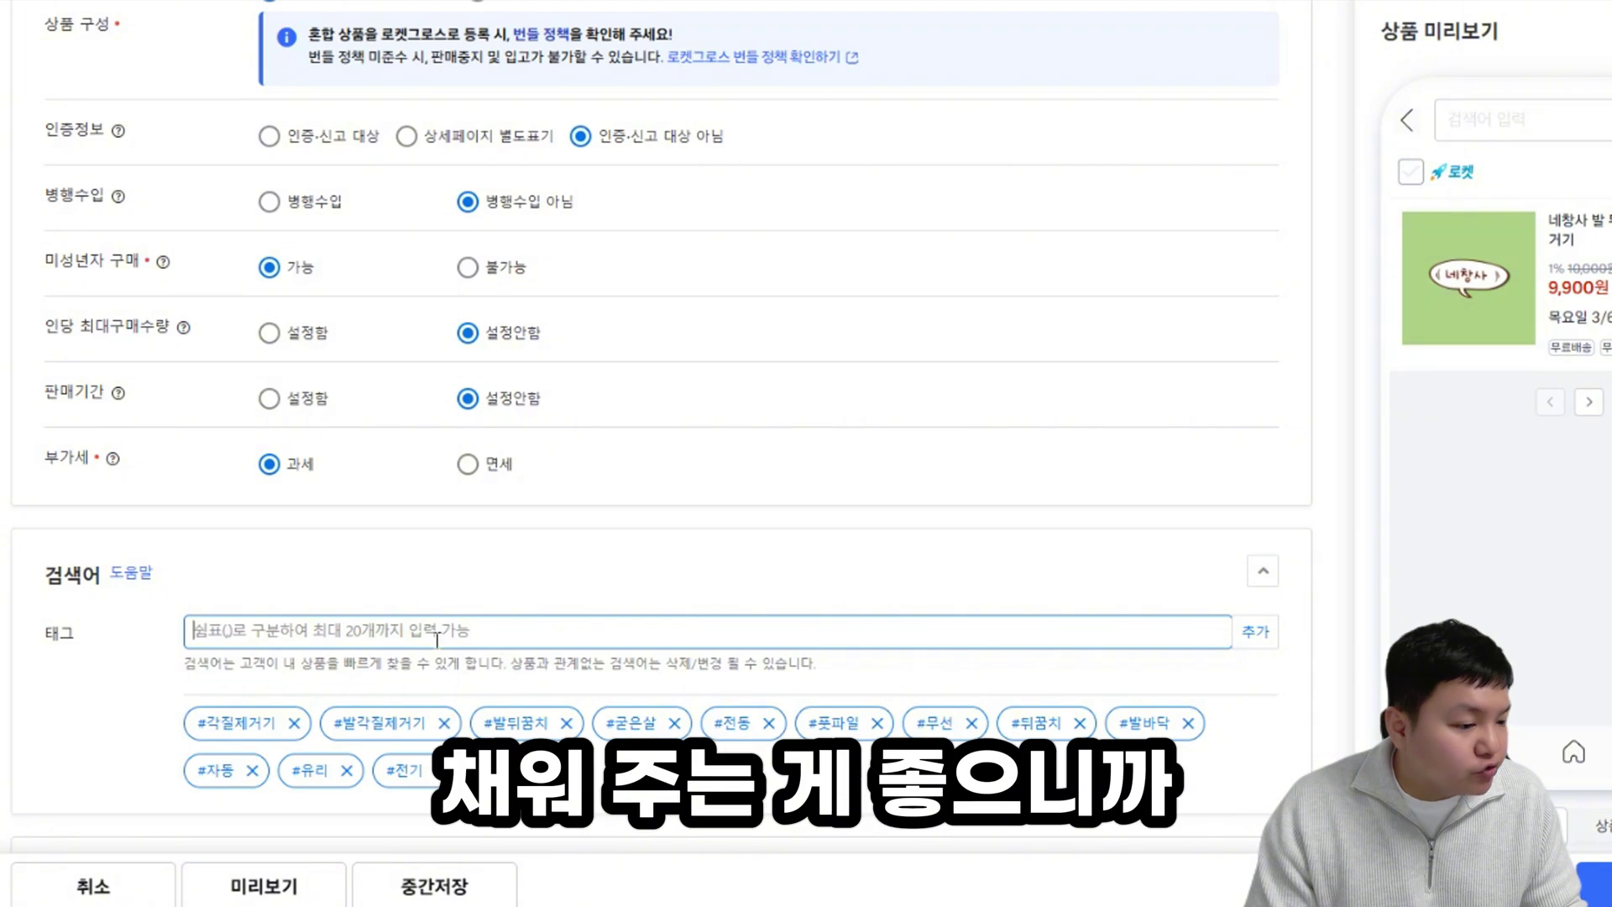
# Step: Copy the keyword 각질제거 from the end of the Notepad list and add it as a search tag in the product form
pyautogui.hotkey('alt', 'Tab')
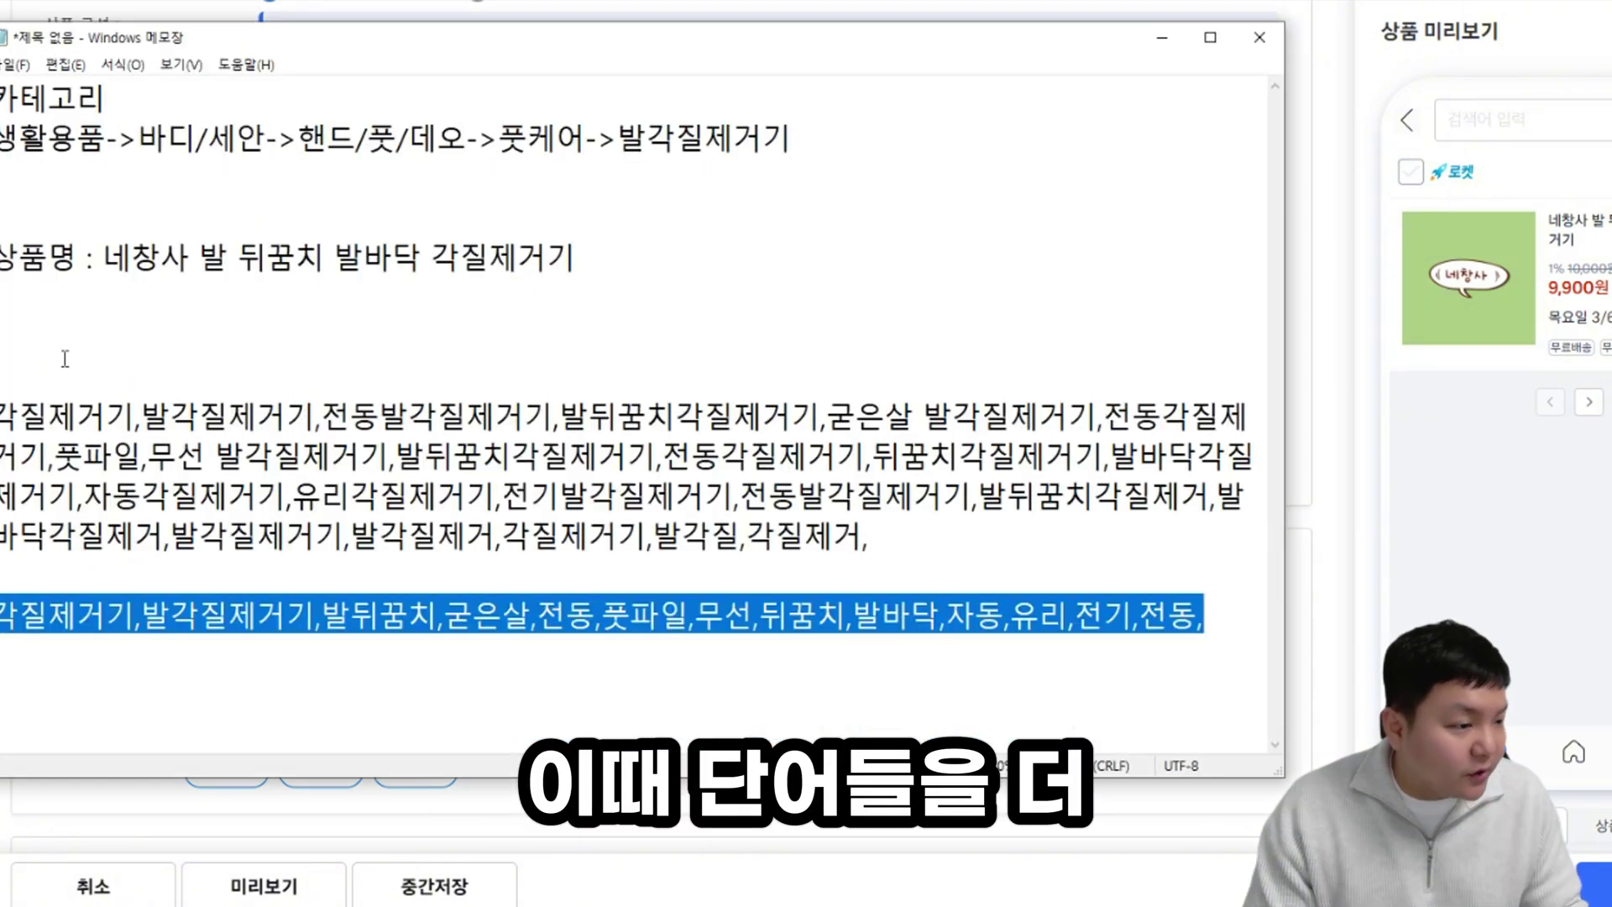
pyautogui.click(631, 571)
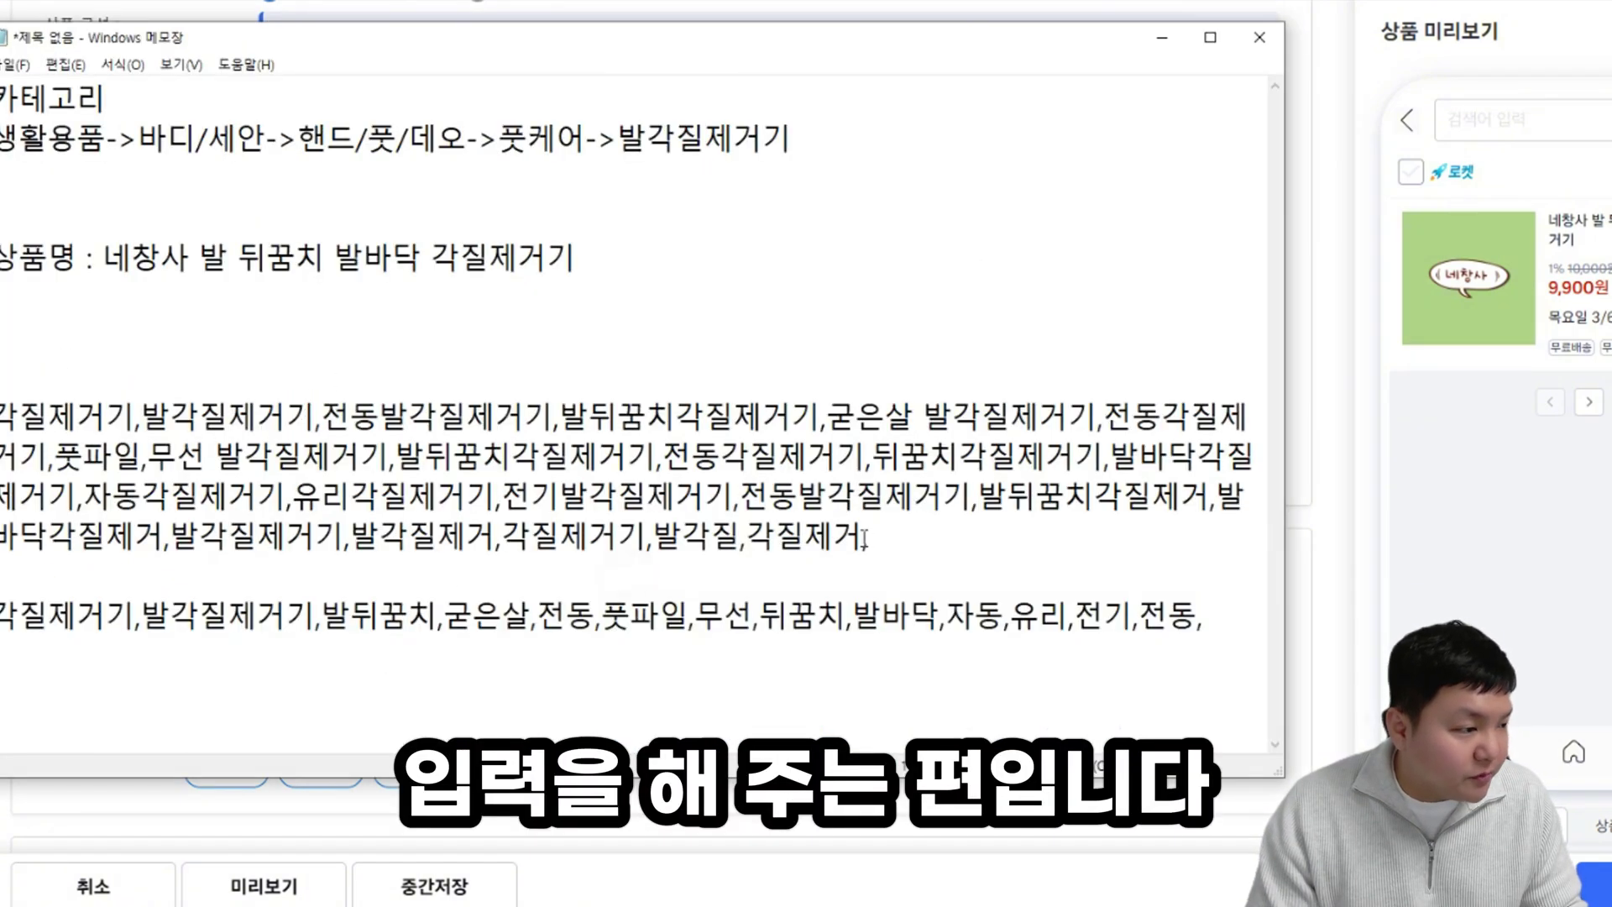
pyautogui.moveTo(890, 530); pyautogui.dragTo(833, 536)
pyautogui.hotkey('ctrl', 'c')
pyautogui.hotkey('alt', 'Tab')
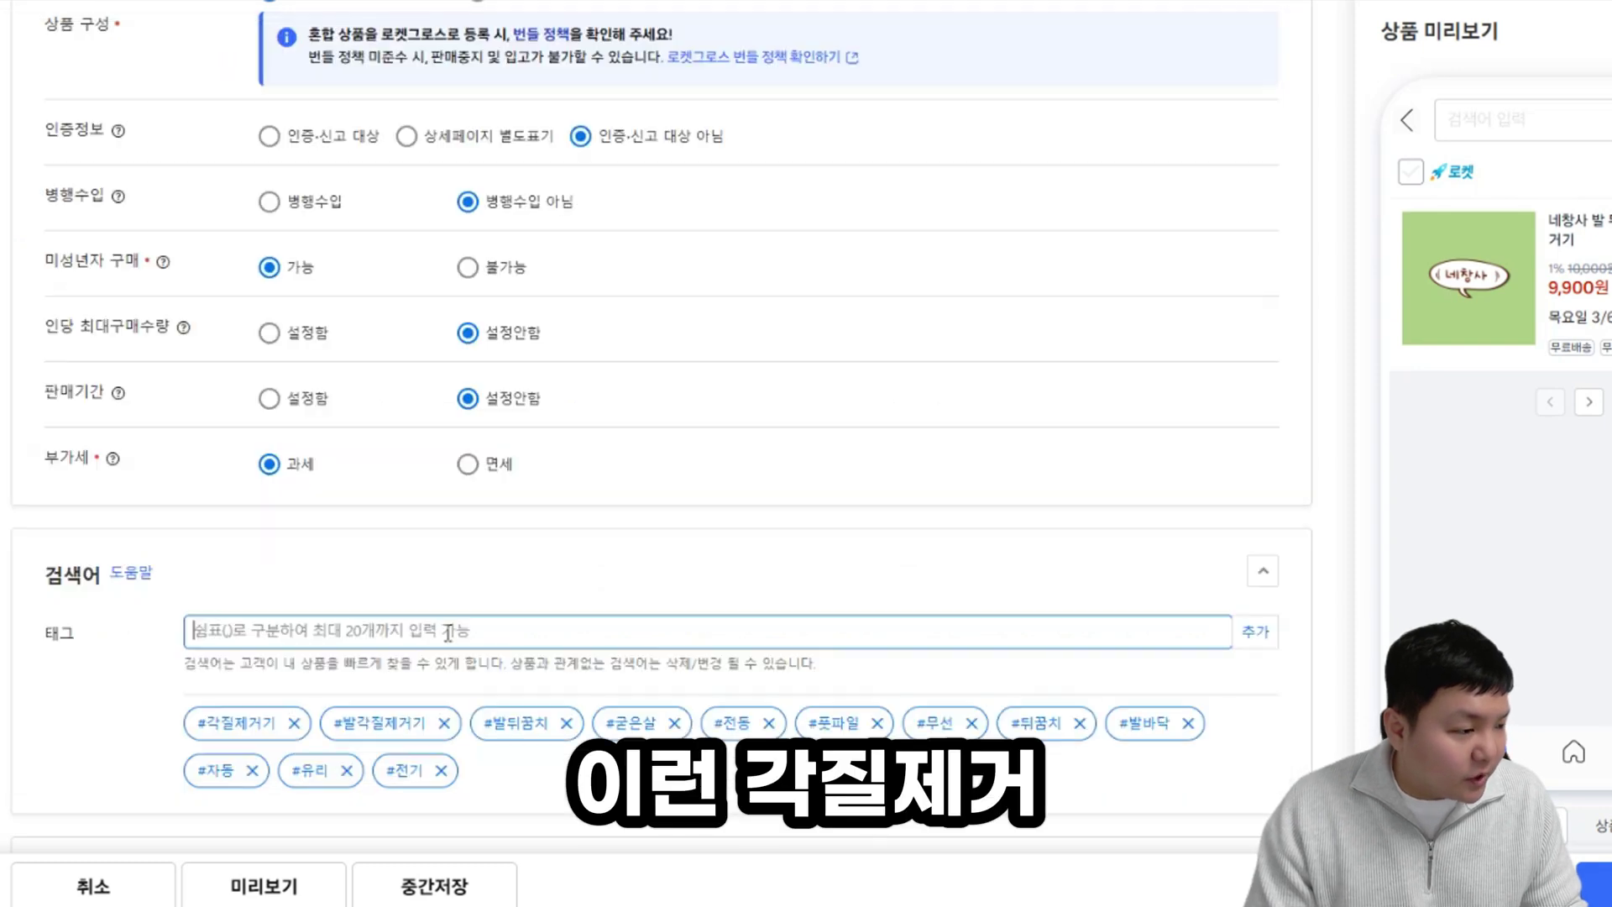
pyautogui.click(442, 625)
pyautogui.hotkey('ctrl', 'v')
# Step: Copy the keyword 발각질 from the Notepad list and add it as a search tag in the product form
pyautogui.hotkey('alt', 'Tab')
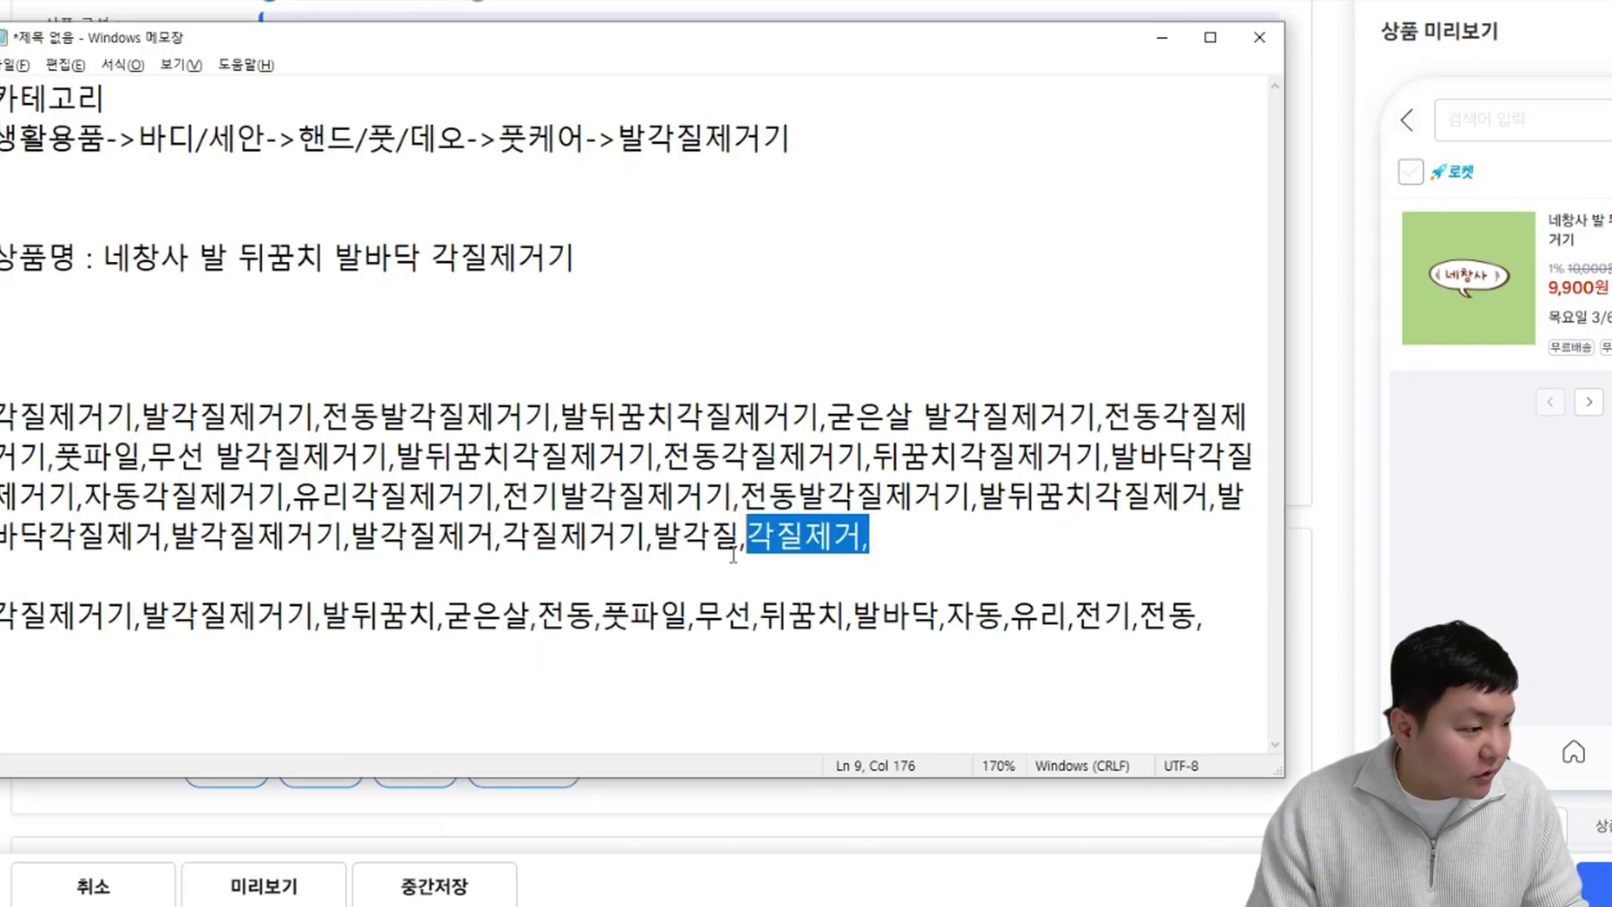
pyautogui.moveTo(739, 535); pyautogui.dragTo(644, 538)
pyautogui.hotkey('ctrl', 'c')
pyautogui.hotkey('alt', 'Tab')
pyautogui.click(509, 623)
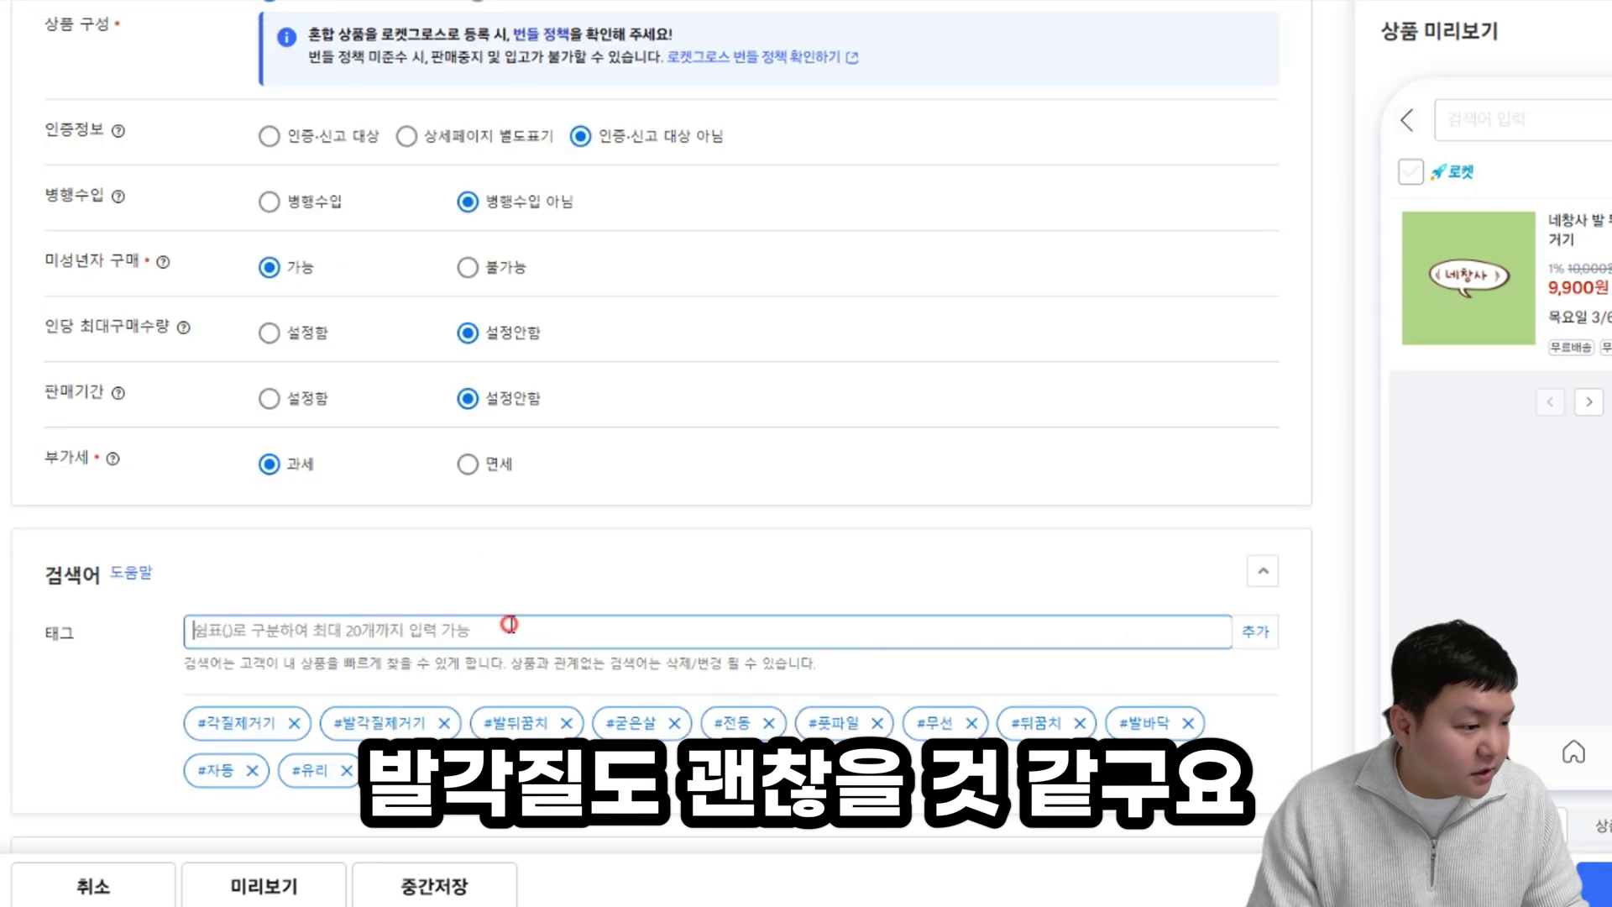
# Step: Try to add the keyword 각질제거기 from the Notepad list as another search tag in the product form
pyautogui.hotkey('alt', 'Tab')
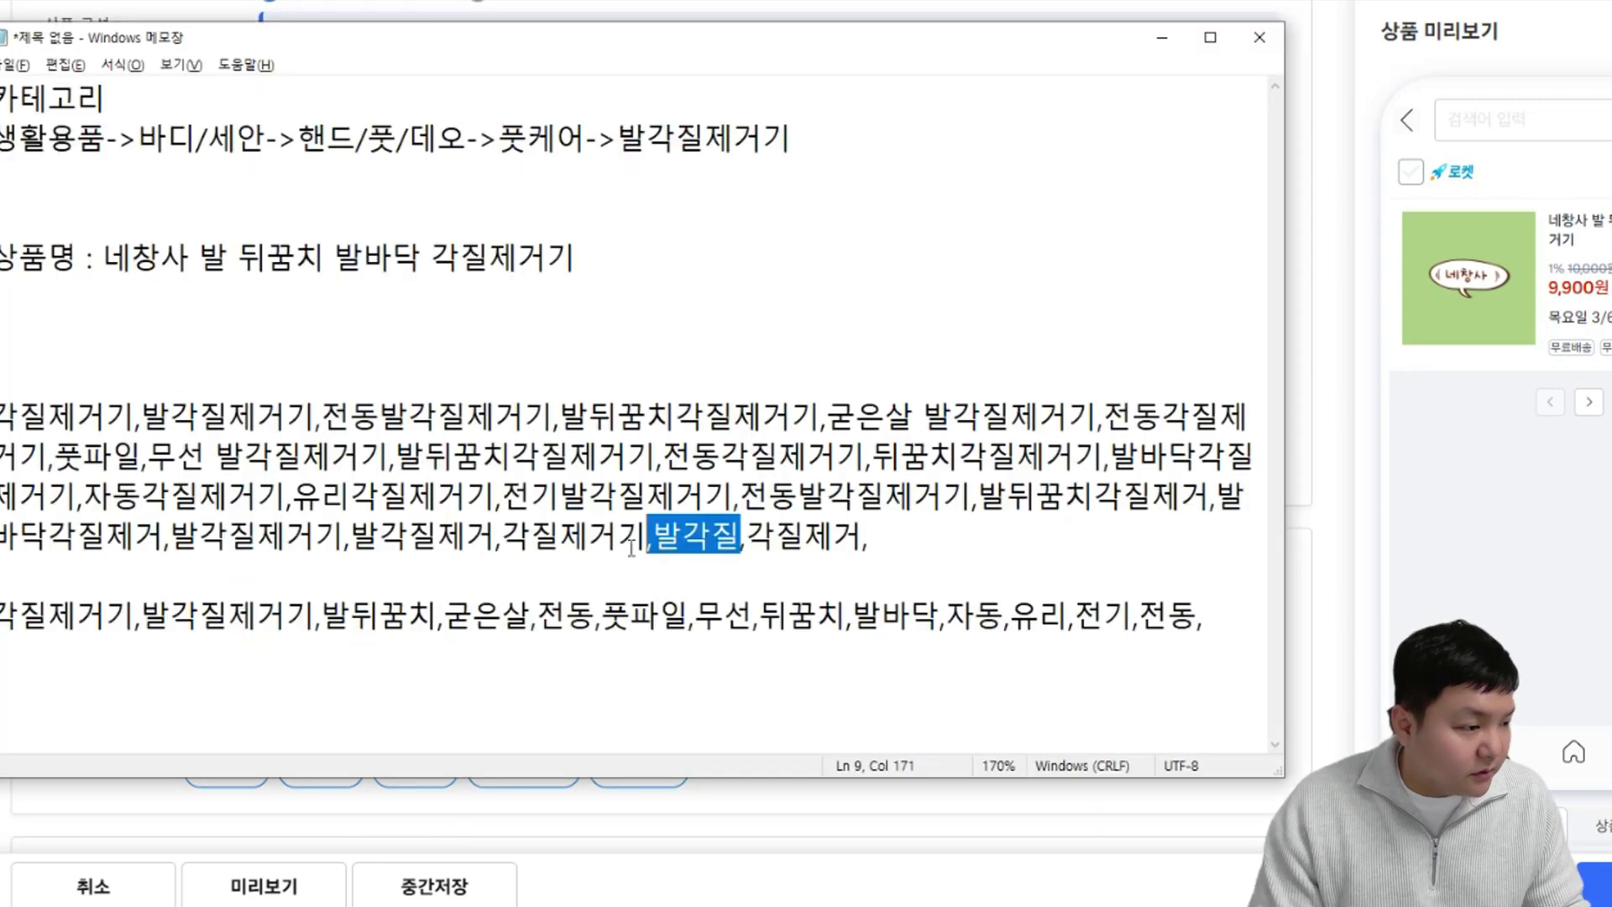
pyautogui.hotkey('alt', 'Tab')
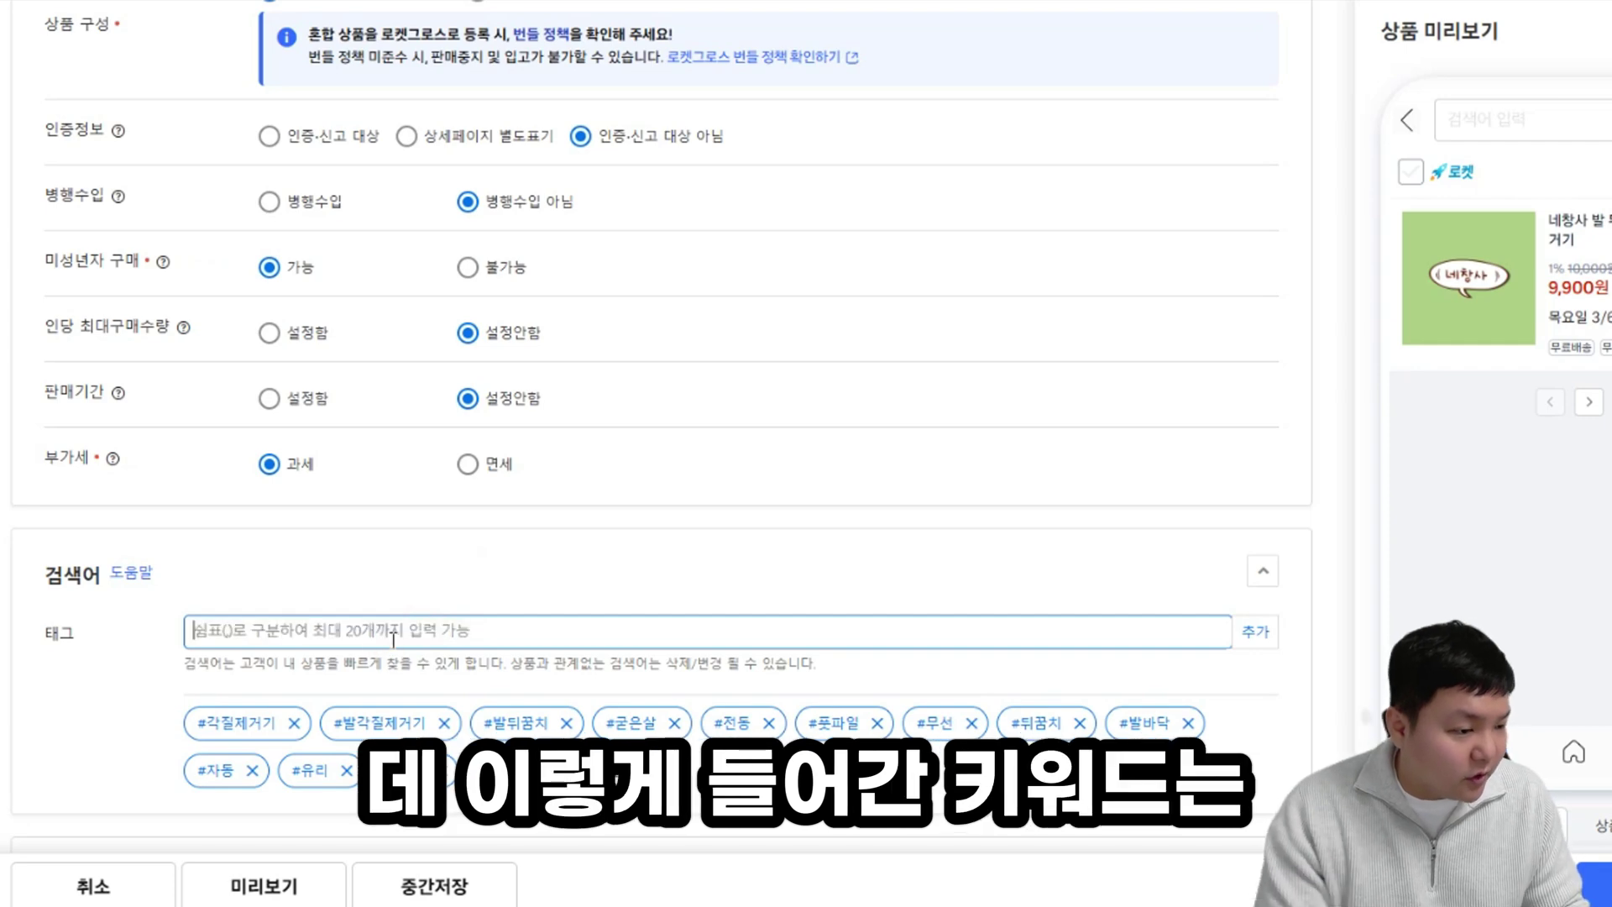
pyautogui.hotkey('alt', 'Tab')
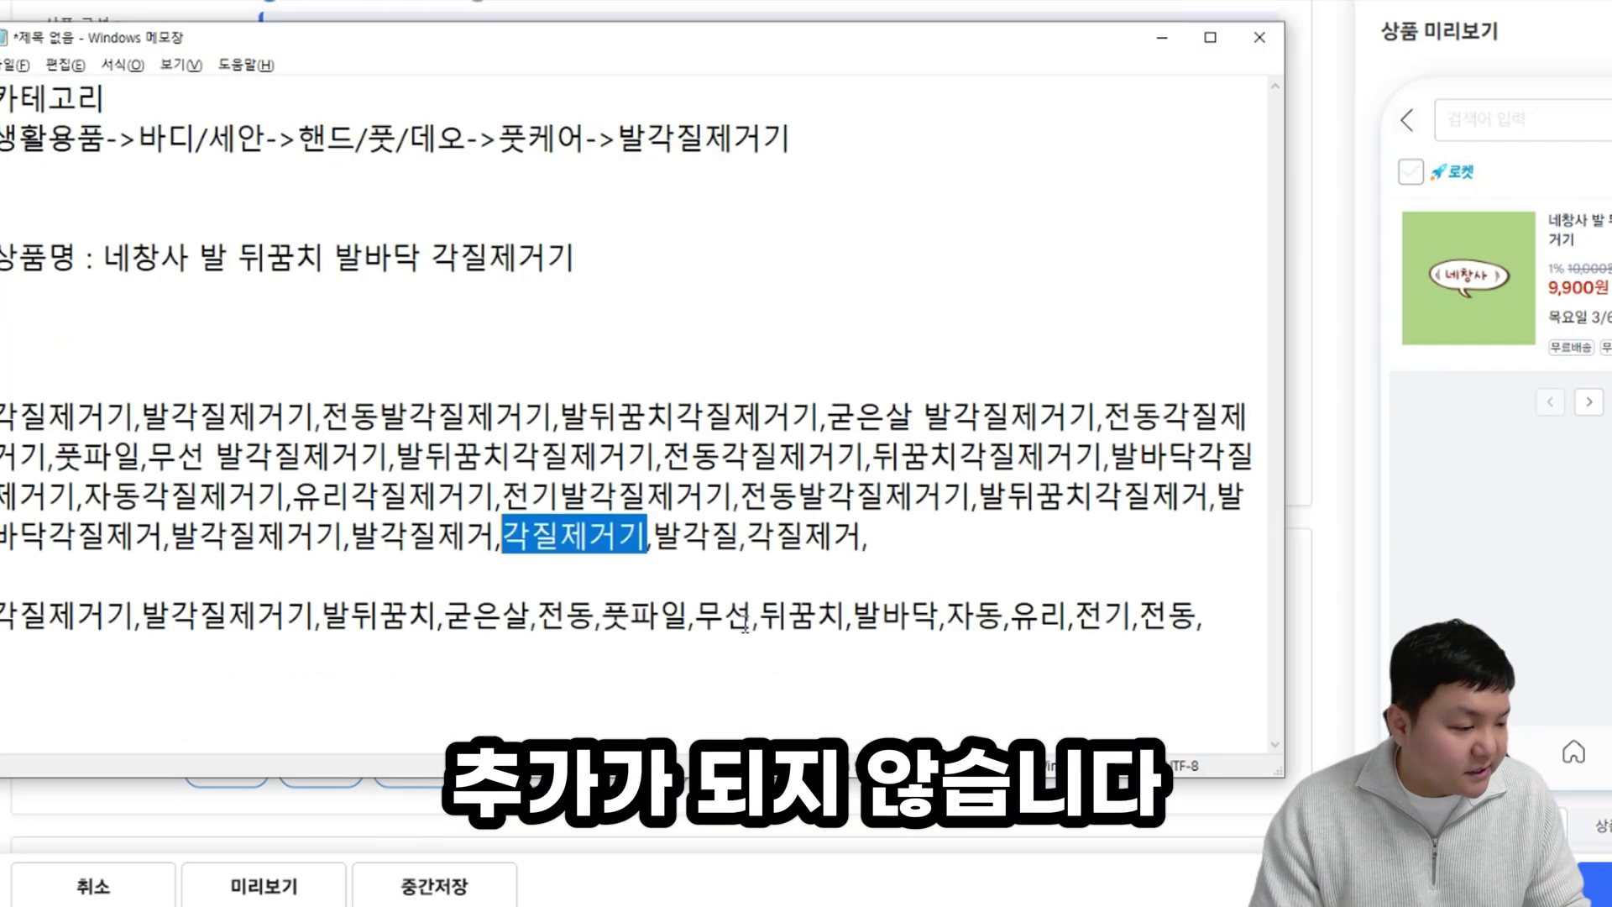
# Step: Copy the keyword 발각질제거 from the Notepad list and enter it as a search tag in the product form
pyautogui.write(',')
pyautogui.click(343, 538)
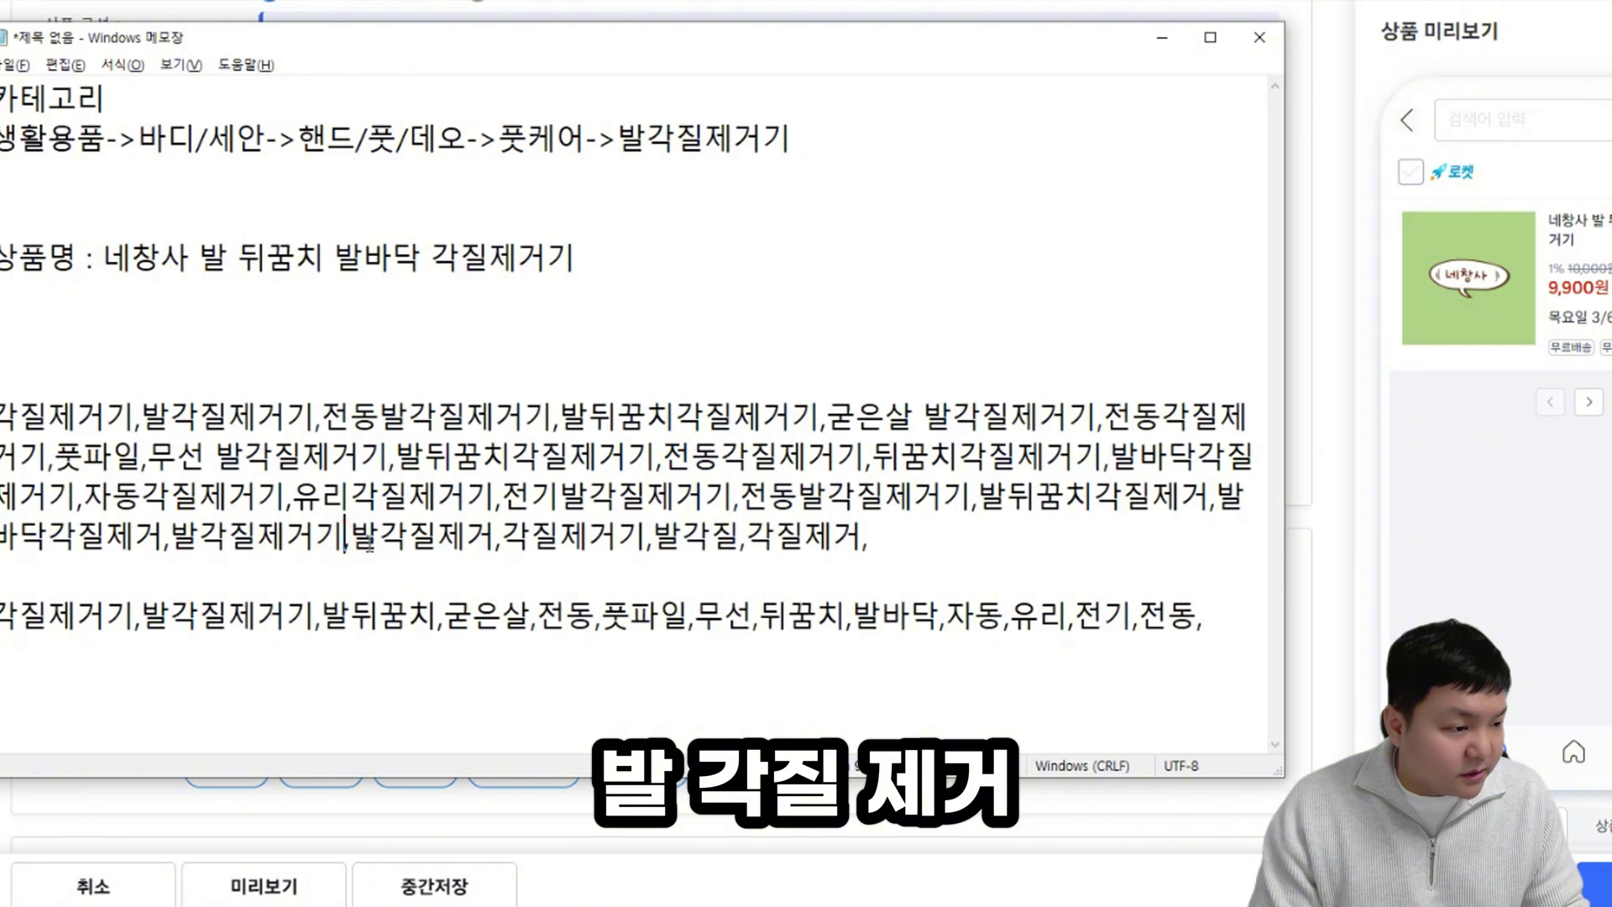
pyautogui.moveTo(350, 538); pyautogui.dragTo(495, 539)
pyautogui.hotkey('alt', 'Tab')
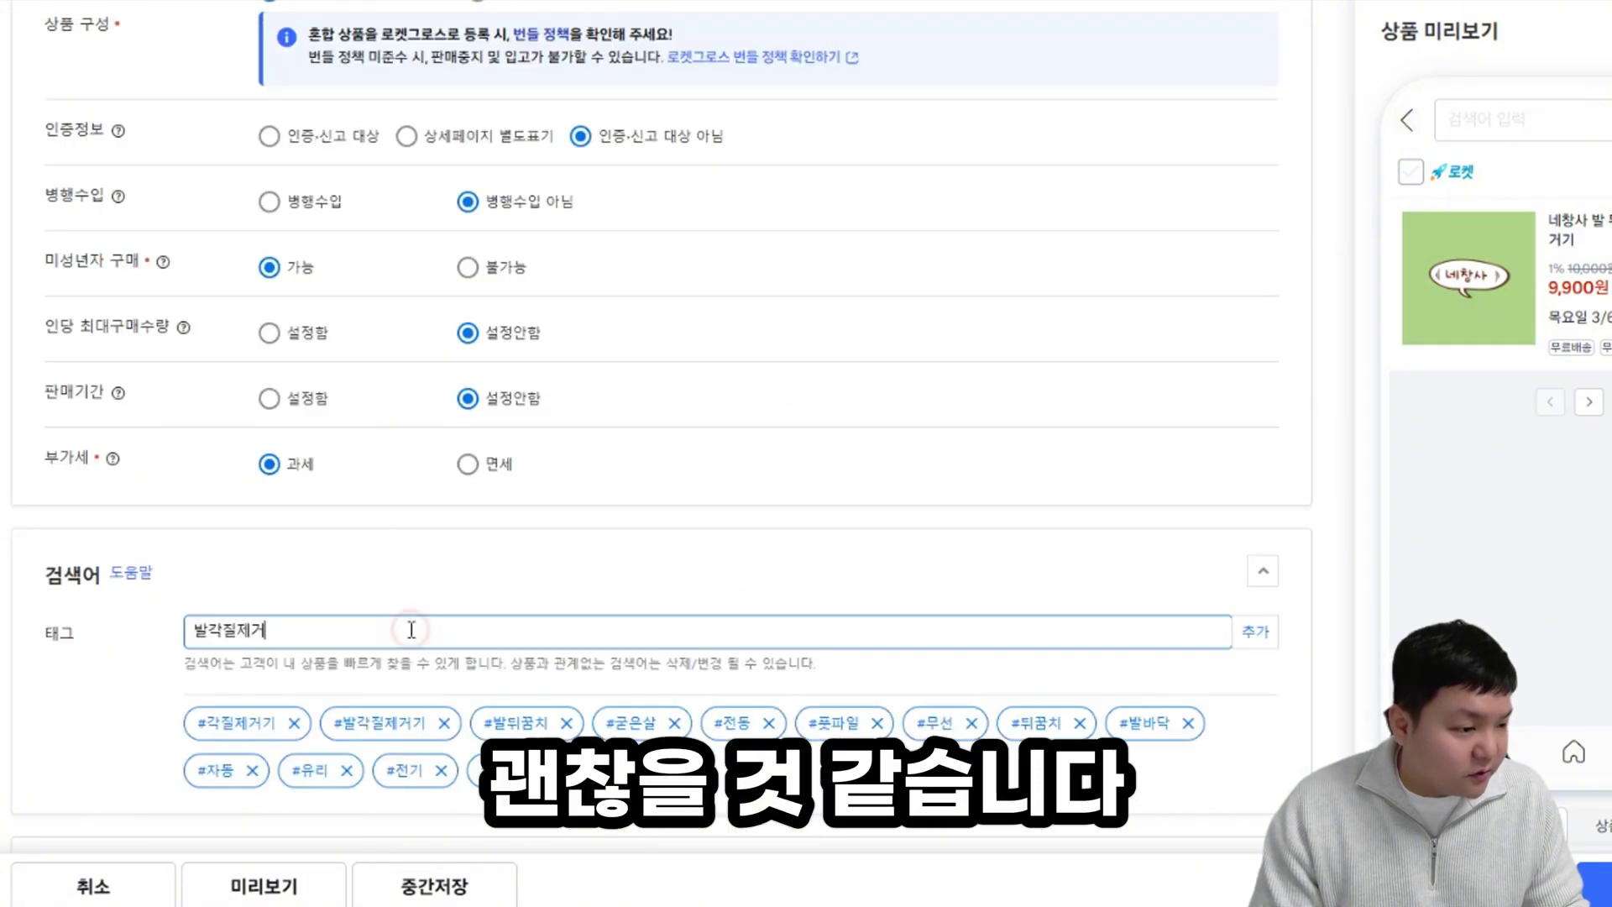
# Step: Try to add the keyword 발각질제거기 from the last row of the Notepad list as a search tag
pyautogui.hotkey('alt', 'Tab')
pyautogui.click(340, 536)
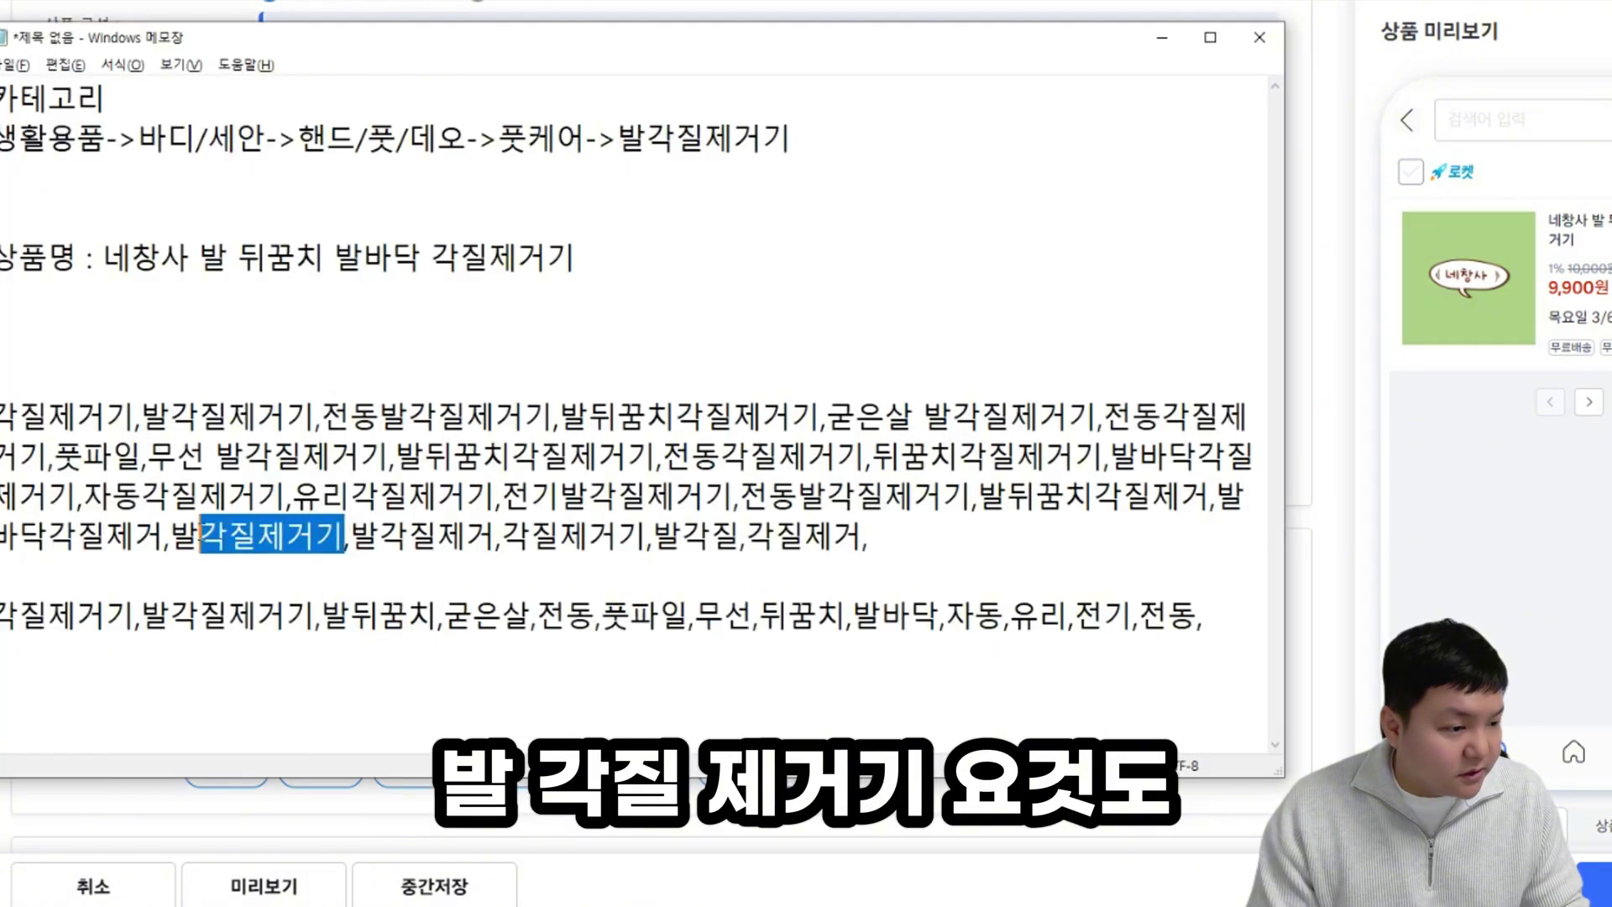
pyautogui.hotkey('ctrl', 'c')
pyautogui.hotkey('alt', 'Tab')
pyautogui.hotkey('ctrl', 'v')
pyautogui.press('Return')
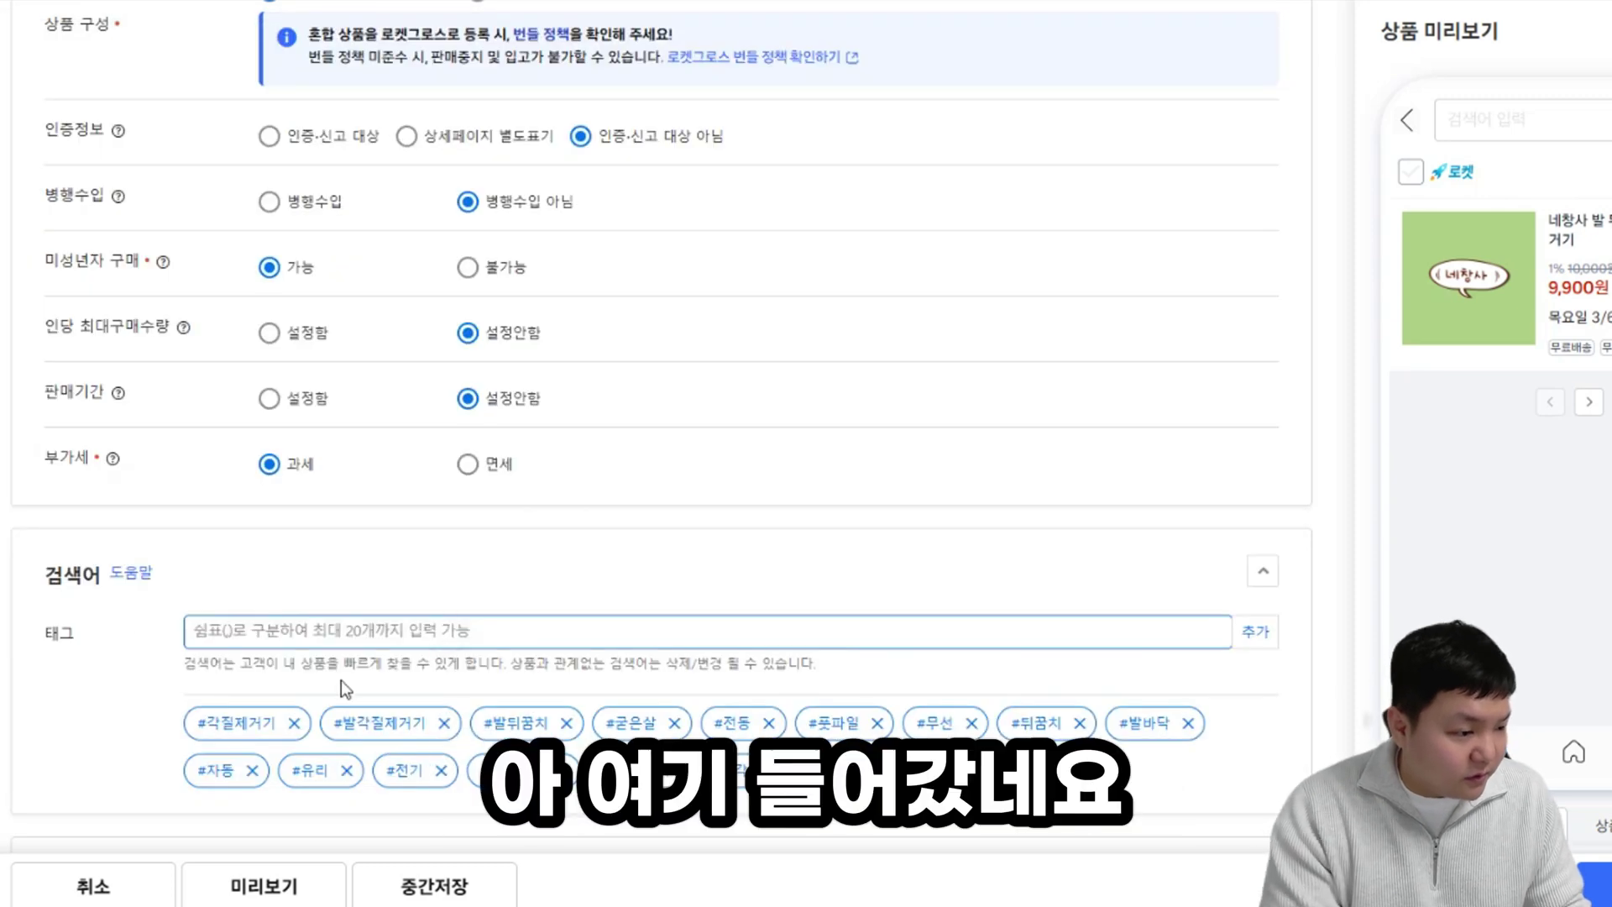
# Step: Copy the keyword 발바닥각질제거 from the Notepad list and add it as a search tag in the product form
pyautogui.hotkey('alt', 'Tab')
pyautogui.write('각질제거,')
pyautogui.moveTo(162, 538); pyautogui.dragTo(0, 538)
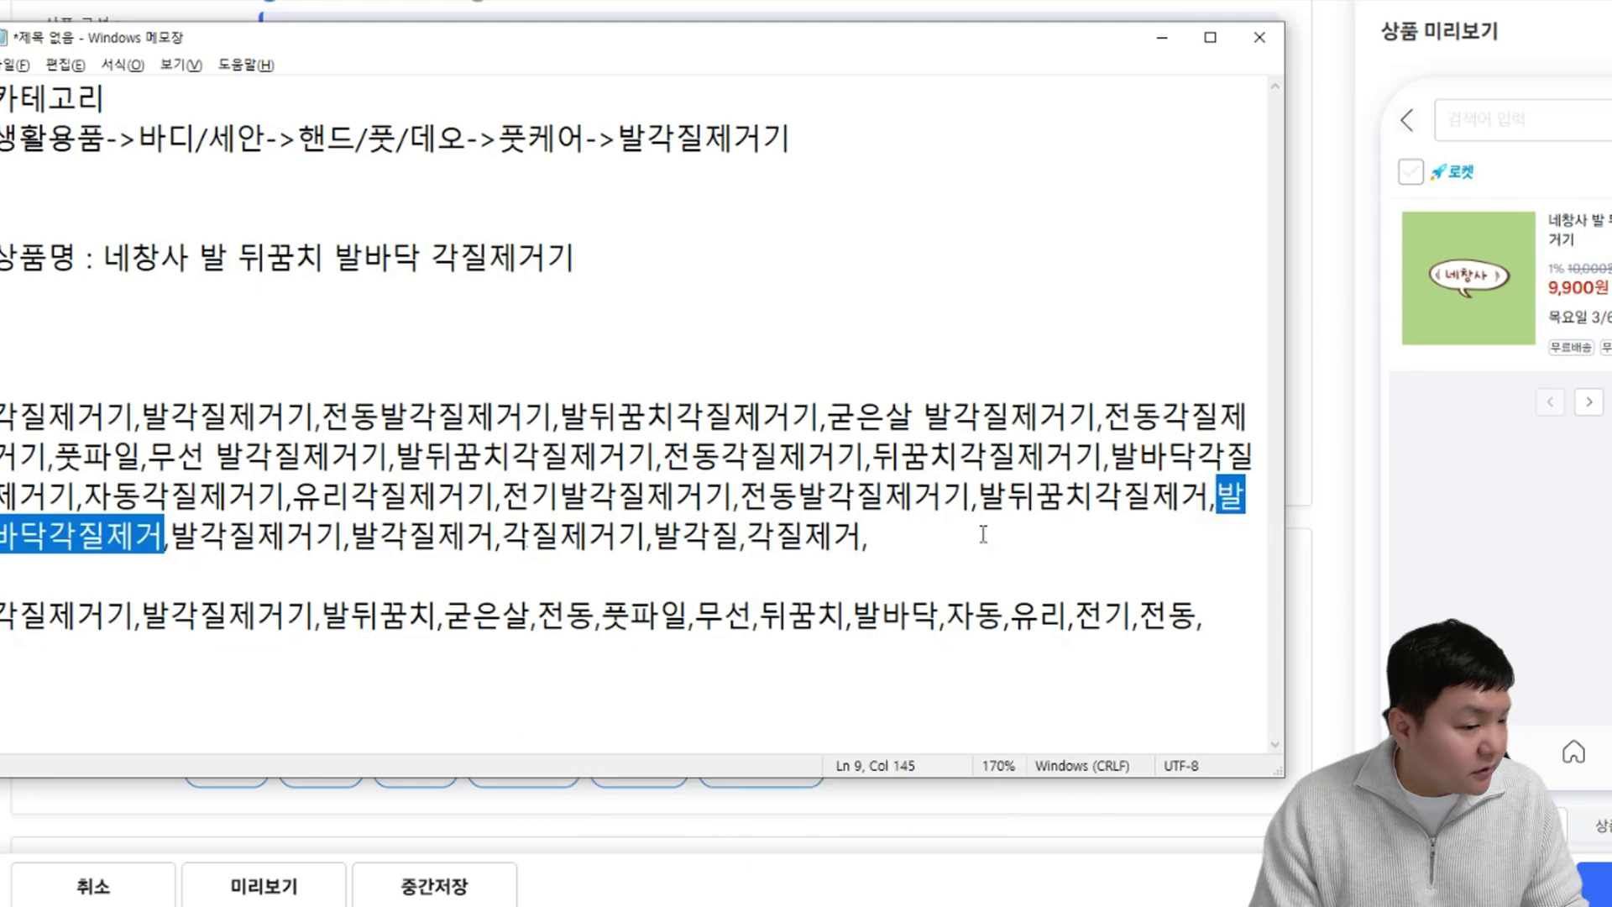
pyautogui.hotkey('ctrl', 'c')
pyautogui.hotkey('alt', 'Tab')
pyautogui.hotkey('ctrl', 'v')
# Step: Copy the keyword 발뒤꿈치각질제거 from the Notepad list, add it as a search tag in the product form, and return to Notepad
pyautogui.hotkey('alt', 'Tab')
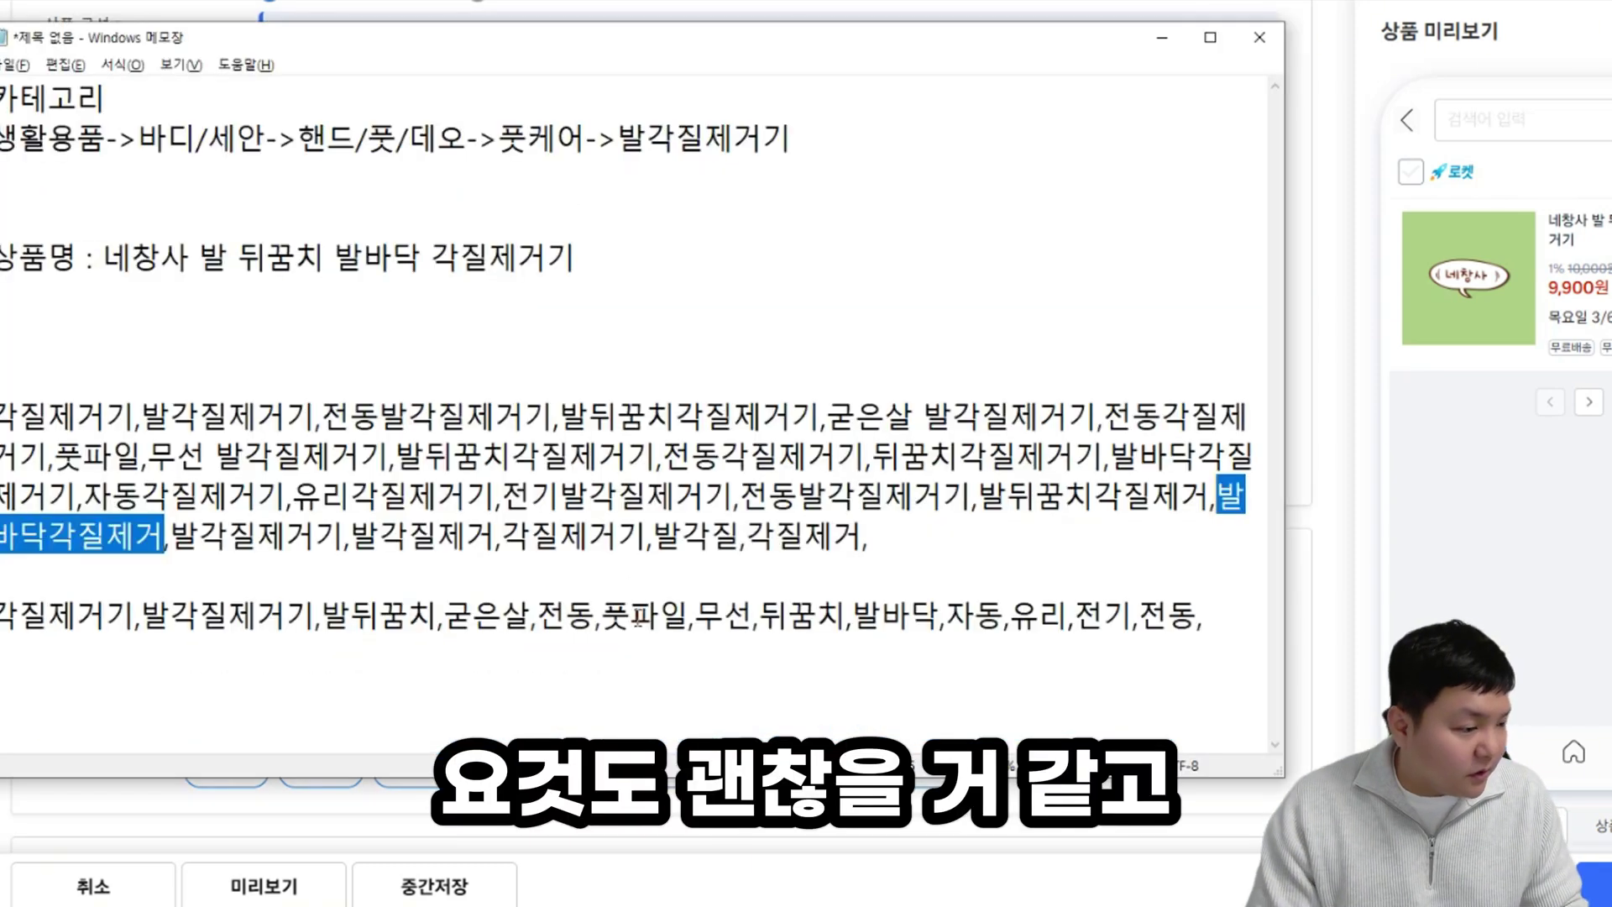
pyautogui.moveTo(1209, 495); pyautogui.dragTo(1010, 497)
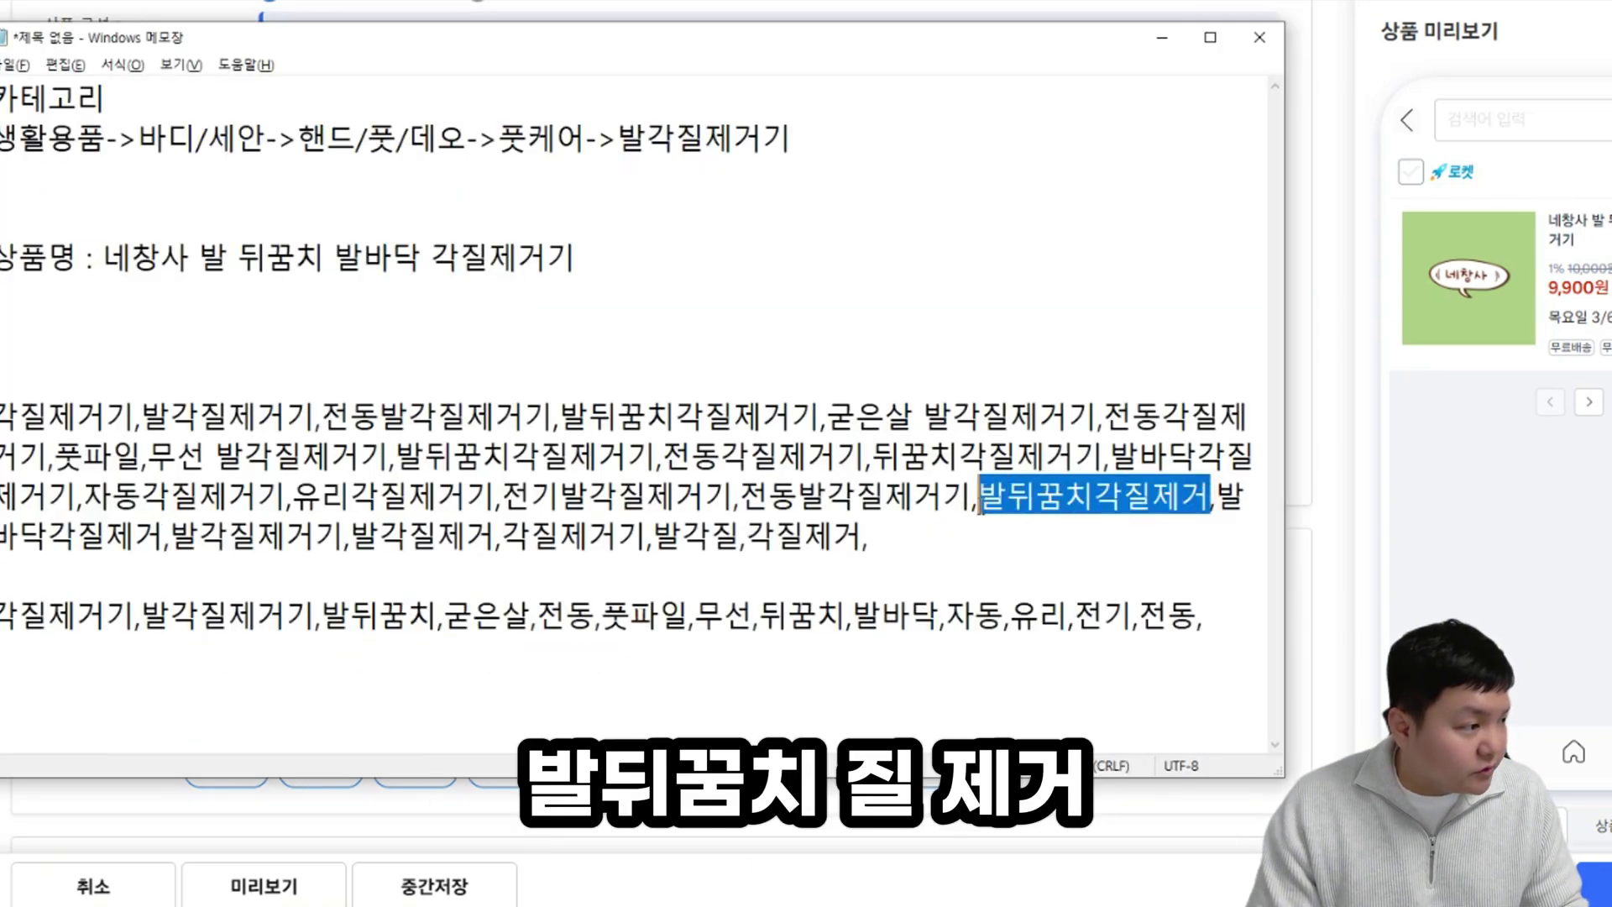
pyautogui.hotkey('ctrl', 'c')
pyautogui.hotkey('alt', 'Tab')
pyautogui.press('Return')
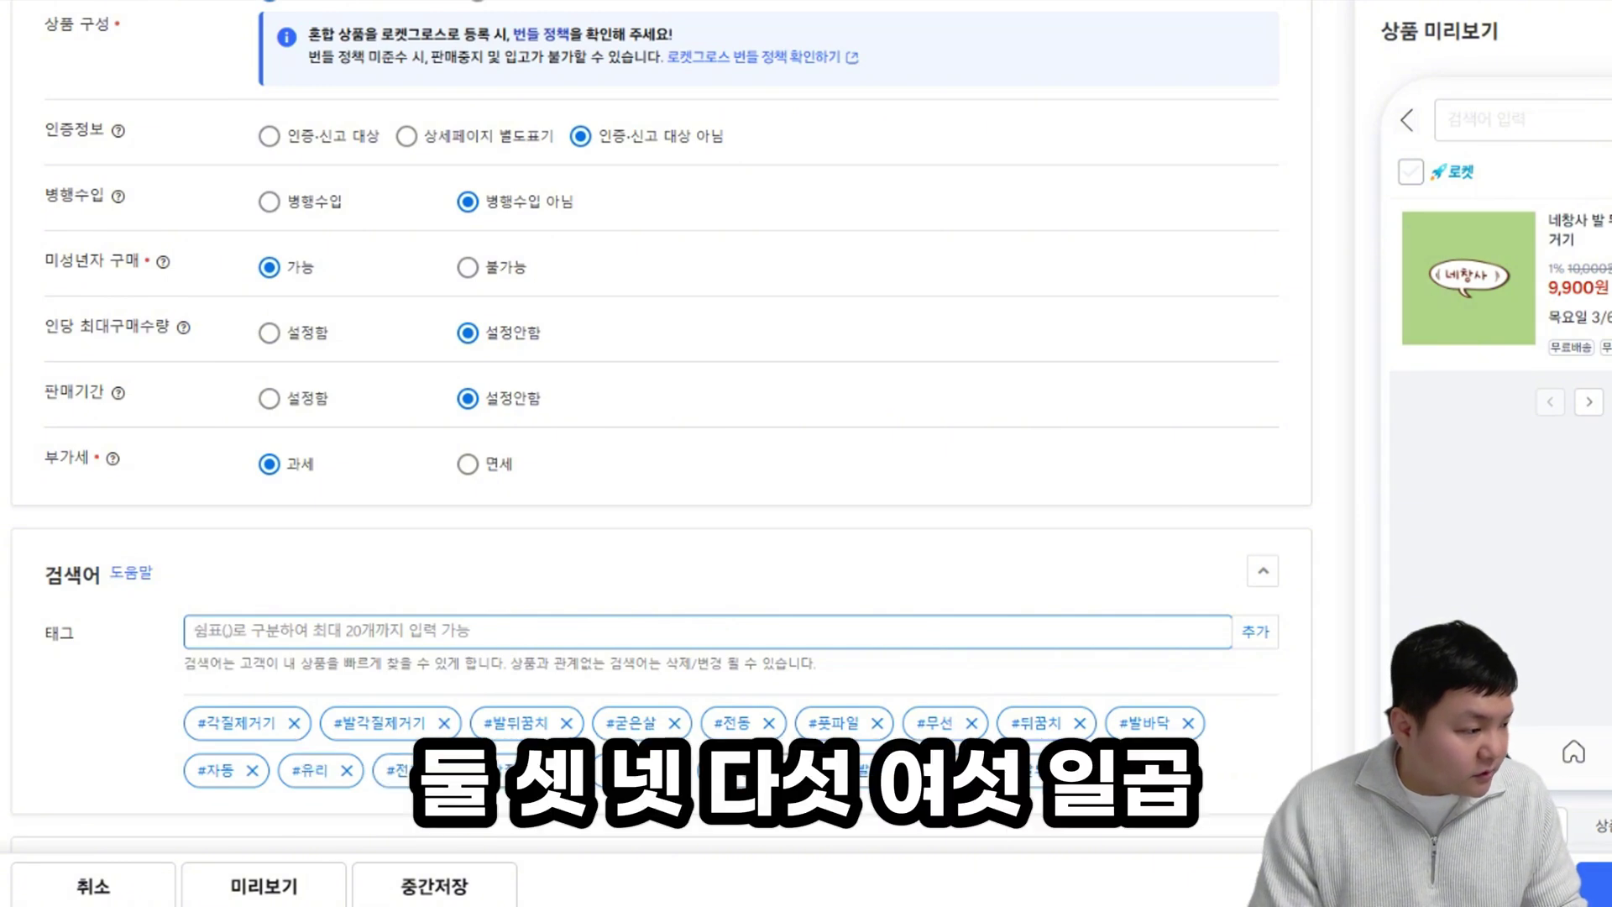
pyautogui.hotkey('alt', 'Tab')
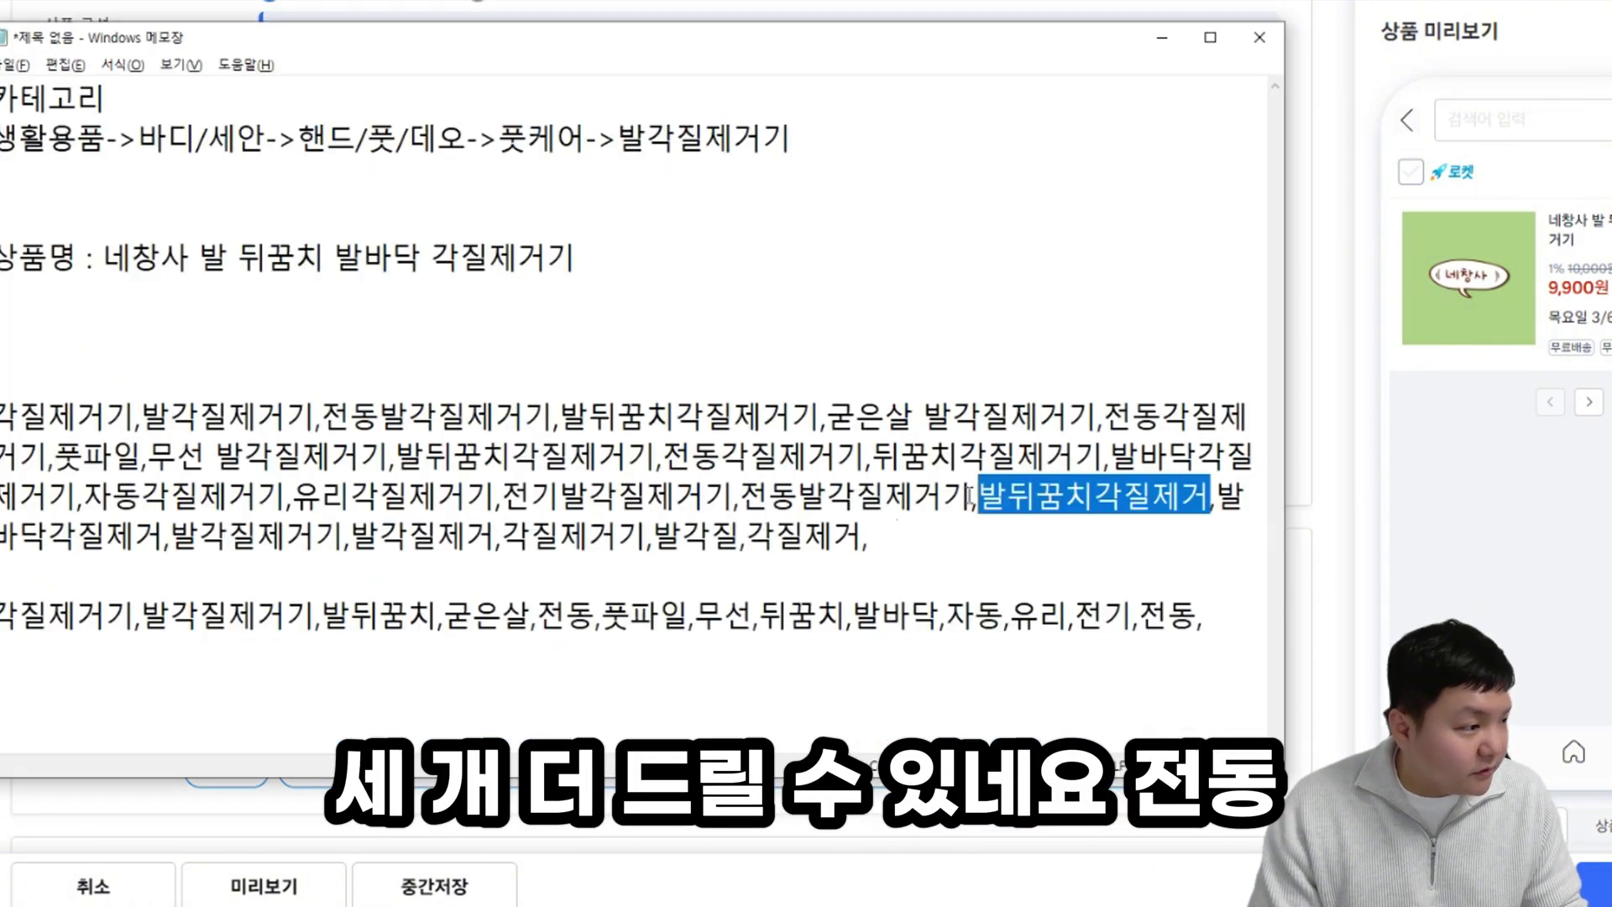
# Step: Add the keyword 전동발각질제거기 from the Notepad list as a search tag and return to Notepad
pyautogui.hotkey('shift', 'Left')
pyautogui.hotkey('alt', 'Tab')
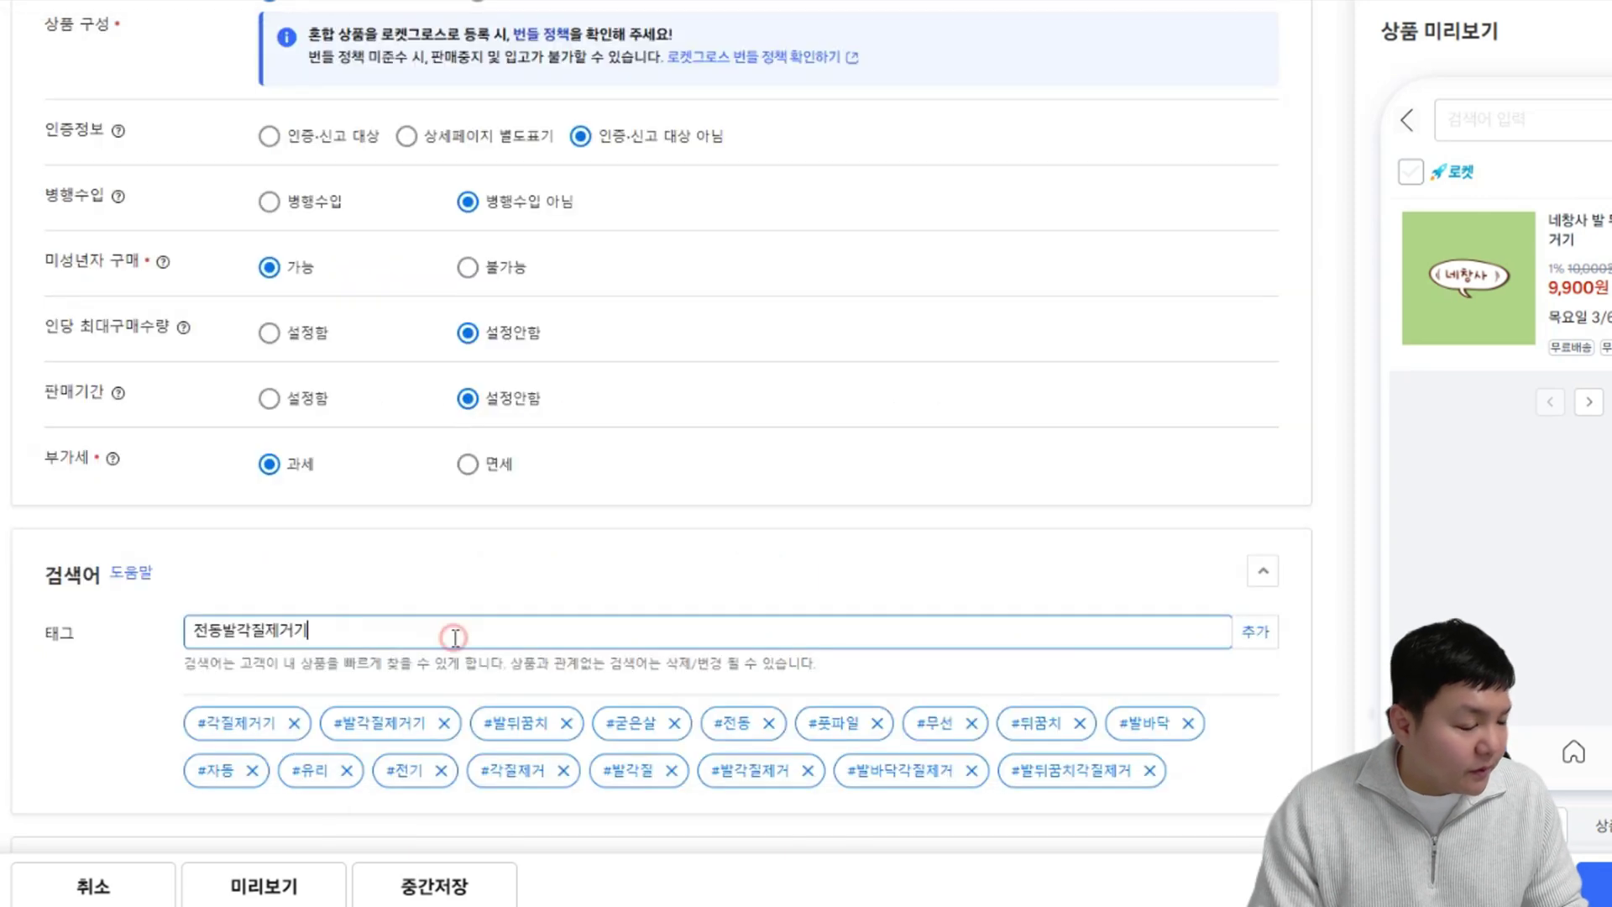
pyautogui.press('Return')
pyautogui.hotkey('alt', 'Tab')
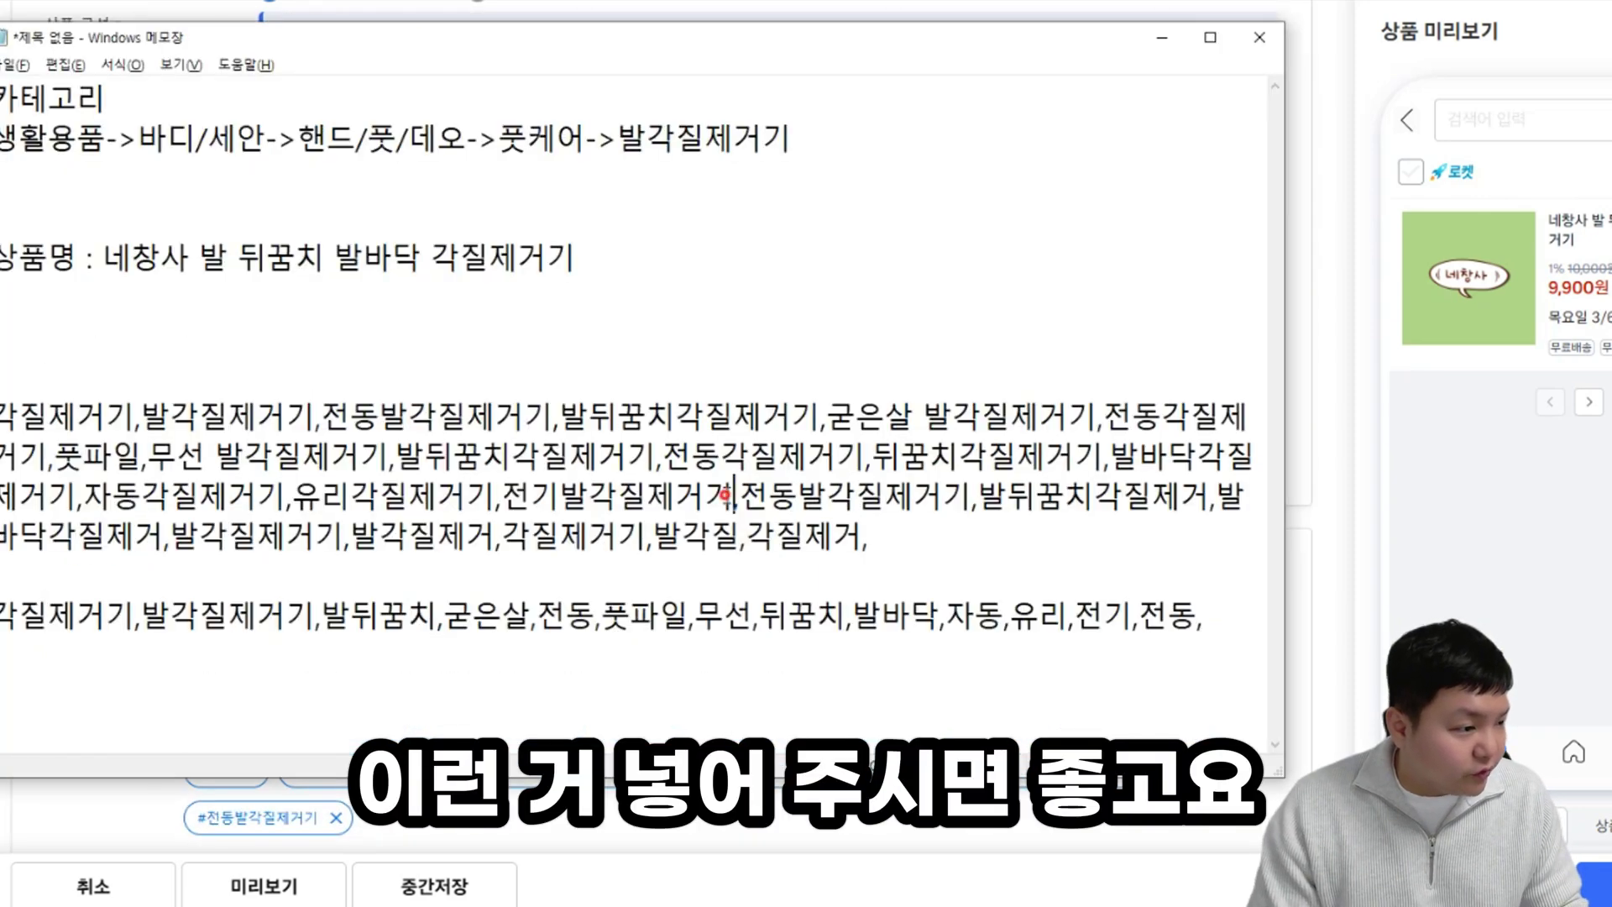
# Step: Copy the keyword 유리각질제거기 from the Notepad list and add it as a search tag in the product form
pyautogui.moveTo(732, 495); pyautogui.dragTo(322, 495)
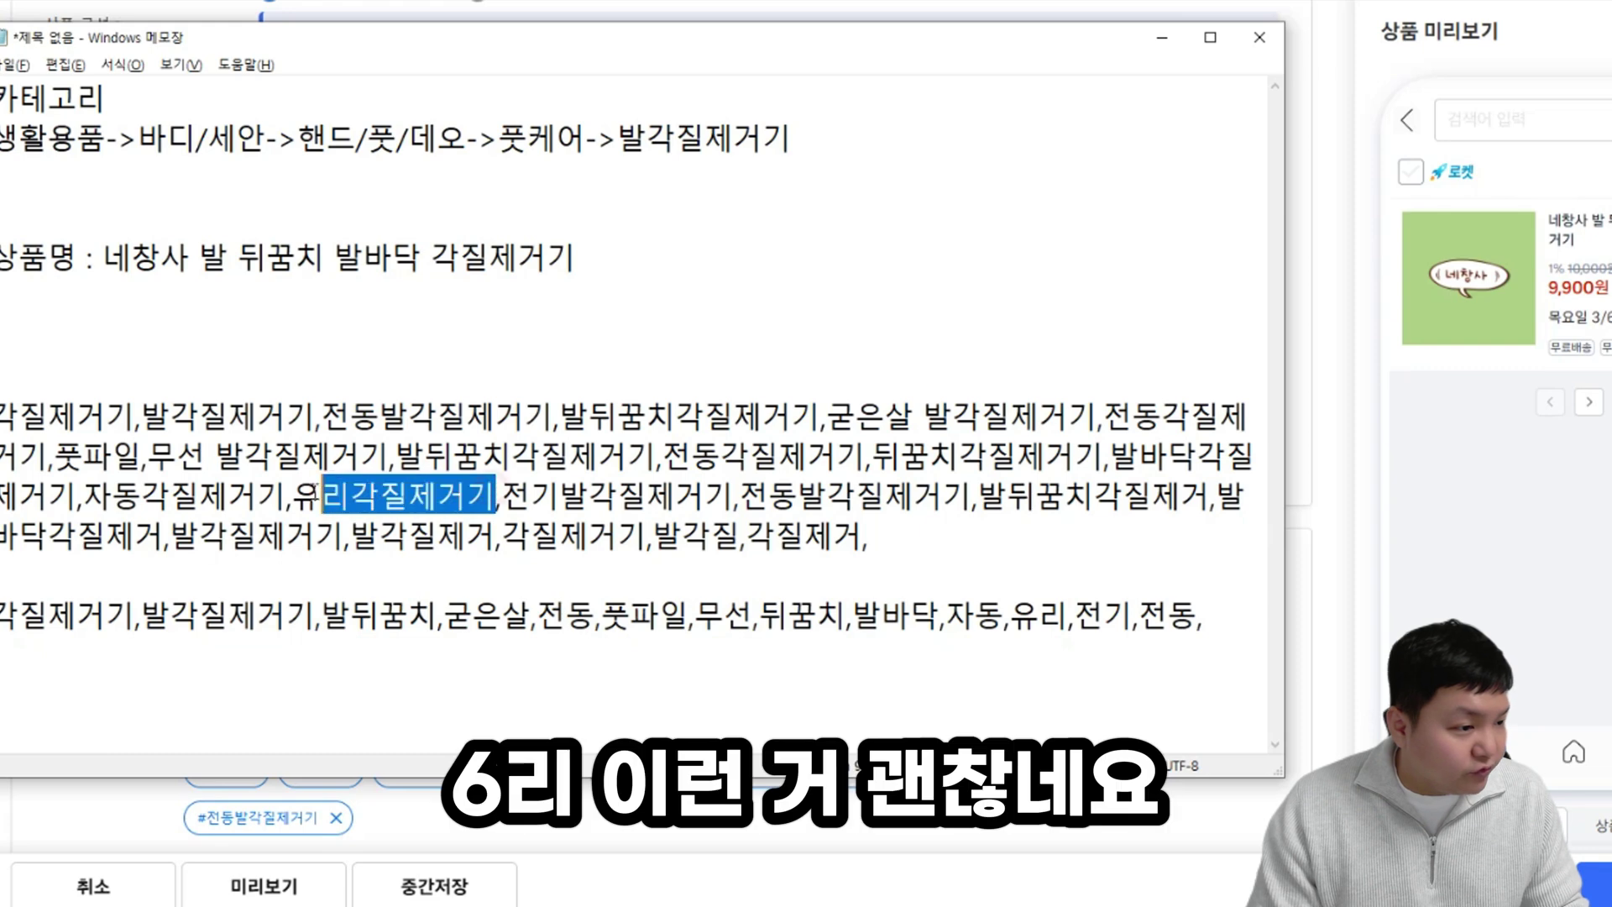
pyautogui.hotkey('alt', 'Tab')
pyautogui.click(372, 638)
pyautogui.hotkey('ctrl', 'v')
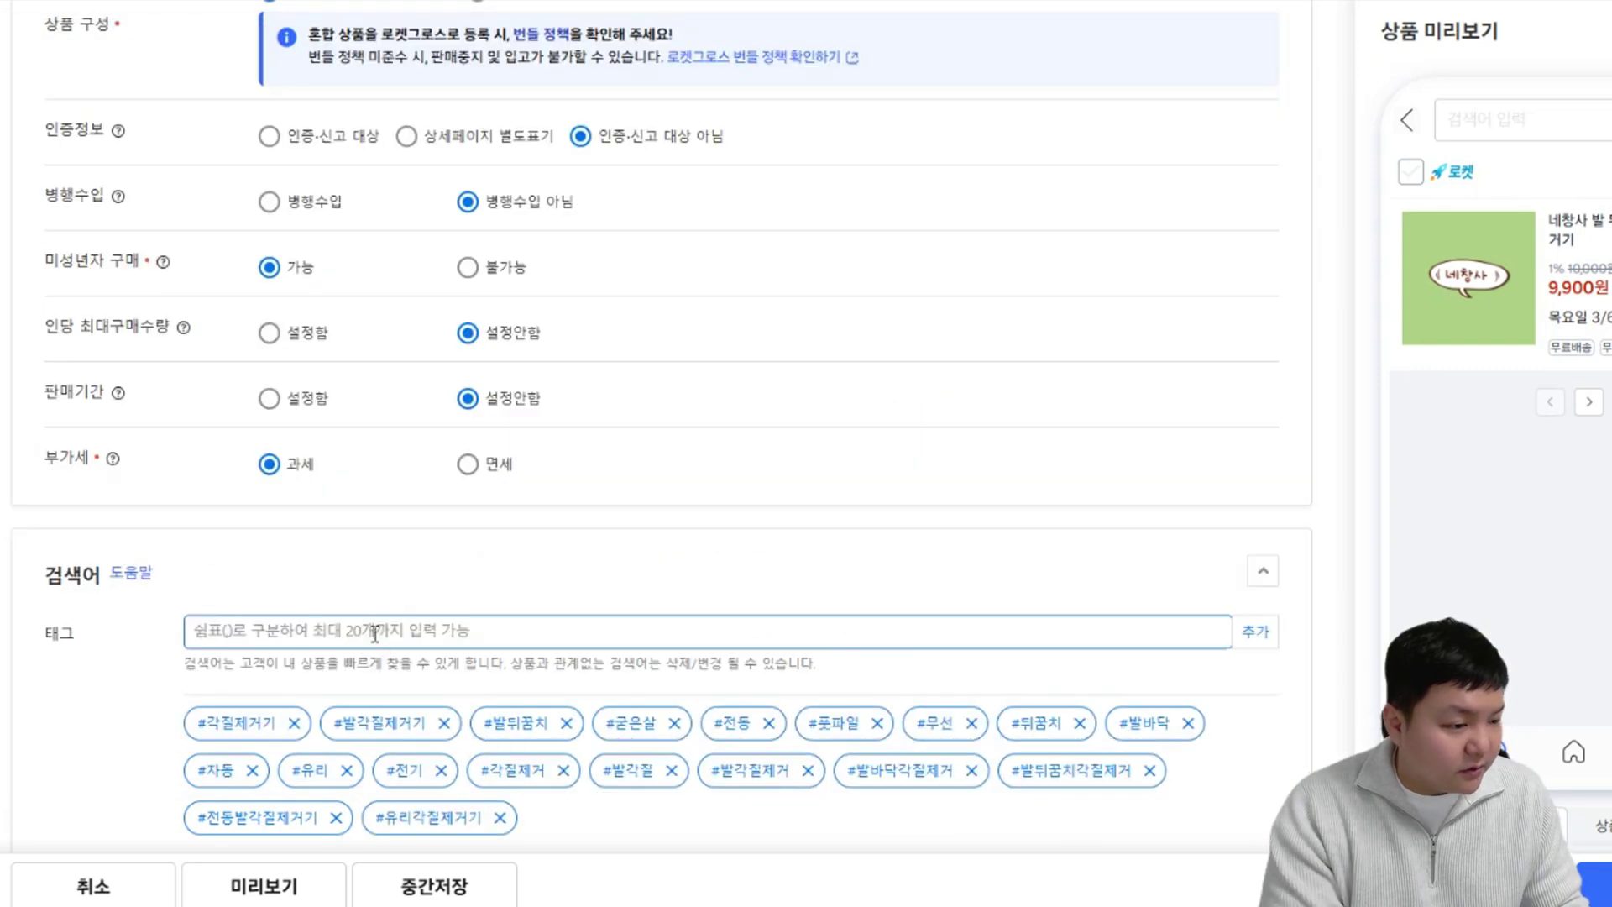
# Step: Copy the keyword 자동각질제거기 from the Notepad list and add it as a search tag in the product form
pyautogui.hotkey('alt', 'Tab')
pyautogui.moveTo(286, 496); pyautogui.dragTo(84, 496)
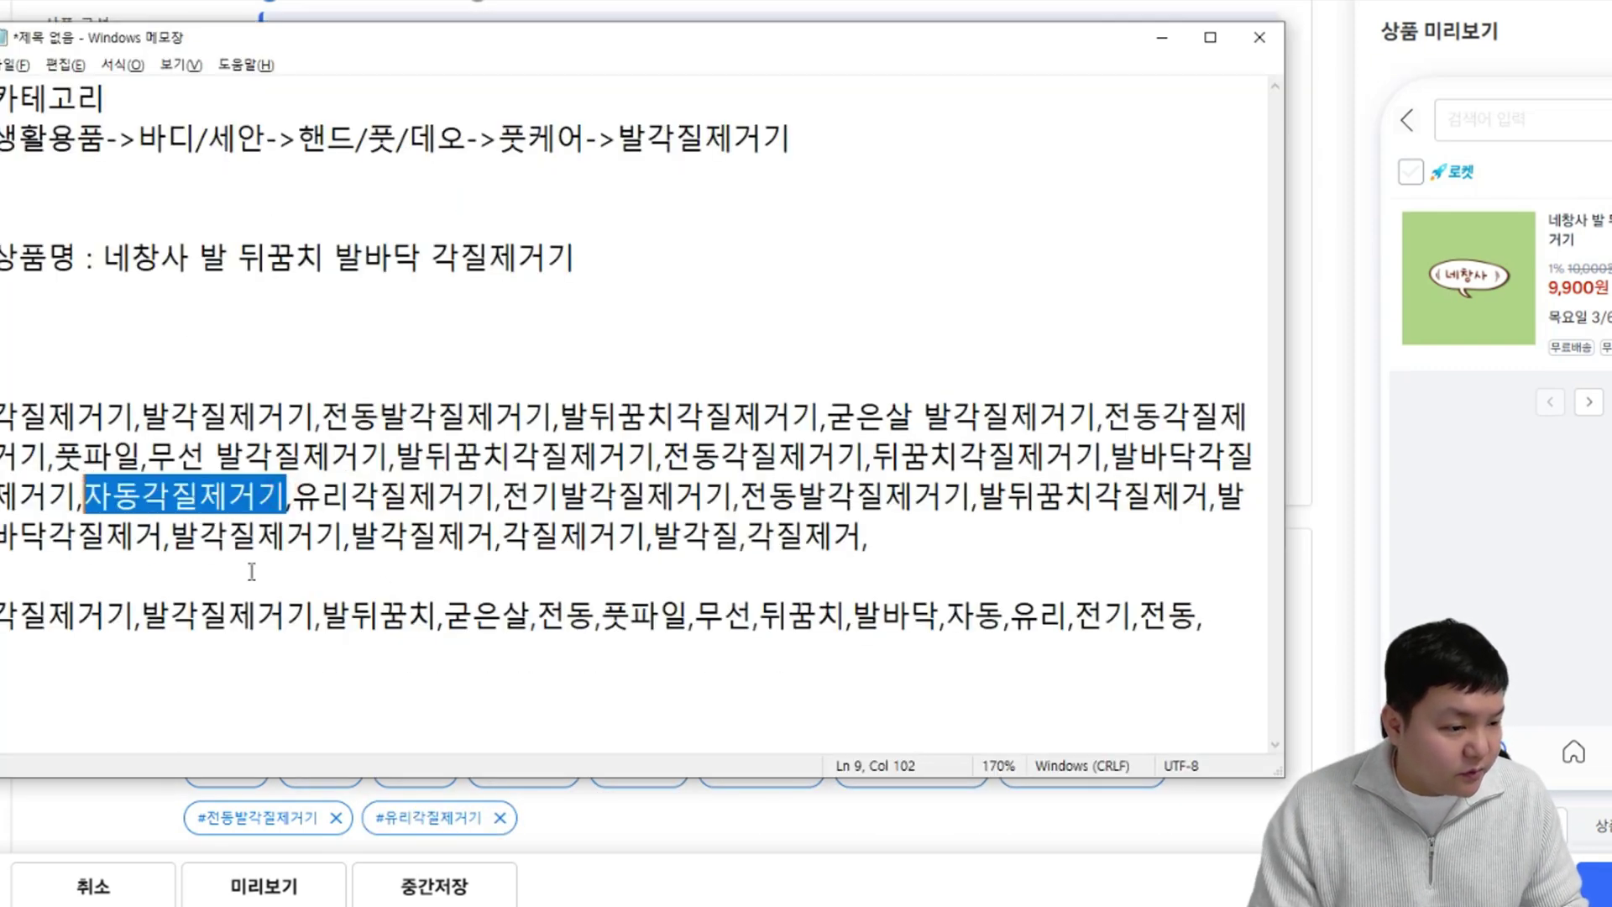
pyautogui.hotkey('alt', 'Tab')
pyautogui.click(373, 621)
pyautogui.hotkey('ctrl', 'v')
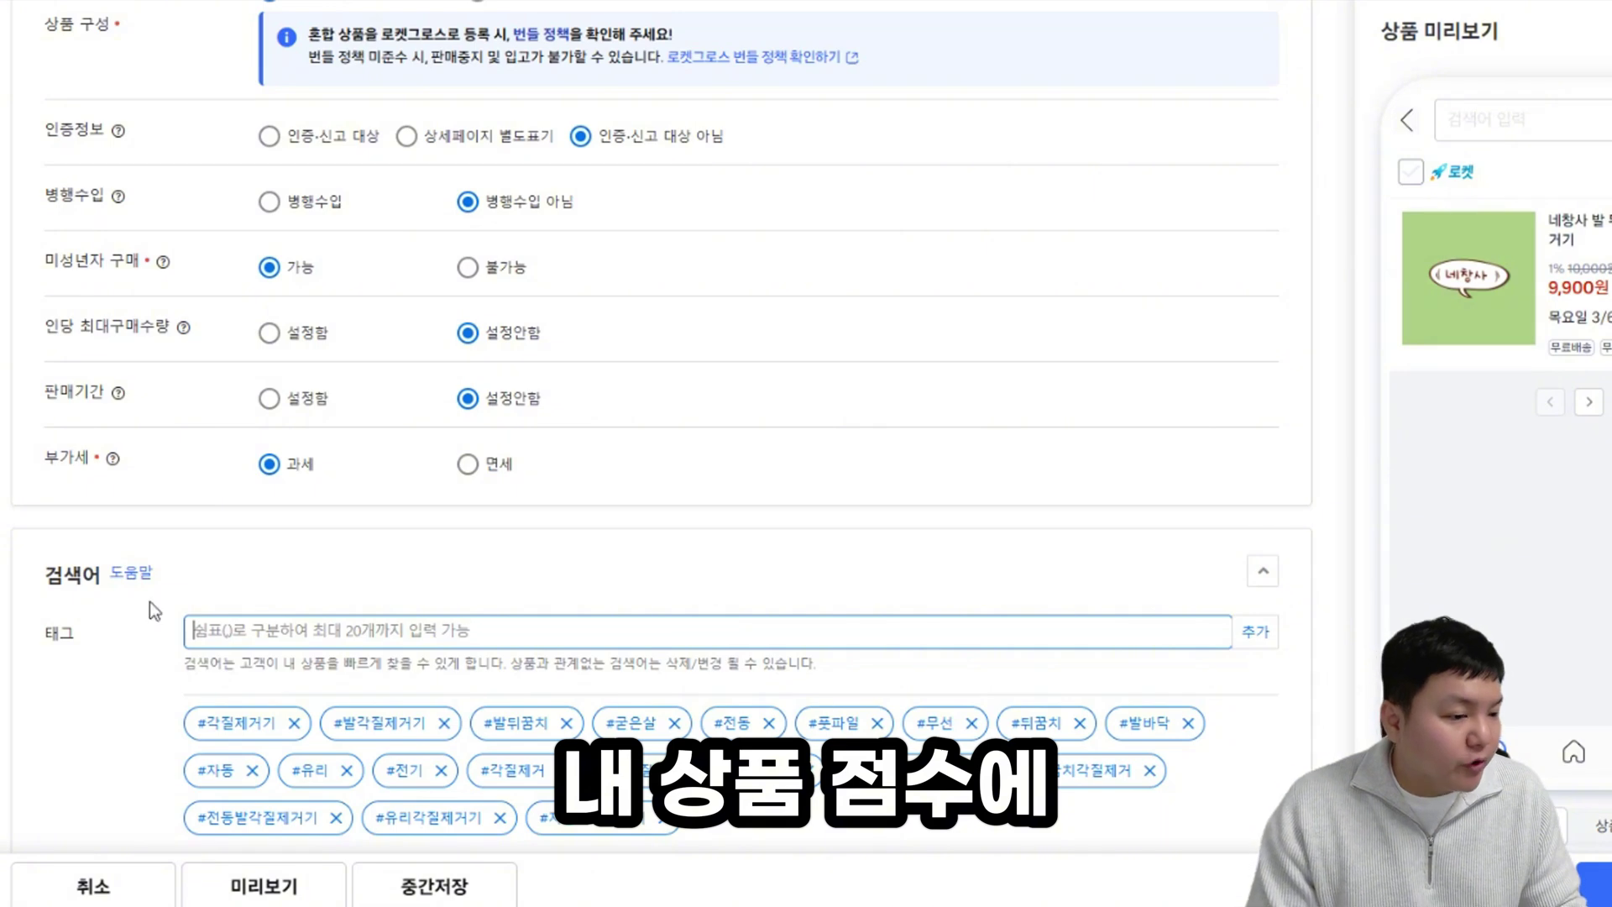
# Step: Expand the 검색필터 section to look over its filter fields and collapse it without entering anything
pyautogui.scroll(-5, 310, 455)
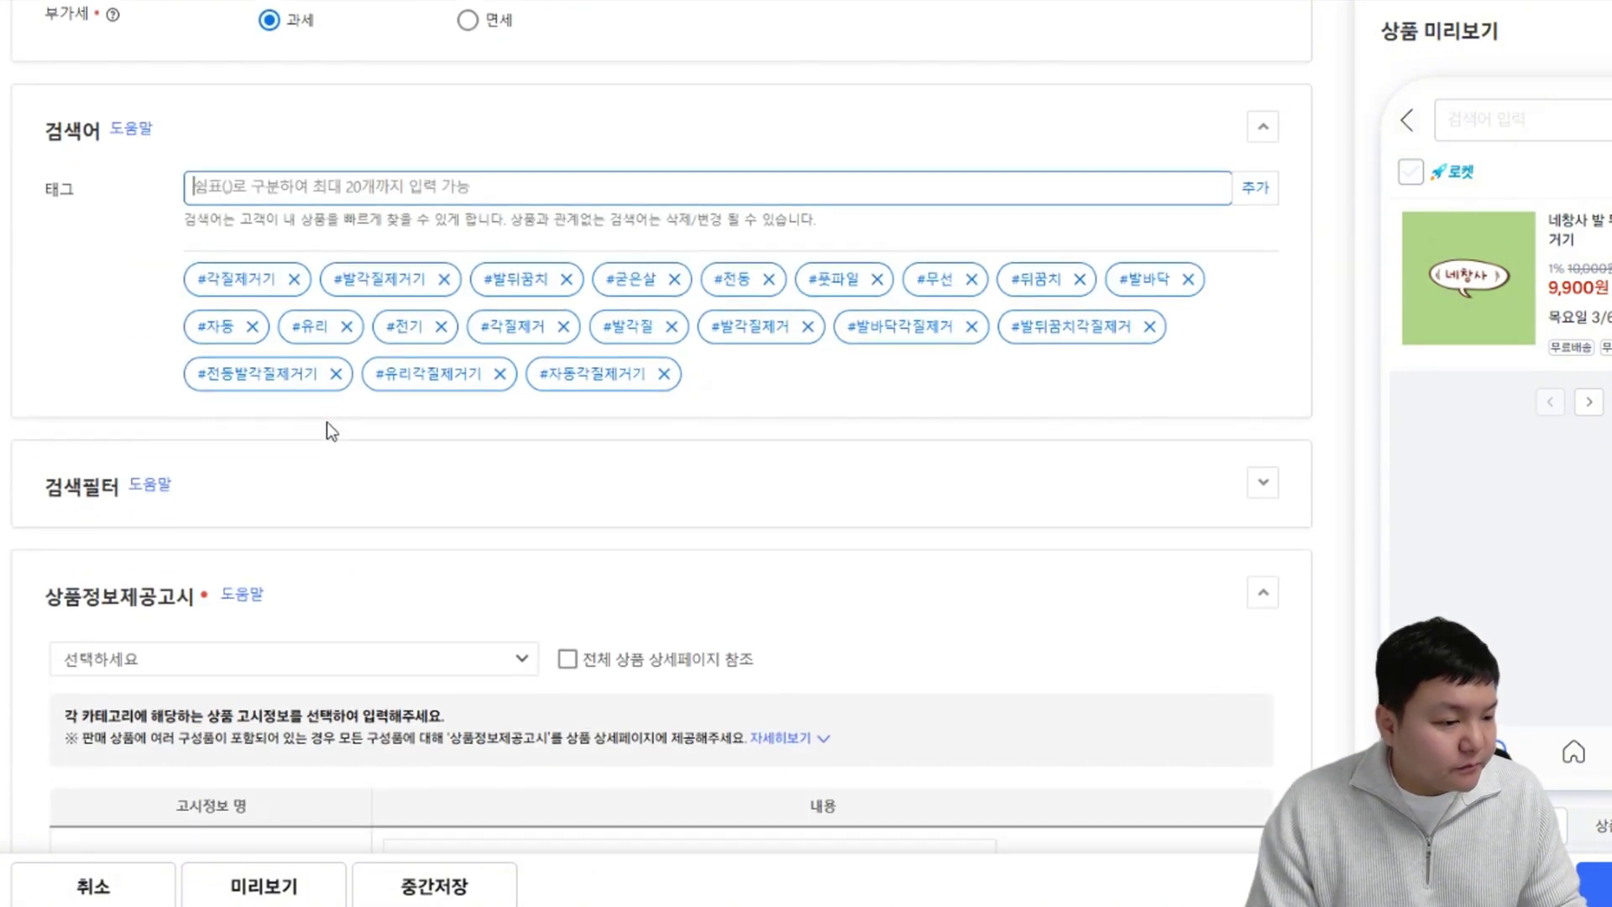
pyautogui.scroll(-2, 323, 344)
pyautogui.click(318, 264)
pyautogui.click(1259, 283)
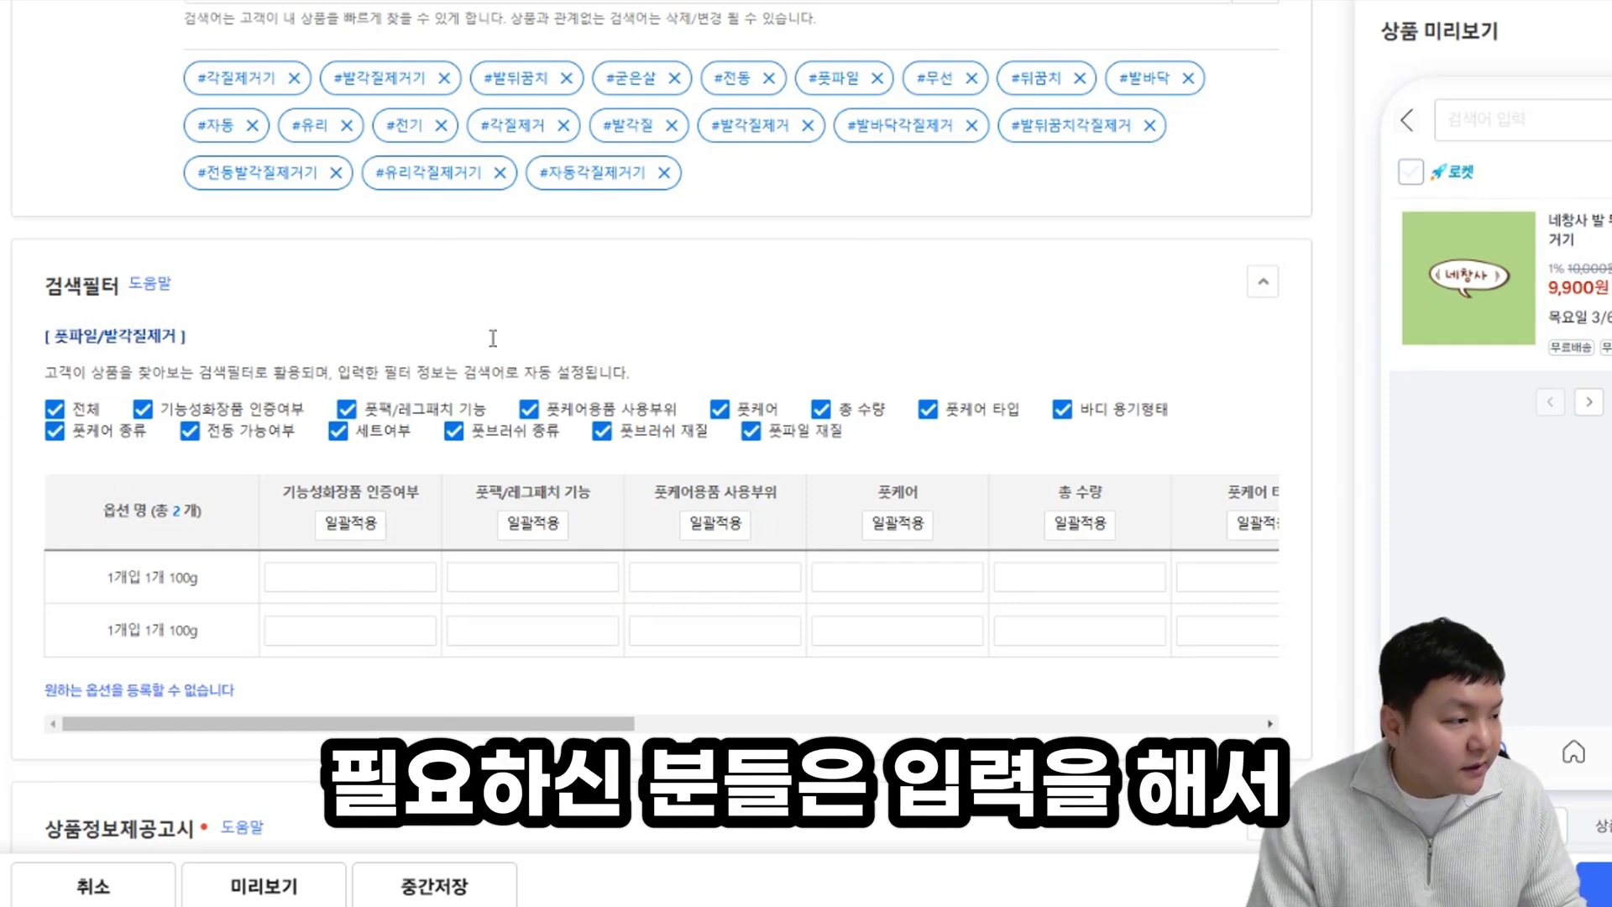
pyautogui.click(1263, 288)
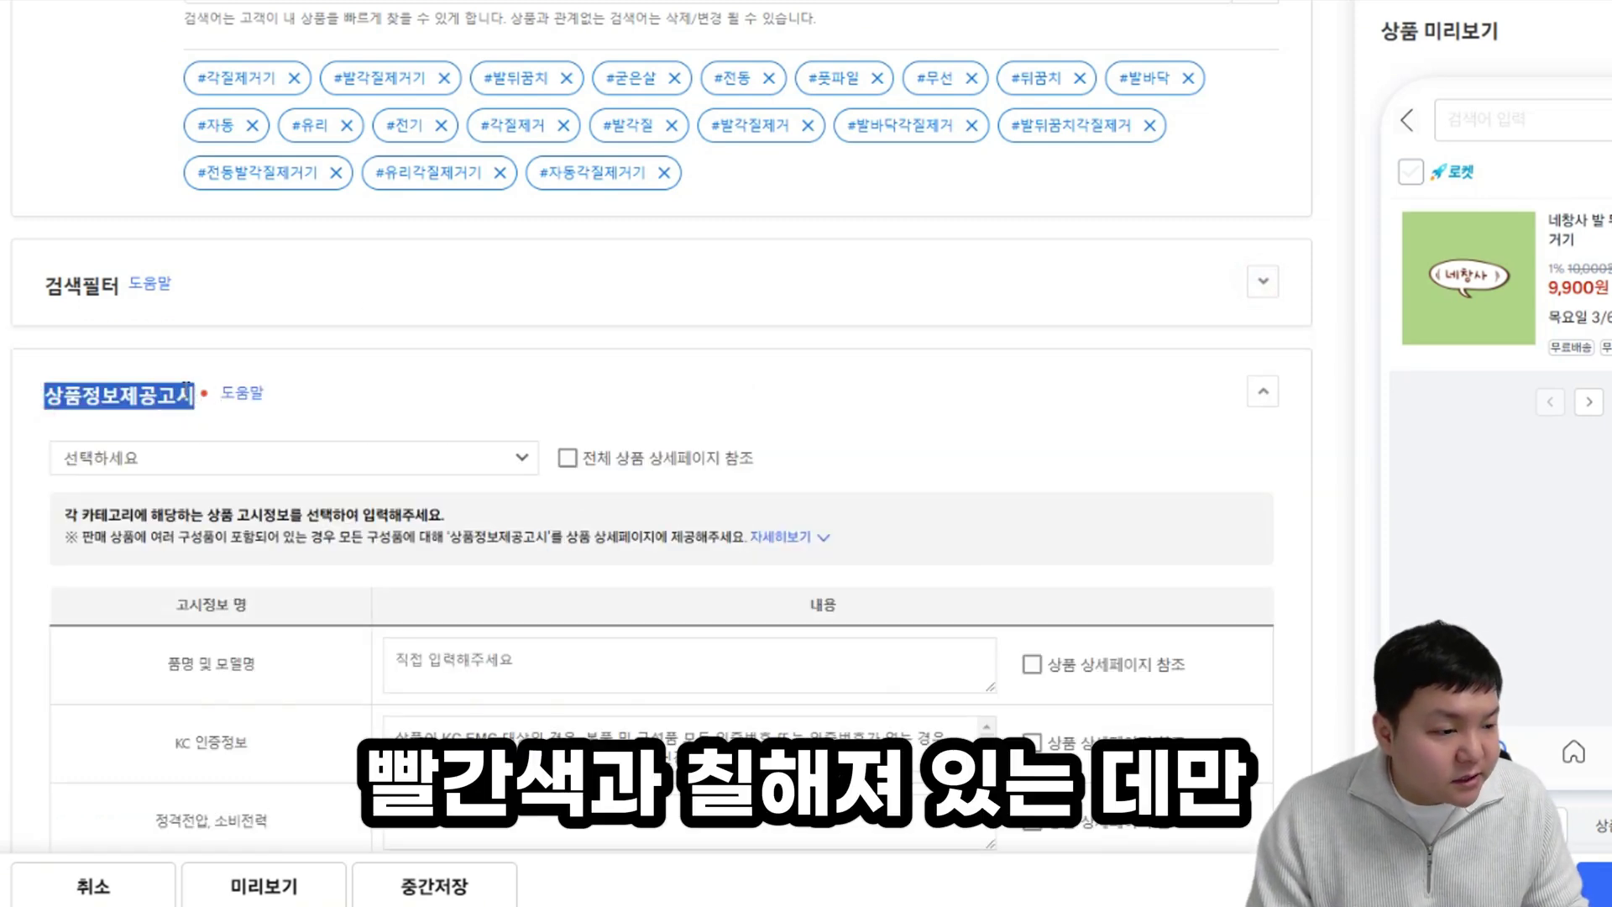
# Step: Set the 상품정보제공고시 category to 소형전자(MP3/전자사전 등) and apply 전체 상품 상세페이지 참조 to all notice items
pyautogui.scroll(-1, 507, 382)
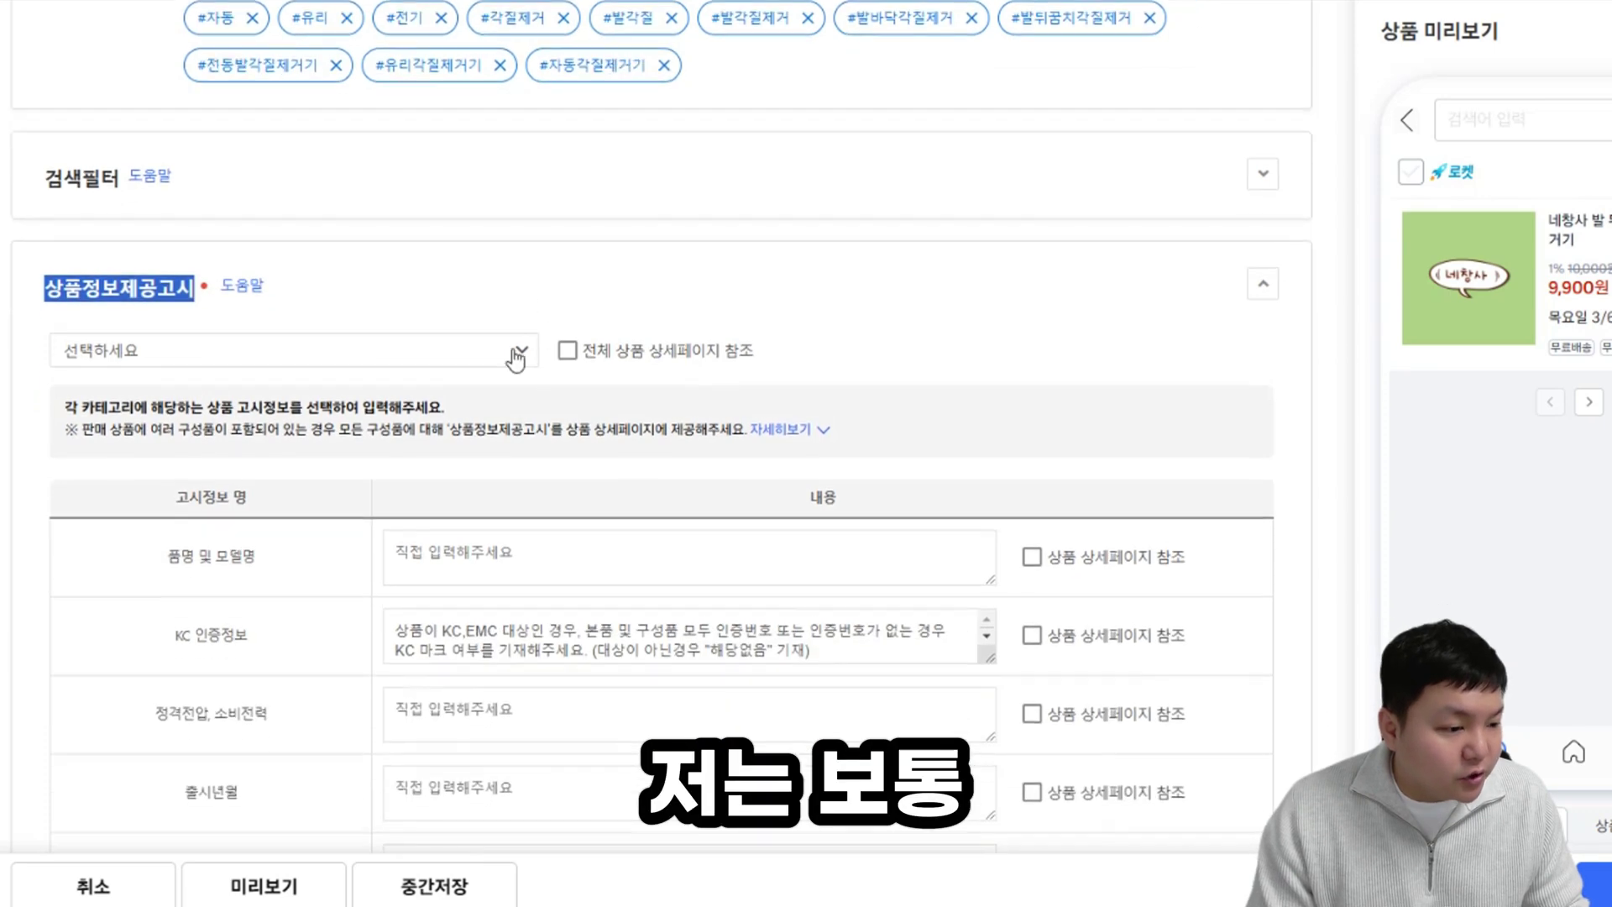
pyautogui.click(411, 341)
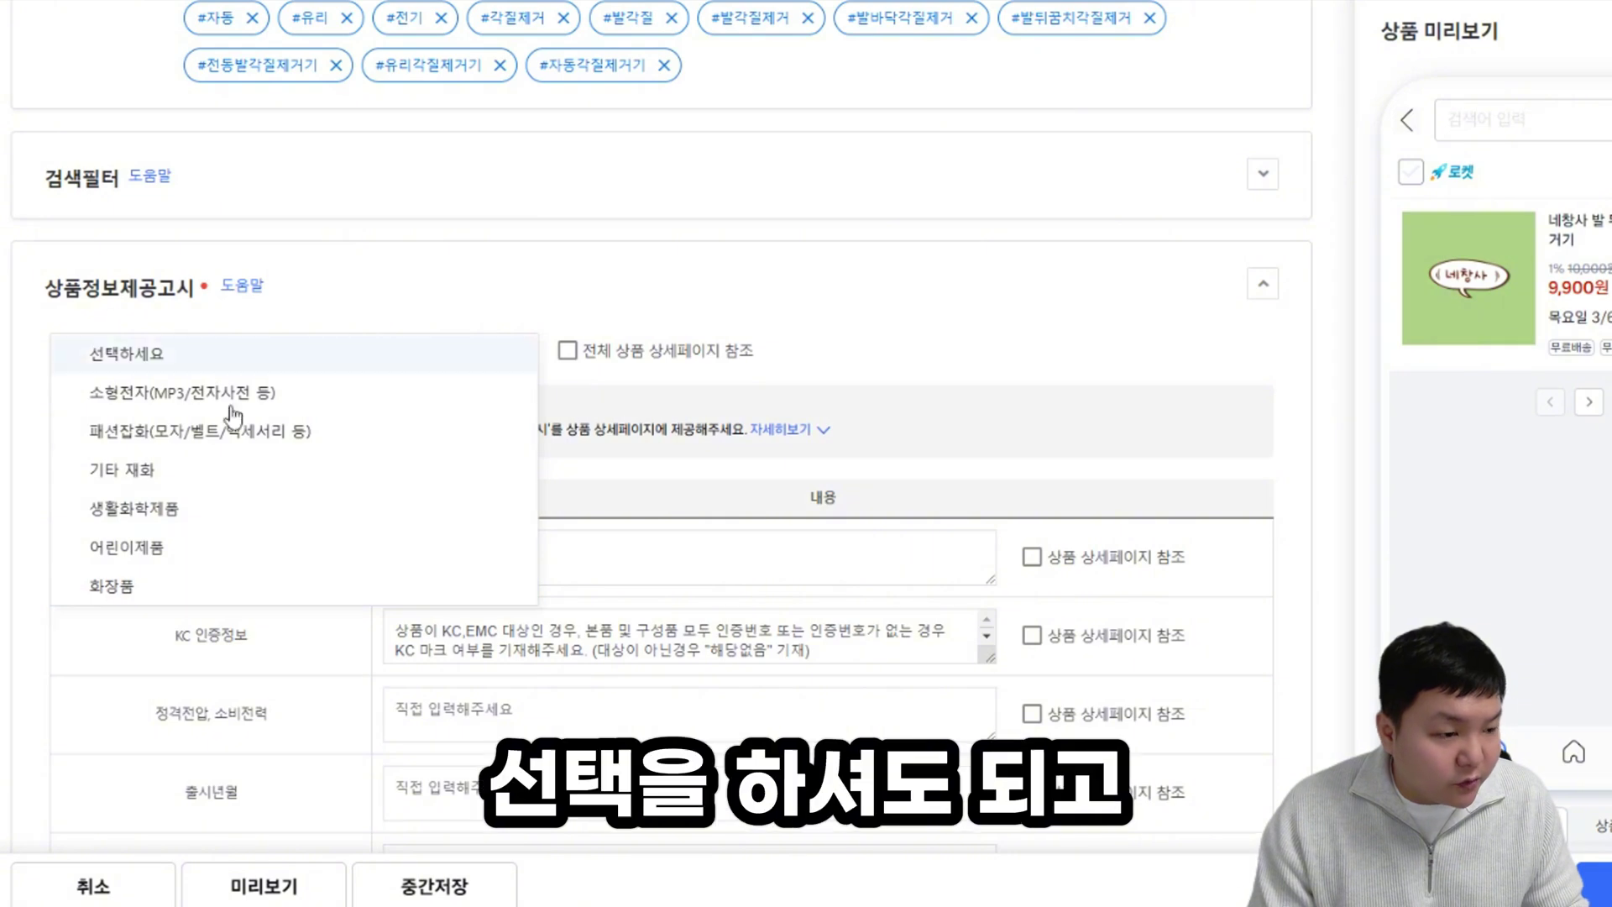
pyautogui.click(364, 295)
pyautogui.click(322, 411)
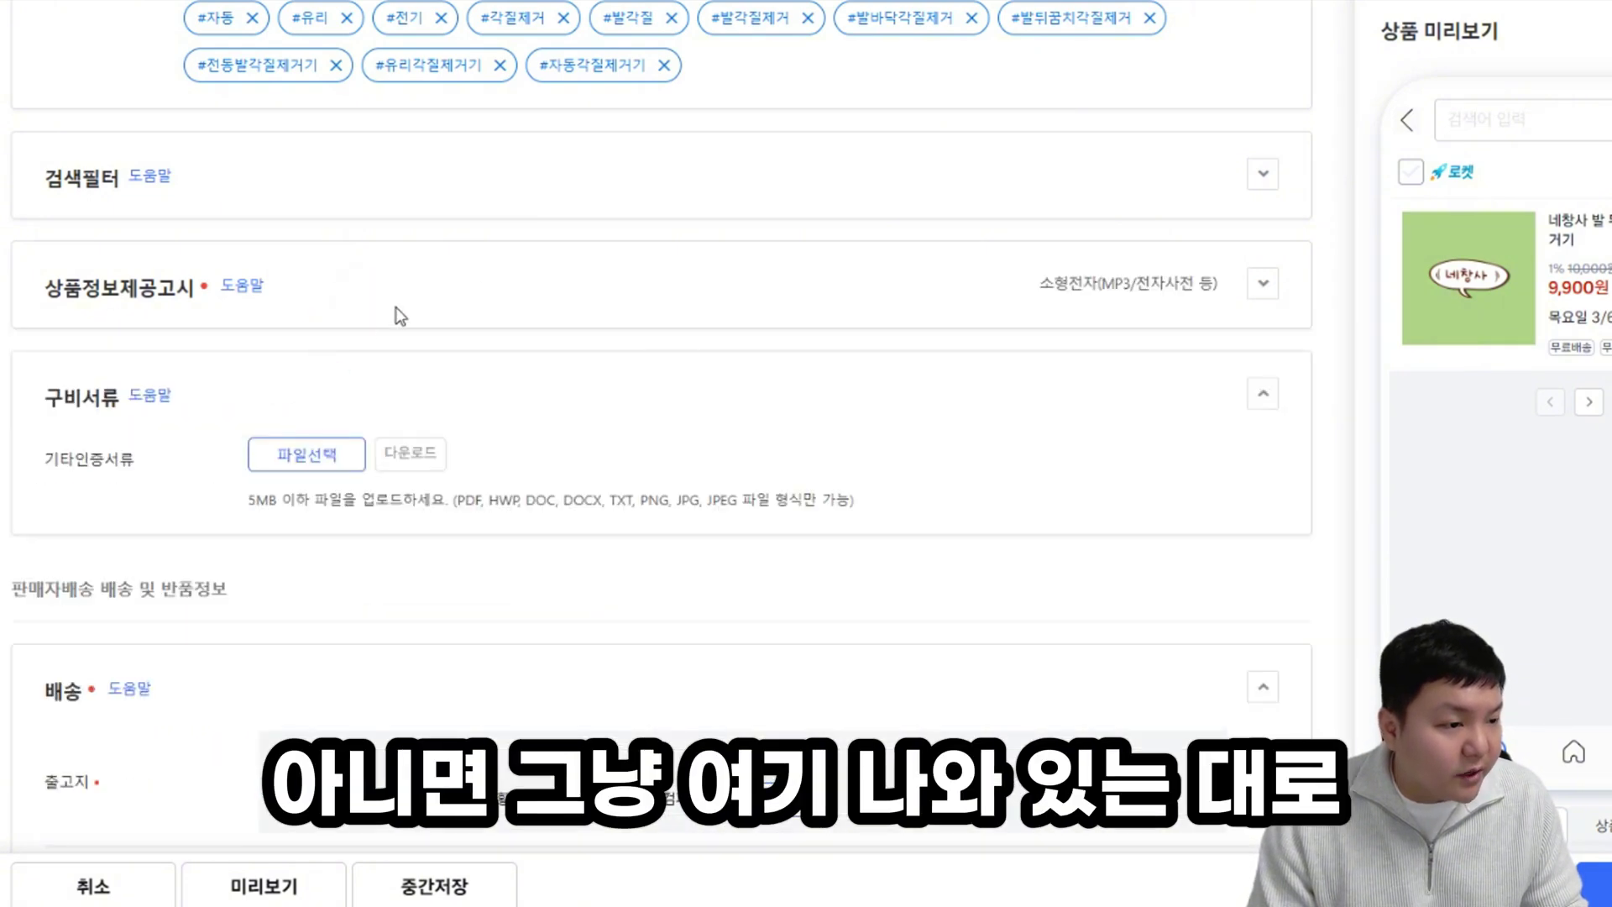
pyautogui.click(439, 277)
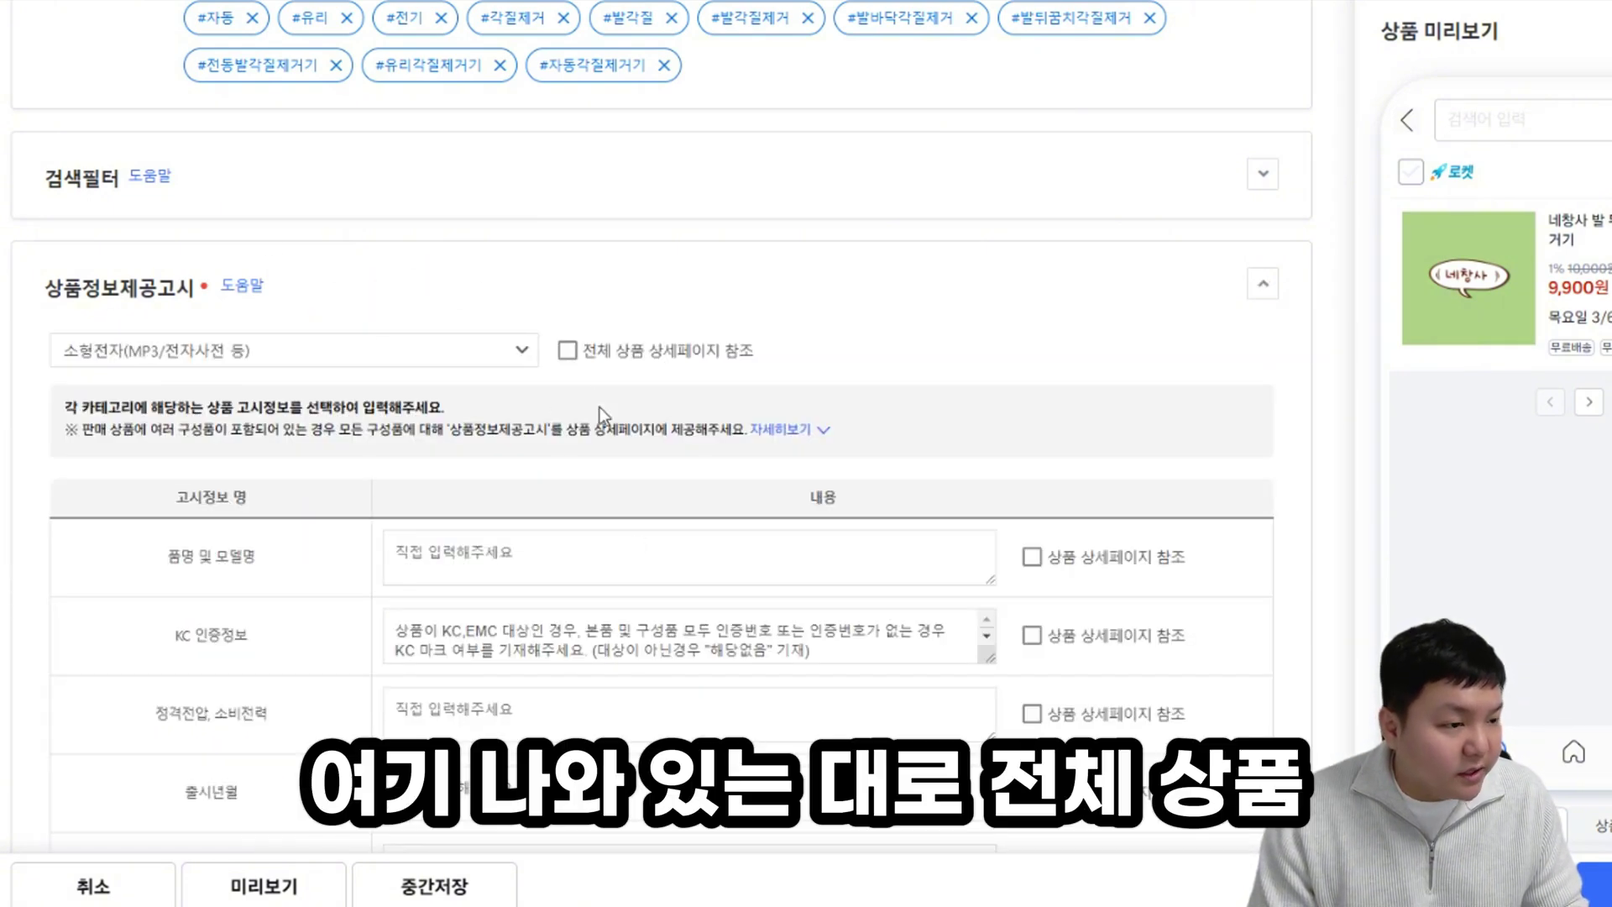
pyautogui.click(568, 350)
pyautogui.scroll(-6, 577, 341)
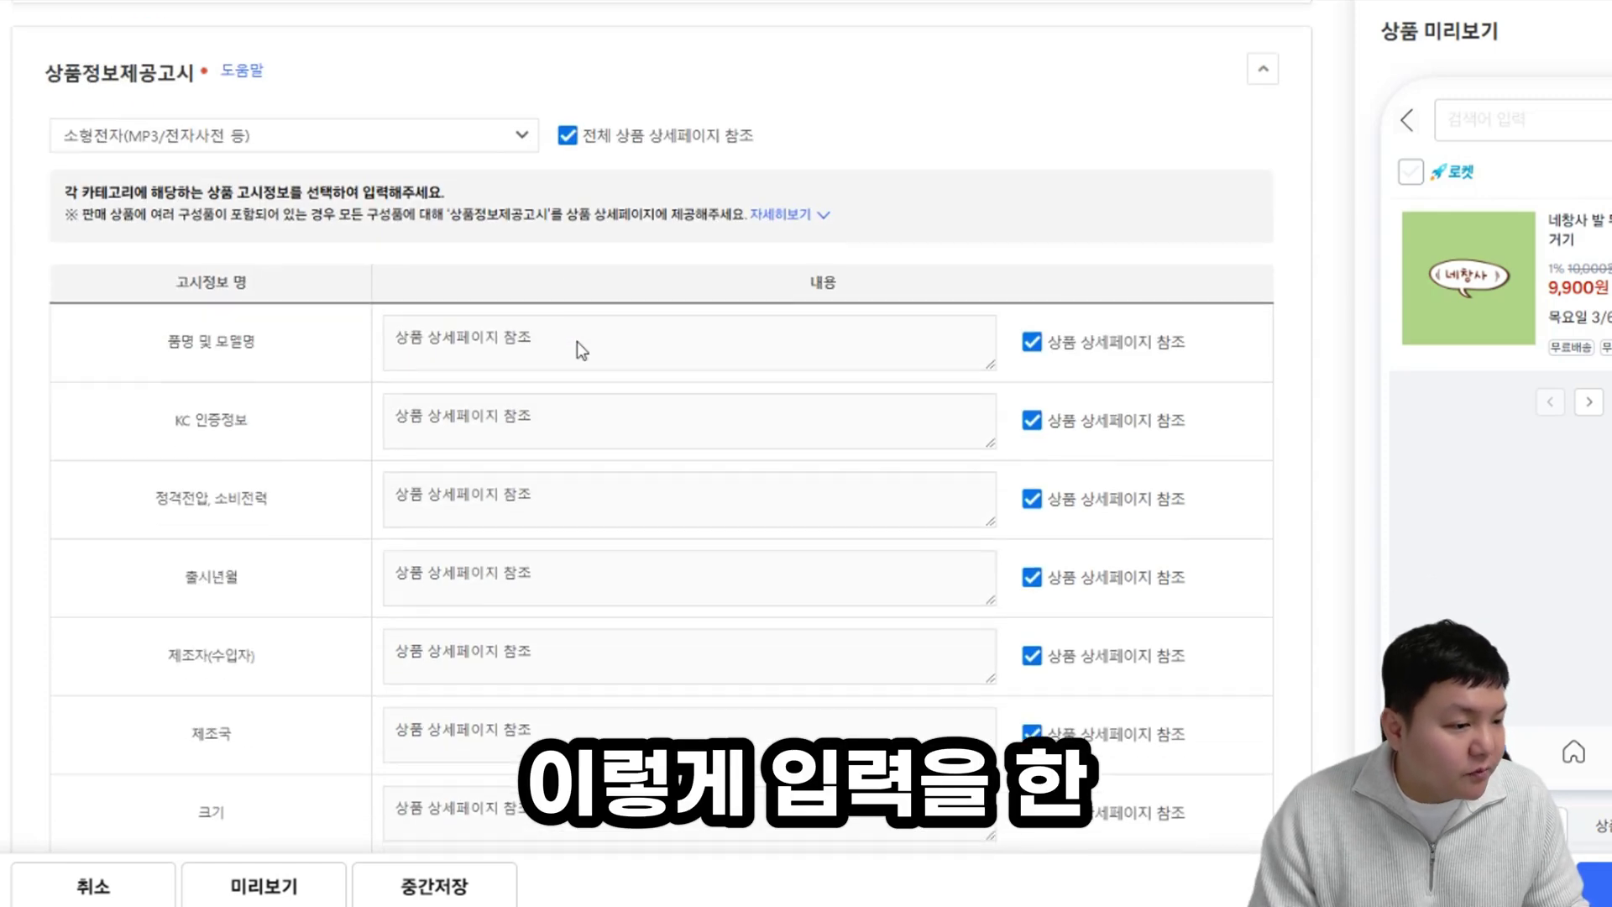
# Step: Replace the detail-page reference for 제조자(수입자) in the product information notice with 네창사
pyautogui.scroll(-5, 593, 359)
pyautogui.scroll(6, 436, 442)
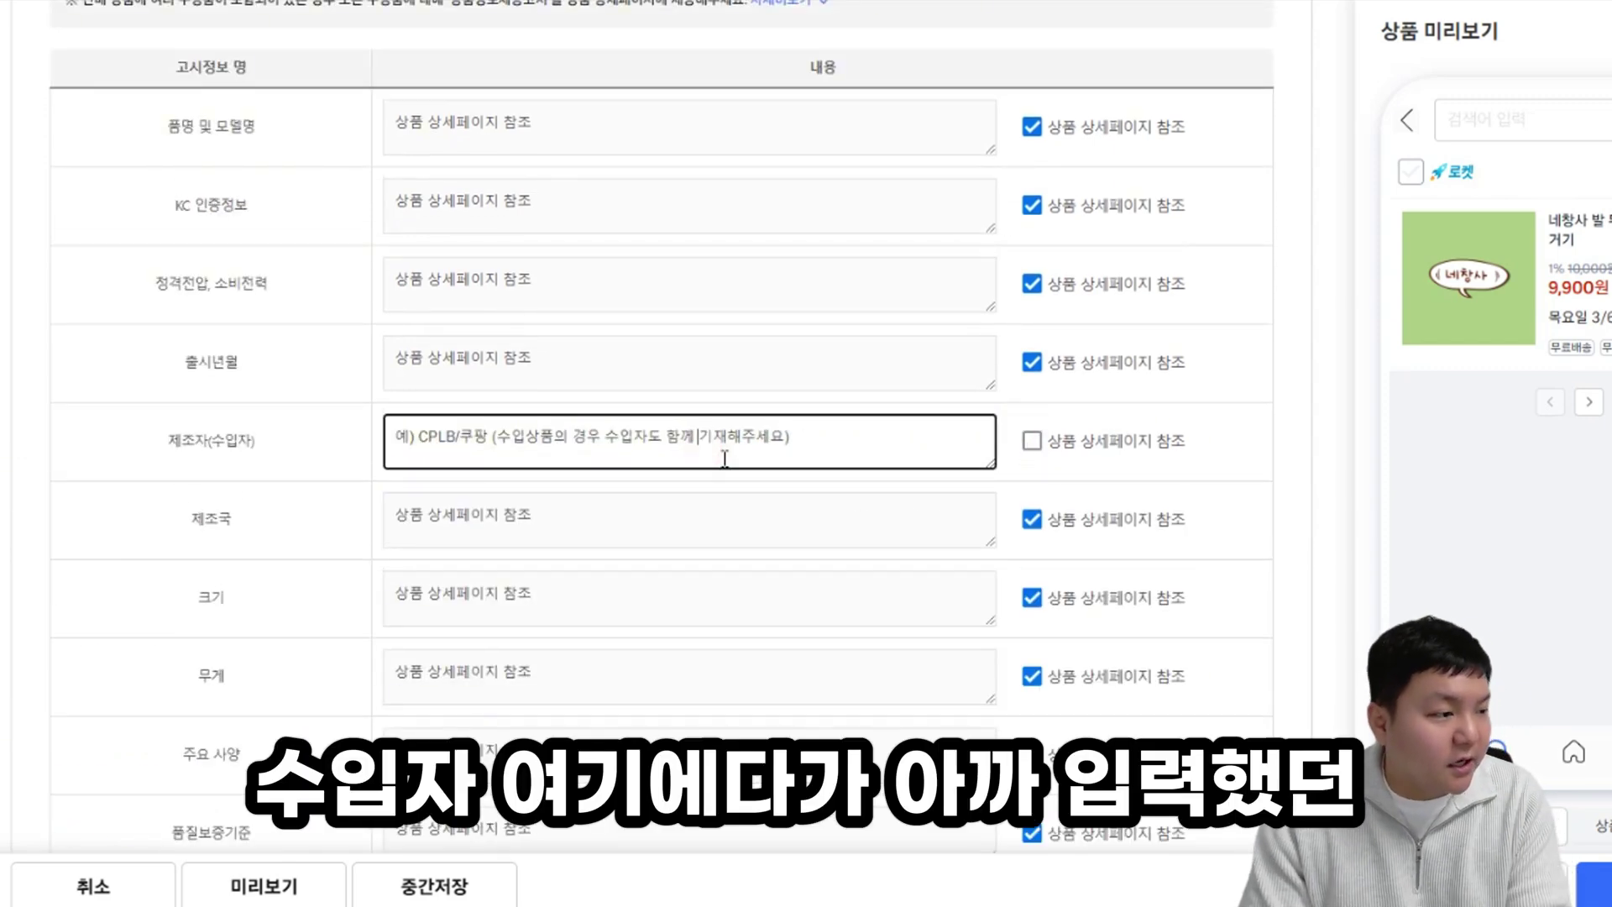
pyautogui.write('사')
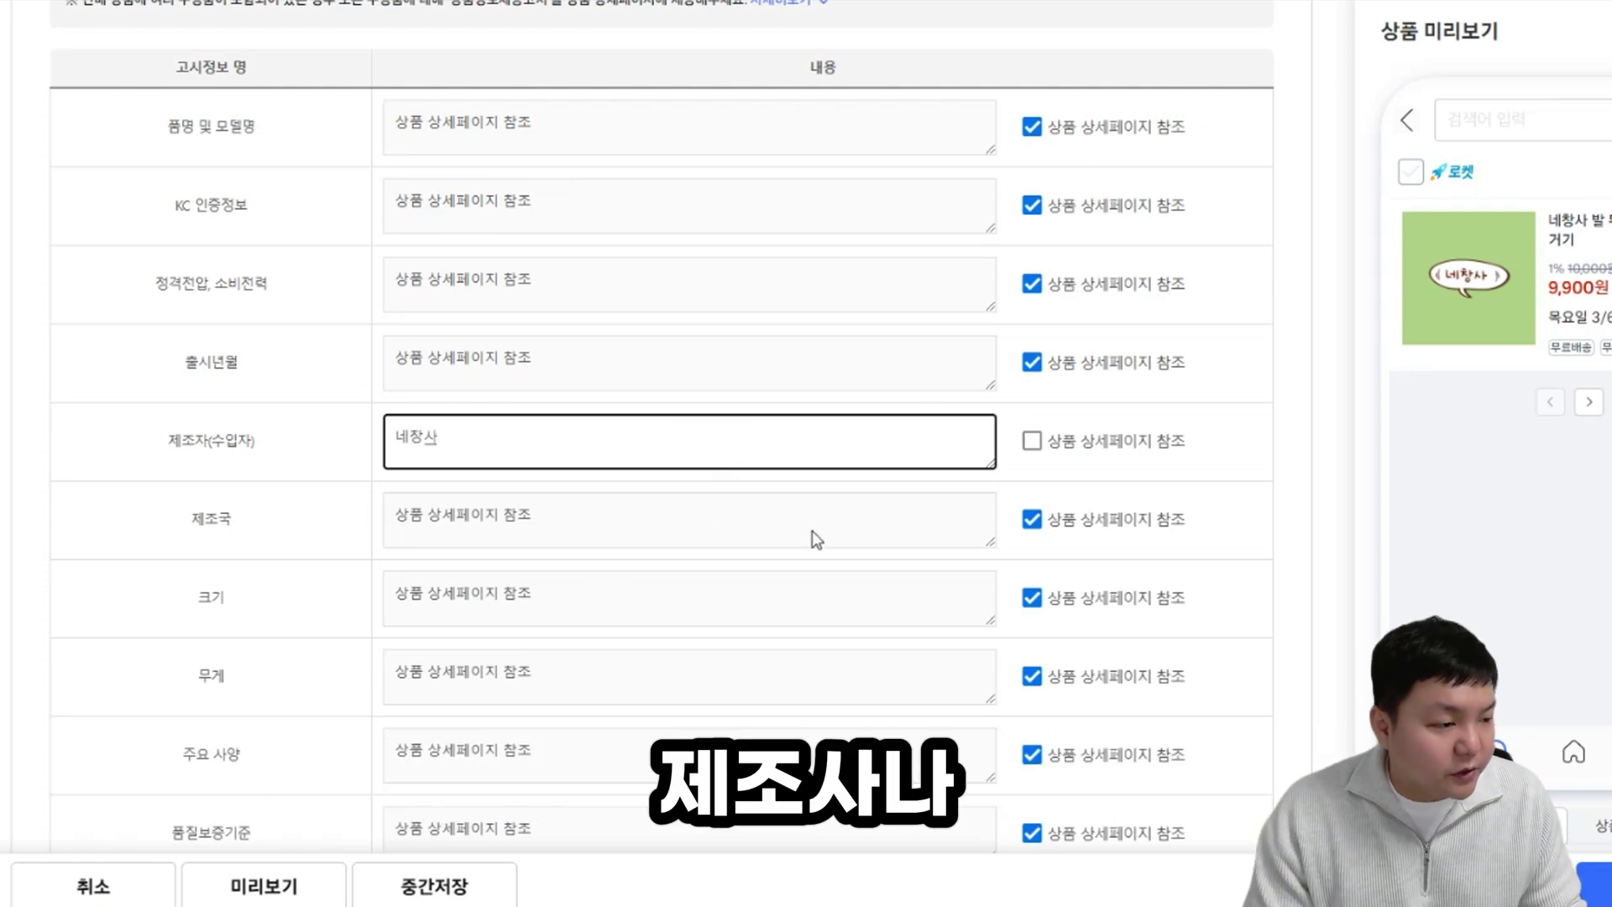
# Step: Enable 당일출고 in the shipping section with a 2시 cutoff and dismiss the 오늘출발 badge tip
pyautogui.scroll(-10, 59, 165)
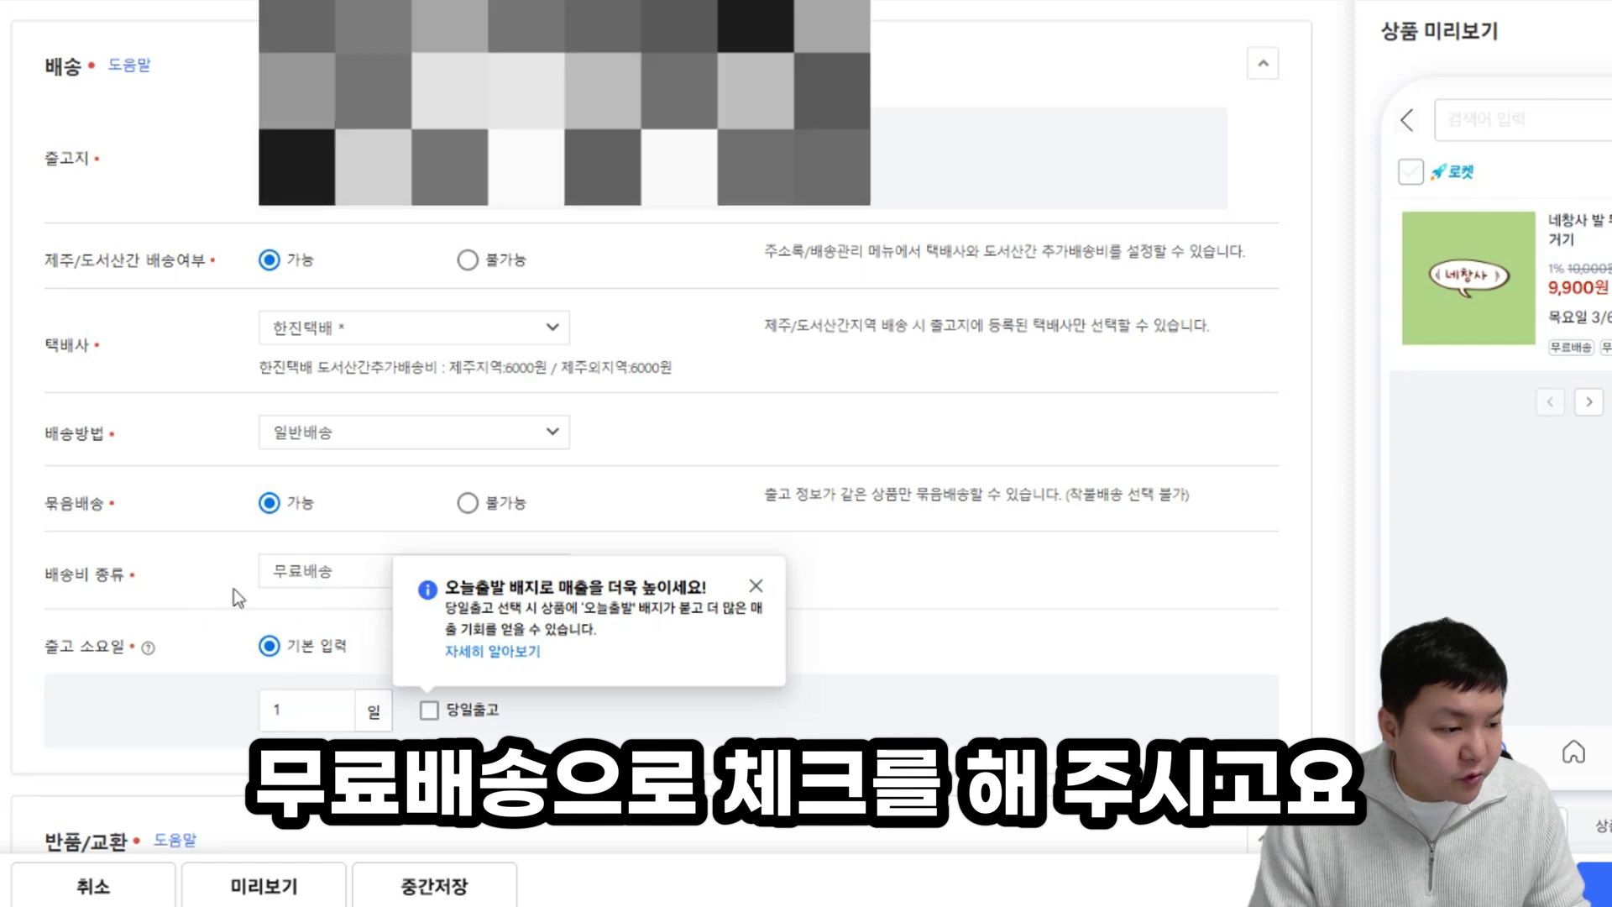
pyautogui.scroll(-2, 311, 579)
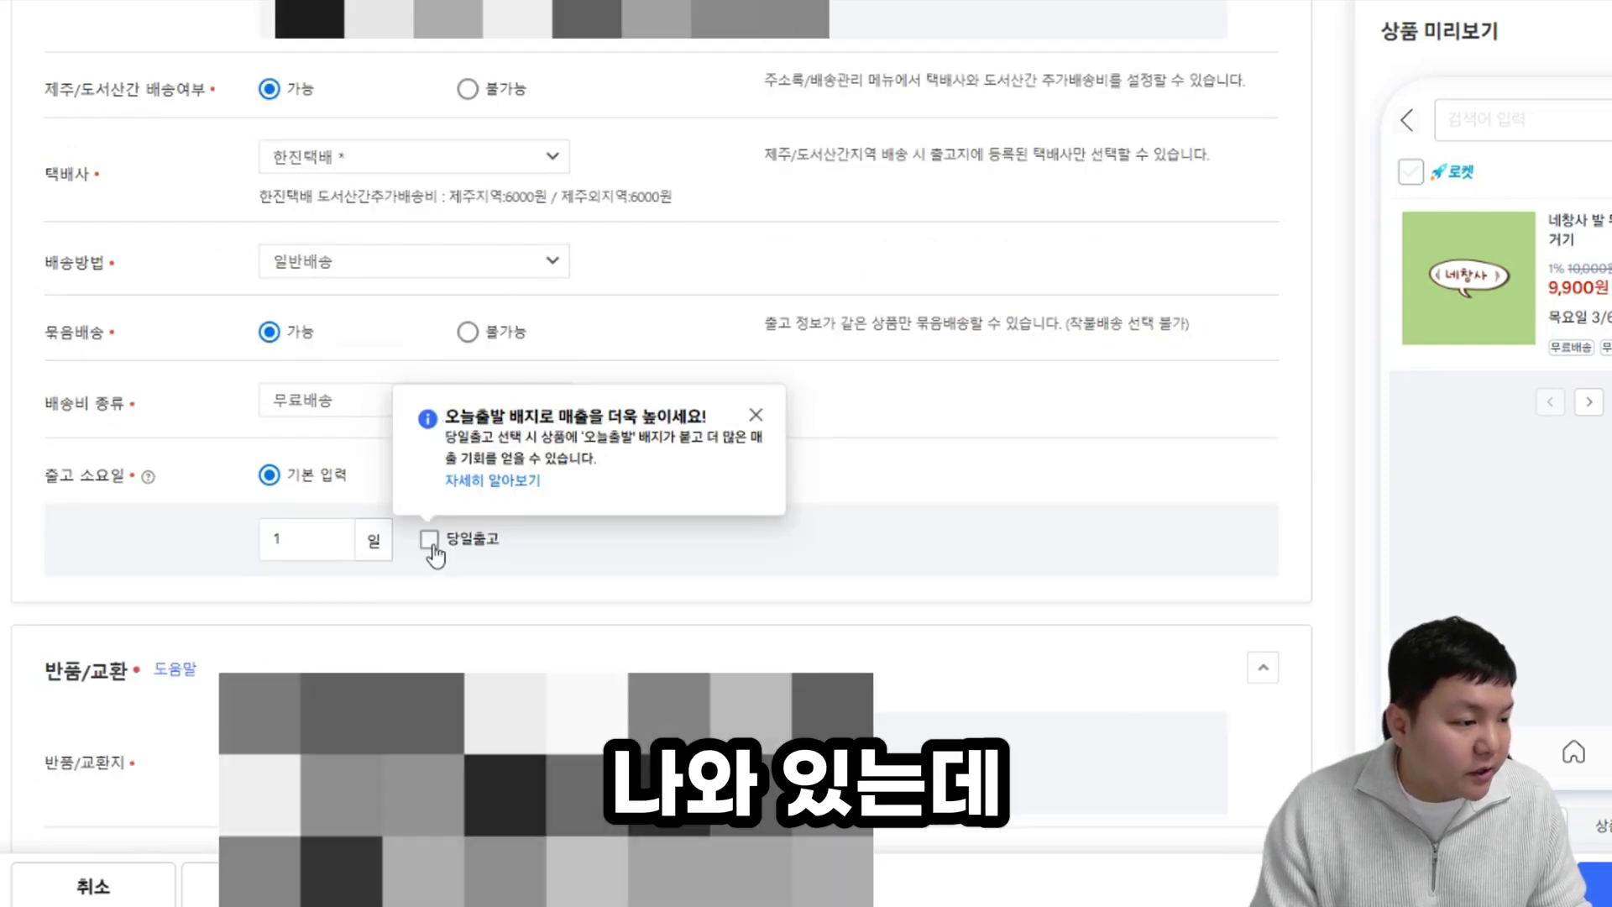
pyautogui.click(429, 539)
pyautogui.click(470, 619)
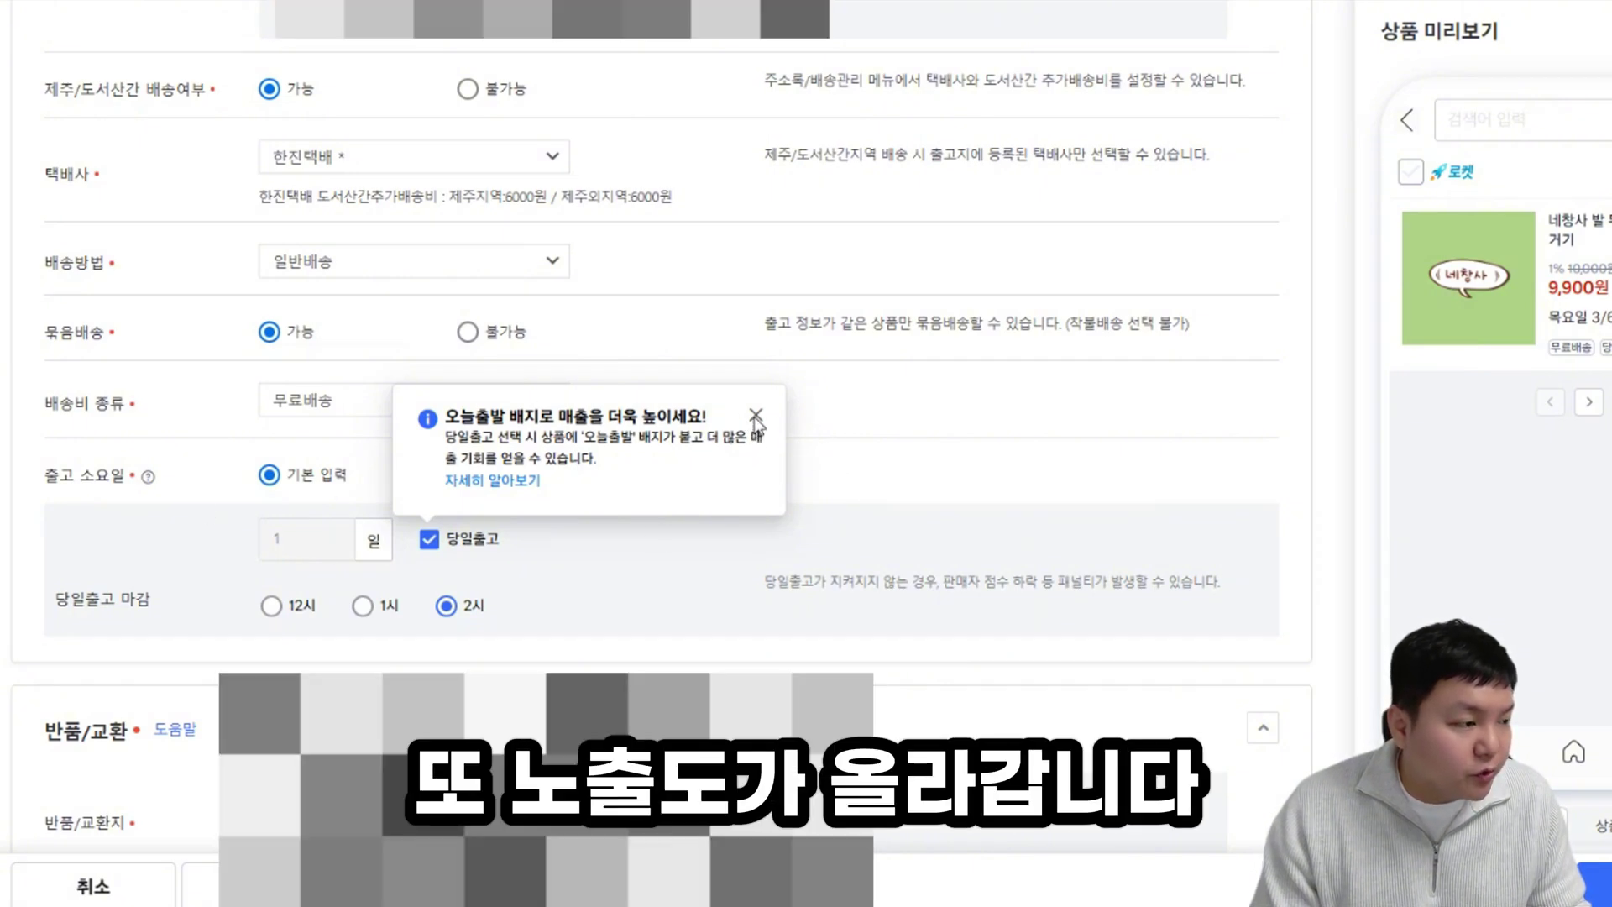
pyautogui.click(755, 414)
# Step: Review the one-way initial shipping fee and return shipping fee fields in the 반품/교환 section
pyautogui.scroll(-2, 638, 479)
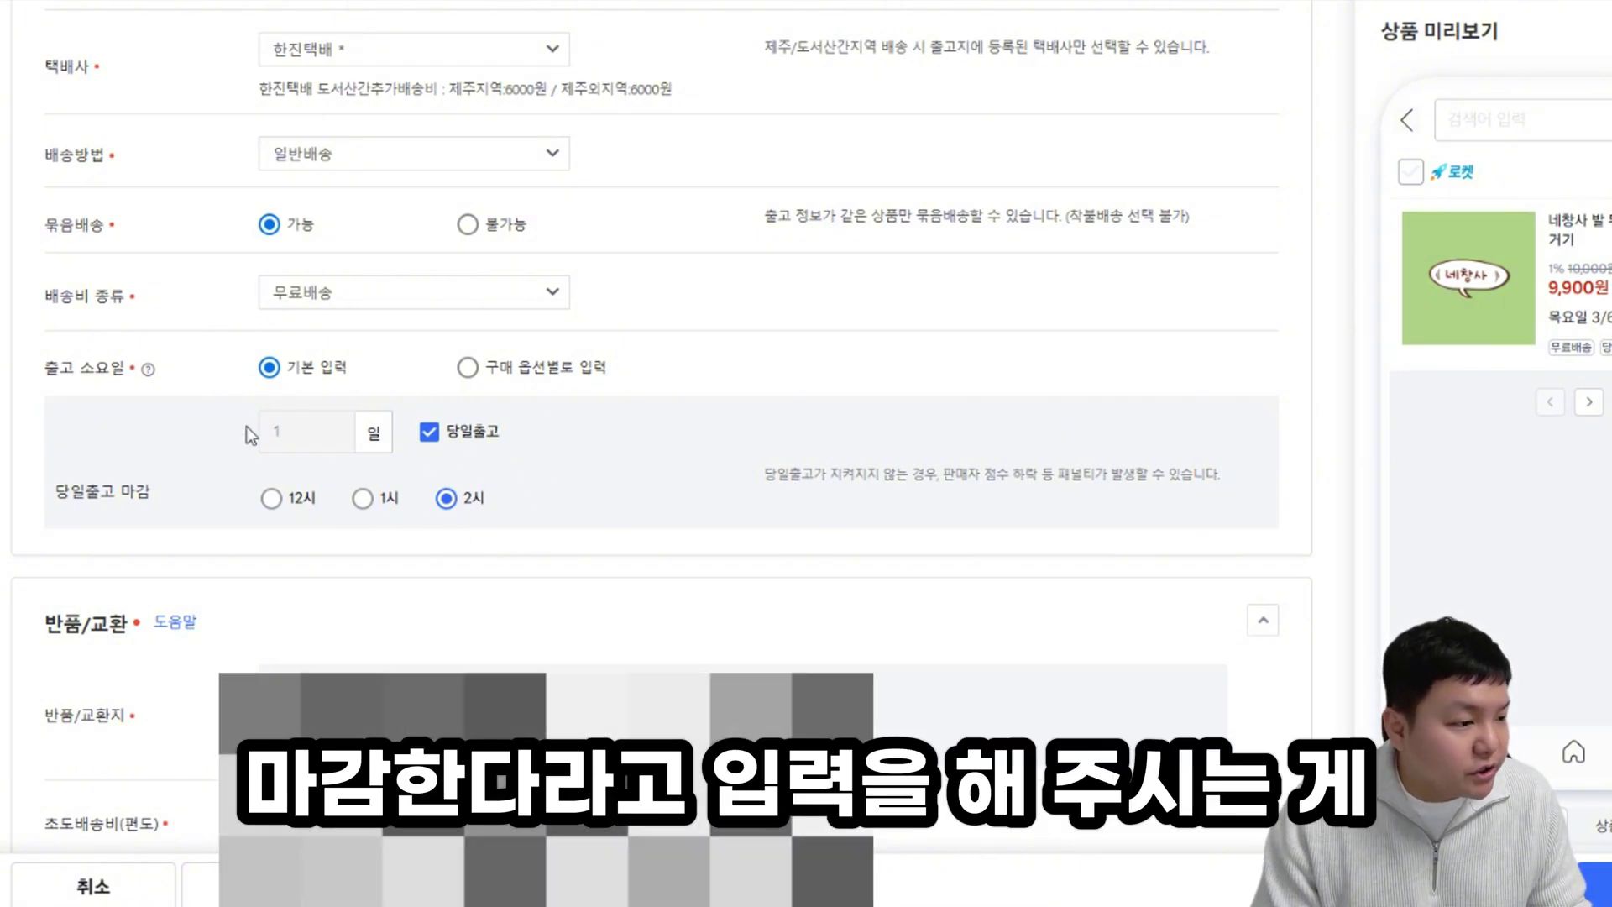
pyautogui.scroll(-4, 331, 408)
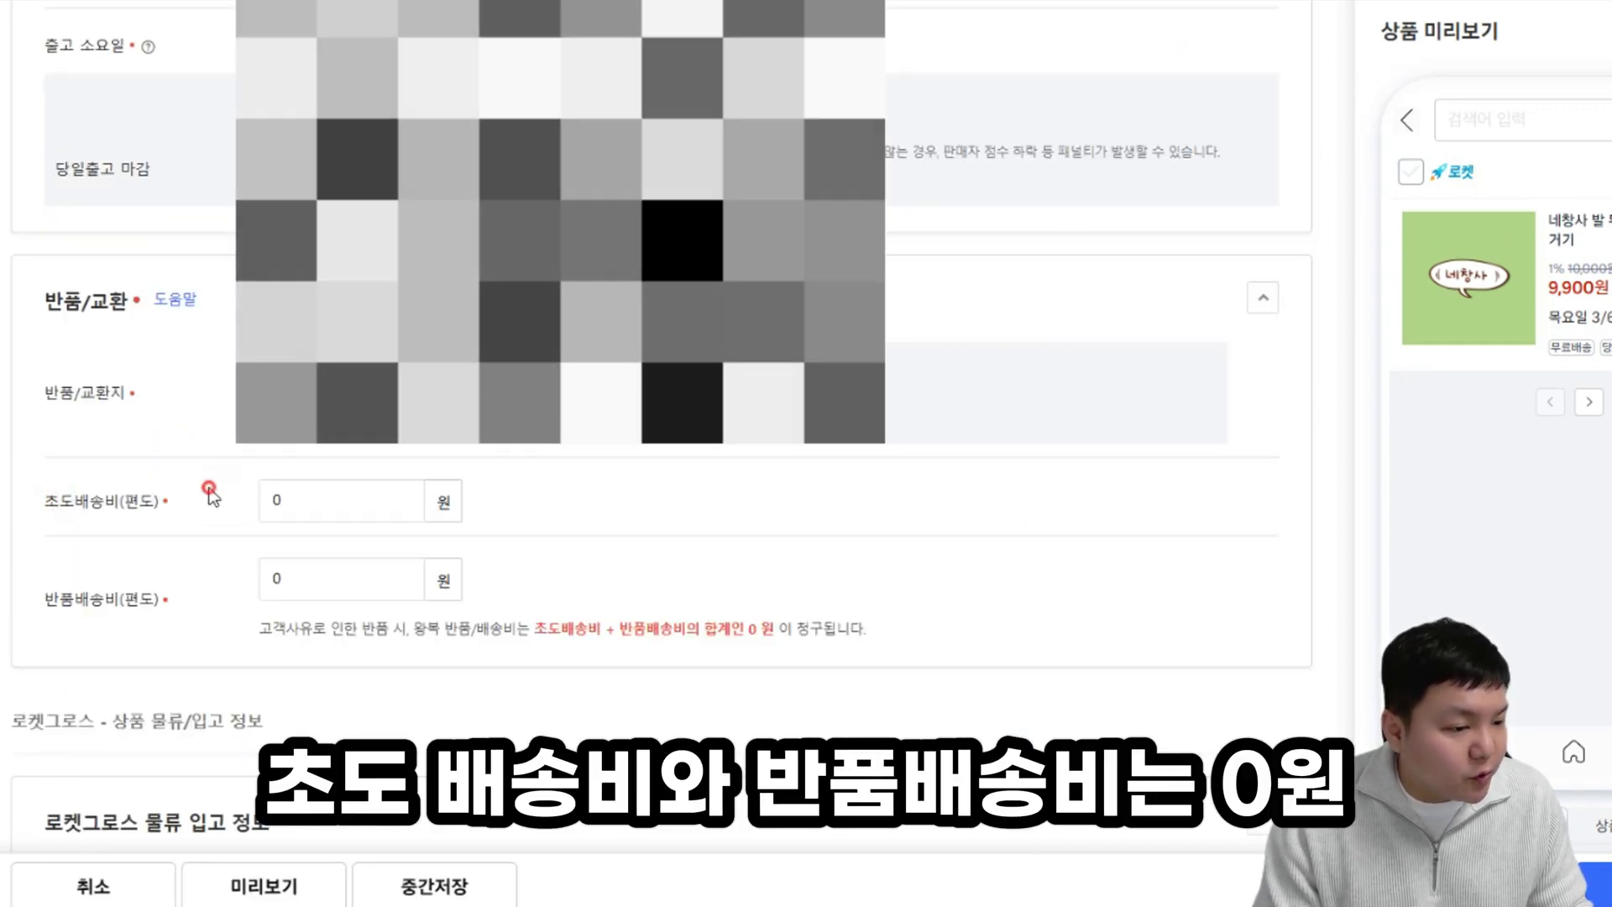
pyautogui.click(330, 504)
pyautogui.click(336, 564)
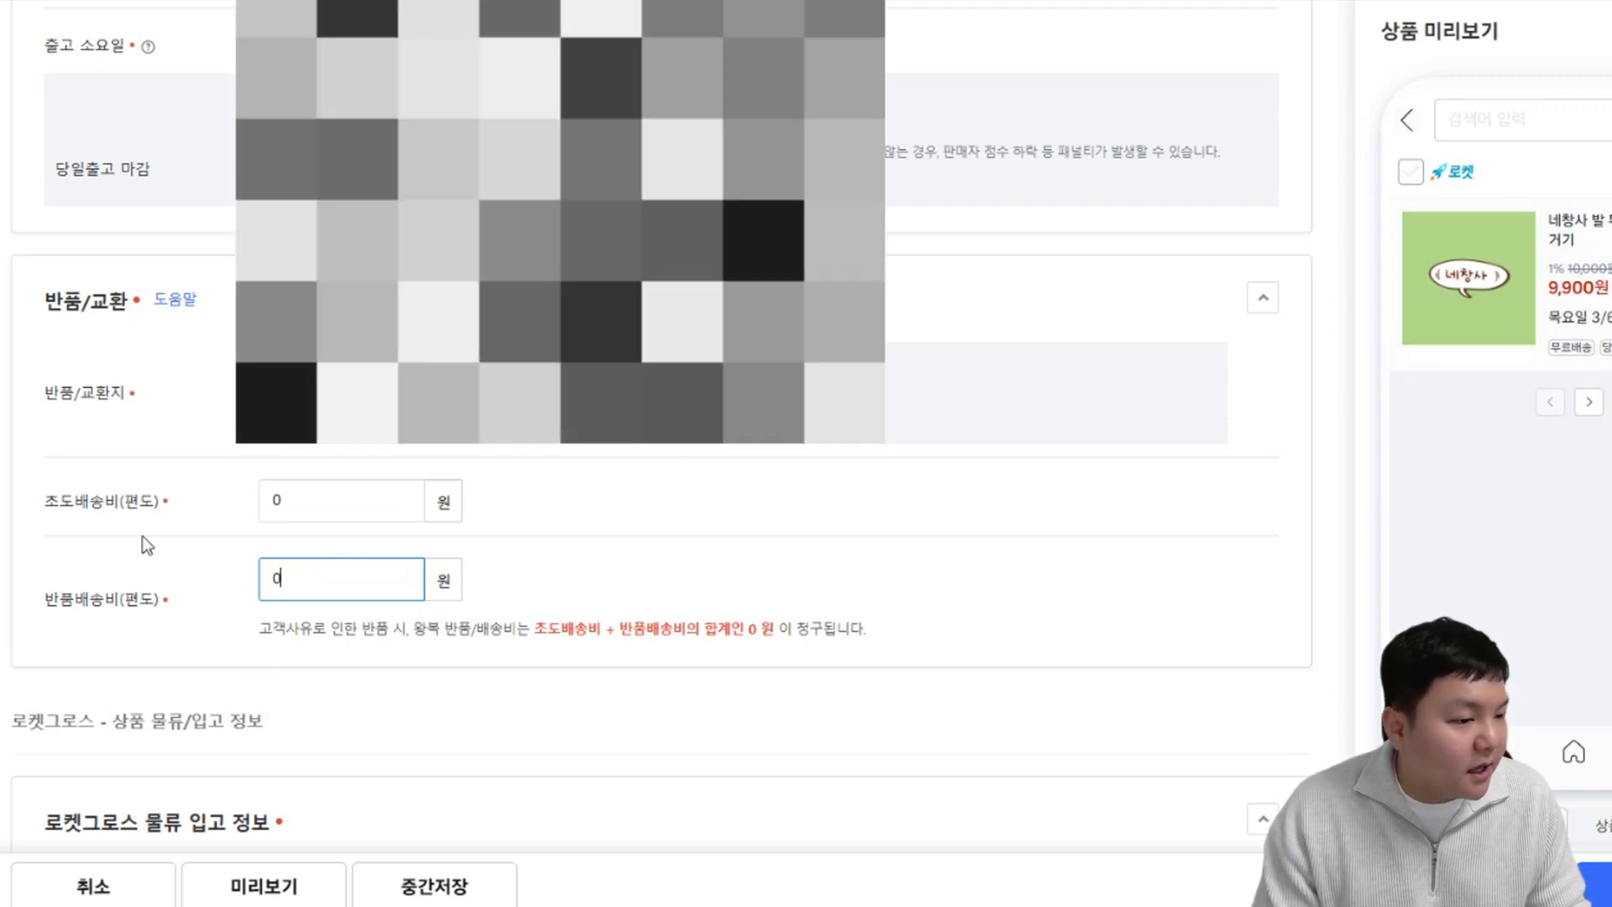
pyautogui.moveTo(50, 501); pyautogui.dragTo(235, 505)
pyautogui.click(224, 493)
pyautogui.moveTo(84, 606); pyautogui.dragTo(179, 527)
pyautogui.click(43, 482)
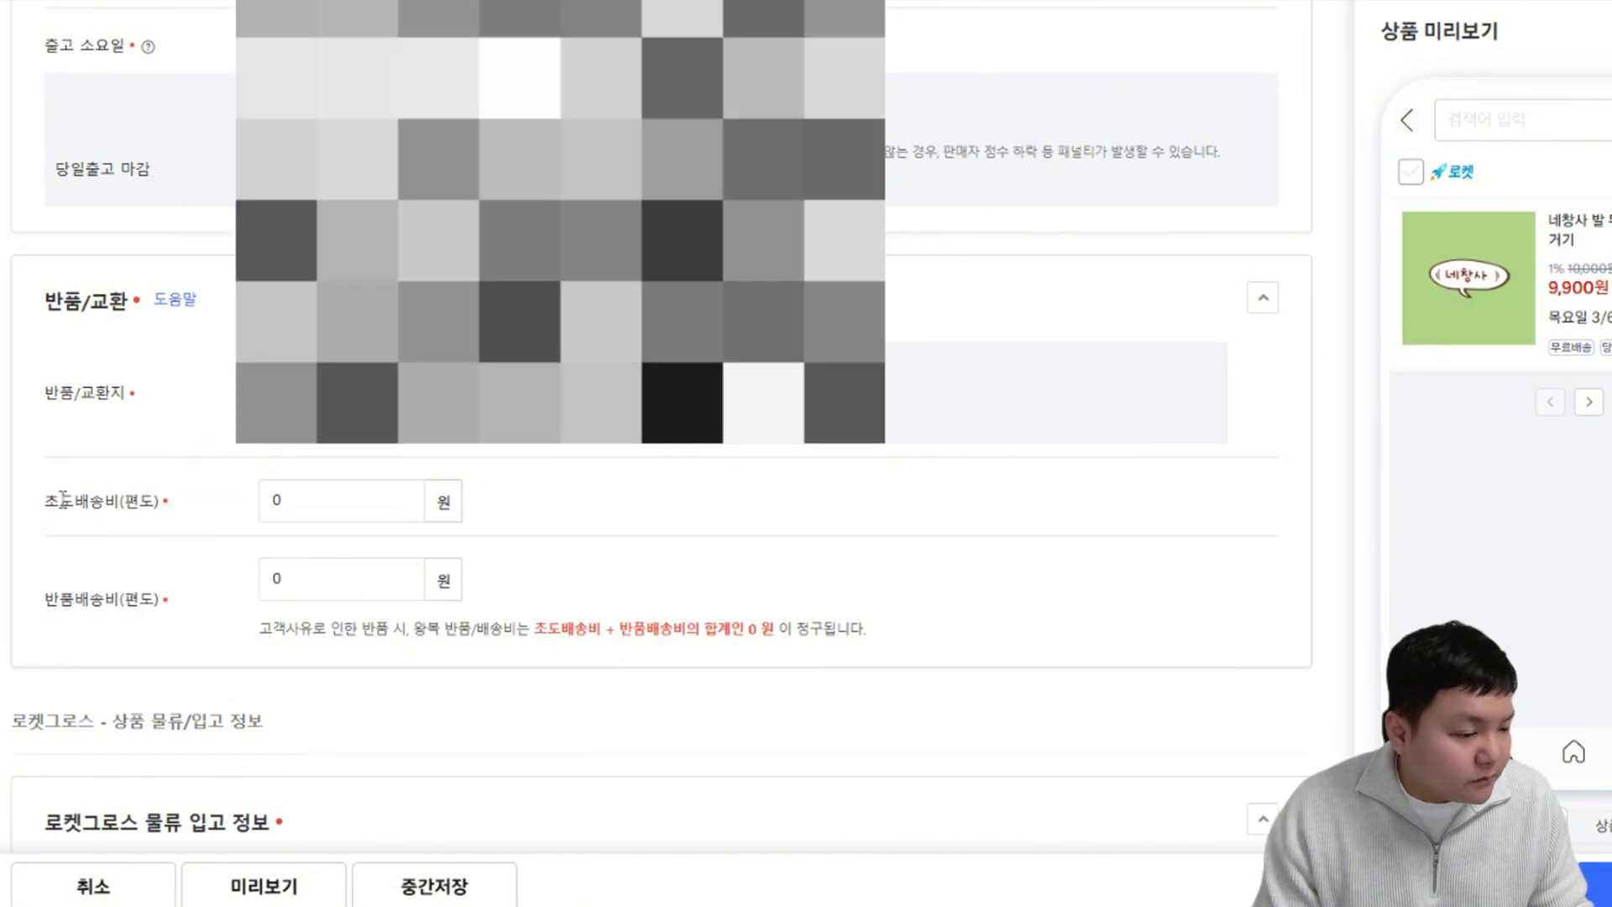
pyautogui.moveTo(46, 501); pyautogui.dragTo(234, 501)
pyautogui.click(160, 493)
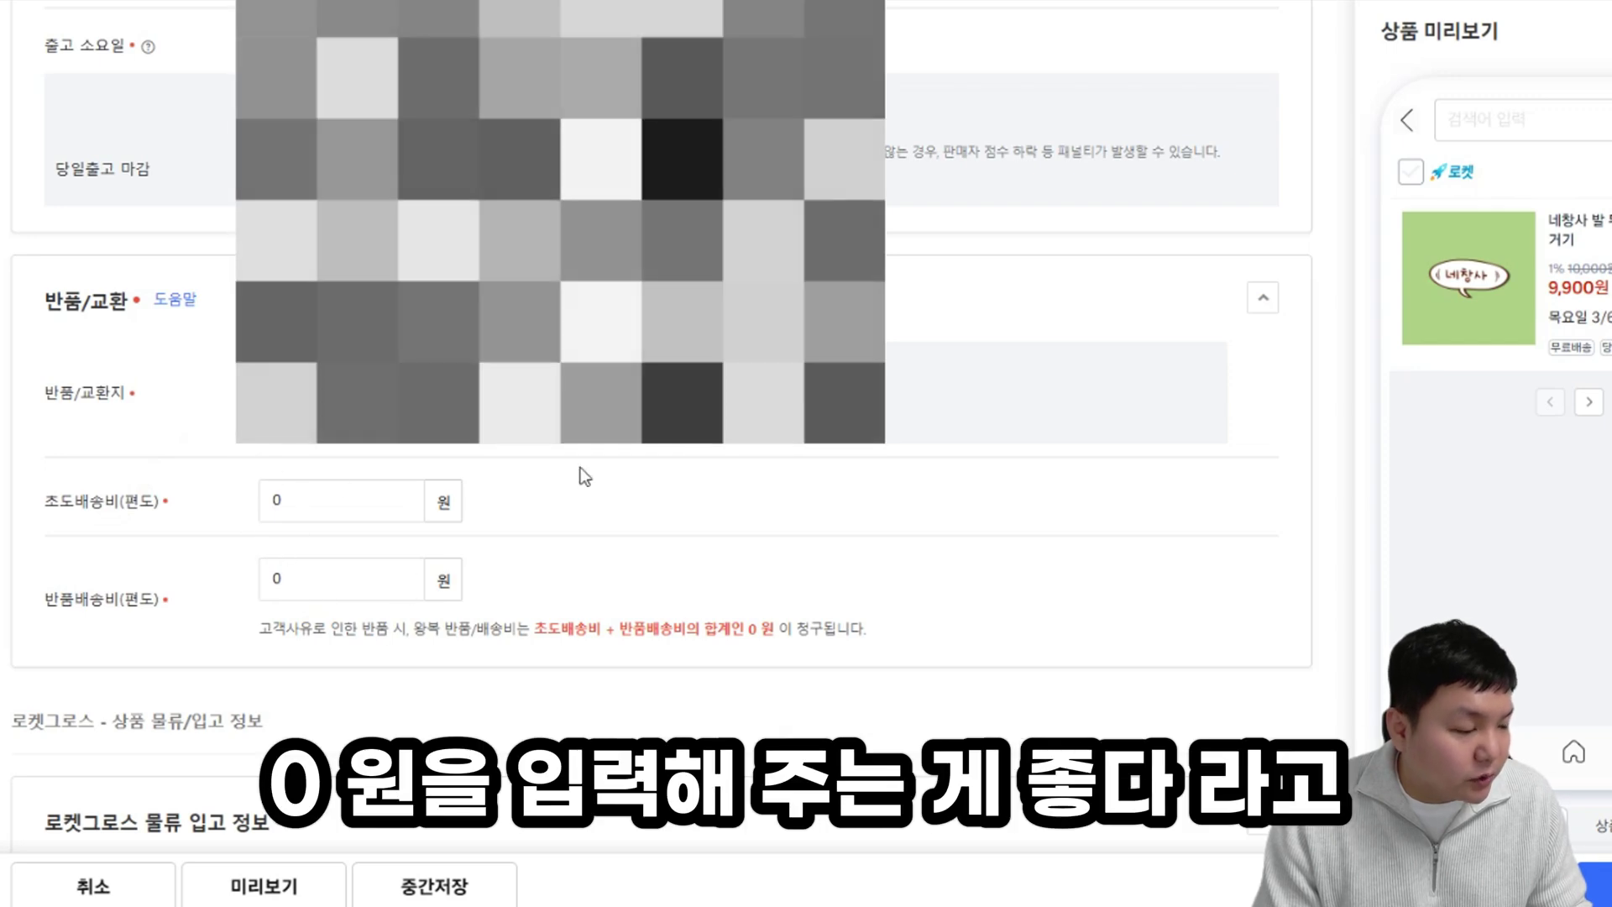
# Step: Choose 지금 입력 for the Rocket Growth inbound information and enable 쿠팡 바코드 사용 for the 1개입 1개 100g option
pyautogui.scroll(-6, 261, 454)
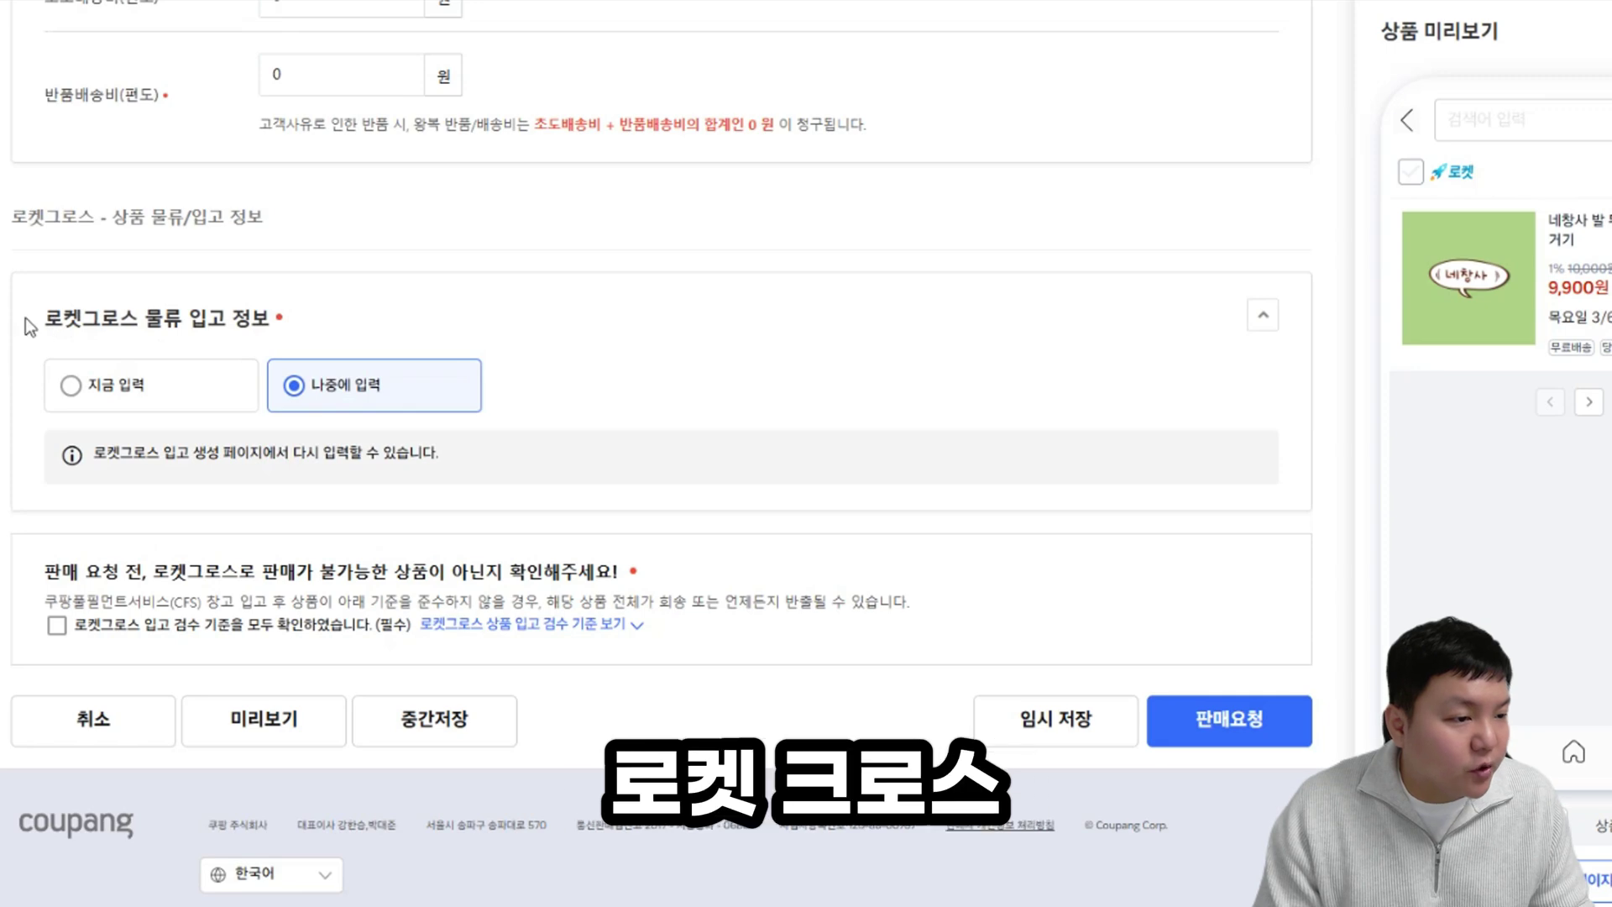
pyautogui.click(73, 389)
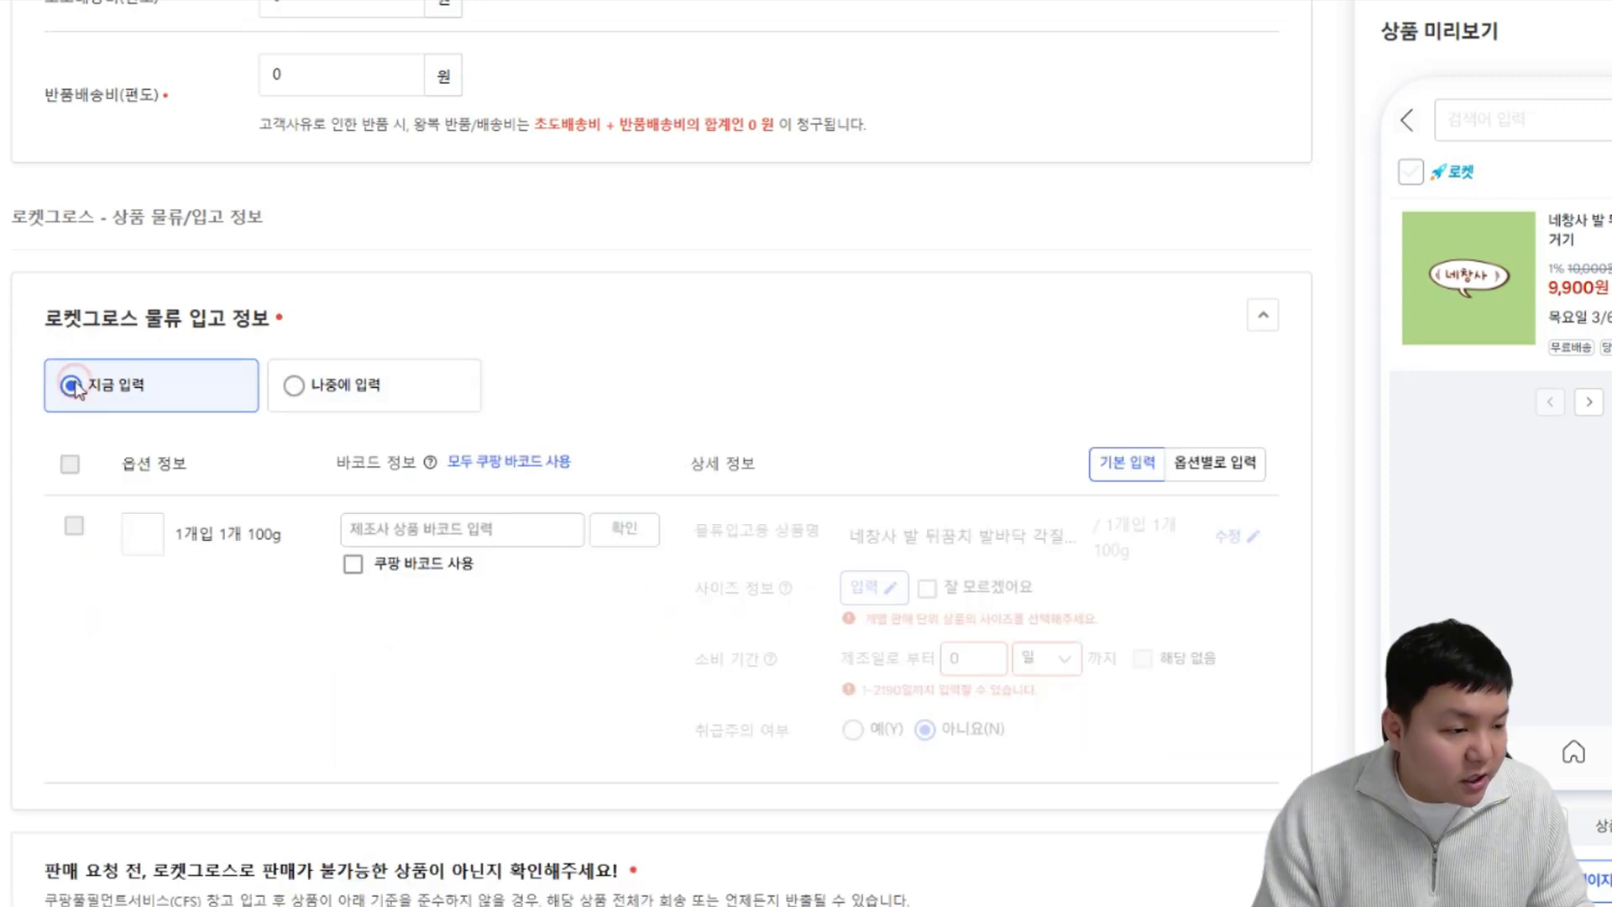
pyautogui.click(294, 385)
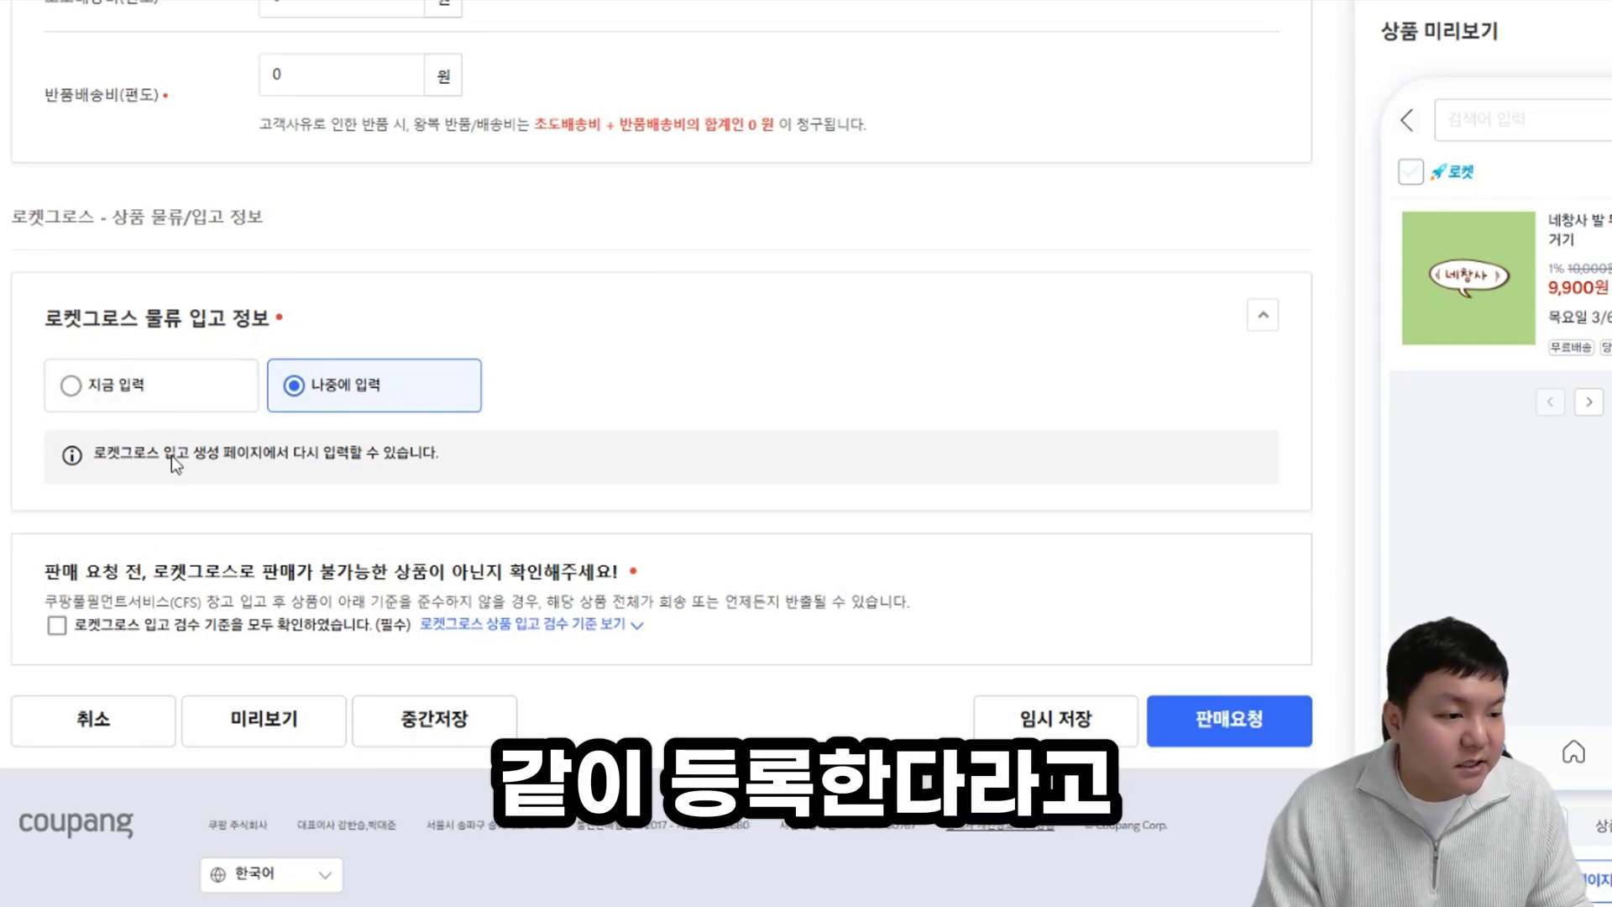
pyautogui.click(130, 396)
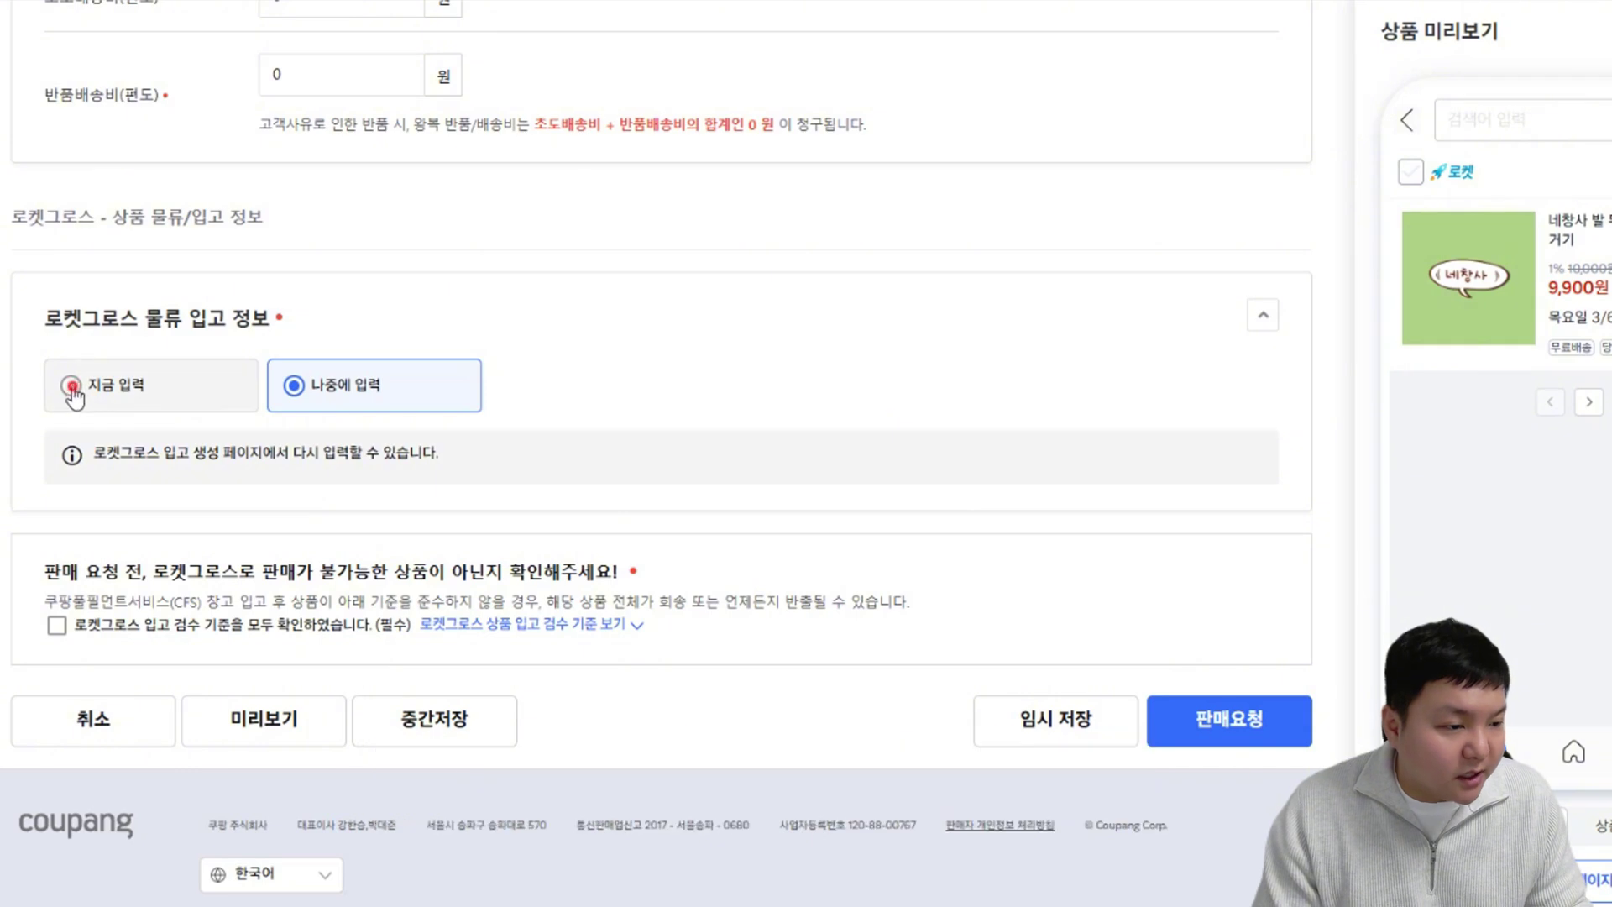
pyautogui.click(580, 530)
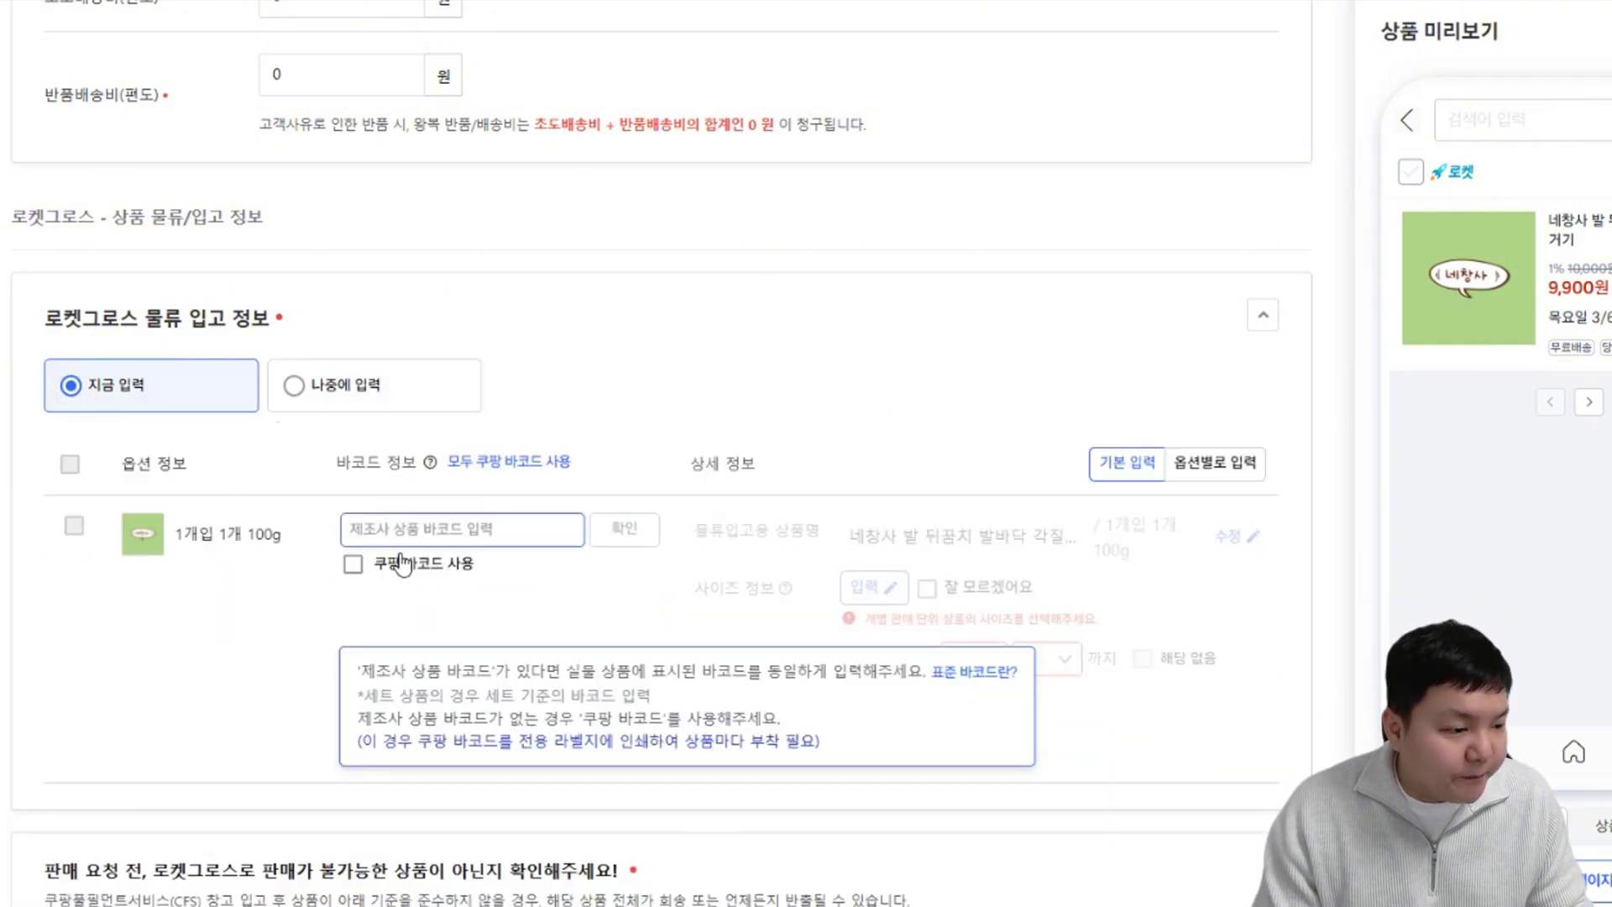
pyautogui.click(352, 563)
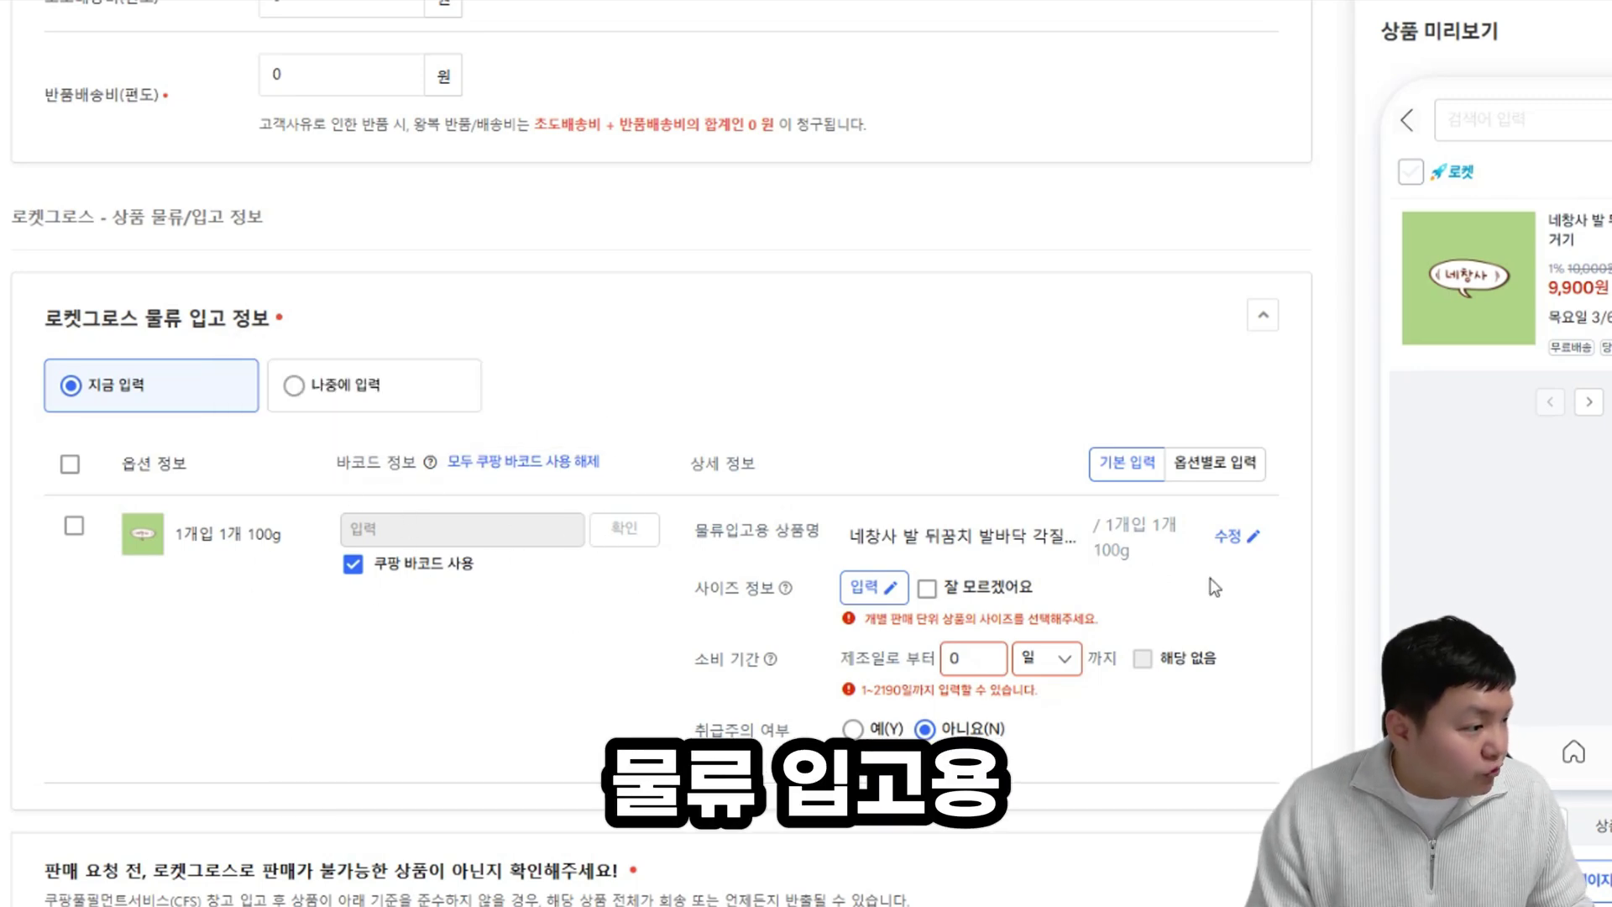
# Step: Change the 물류입고용 상품명 to 네창사 발각질제거기 and apply it
pyautogui.click(1249, 536)
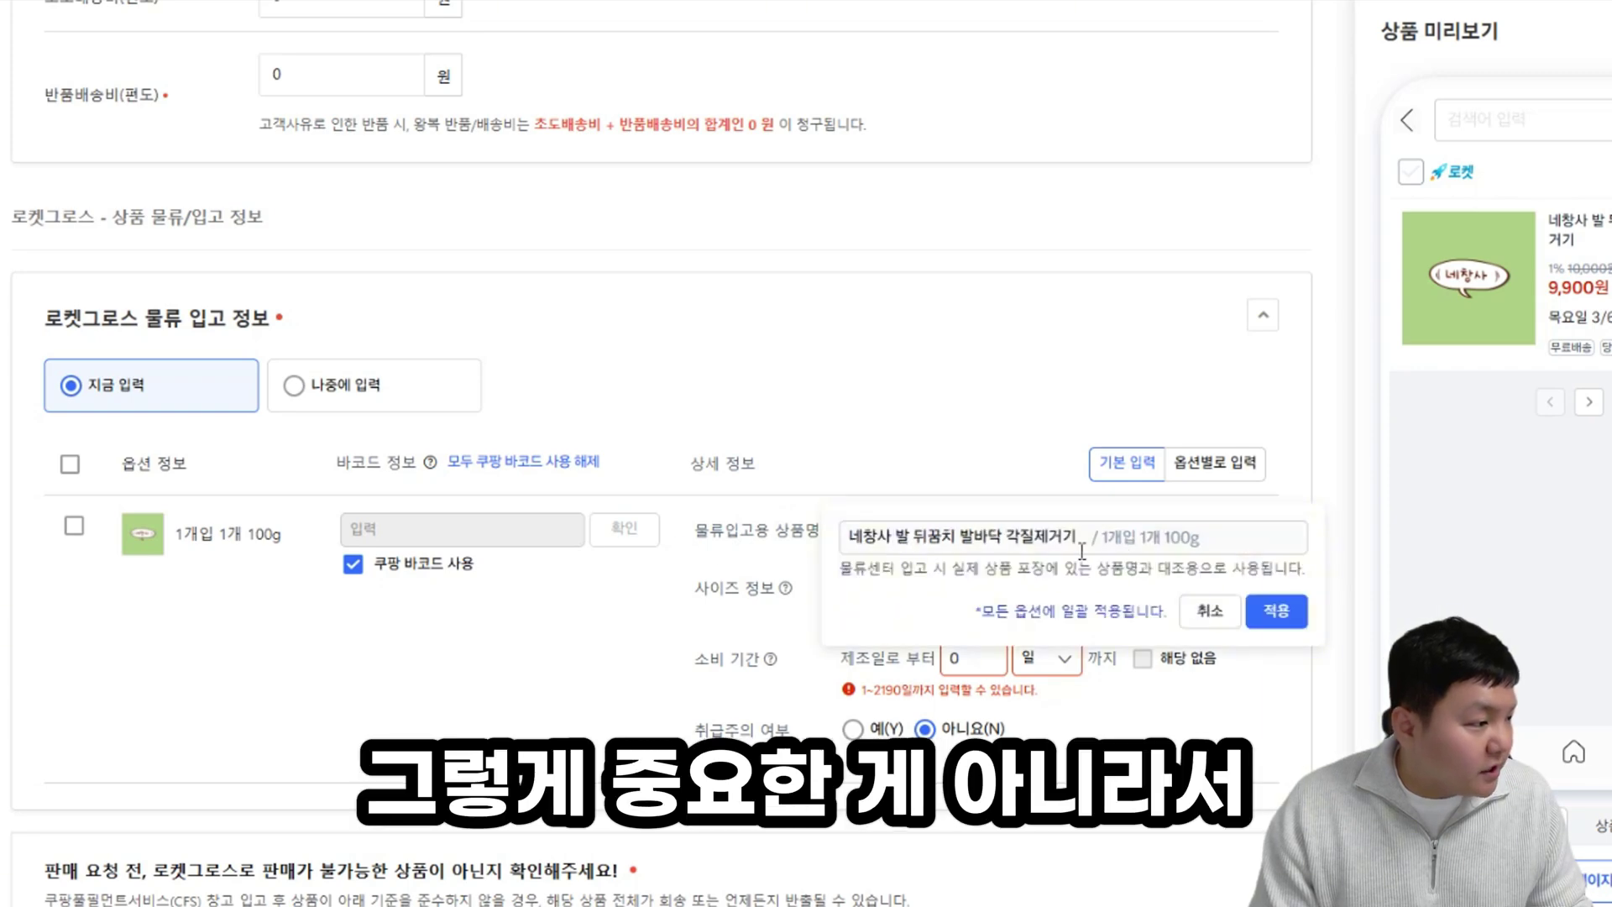
pyautogui.hotkey('ctrl', 'a')
pyautogui.write('ㄴㅔ창ㅅㅏ 발각')
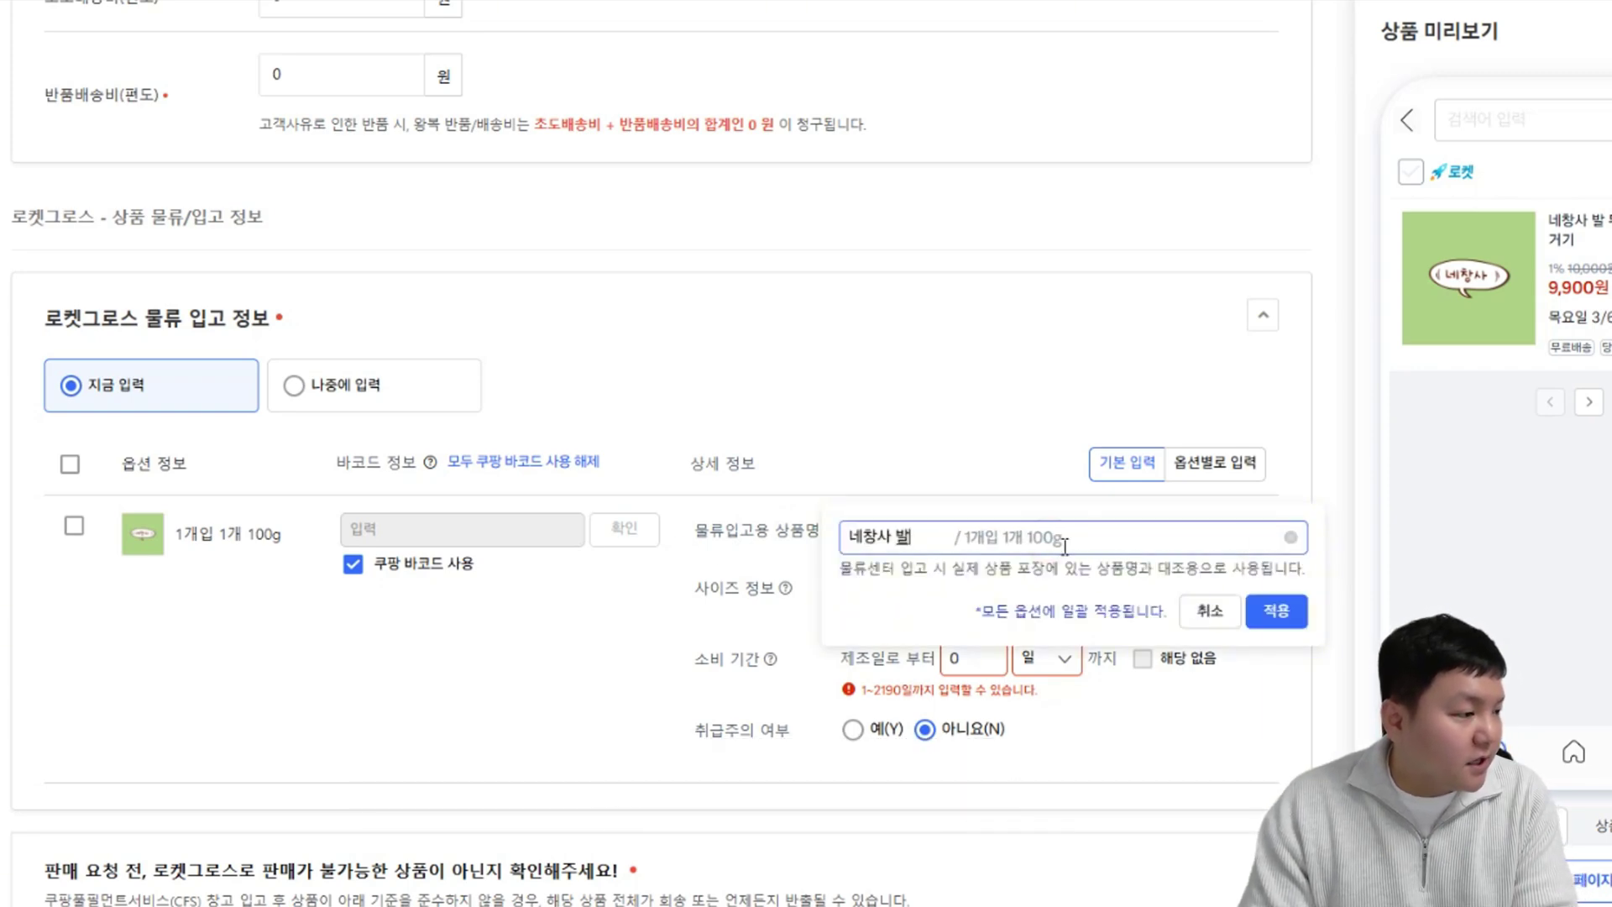
pyautogui.write('기')
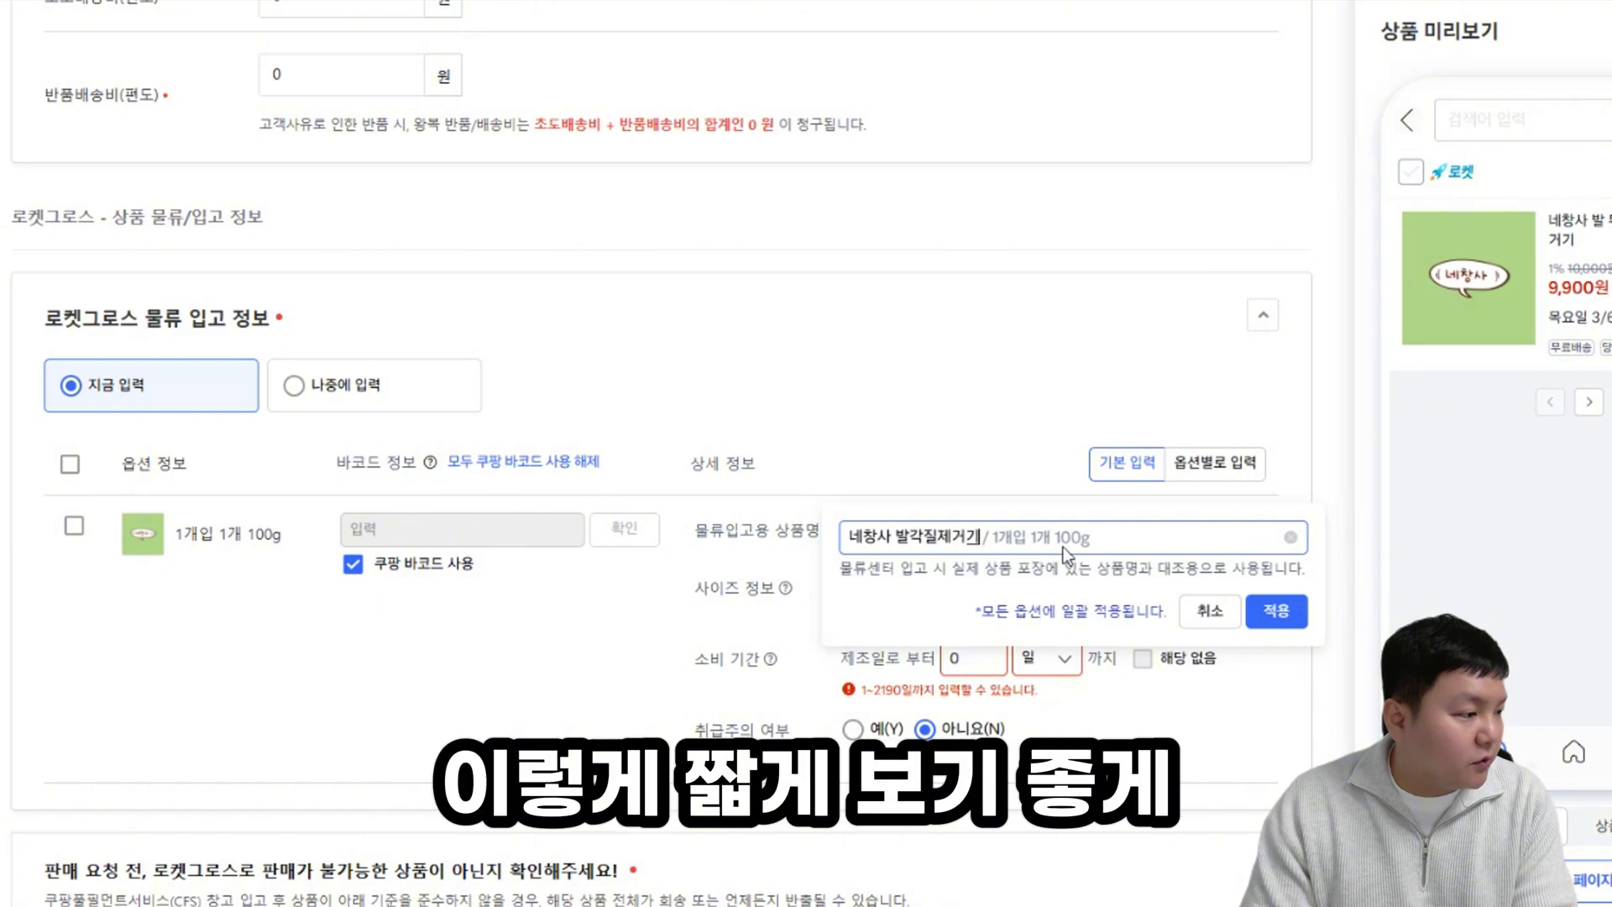
pyautogui.click(1275, 611)
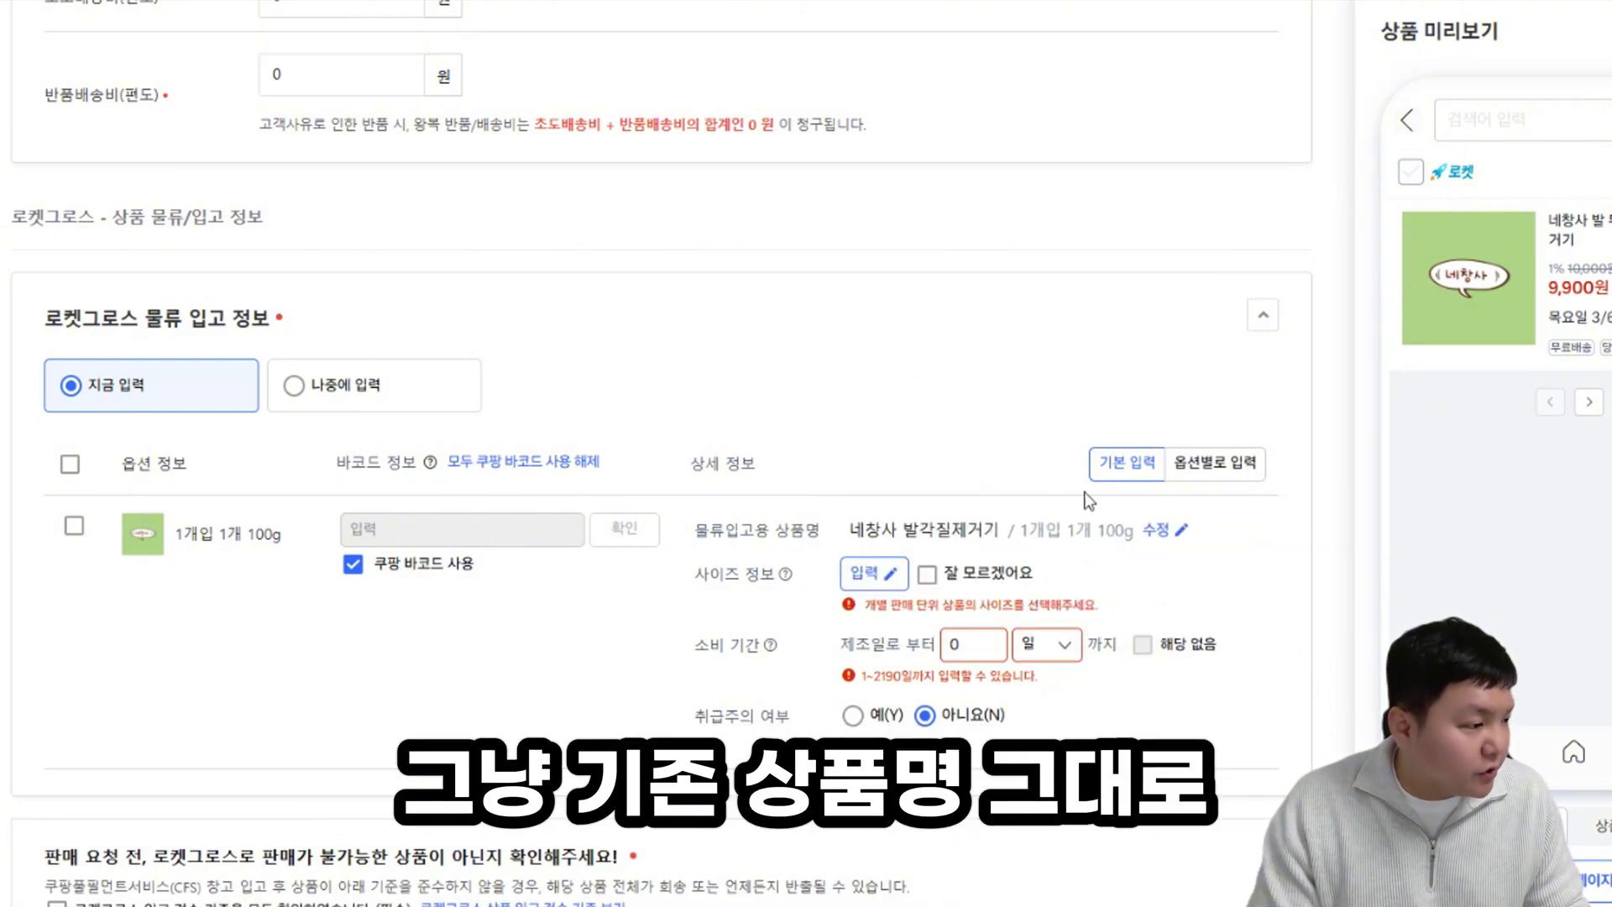
# Step: Set the option's 사이즈 정보 to 100 x 50 x 30 mm with a weight of 100 g and apply it
pyautogui.click(873, 573)
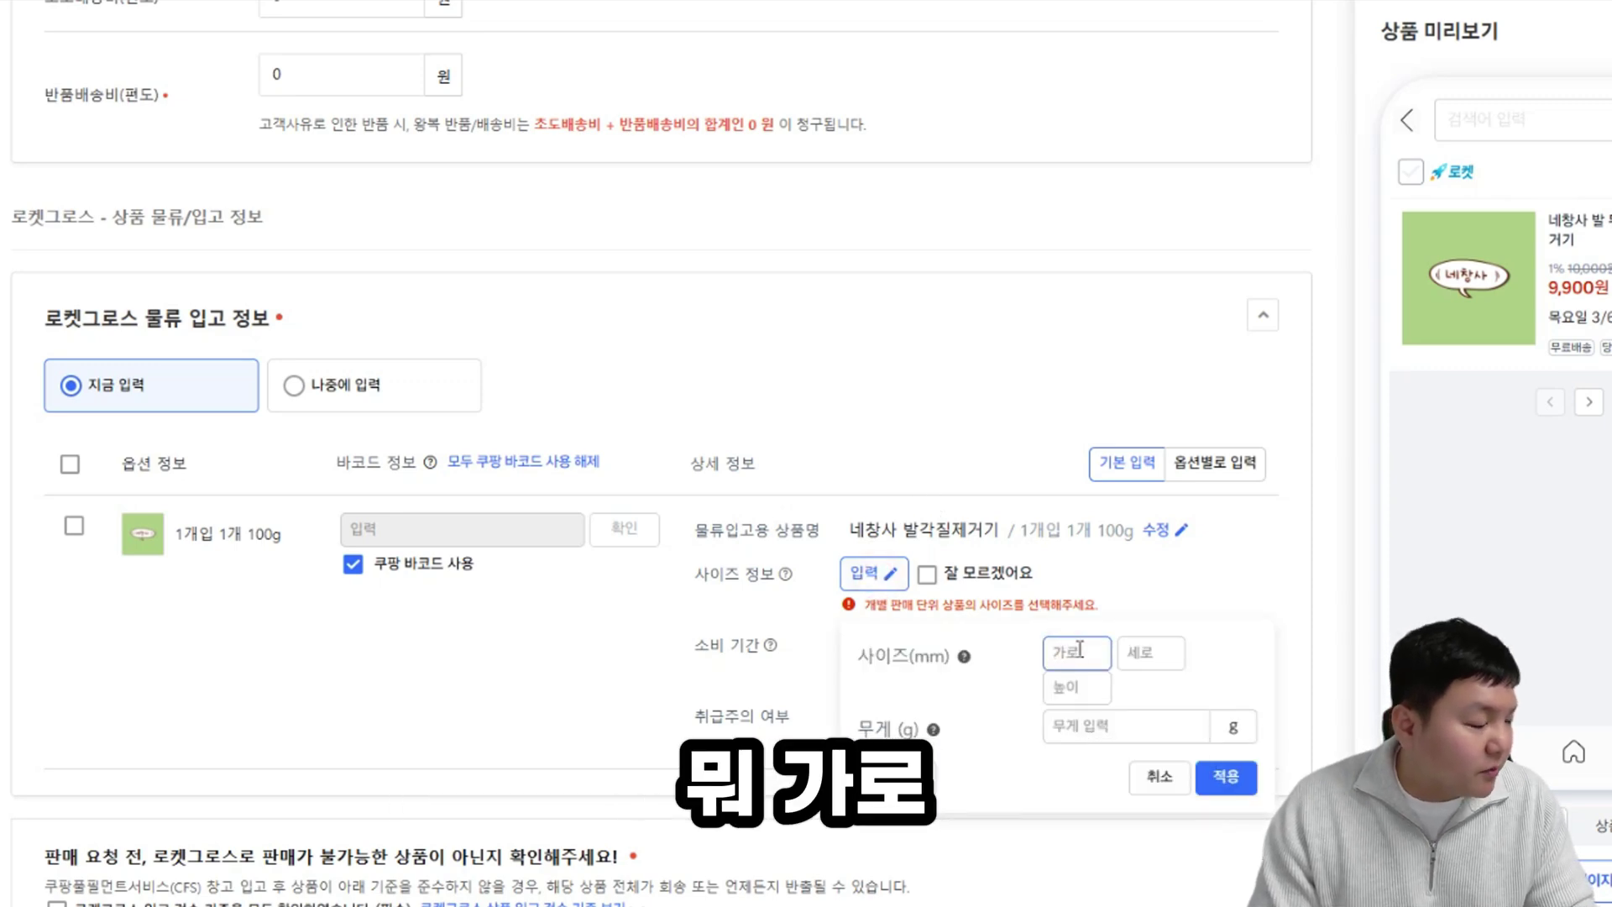
pyautogui.write('100')
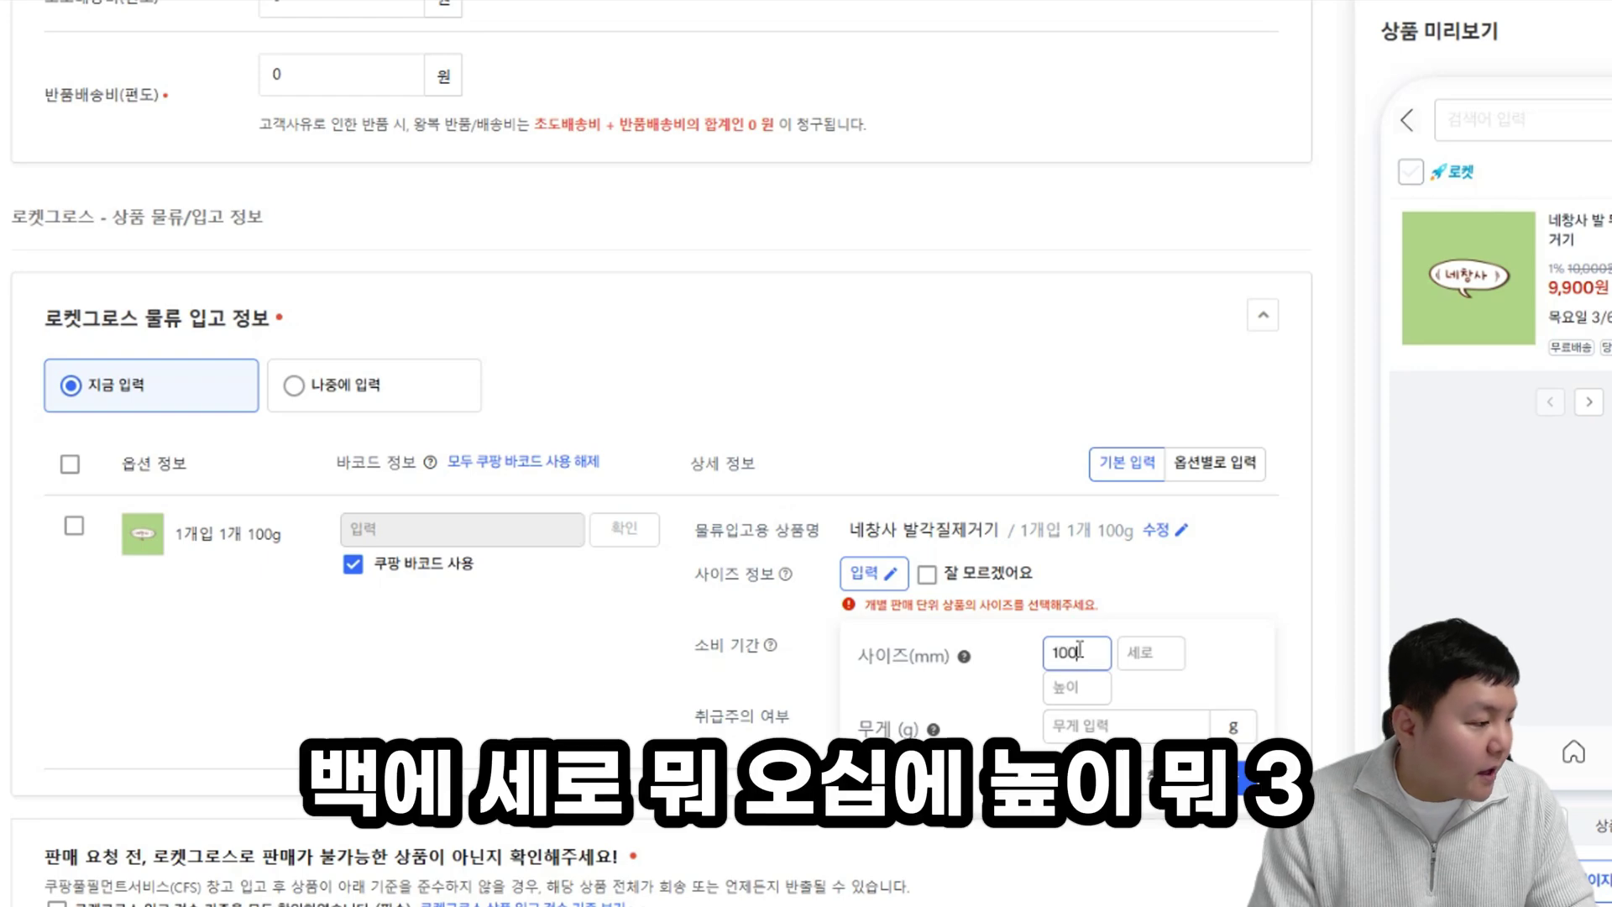
pyautogui.press('Tab')
pyautogui.write('50')
pyautogui.press('Tab')
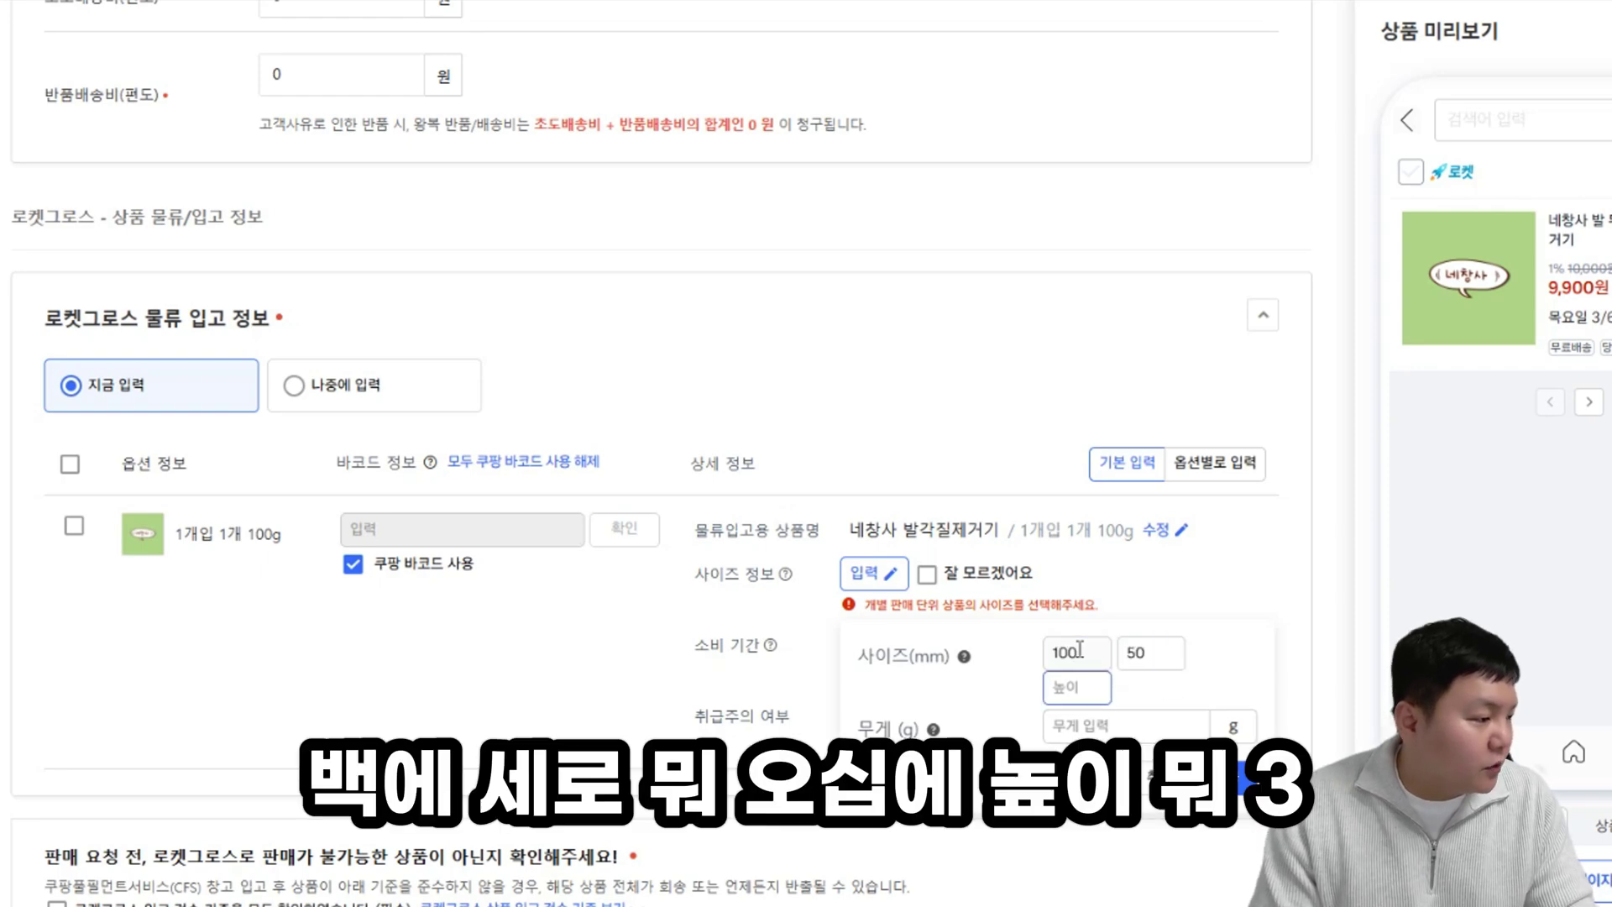
pyautogui.write('30')
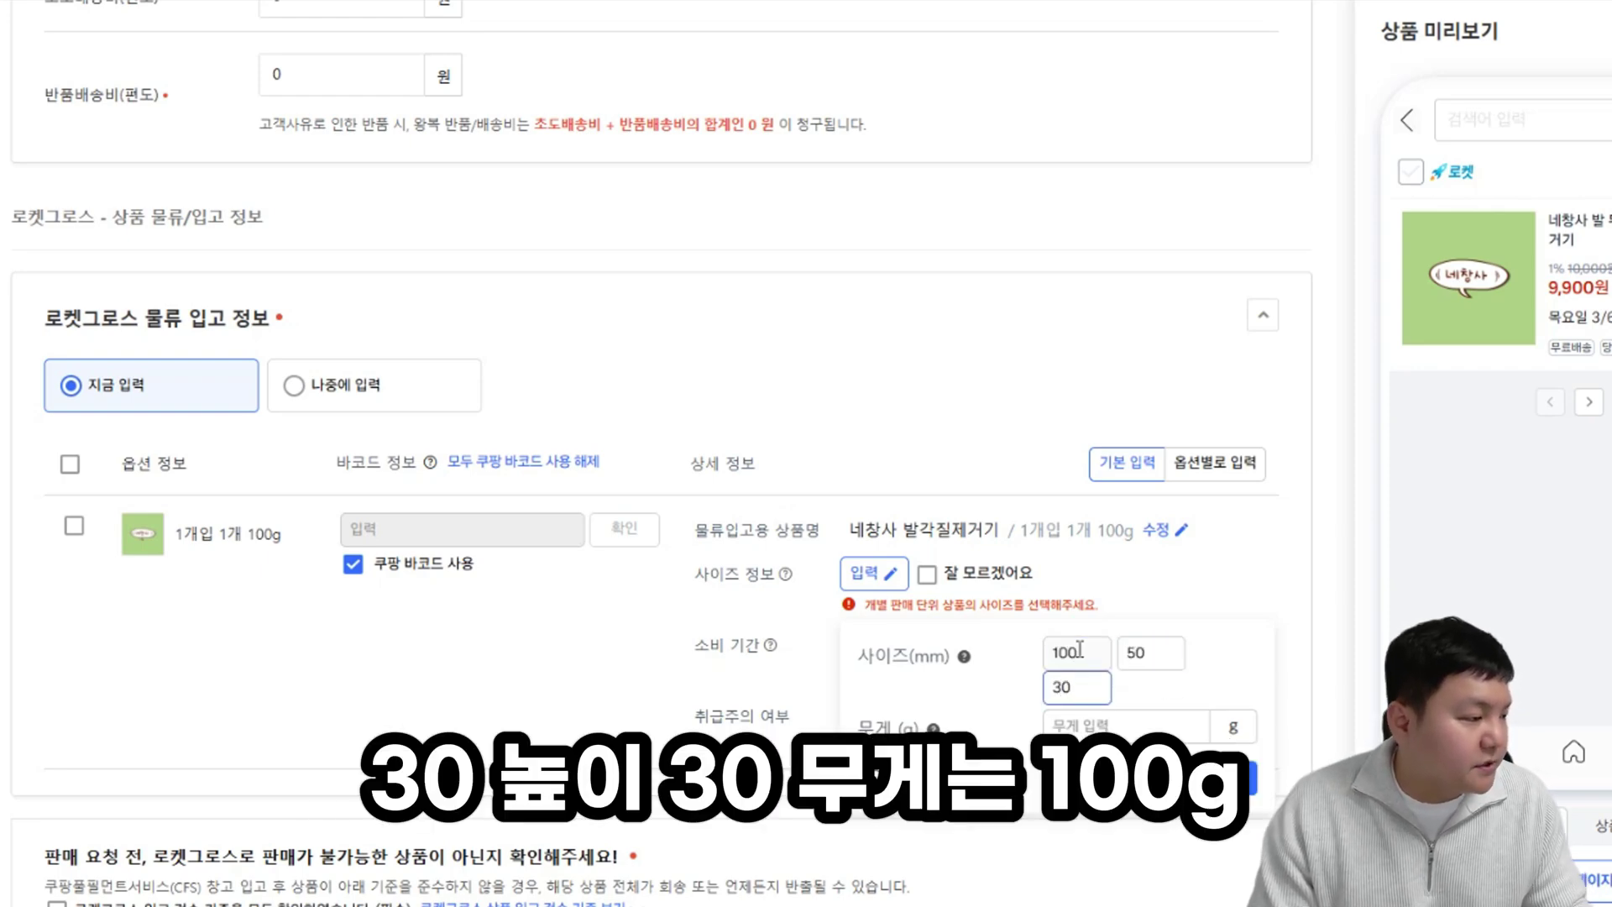
pyautogui.press('Tab')
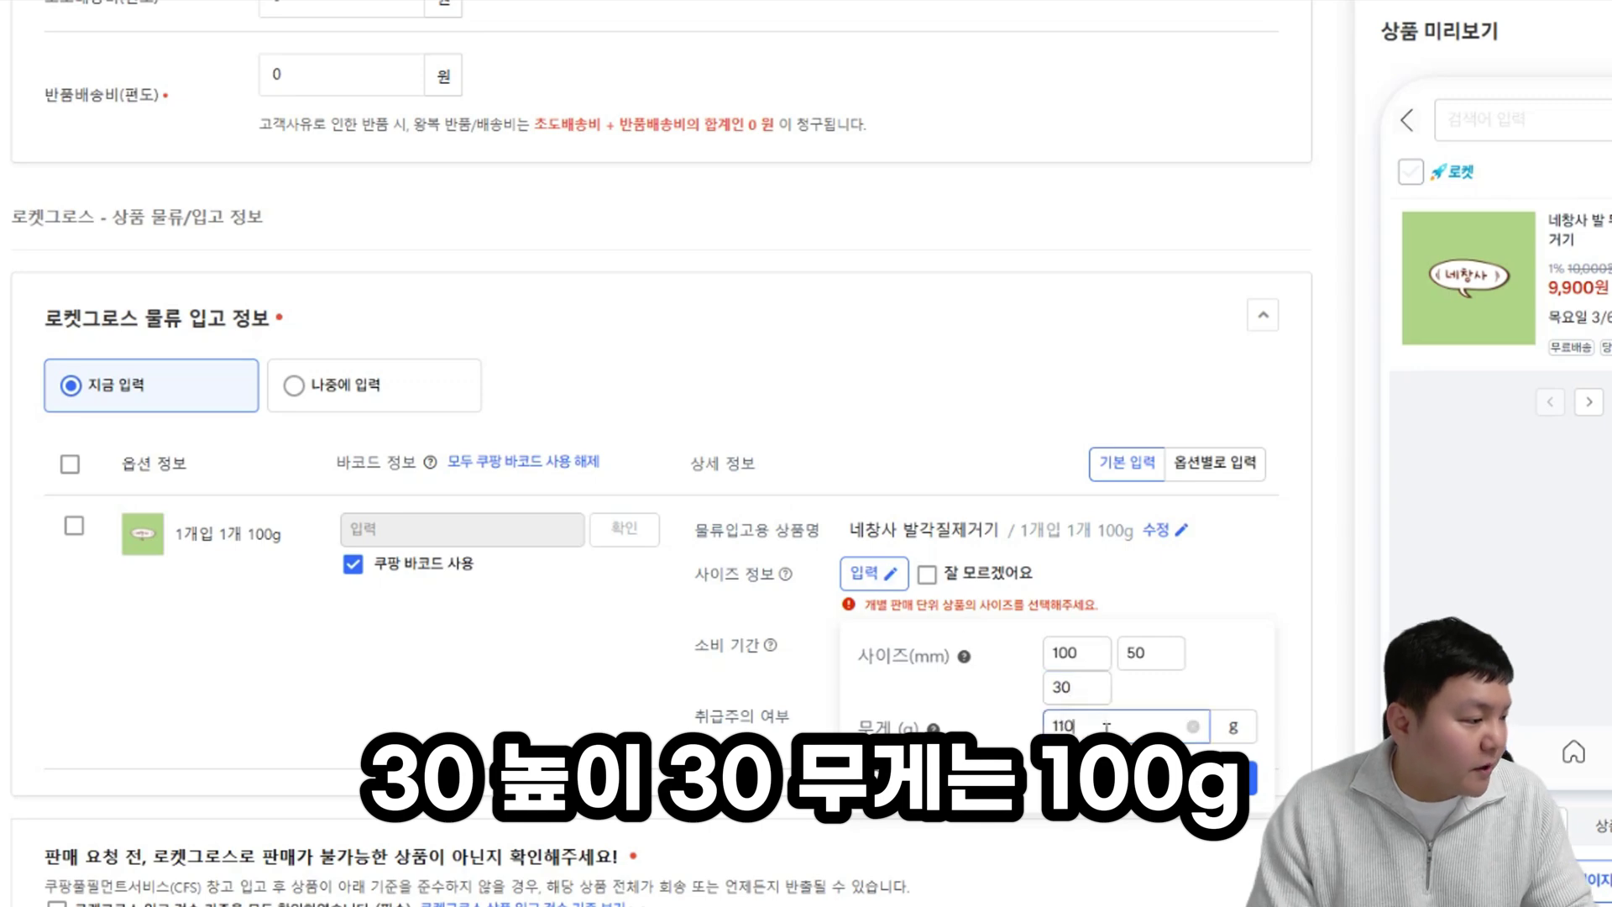
pyautogui.write('100')
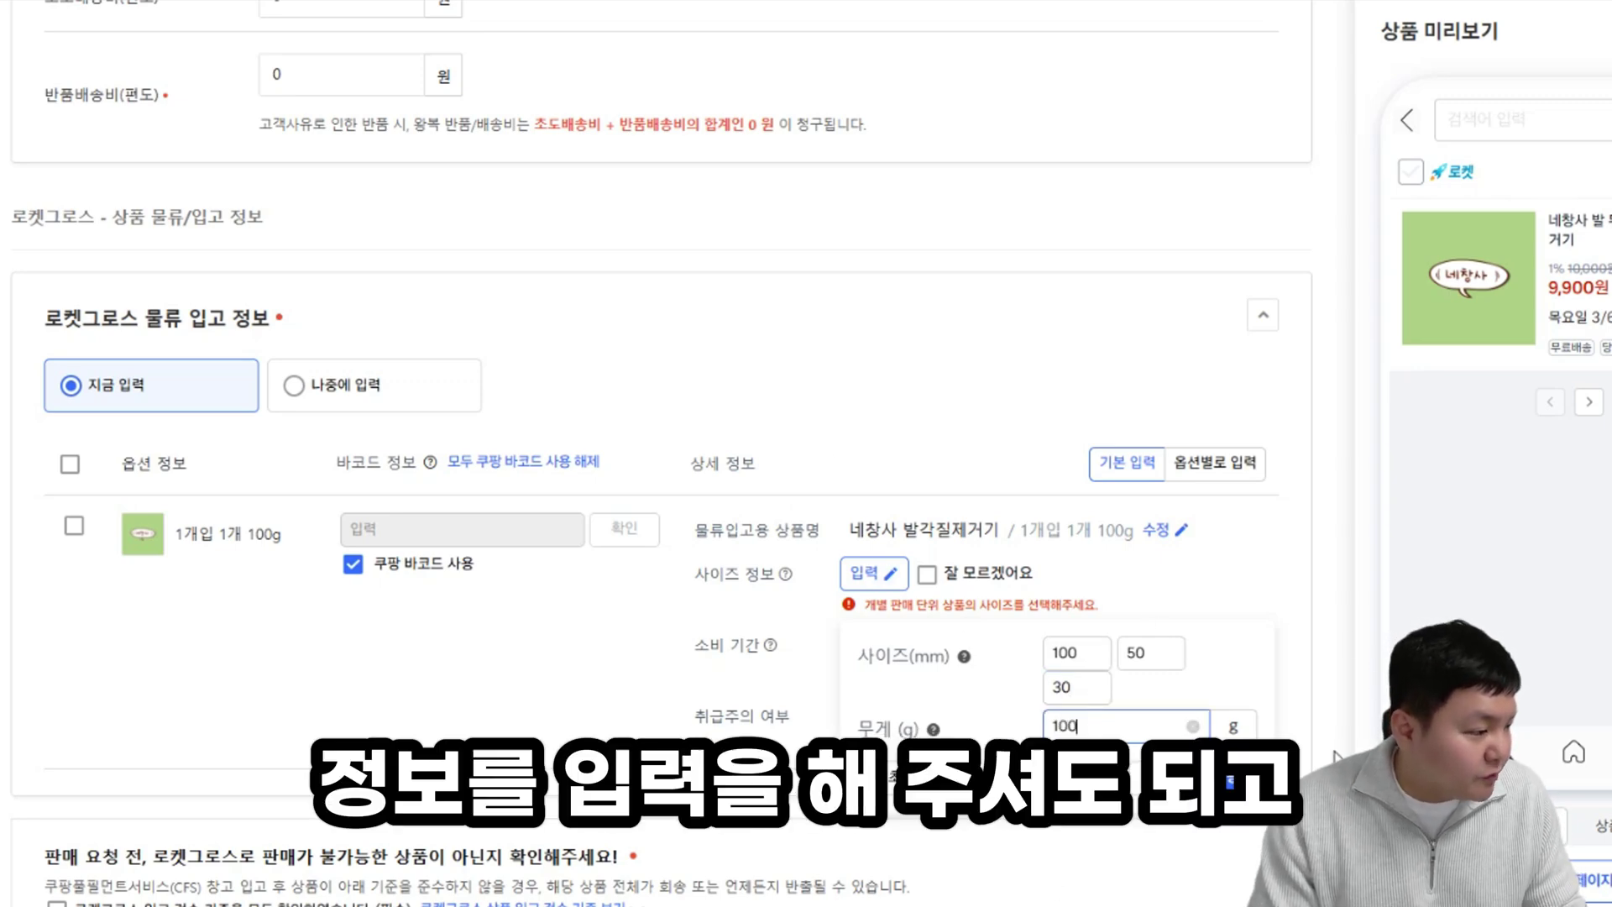
pyautogui.press('Return')
# Step: Clear the entered size and weight and mark 사이즈 정보 as 잘 모르겠어요 instead
pyautogui.click(1034, 575)
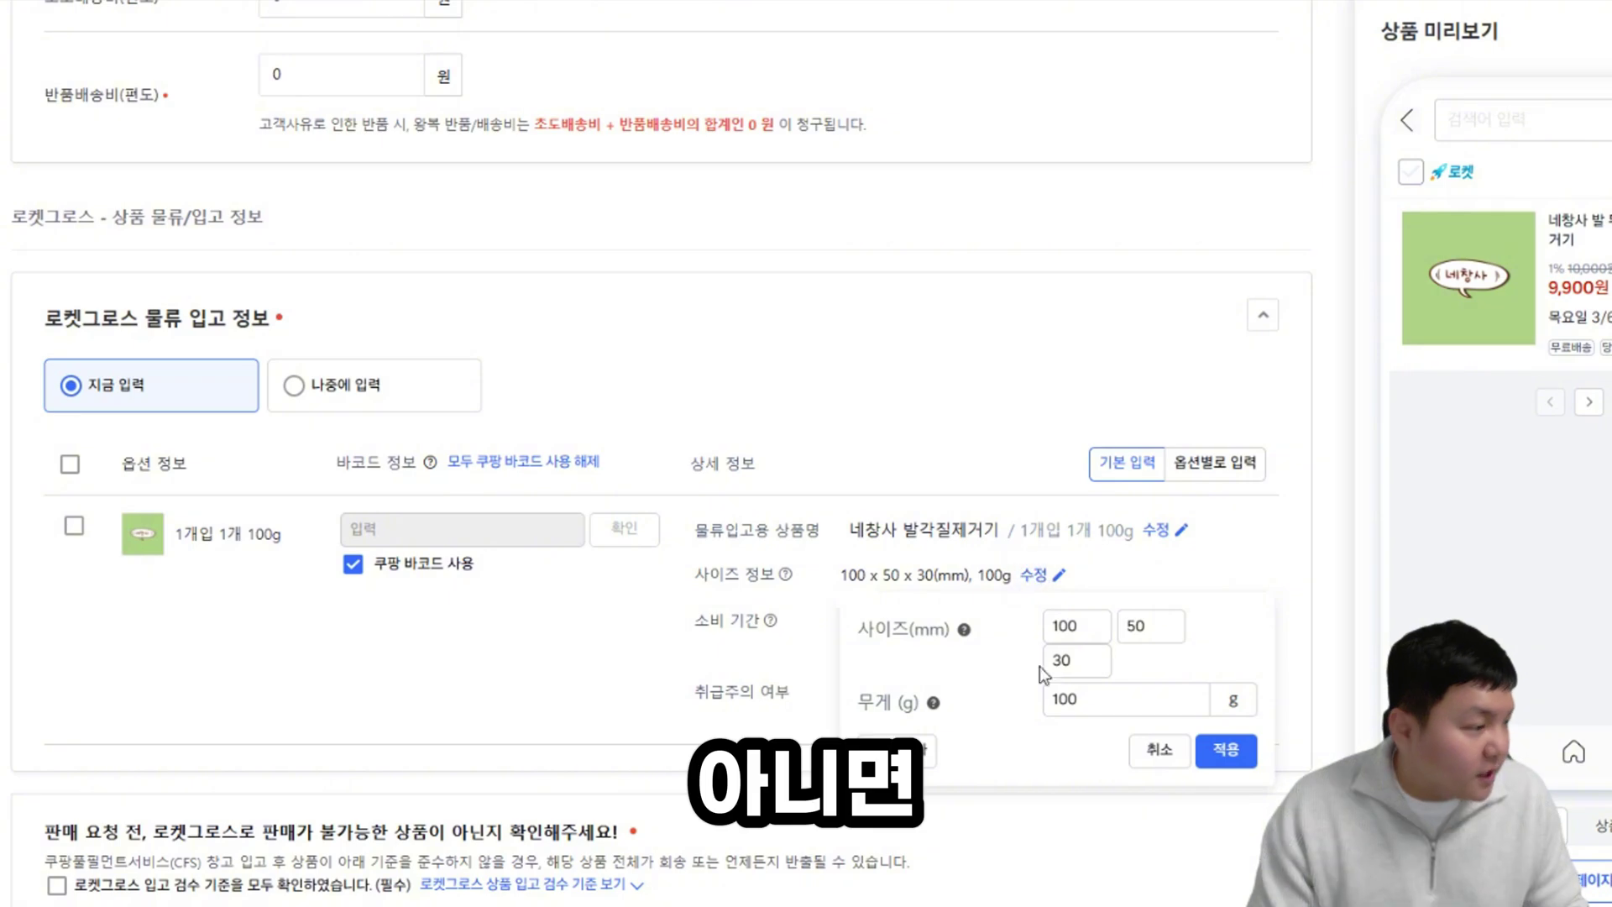
pyautogui.click(899, 749)
pyautogui.click(927, 574)
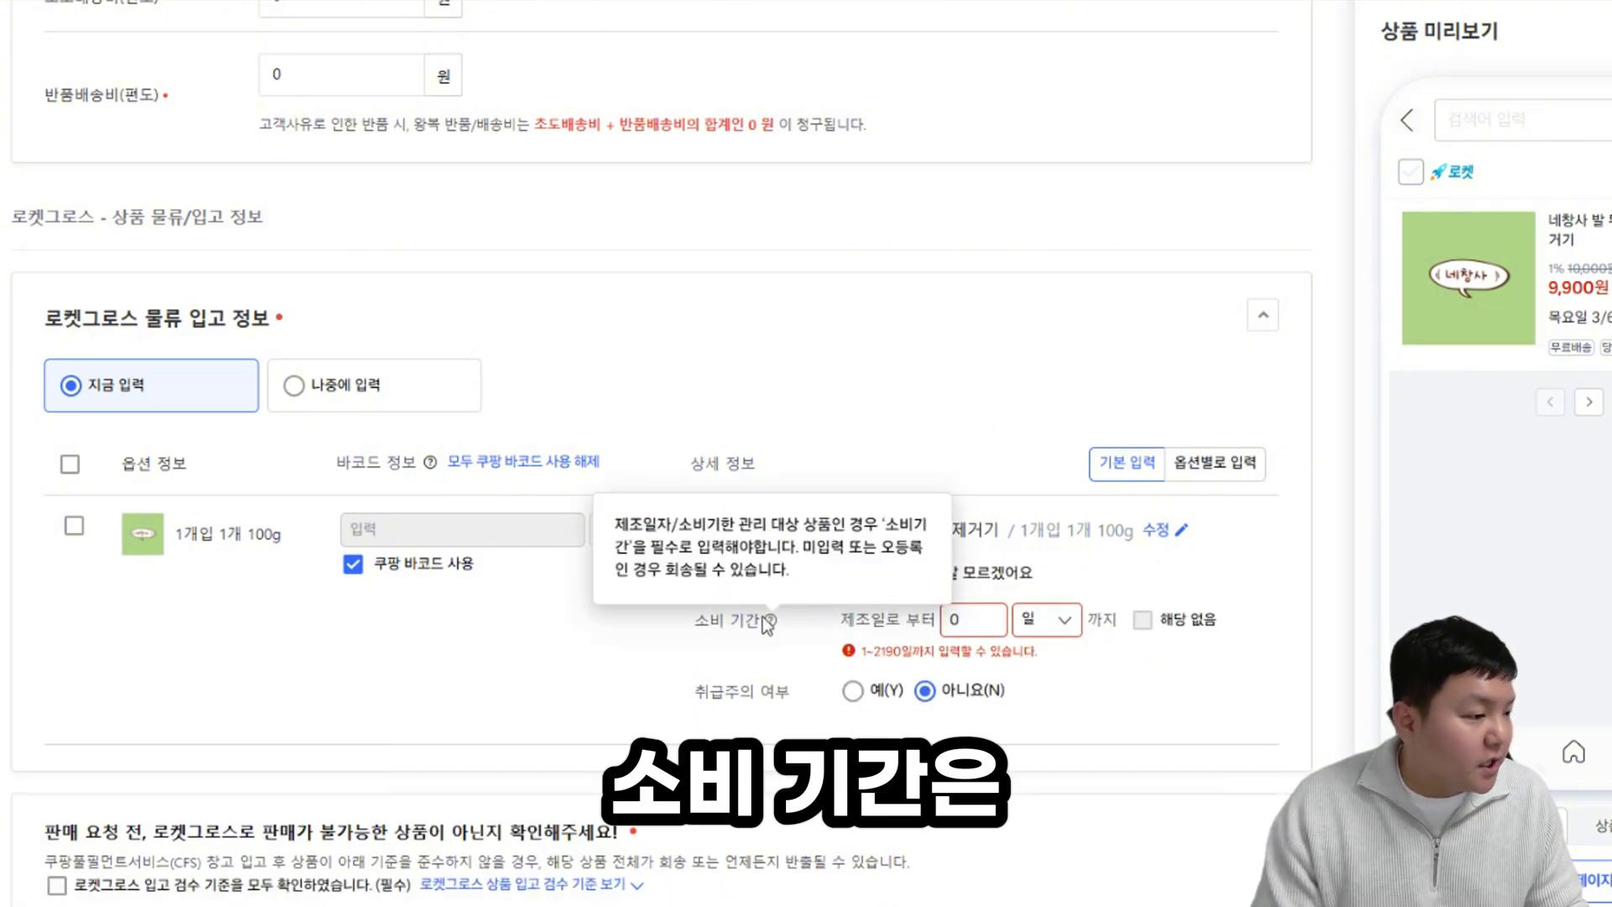
# Step: Set the 소비 기간 to 2190 일 from the manufacturing date
pyautogui.moveTo(767, 624)
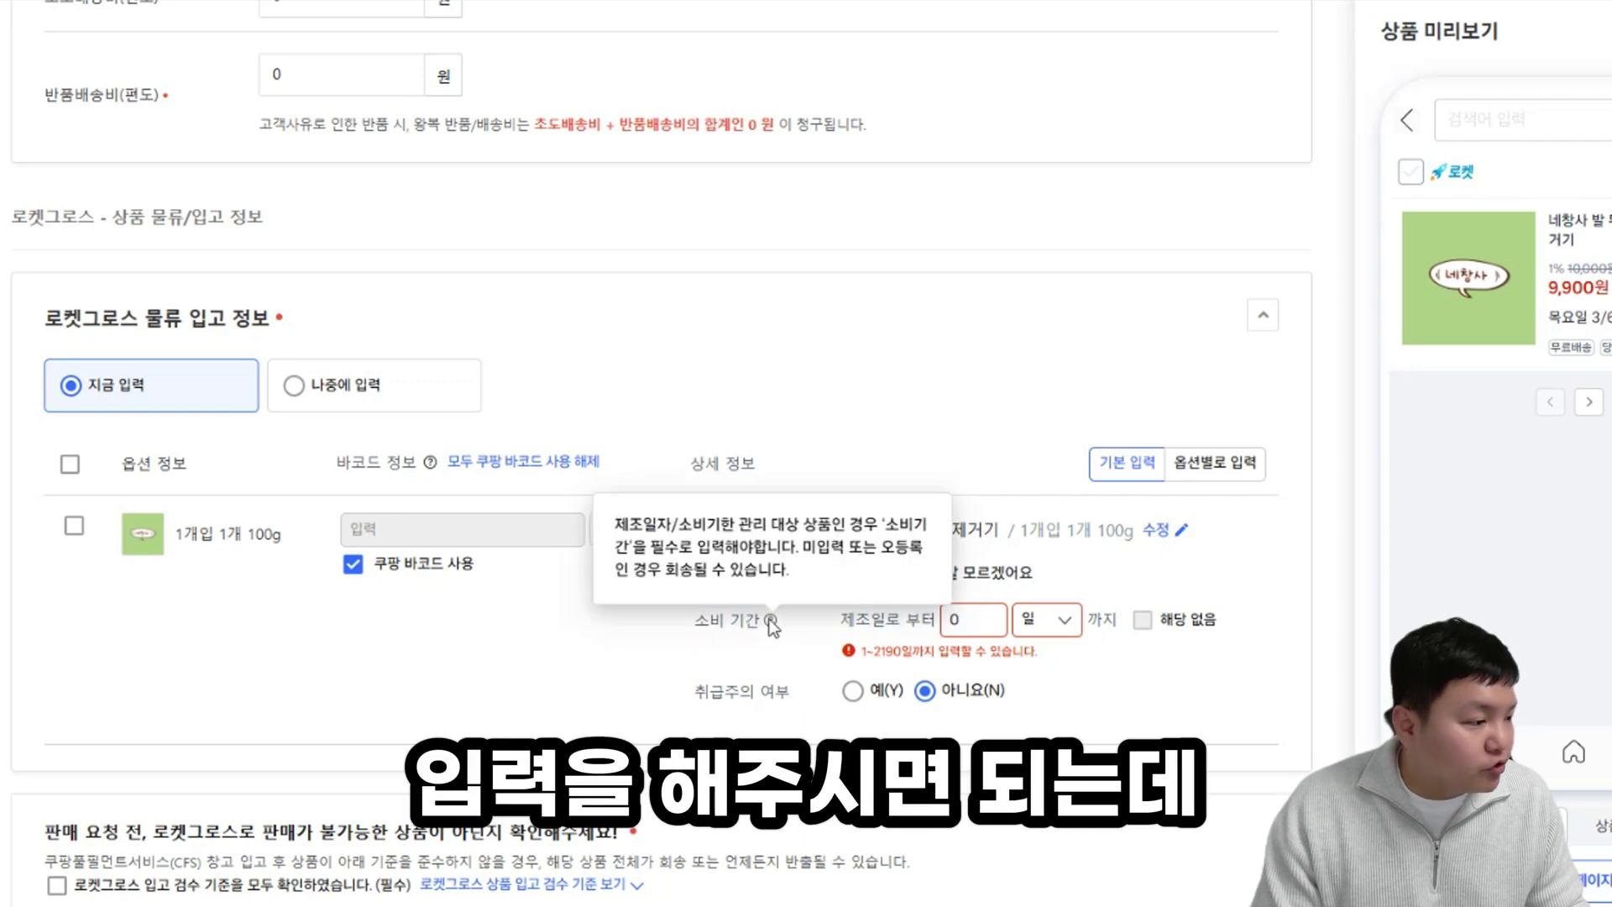
pyautogui.click(974, 619)
pyautogui.write('2190')
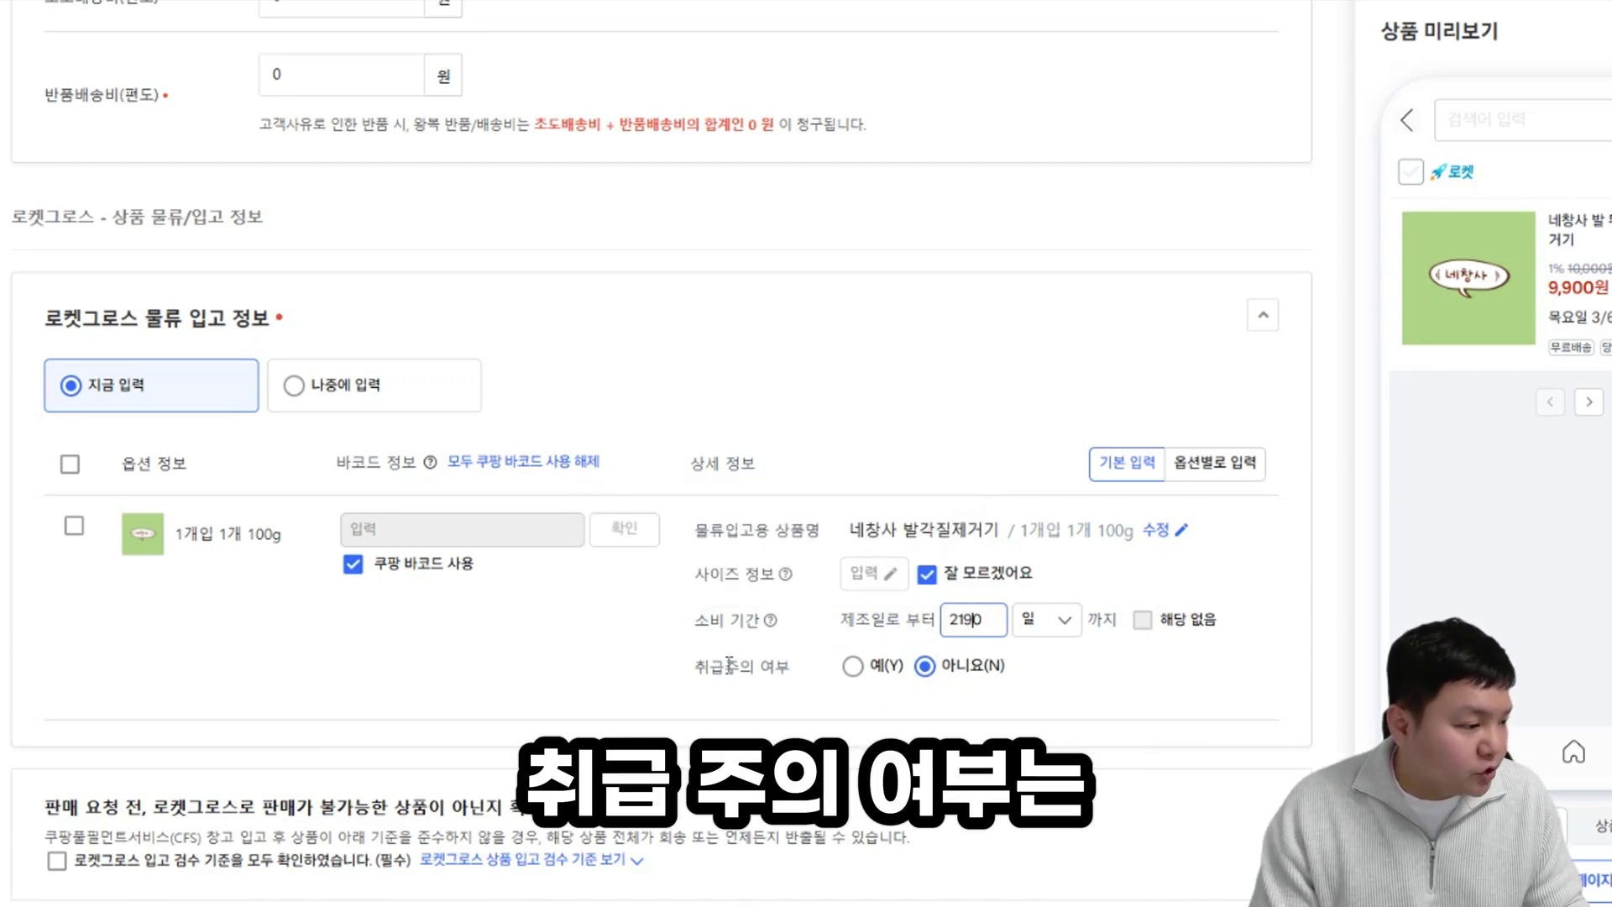
# Step: Review the 취급주의 여부 setting for the 1개입 1개 100g option
pyautogui.moveTo(702, 665); pyautogui.dragTo(795, 669)
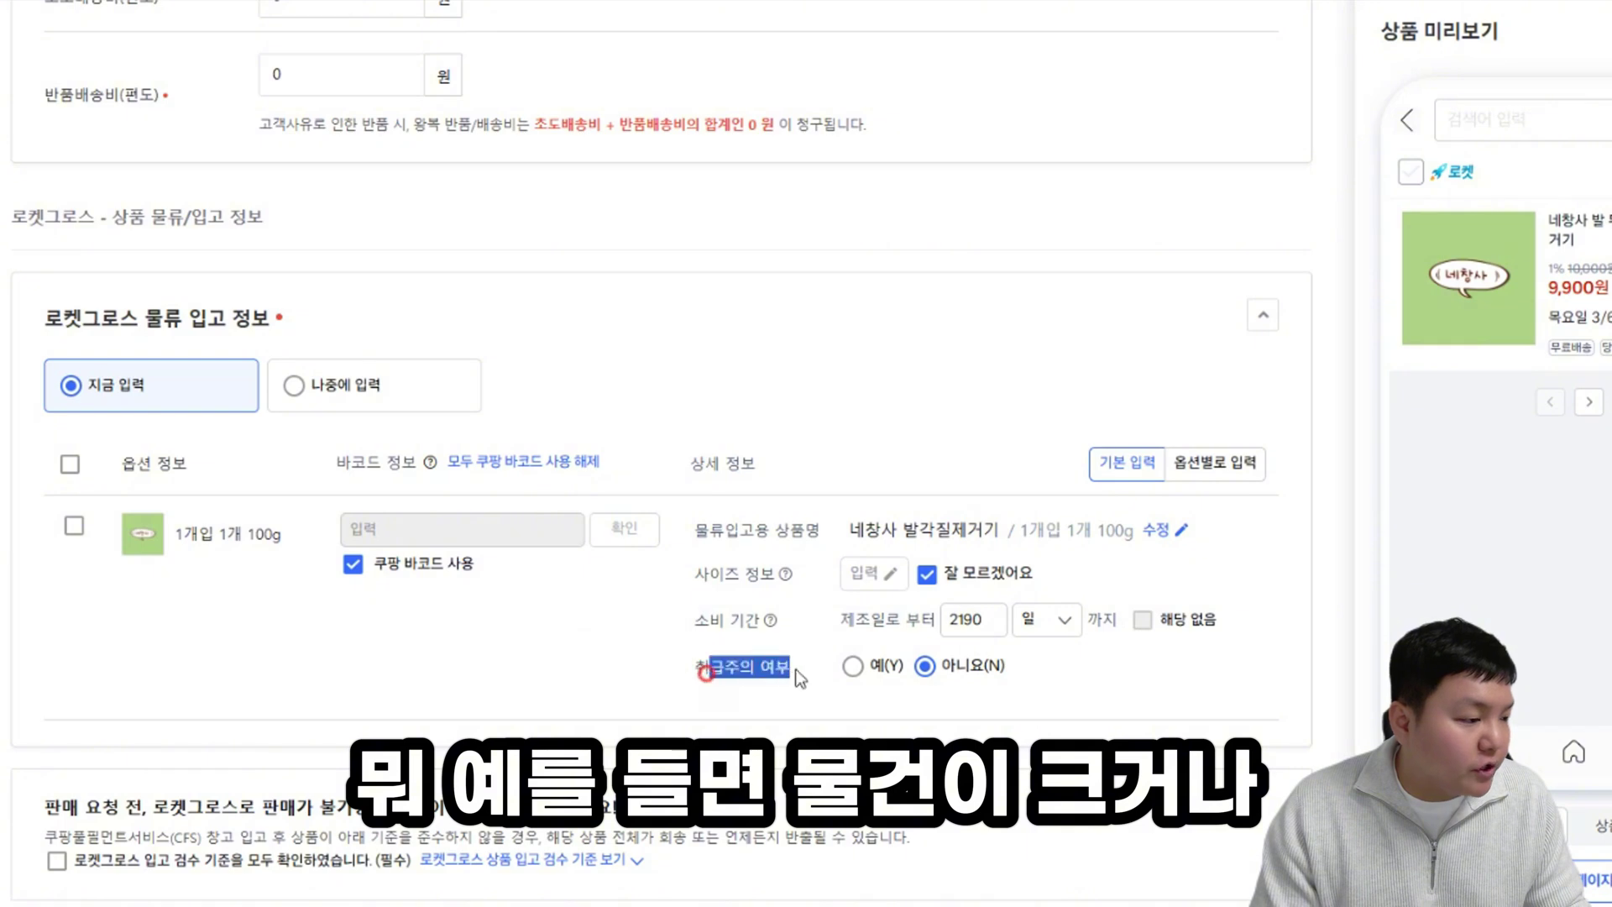
pyautogui.click(703, 665)
pyautogui.moveTo(684, 669); pyautogui.dragTo(794, 664)
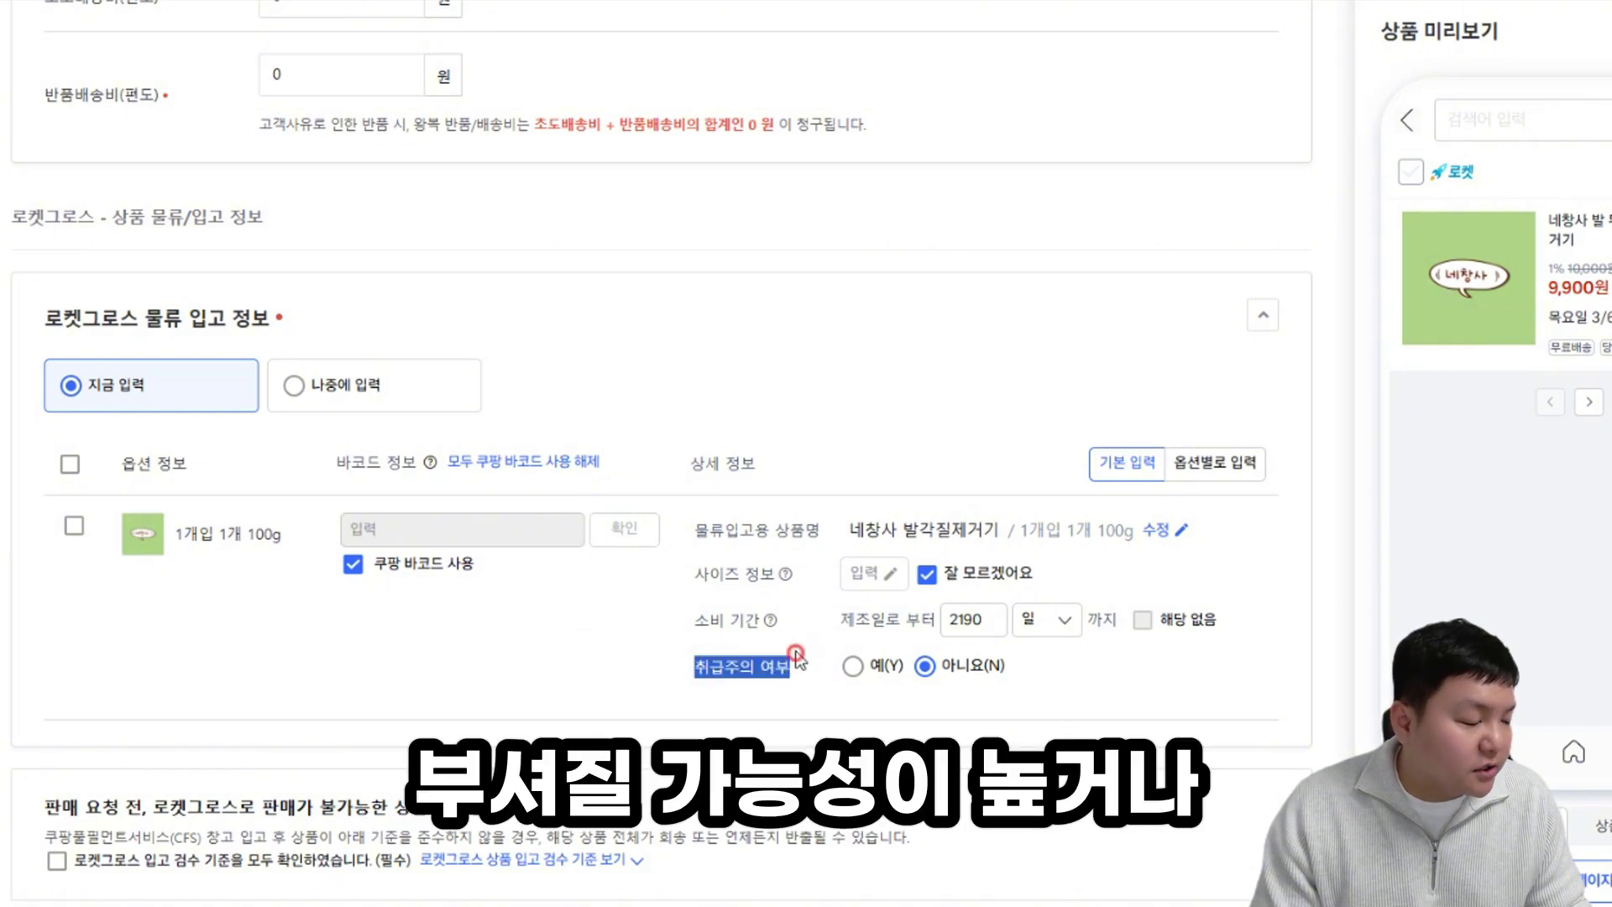
pyautogui.click(704, 670)
pyautogui.moveTo(690, 668); pyautogui.dragTo(795, 669)
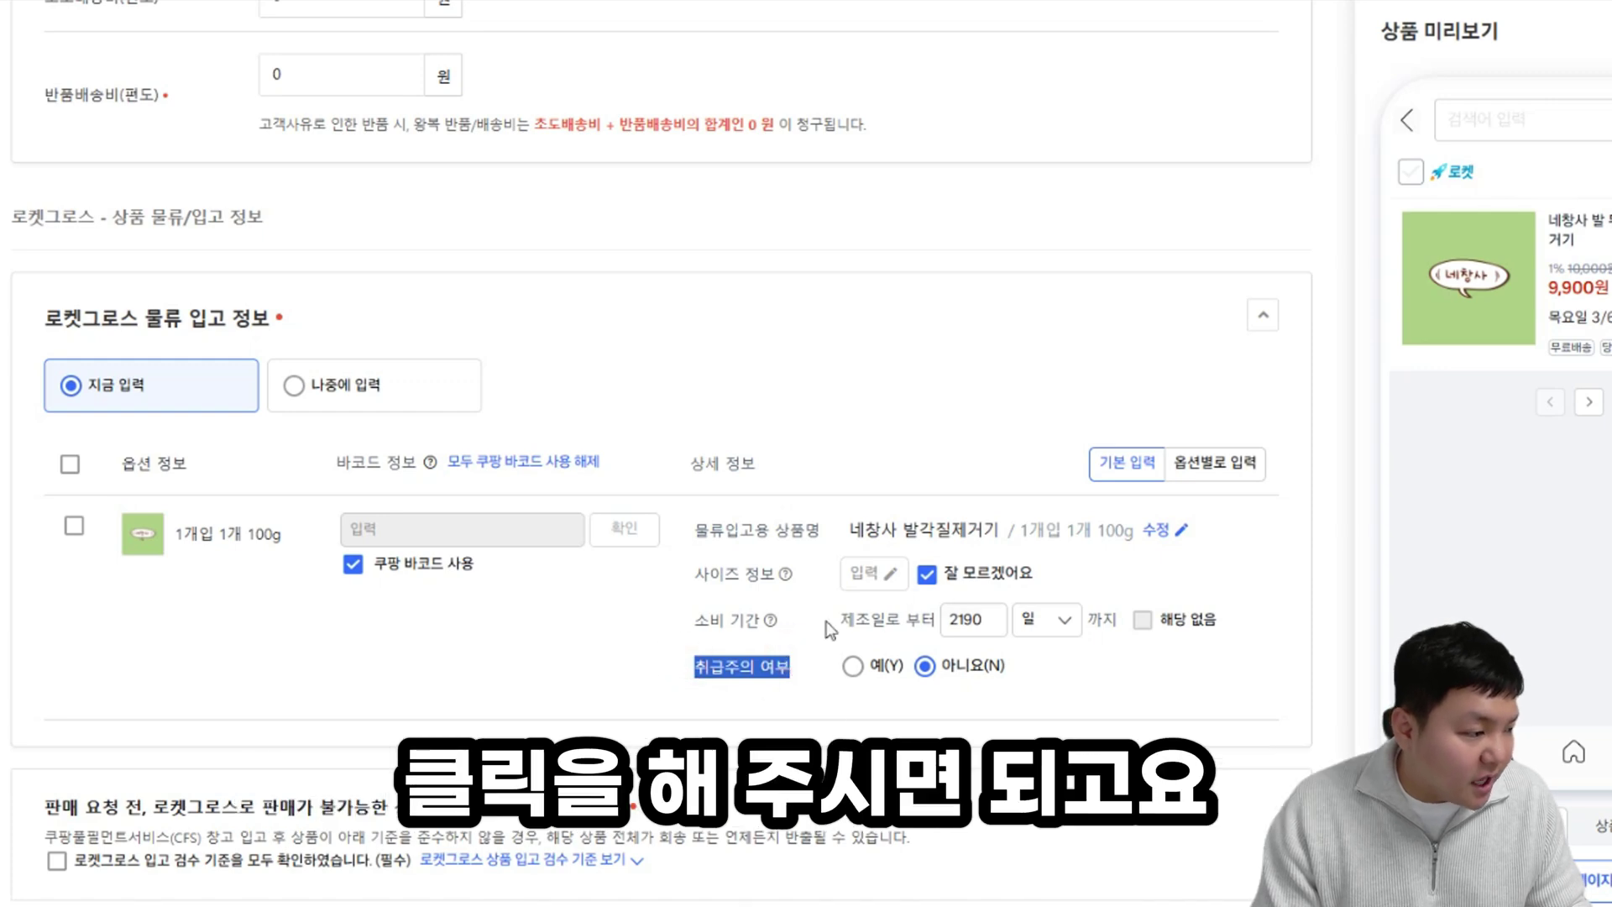
pyautogui.click(772, 648)
pyautogui.moveTo(690, 667); pyautogui.dragTo(792, 669)
pyautogui.click(804, 652)
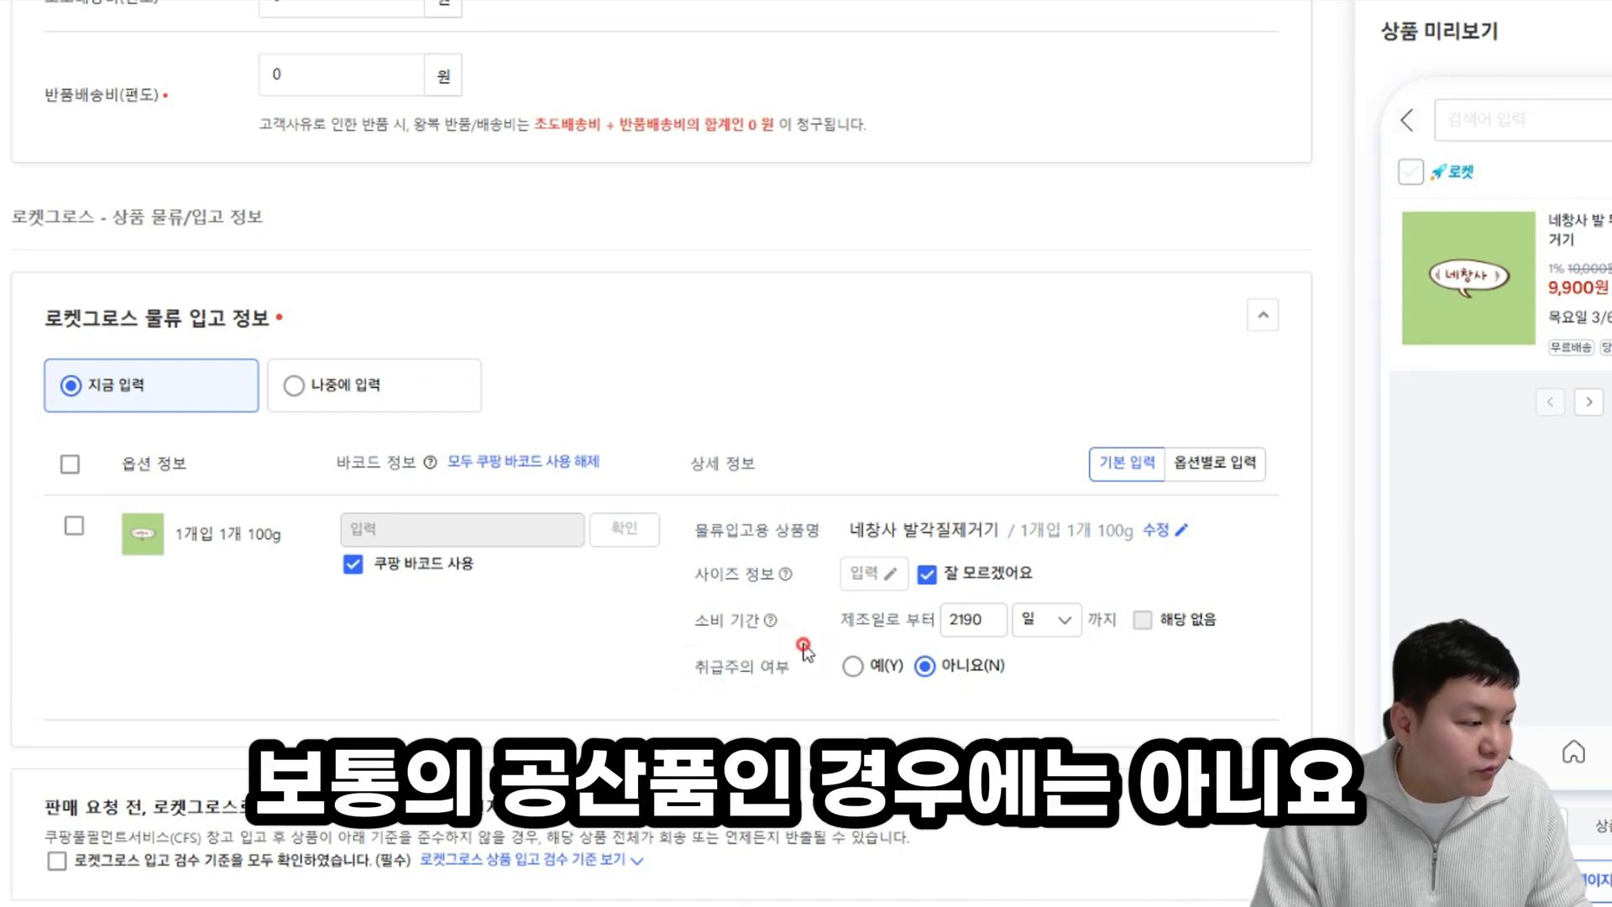
# Step: Read the notice about products that cannot be sold through 로켓그로스 and its required 입고 검수 기준 confirmation
pyautogui.scroll(-3, 994, 498)
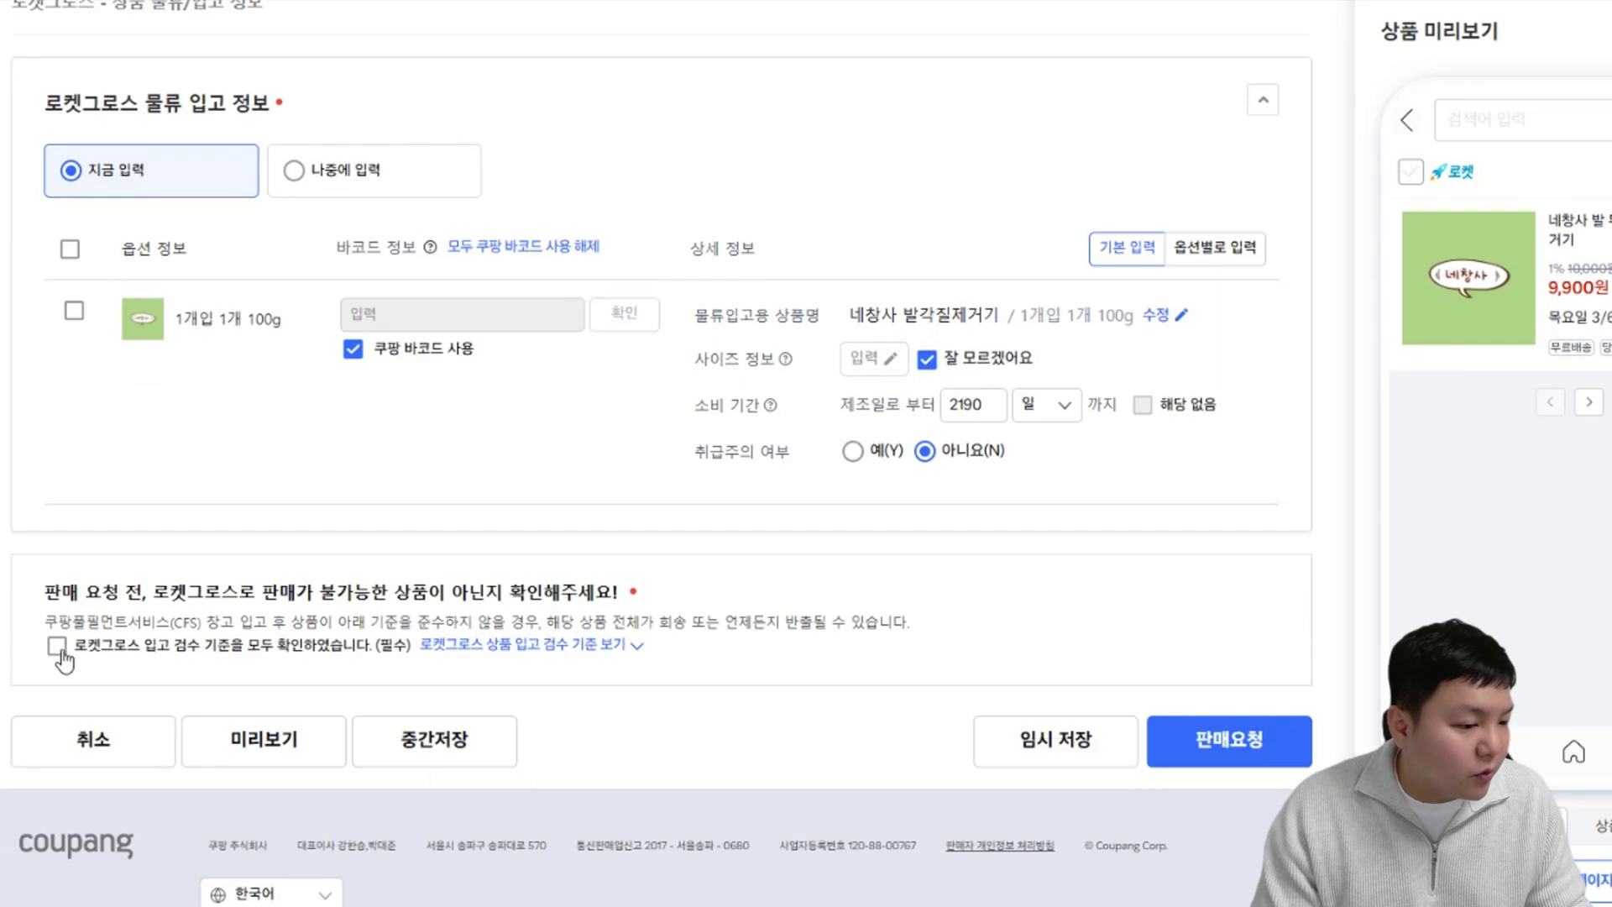
pyautogui.moveTo(44, 591); pyautogui.dragTo(502, 588)
pyautogui.click(502, 588)
pyautogui.moveTo(154, 592); pyautogui.dragTo(558, 592)
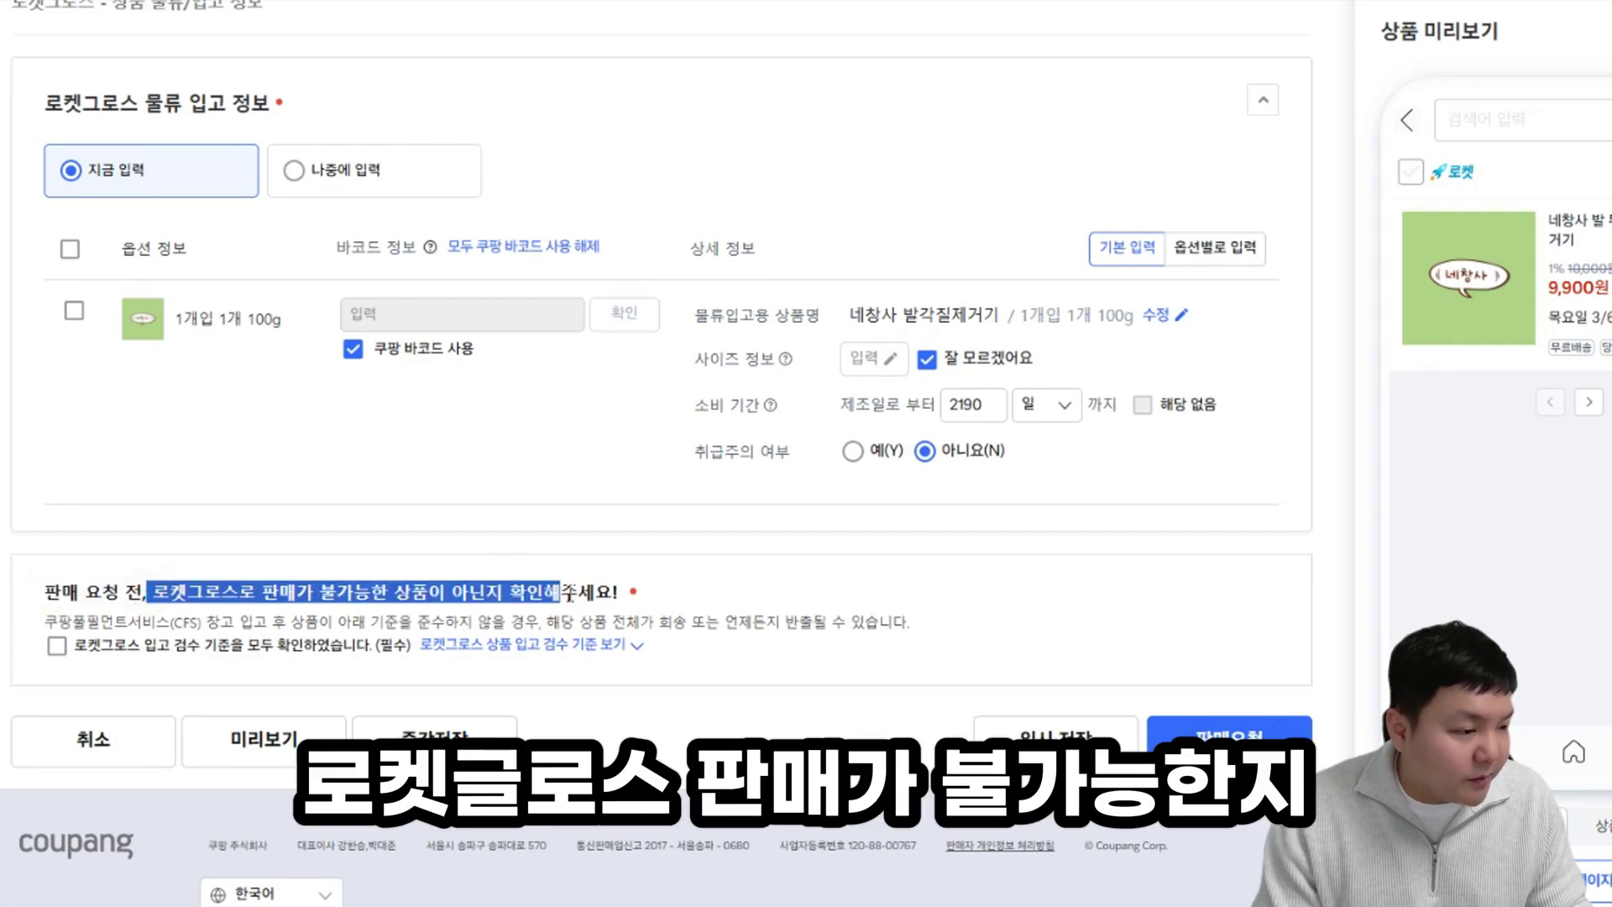
pyautogui.click(364, 604)
pyautogui.moveTo(44, 621); pyautogui.dragTo(252, 603)
pyautogui.click(57, 645)
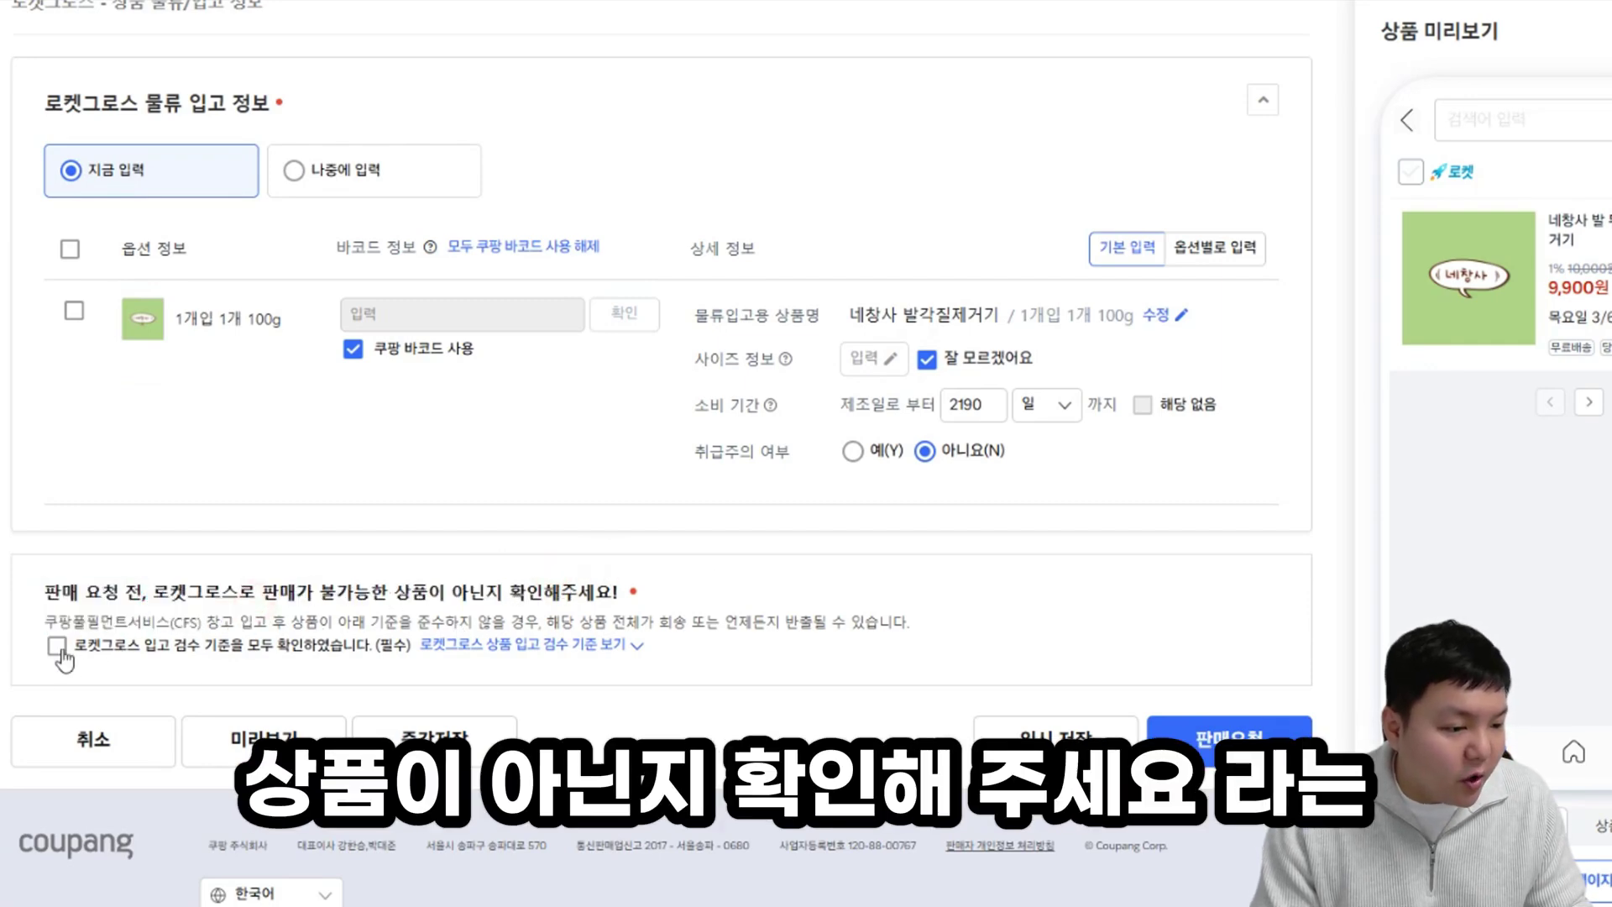